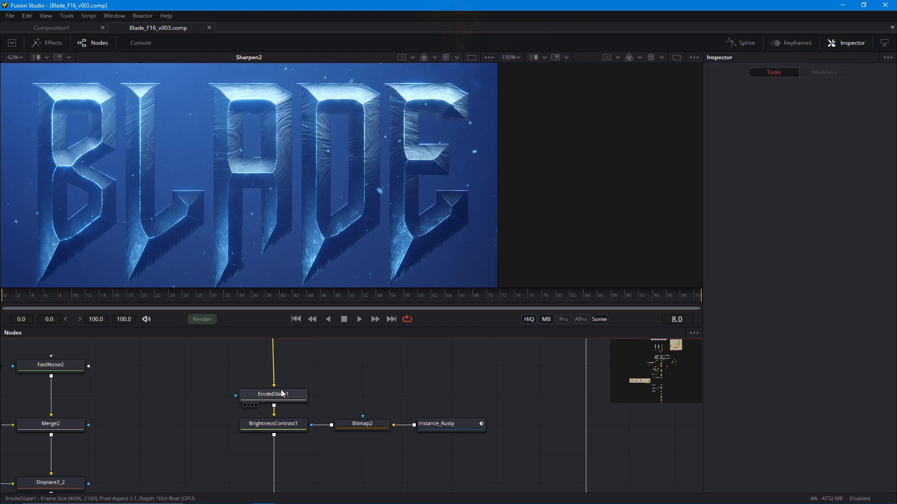
Show the outputs of BrightnessContrast1 and Bitmap2 in the second viewer to examine the rusty texture mask.
drag(278, 392, 267, 402)
drag(276, 435, 501, 259)
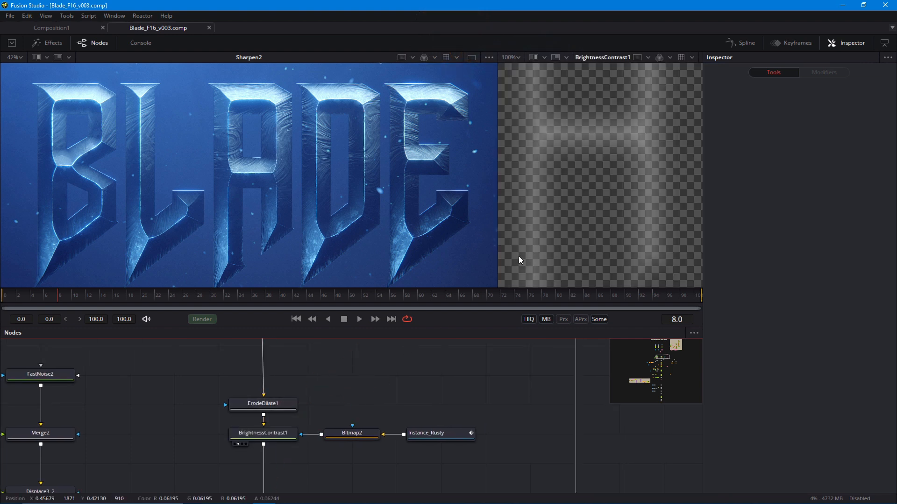
drag(355, 433, 508, 224)
scroll(567, 220, down, 5)
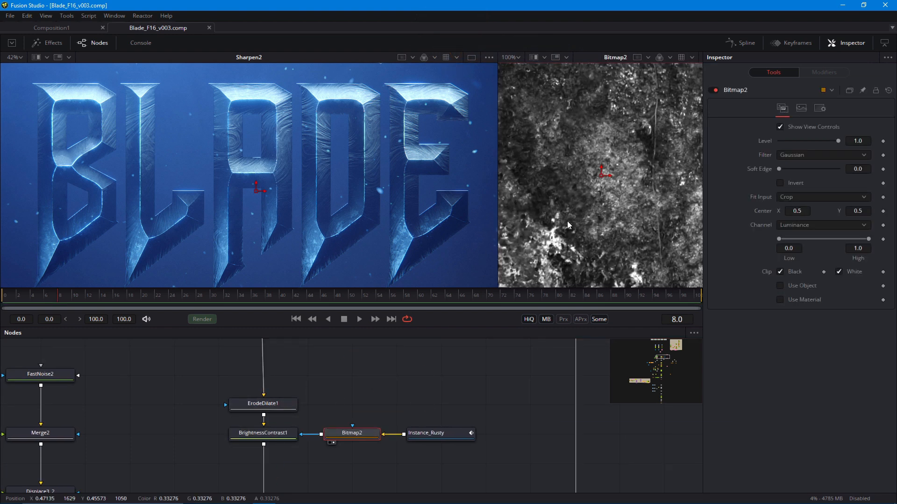
drag(279, 415, 290, 400)
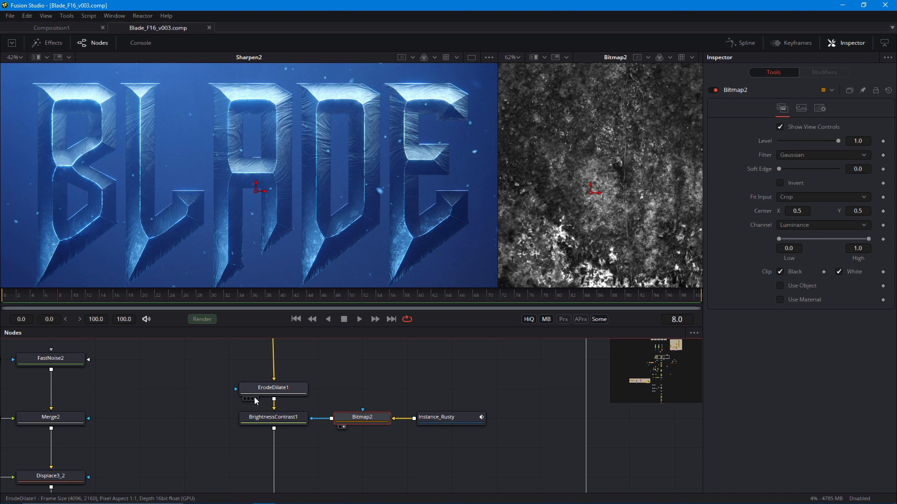
Reorder the node flow so ErodeDilate1 comes after BrightnessContrast1, and set BrightnessContrast1's gain to 0.08.
drag(267, 390, 273, 449)
click(270, 419)
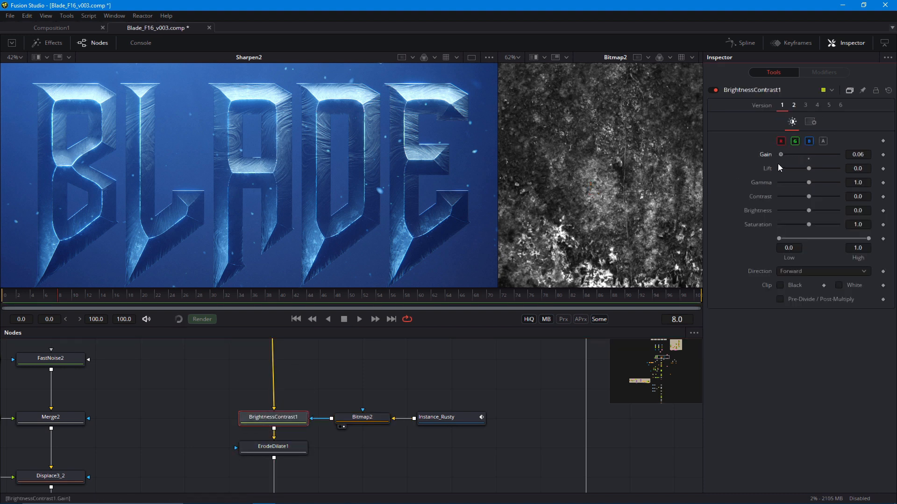
drag(778, 163, 778, 164)
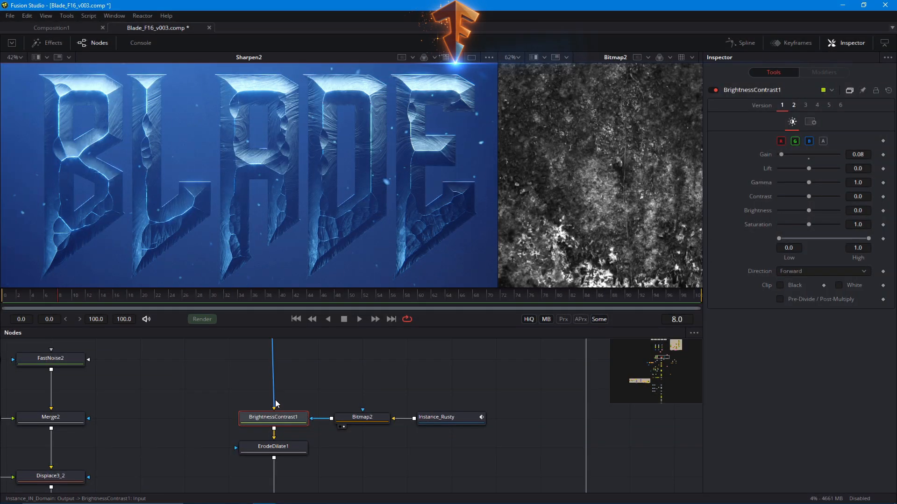
Inspect BrightnessContrast1 and ErodeDilate1 in a widened second viewer, showing only the colour channels.
drag(276, 400, 312, 456)
drag(311, 363, 356, 250)
key(2)
drag(498, 223, 339, 223)
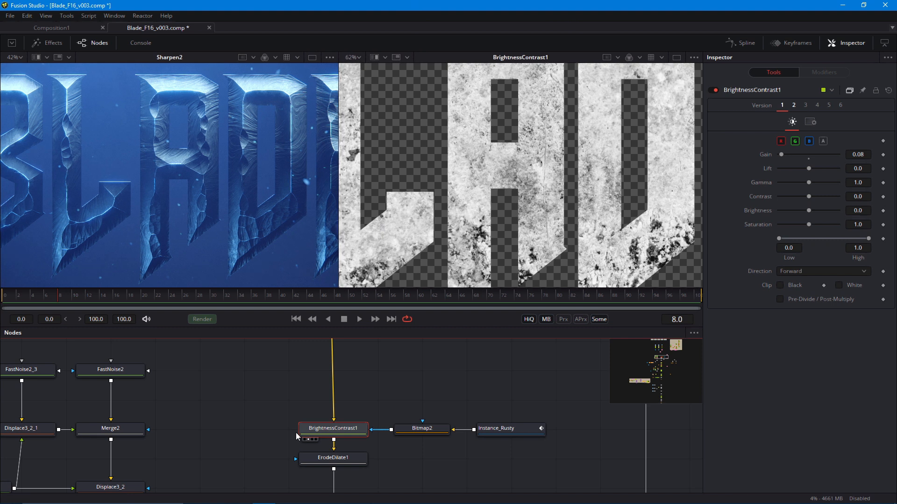
drag(321, 461, 414, 187)
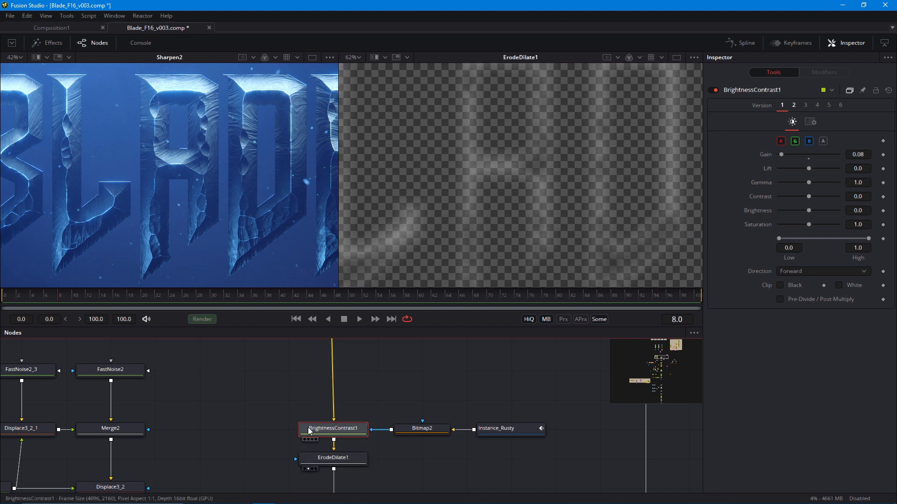
drag(338, 225, 386, 225)
drag(291, 389, 322, 358)
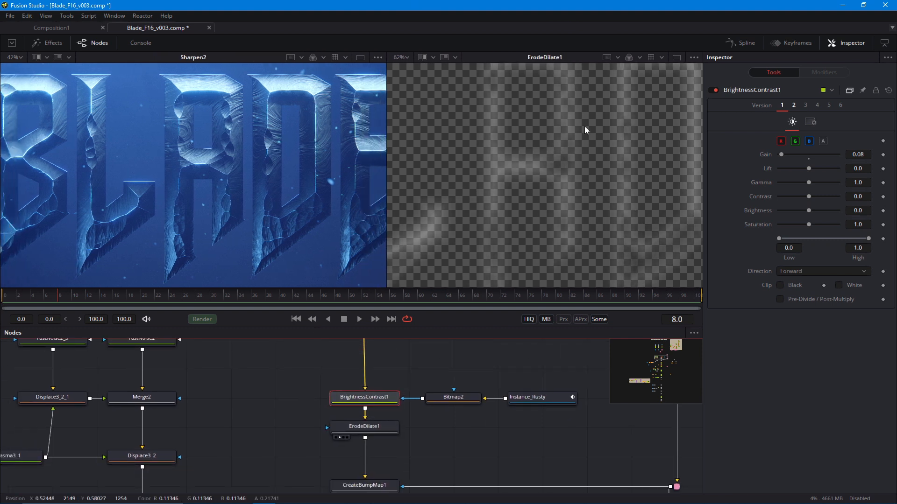
click(629, 56)
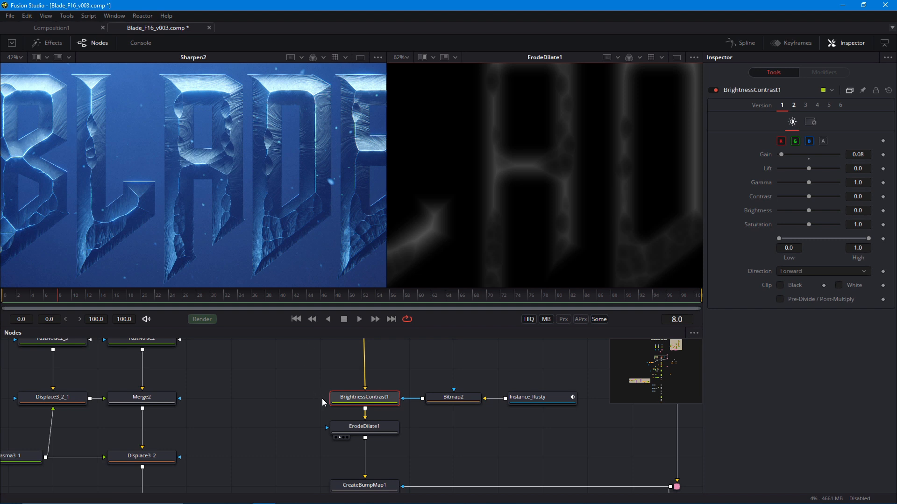
Show the Instance_Rusty texture in the second viewer for comparison with the cracked letters.
drag(12, 230, 97, 230)
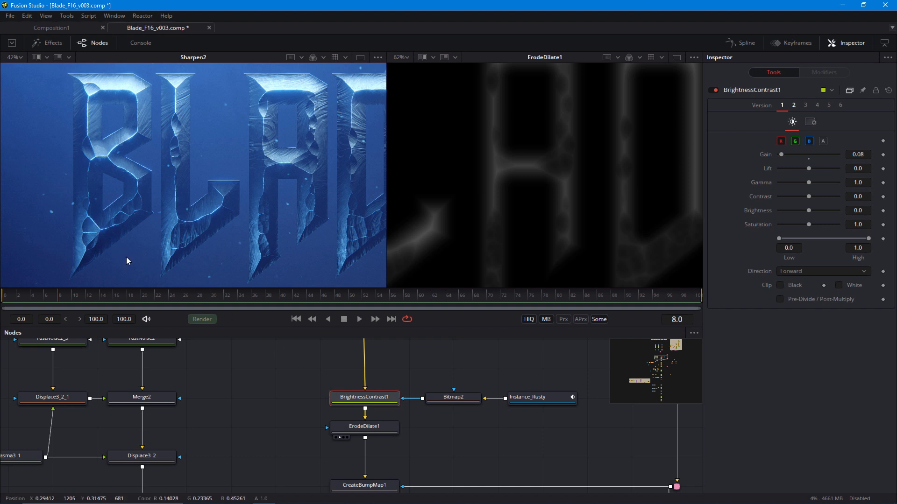
scroll(435, 274, down, 3)
drag(502, 238, 486, 224)
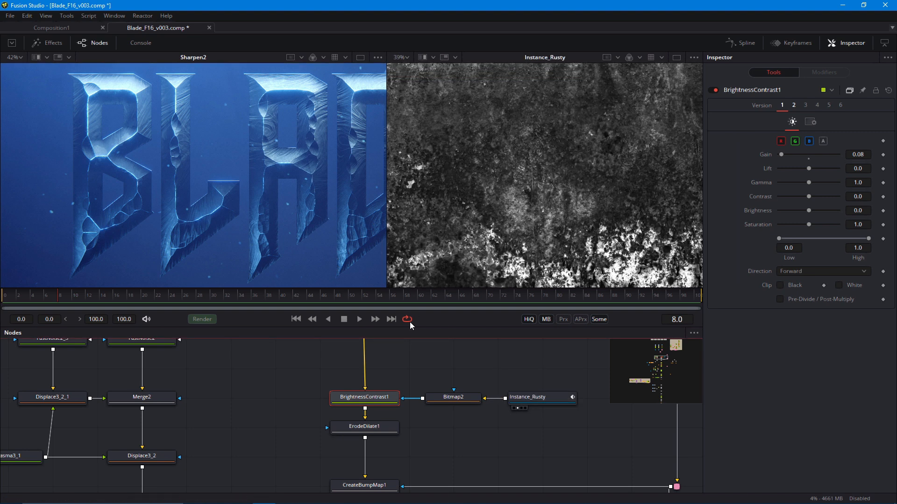
Duplicate ErodeDilate1 below Bitmap2, feed Bitmap2 into the copy and display its result in the second viewer.
click(359, 434)
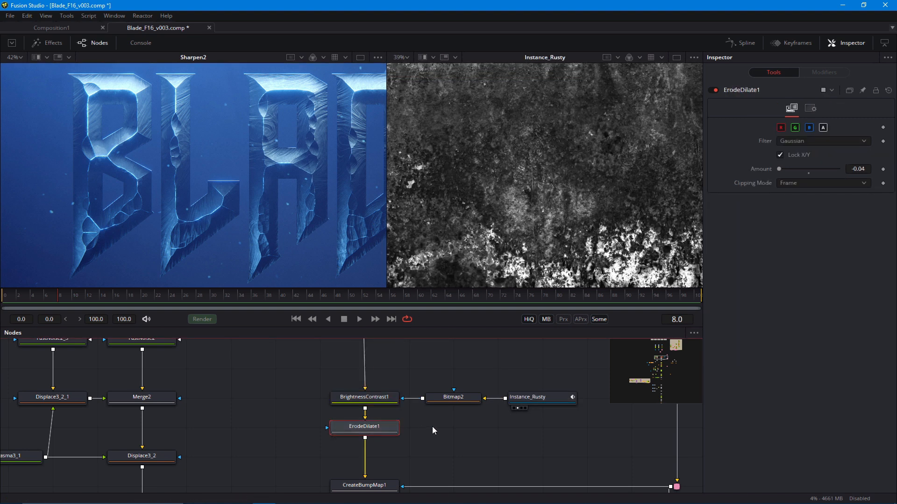
click(458, 435)
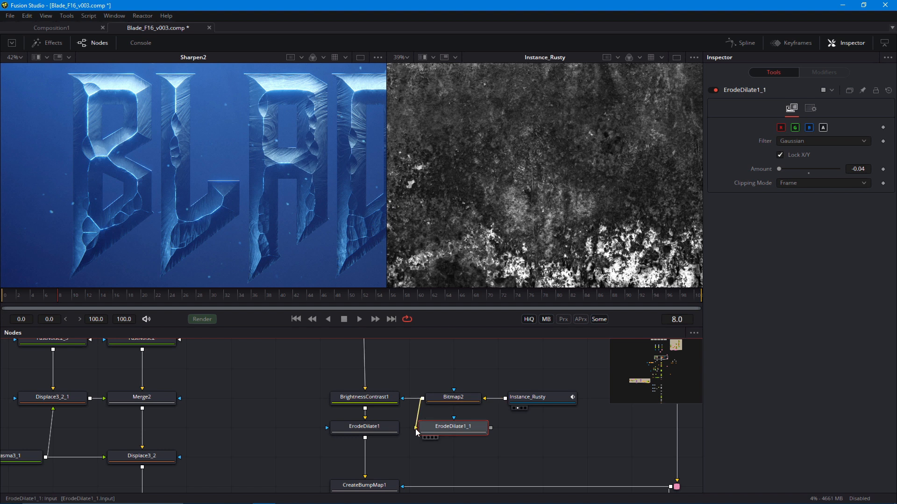
drag(415, 429, 444, 229)
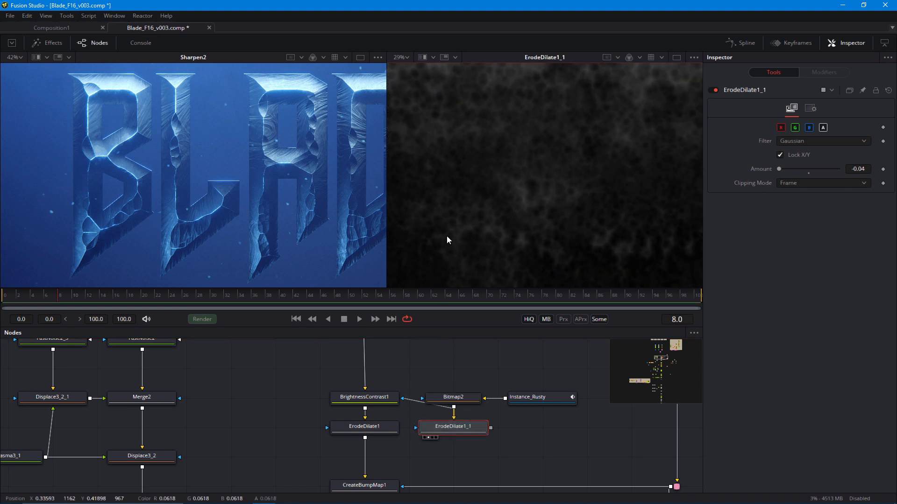
scroll(511, 267, up, 3)
scroll(280, 236, down, 2)
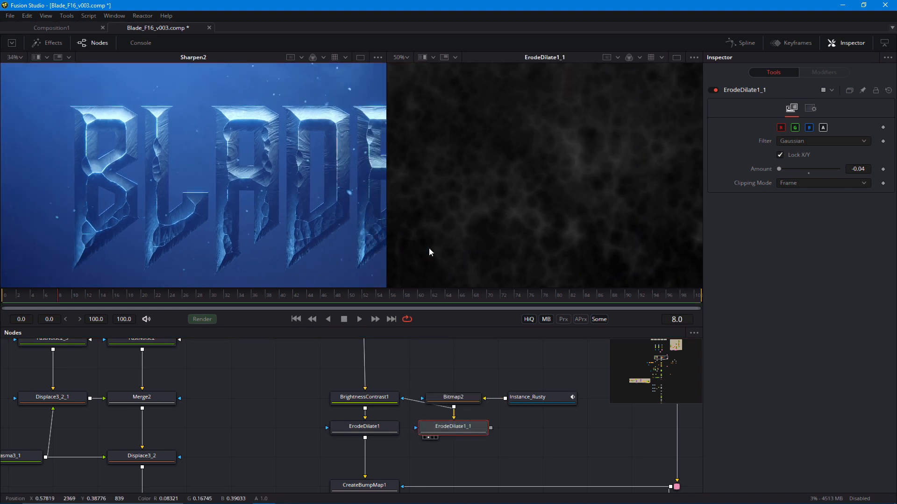
scroll(430, 252, down, 4)
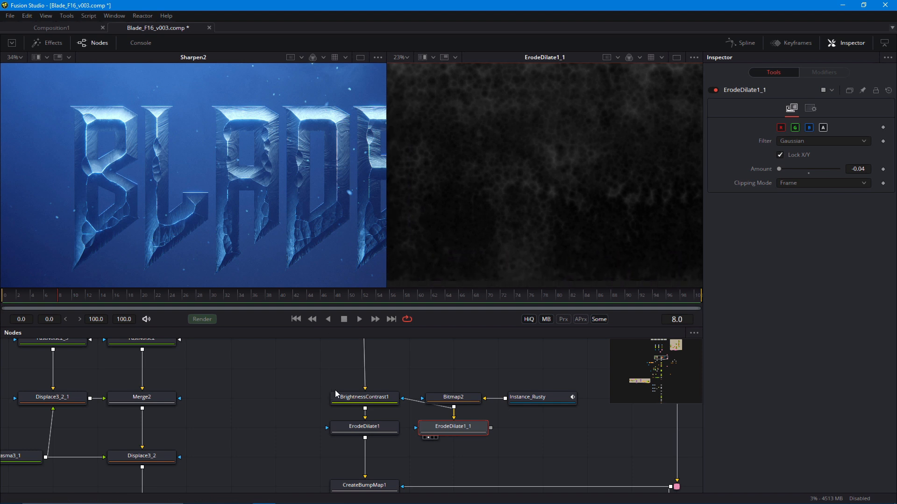
Add an unconnected Channel Booleans node in the free space beside ErodeDilate1.
drag(378, 433, 310, 393)
click(361, 414)
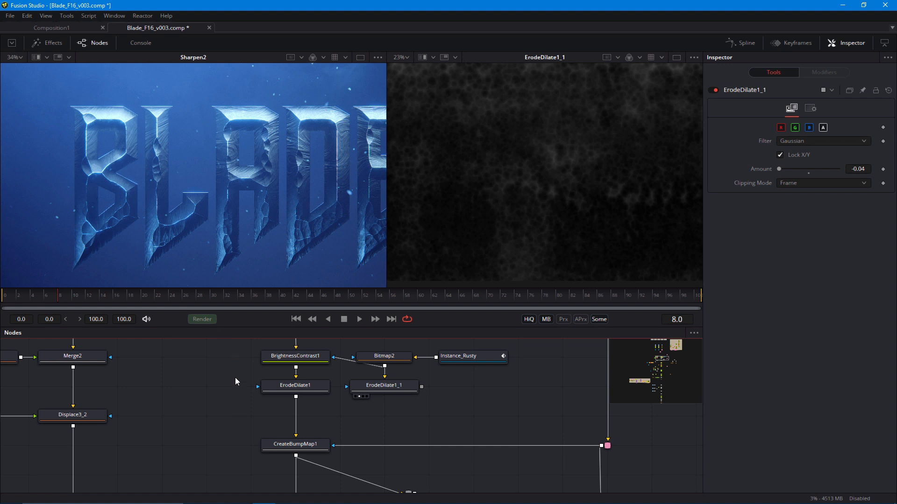
key(shift+space)
text(bol)
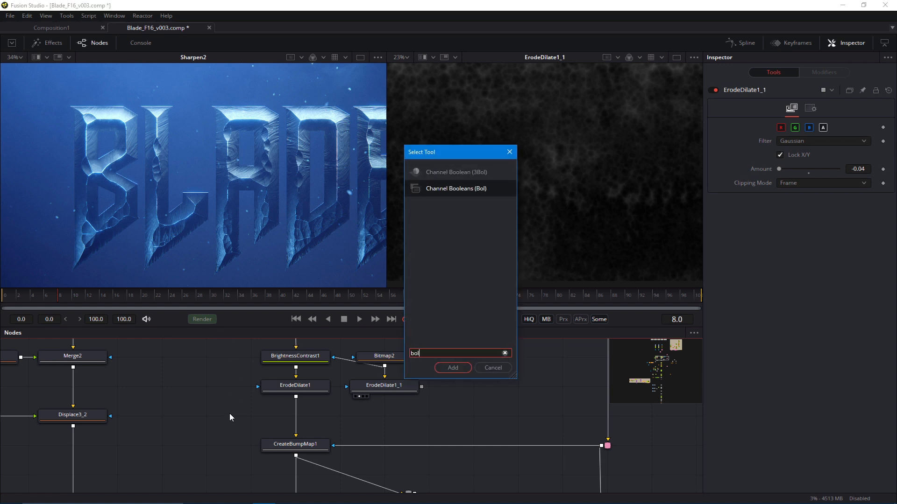
key(Return)
drag(237, 340, 250, 363)
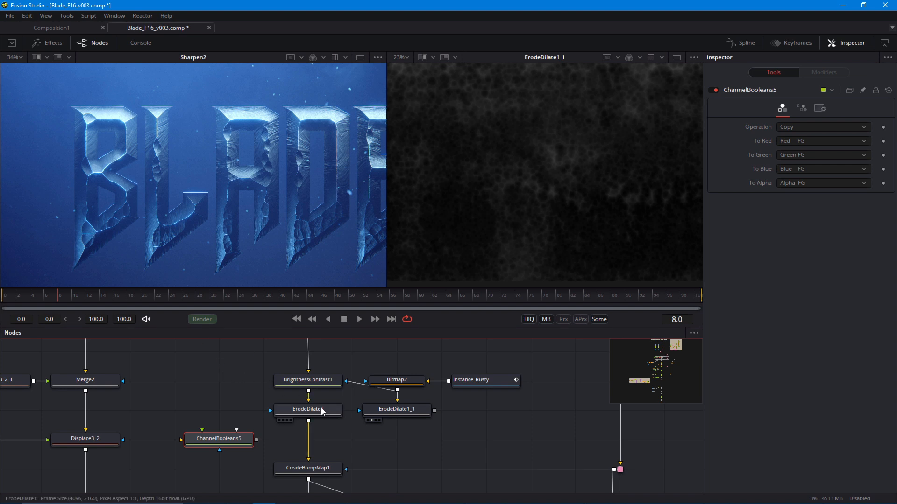
Display ErodeDilate1 in the first viewer and paste a copy of the node above ChannelBooleans5.
drag(321, 406, 209, 209)
scroll(166, 245, up, 3)
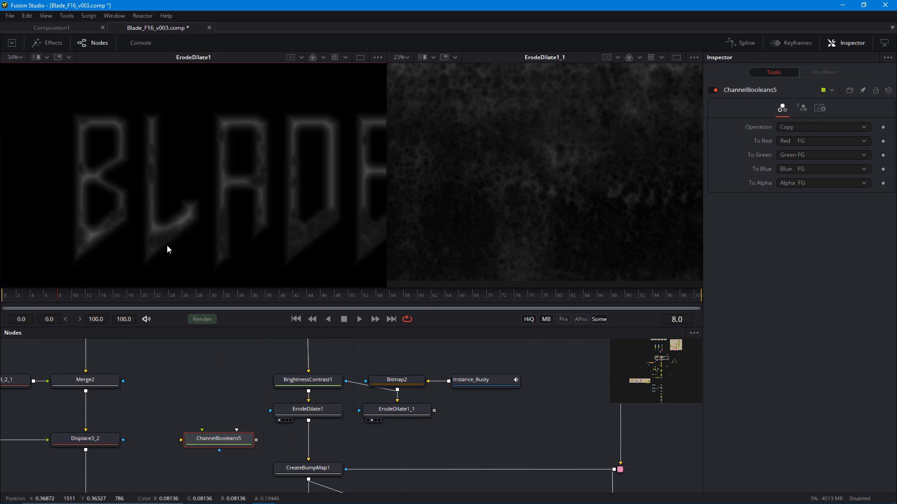
drag(322, 410, 337, 425)
click(309, 426)
key(ctrl+c)
click(240, 402)
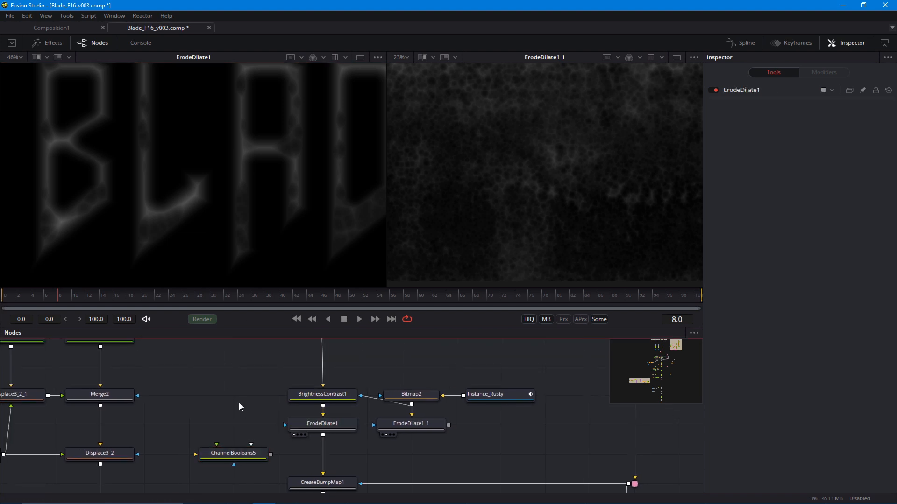
key(ctrl+v)
Feed the new ErodeDilate copy from a router on BrightnessContrast1's incoming pipe and display the copy in the first viewer.
drag(240, 402, 263, 457)
scroll(322, 402, down, 2)
drag(321, 403, 254, 418)
alt+click(318, 375)
drag(289, 460, 321, 426)
scroll(321, 426, up, 3)
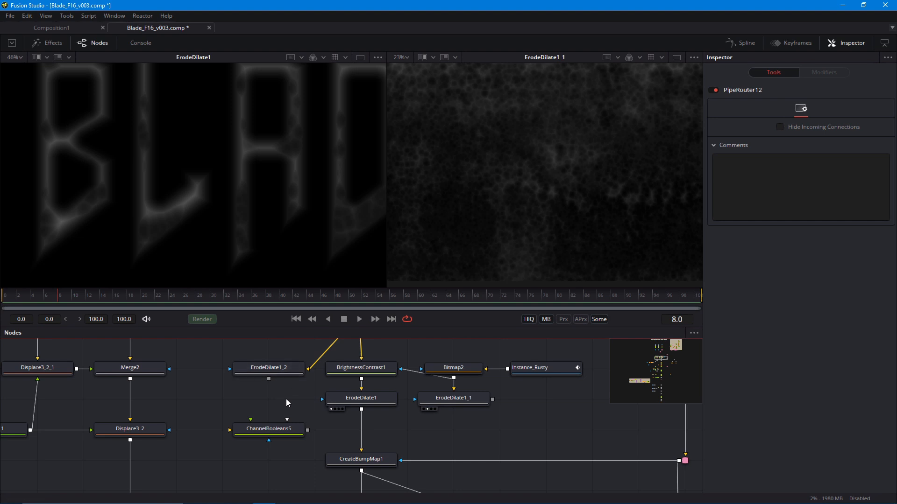
drag(286, 398, 297, 403)
key(1)
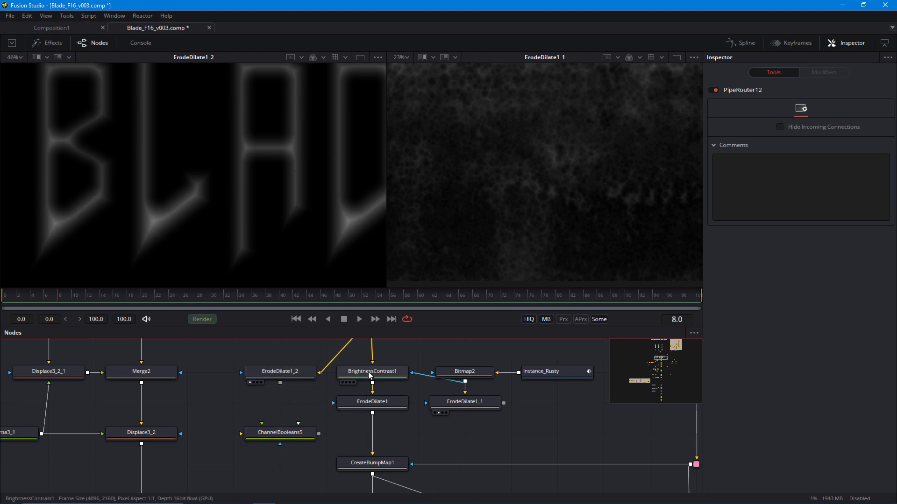
Connect ErodeDilate1_2 as background and ErodeDilate1 as foreground of ChannelBooleans5, and set its operation to Difference.
drag(280, 382, 298, 423)
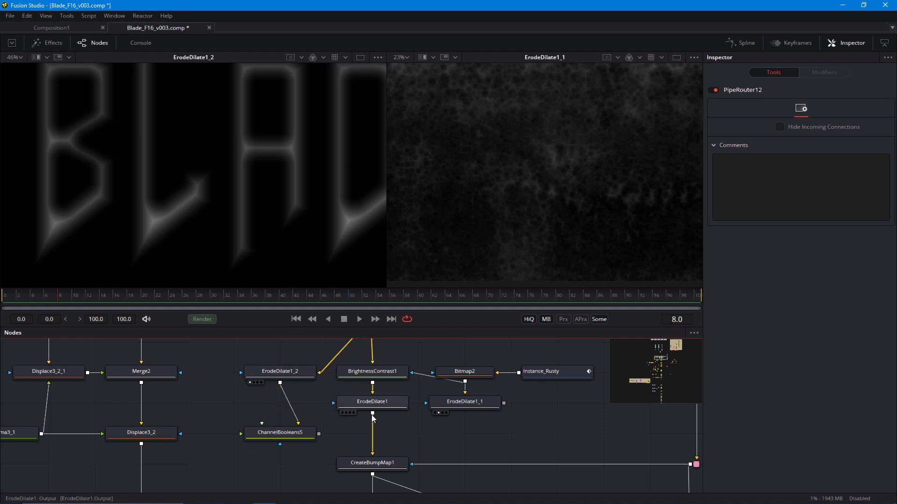
drag(372, 413, 299, 433)
click(298, 433)
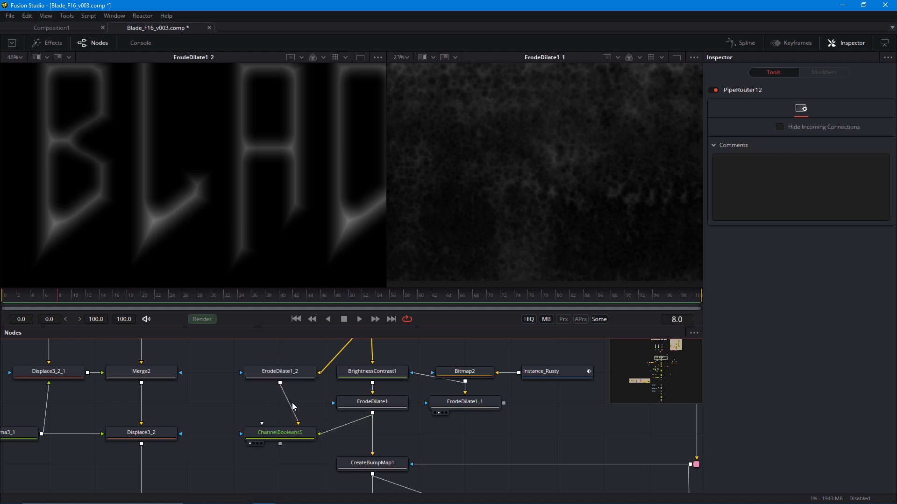
key(1)
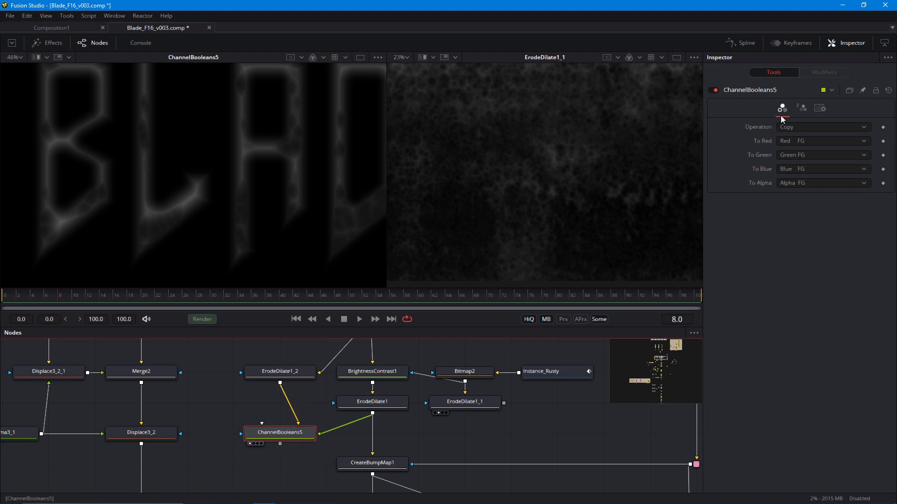
click(793, 127)
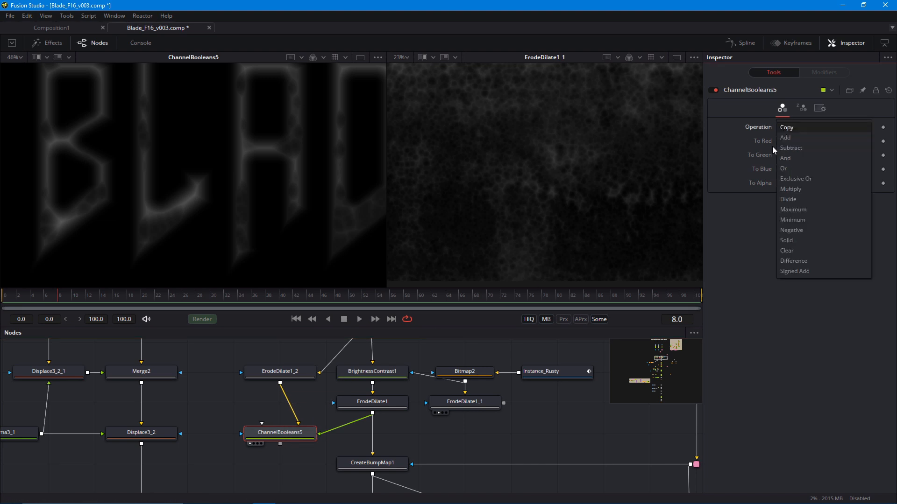
click(793, 261)
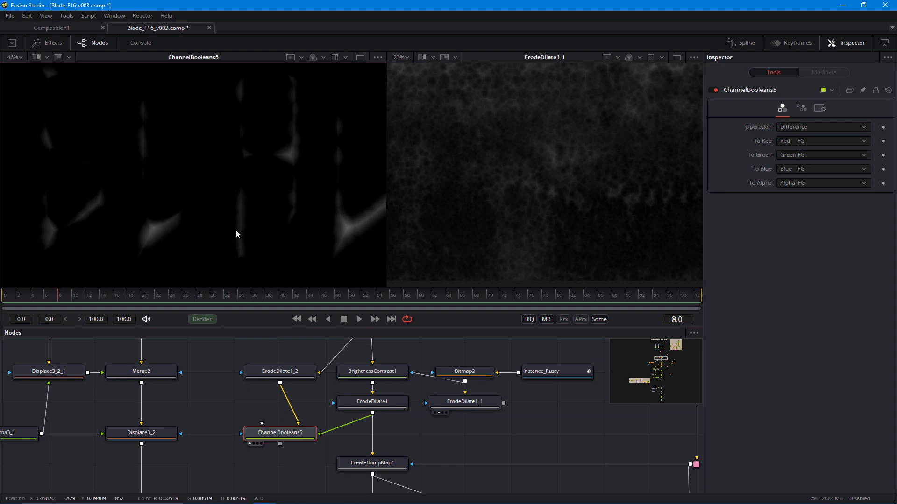
Add a Bitmap mask node fed by ChannelBooleans5 and display it in the first viewer.
key(ctrl+space)
text(bitmap)
key(Return)
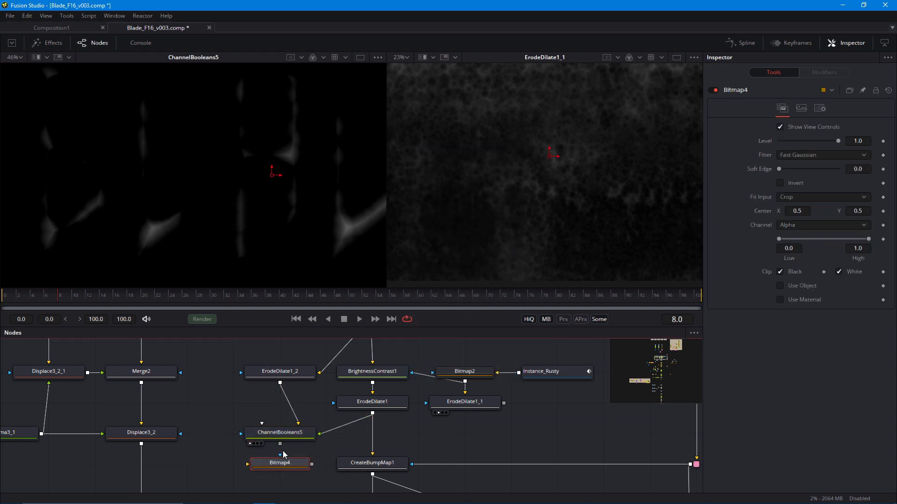
drag(279, 444, 214, 182)
scroll(212, 235, down, 2)
Set Bitmap4's channel to Luminance and lower its high threshold to 0.167.
click(798, 225)
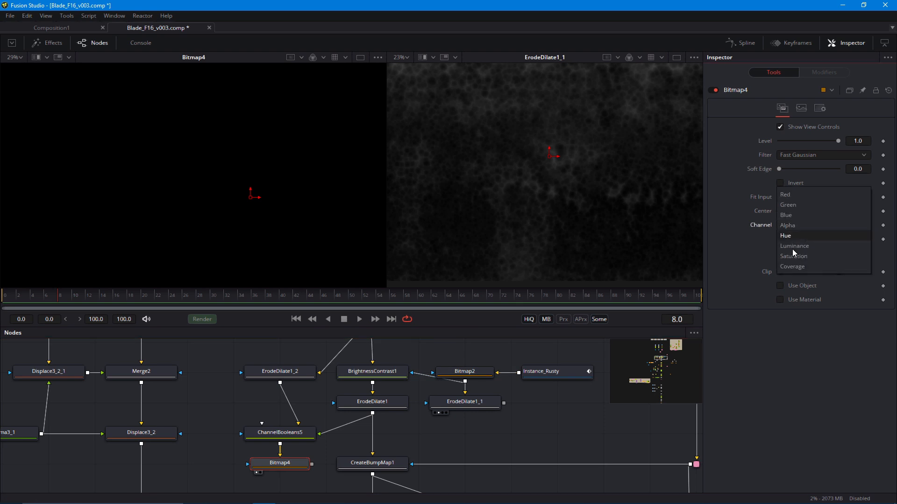
click(788, 246)
drag(869, 239, 798, 248)
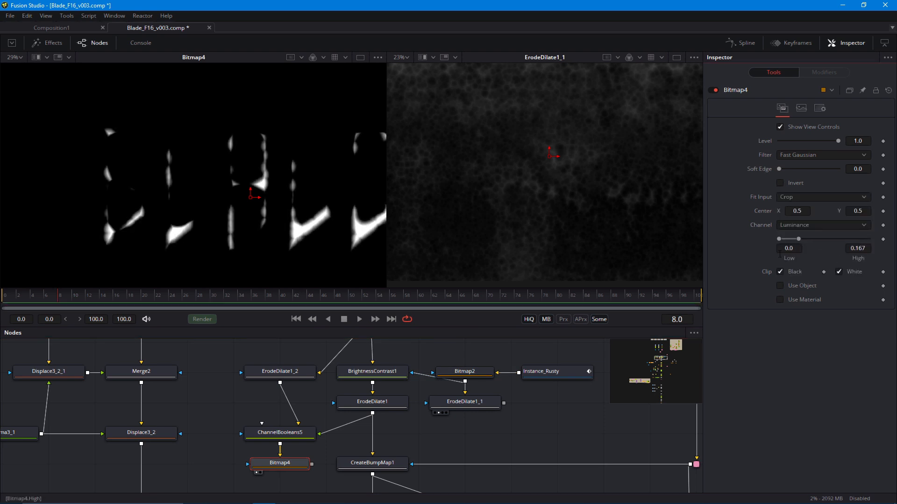
scroll(161, 251, down, 1)
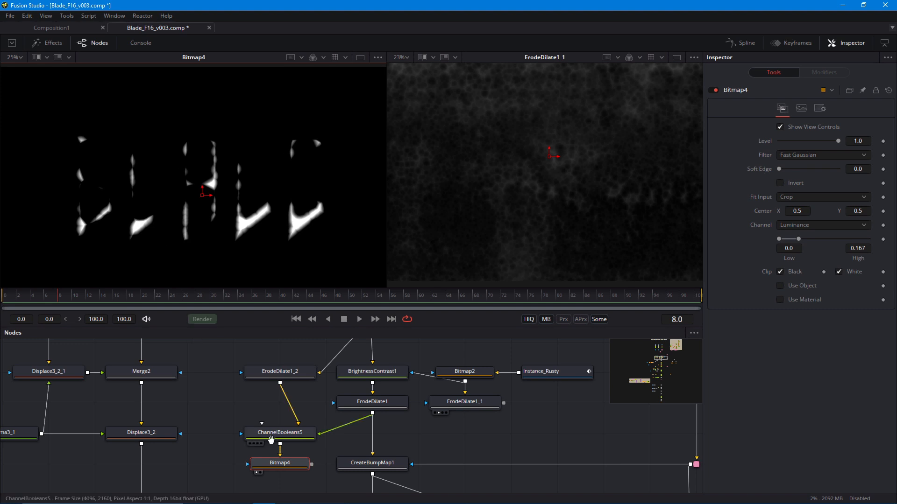
Add a Color Corrector node near Displace1 and connect Displace1's output to it.
scroll(270, 434, down, 10)
key(shift+space)
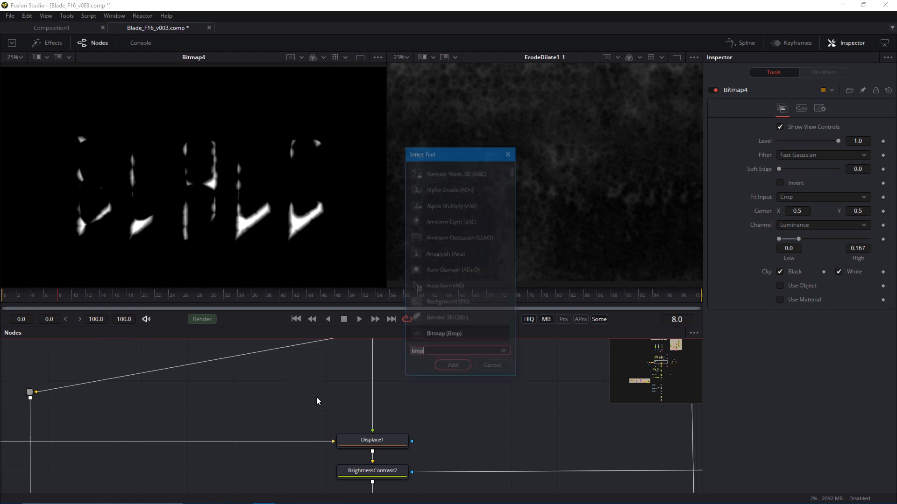
text(cc)
key(Return)
drag(372, 452, 312, 415)
Move the Color Corrector node up below Bitmap4 and display its output in the first viewer.
drag(332, 423, 282, 343)
scroll(350, 455, down, 1)
drag(289, 408, 295, 497)
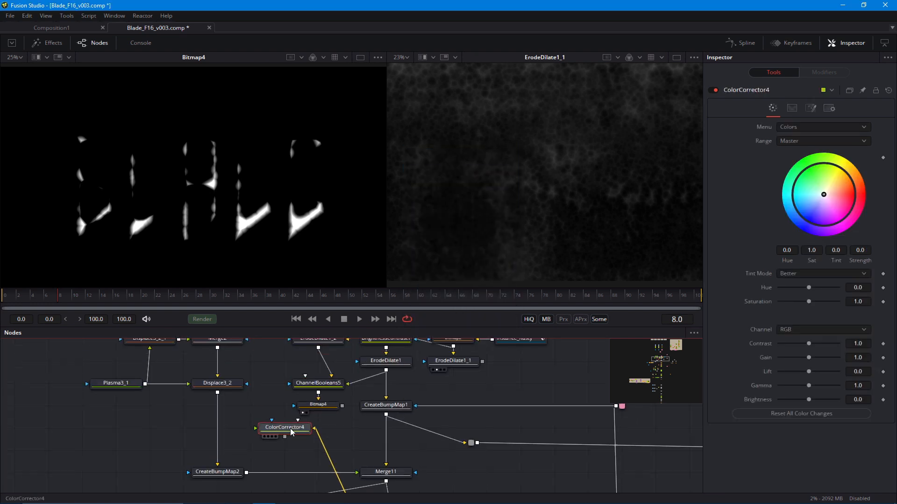
key(1)
drag(269, 416, 239, 386)
drag(255, 396, 288, 420)
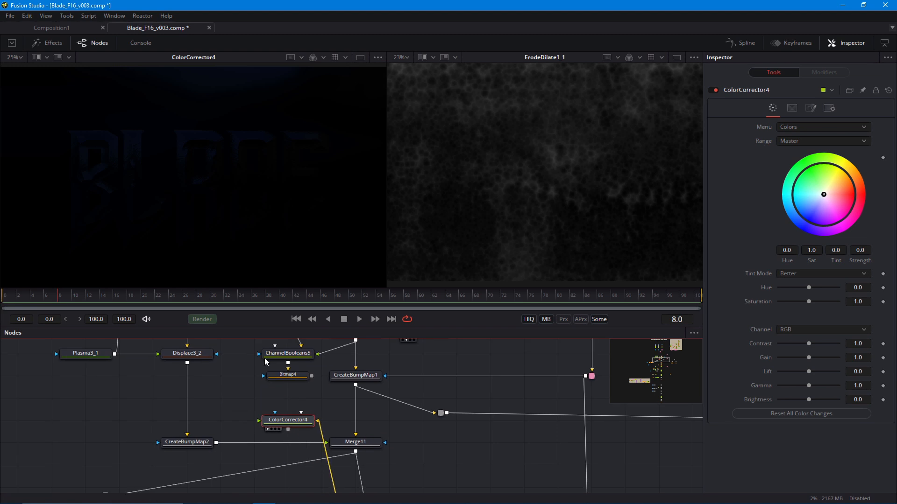
Raise the first viewer's display gamma and connect Bitmap4's output to ColorCorrector4 as its effect mask.
click(333, 58)
drag(330, 277, 340, 280)
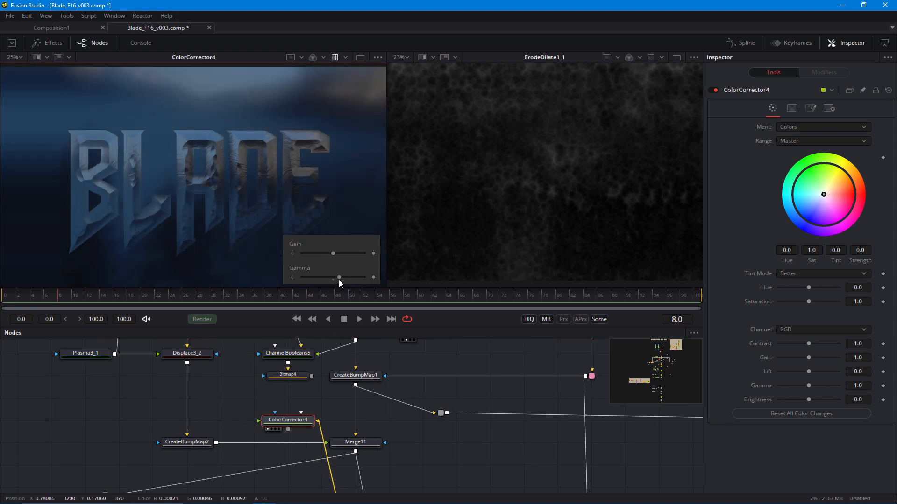
drag(311, 411, 315, 416)
drag(317, 381, 281, 418)
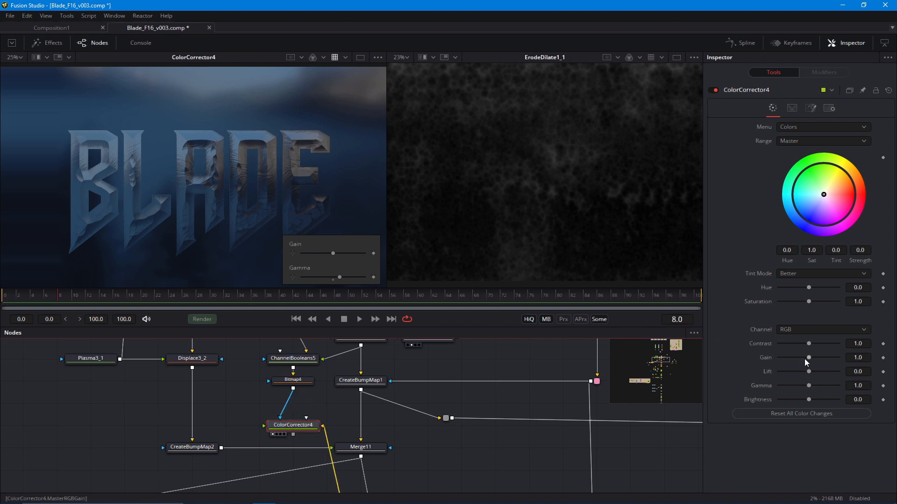
Widen the first viewer and lower ColorCorrector4's RGB gain to 0.031.
drag(804, 343, 781, 362)
click(808, 347)
scroll(196, 254, up, 2)
drag(388, 193, 563, 193)
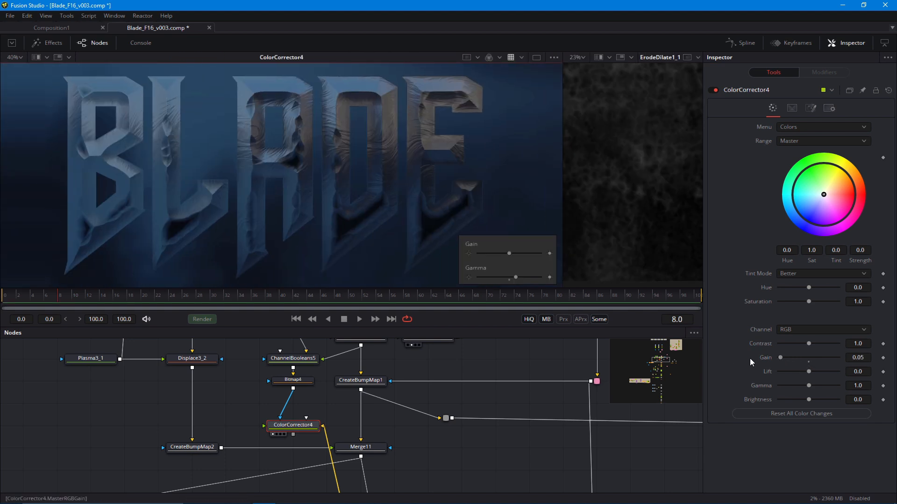
drag(780, 358, 778, 361)
scroll(277, 180, up, 3)
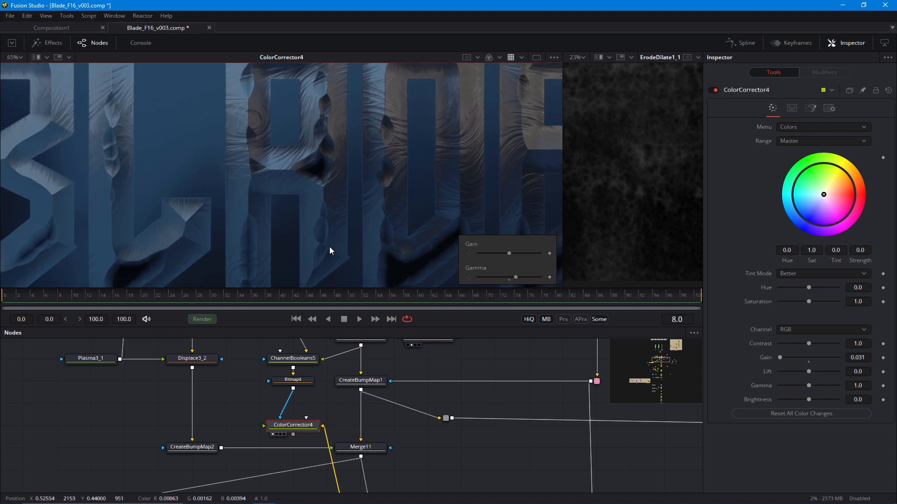
scroll(271, 228, down, 2)
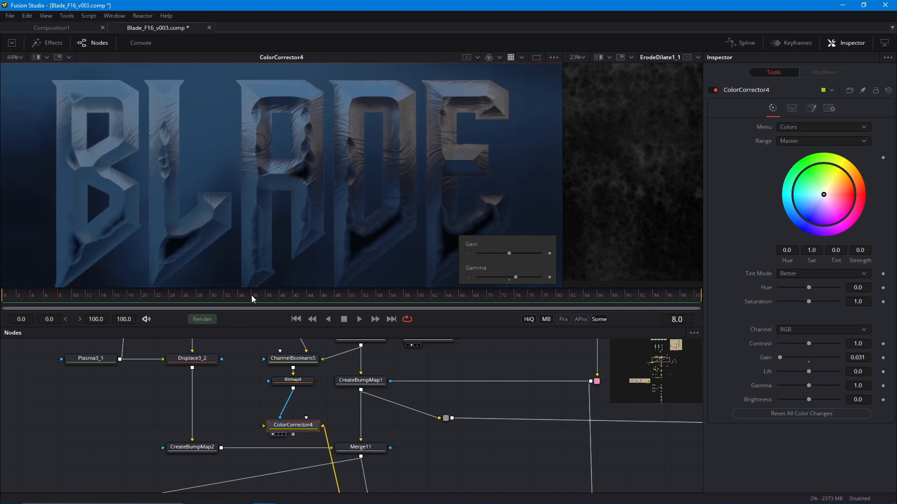
Lower Bitmap4's high threshold to 0.061, checking the darkened areas on the letters.
click(302, 385)
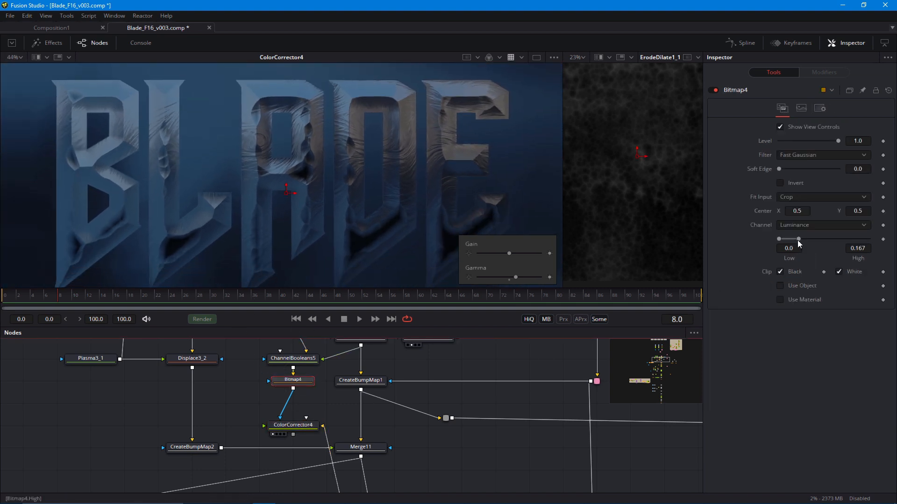
drag(798, 243, 791, 245)
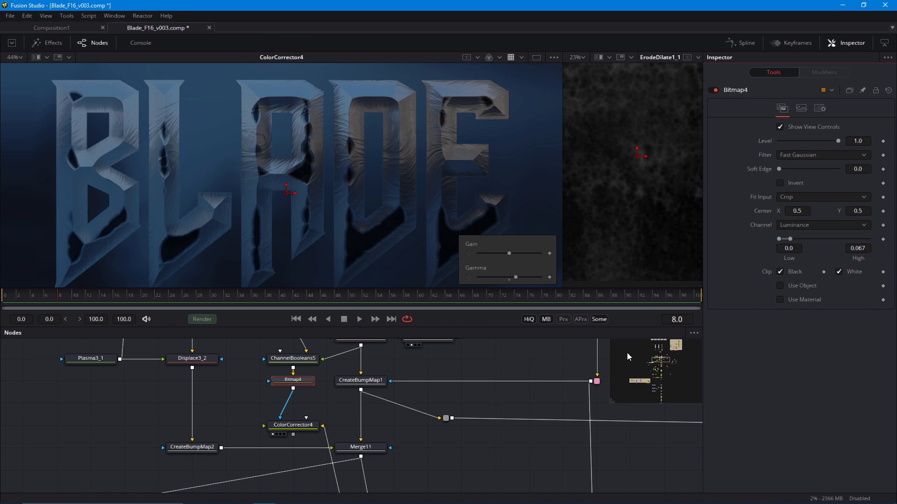
scroll(275, 187, up, 5)
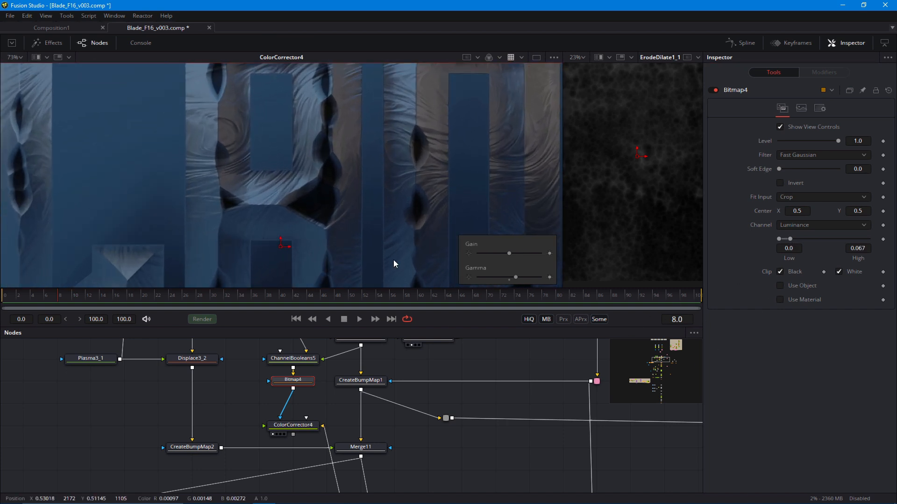
scroll(334, 206, down, 1)
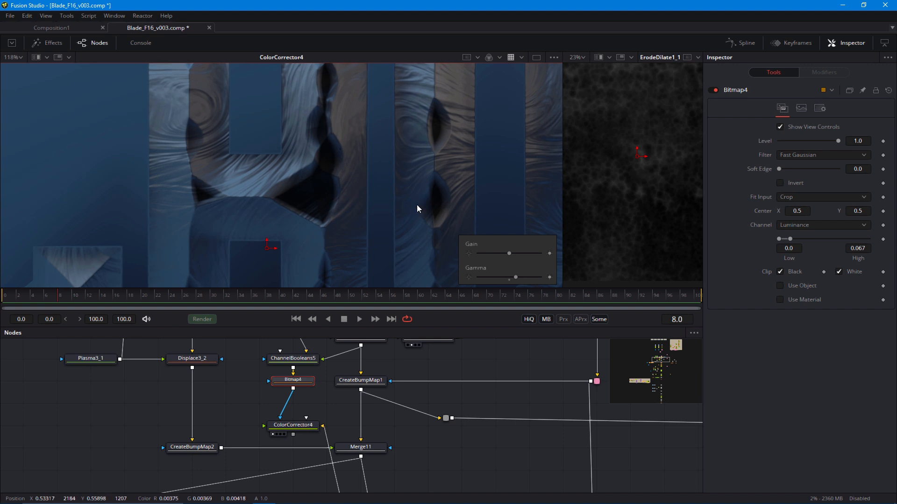
drag(790, 243, 789, 243)
scroll(231, 244, down, 5)
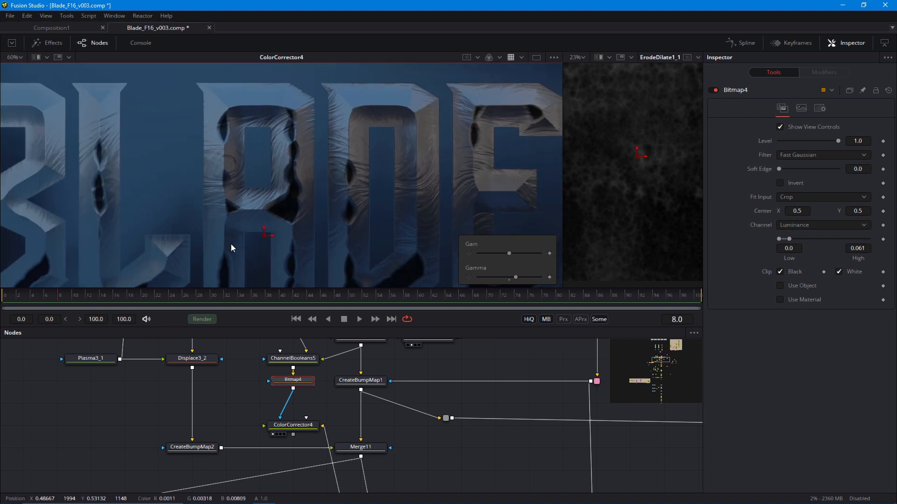
drag(221, 252, 237, 250)
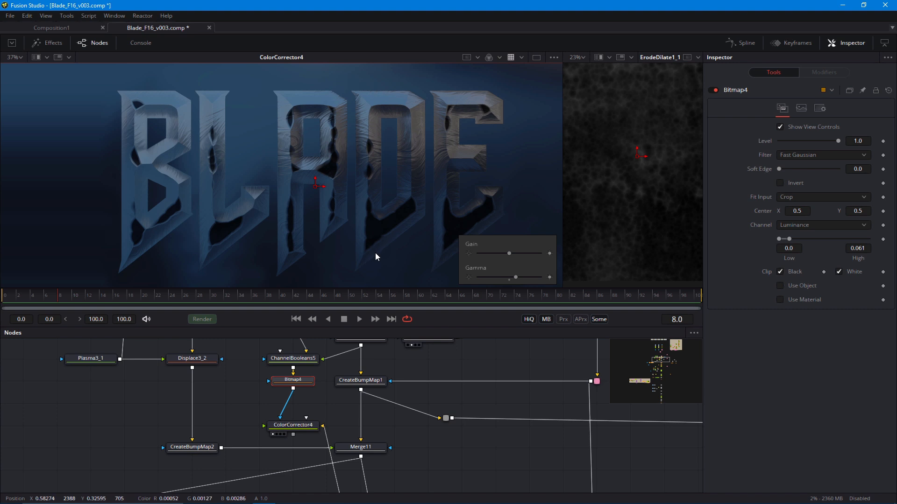
Delete the ErodeDilate1_1 node connected to Bitmap2.
drag(284, 381, 286, 463)
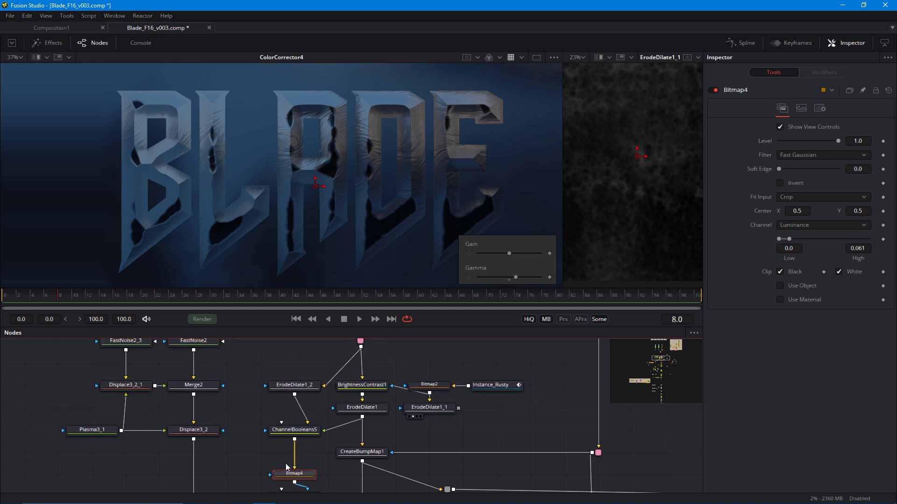
drag(310, 419, 282, 418)
scroll(302, 408, up, 2)
click(419, 409)
key(Delete)
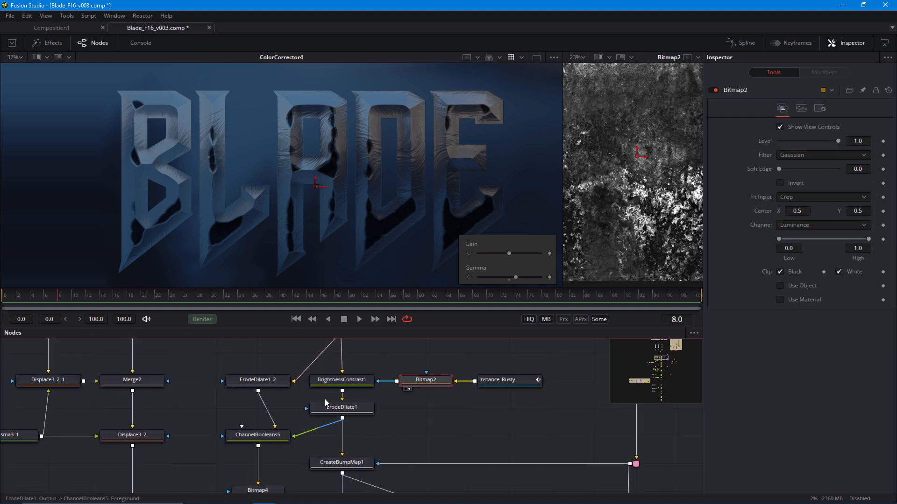
Try an amount of -0.03558 on ErodeDilate1 and inspect the edges of the damaged areas.
click(332, 412)
click(274, 385)
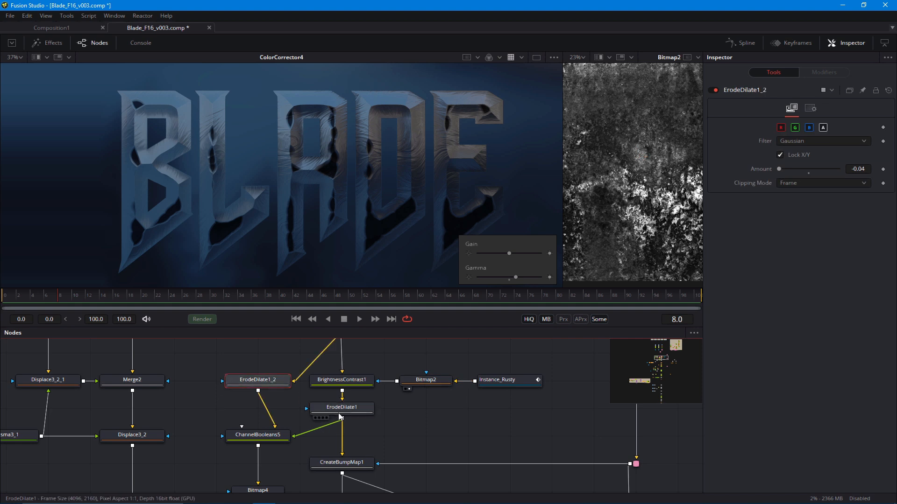
click(340, 415)
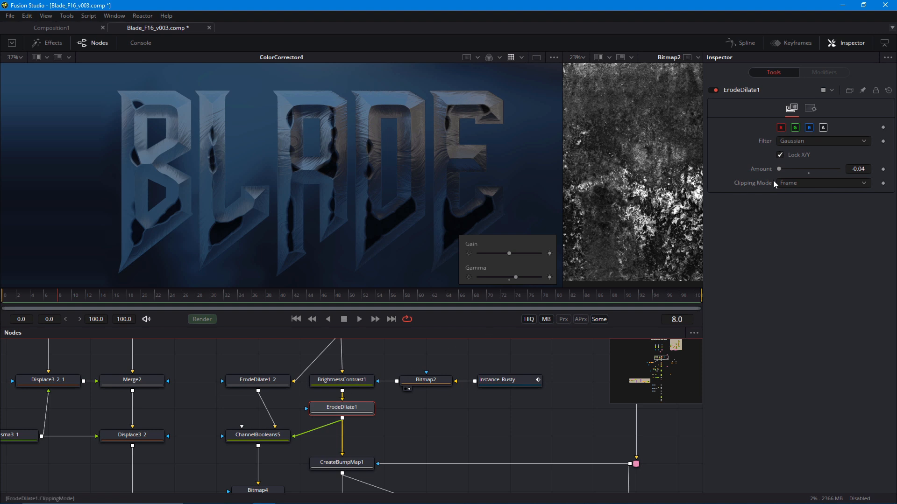
drag(780, 169, 781, 167)
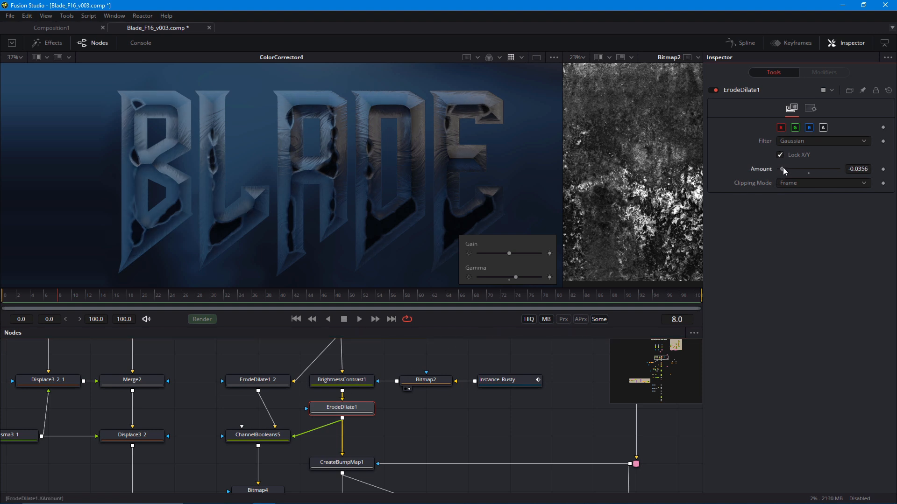
drag(782, 169, 784, 168)
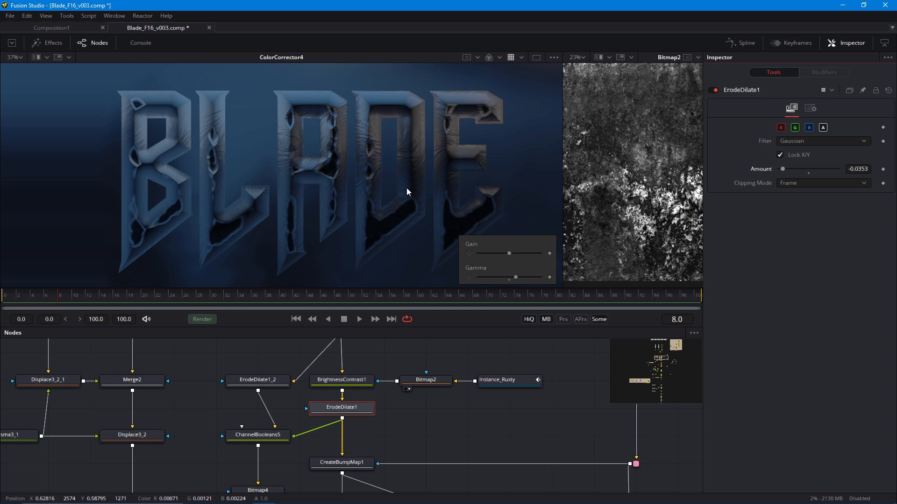
drag(783, 169, 781, 169)
scroll(204, 255, up, 3)
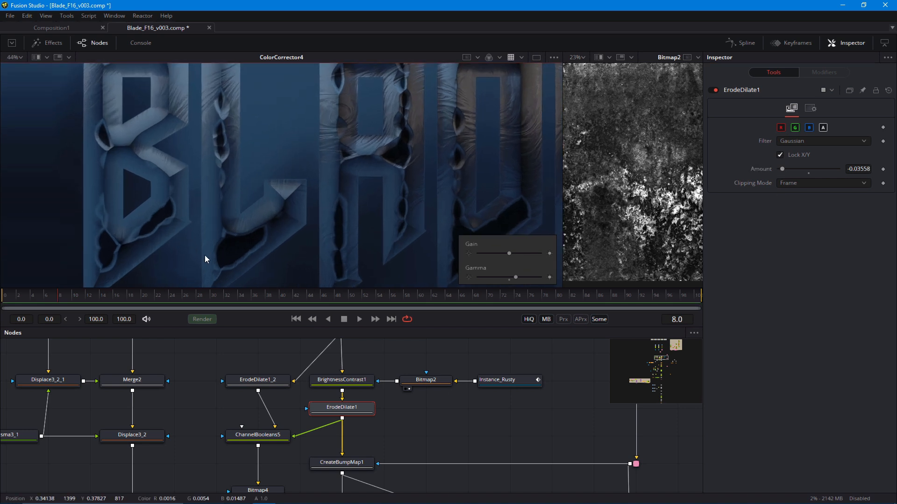
drag(345, 205, 274, 212)
scroll(276, 197, down, 1)
scroll(273, 219, down, 1)
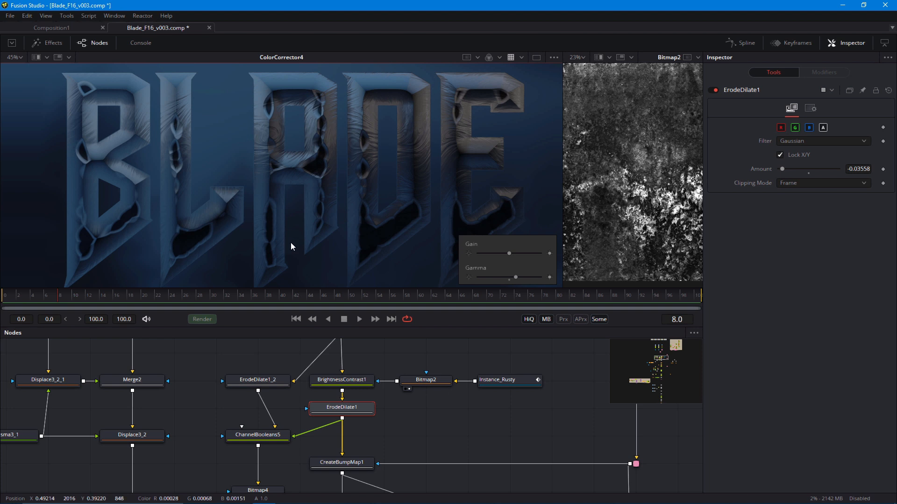
drag(132, 259, 165, 250)
scroll(161, 242, down, 1)
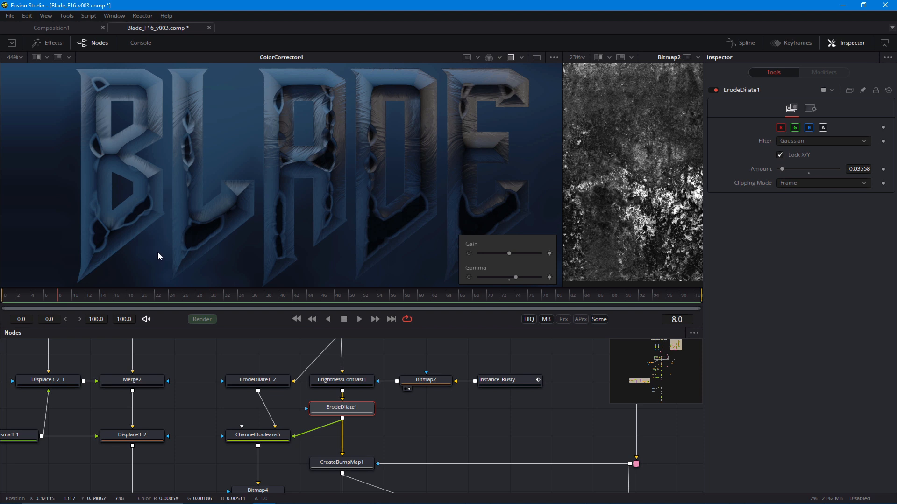
scroll(155, 254, down, 2)
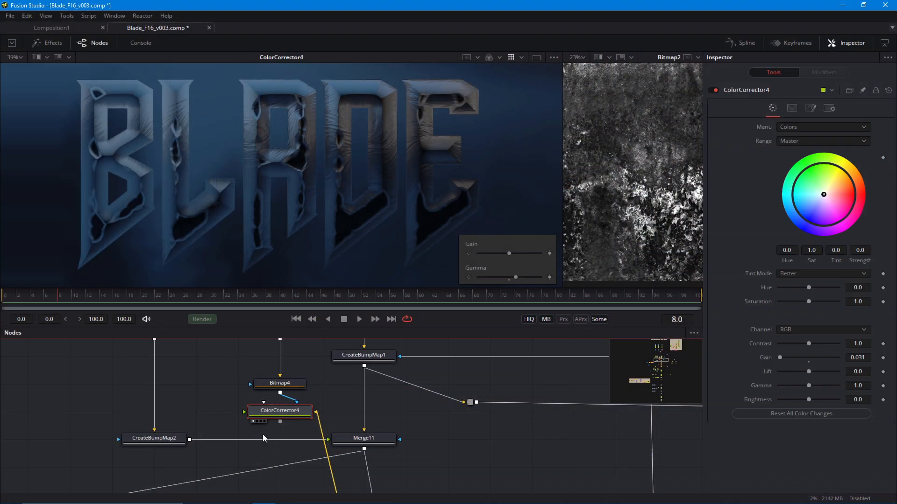
Undo the ErodeDilate1 amount change and delete the restored ErodeDilate1_1 node.
scroll(238, 413, up, 3)
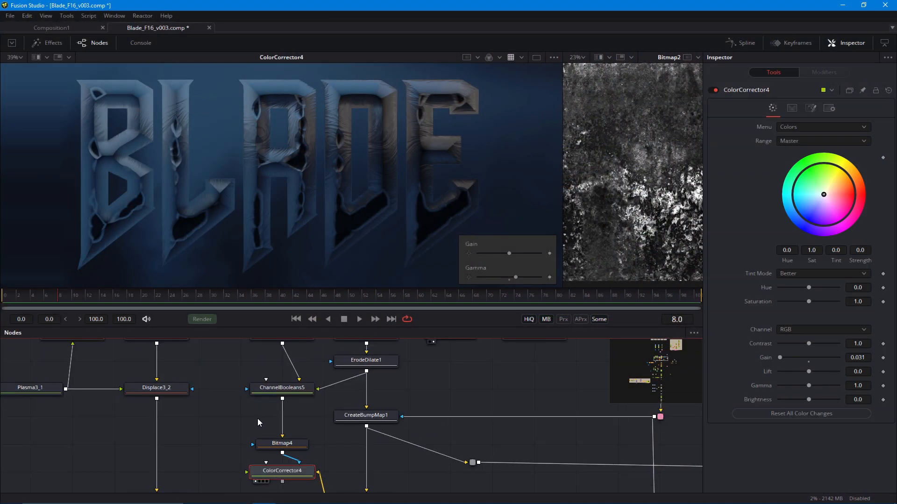
key(ctrl+z)
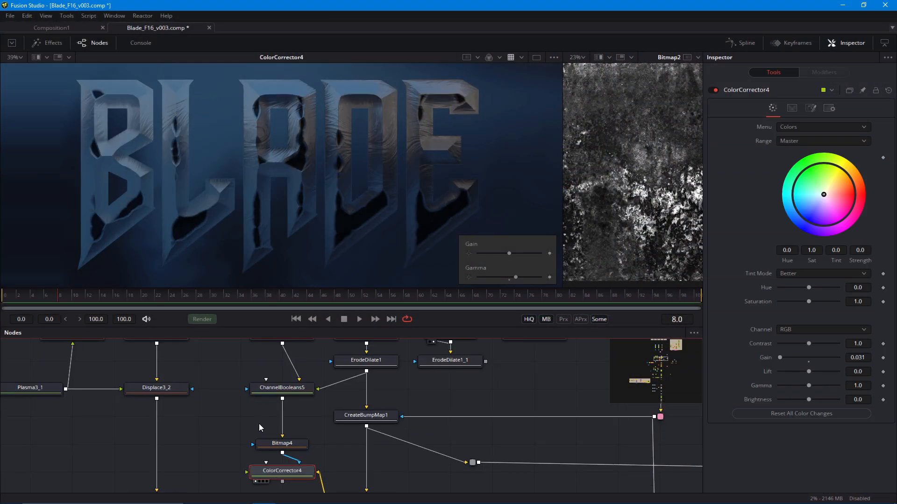
drag(398, 396, 404, 417)
click(450, 384)
key(Delete)
Delete the ColorCorrector4 node below Bitmap4 and display Displace1 in the first viewer.
drag(270, 409, 279, 362)
click(283, 455)
key(Delete)
drag(278, 432, 286, 482)
scroll(226, 432, down, 2)
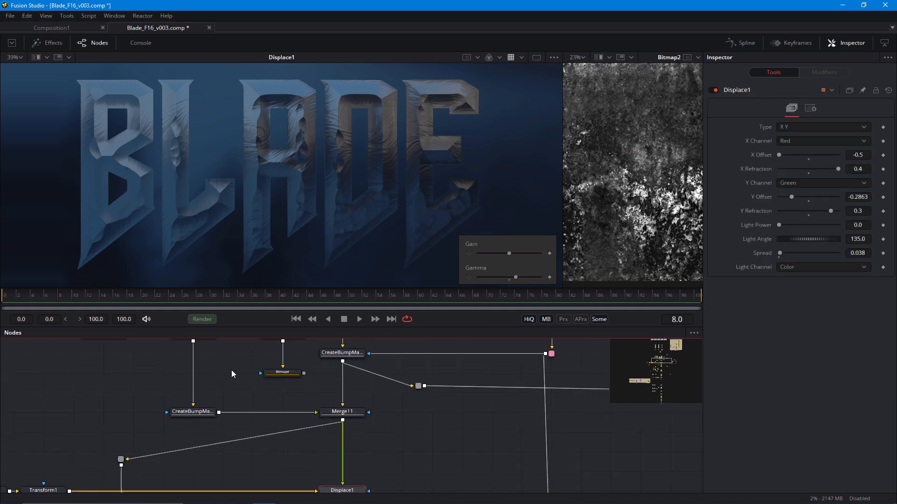
Paste a copy of the Vale OUT and IN node pair below Bitmap4, with Bitmap4 feeding the OUT node.
drag(231, 369, 280, 437)
drag(210, 407, 198, 423)
scroll(198, 423, down, 2)
drag(204, 356, 231, 451)
drag(262, 351, 265, 463)
mouse_move(255, 425)
mouse_down()
mouse_move(229, 447)
mouse_move(260, 288)
mouse_up()
mouse_move(261, 473)
mouse_down()
mouse_move(241, 387)
mouse_move(213, 438)
mouse_up()
scroll(237, 374, up, 3)
click(282, 410)
key(ctrl+v)
scroll(213, 437, up, 1)
drag(267, 439, 268, 461)
click(230, 422)
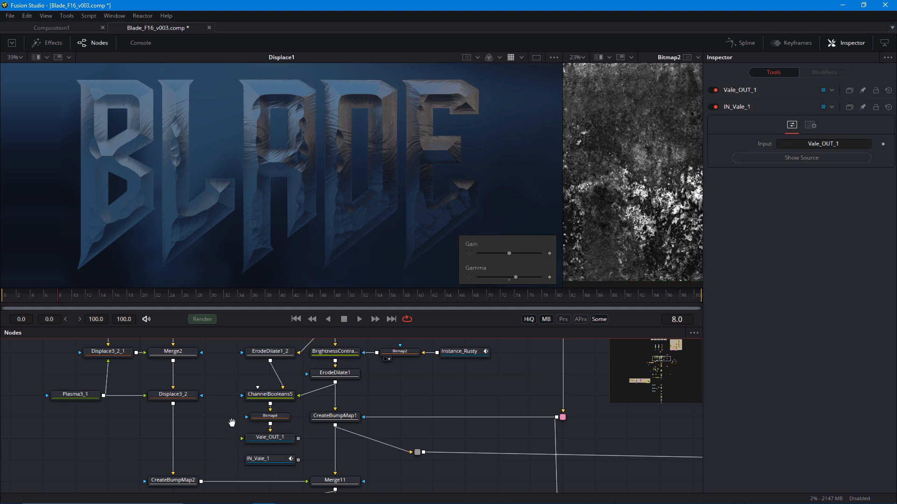
Rename the pasted OUT node below Bitmap4 as ExtractMSK_OUT.
drag(233, 423, 229, 394)
drag(228, 411, 262, 438)
key(F2)
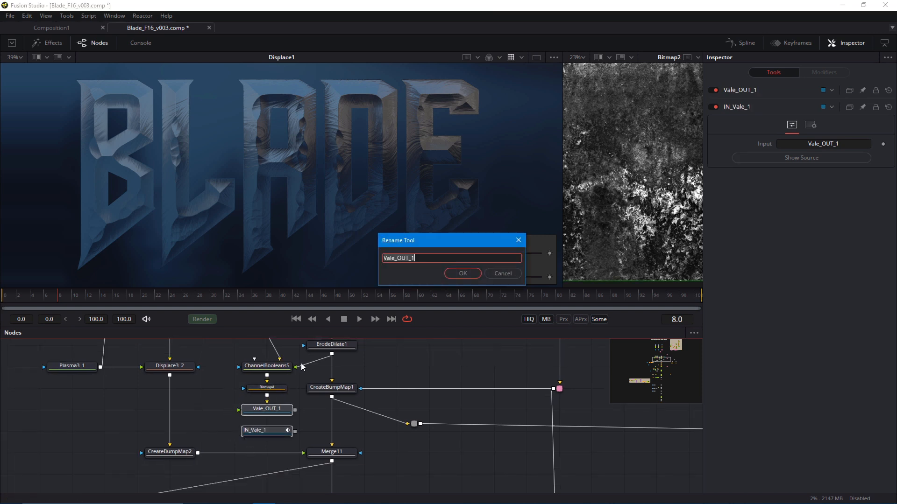
key(Home)
key(Delete)
key(Delete)
key(Delete)
key(Delete)
text(ExtractMSK)
key(Return)
Rename the pasted IN node as IN_ExtractMSK and deselect both nodes.
key(End)
key(BackSpace)
key(BackSpace)
key(BackSpace)
key(BackSpace)
key(BackSpace)
key(BackSpace)
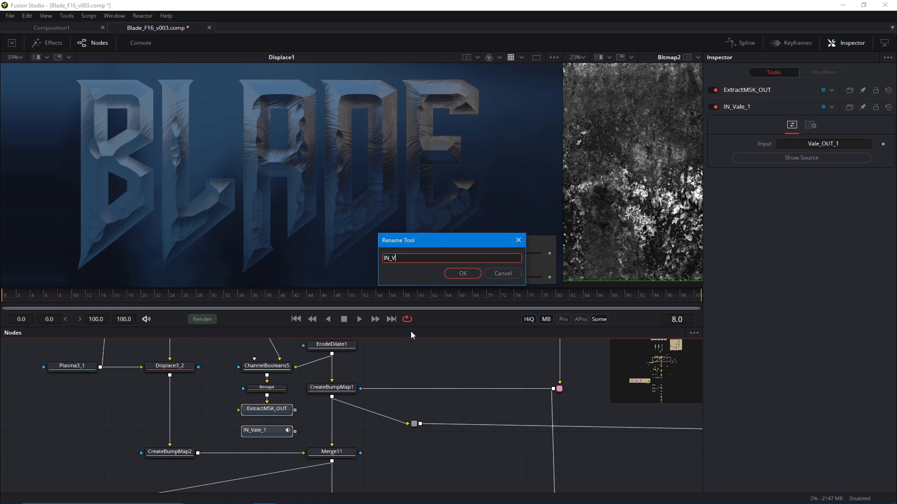
text(ExtractMSK)
key(Return)
click(221, 419)
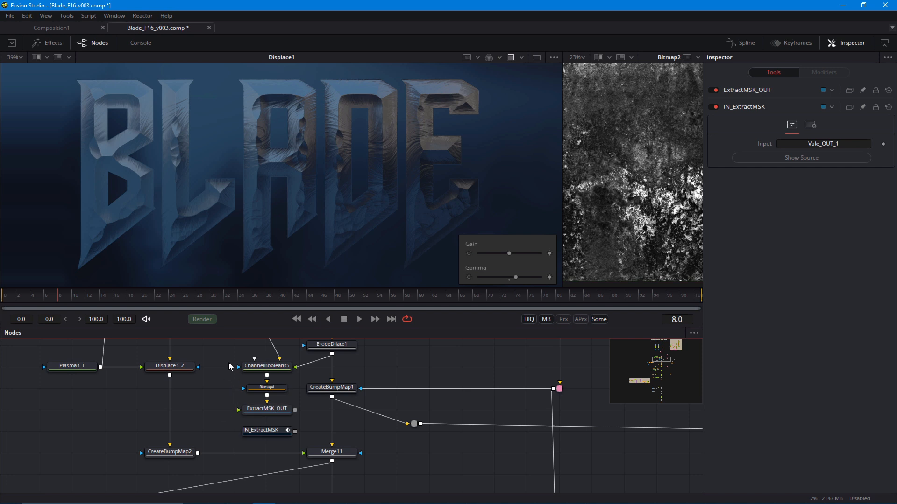
Move the noise branch that ends in CreateBumpMap2 farther away from the main node column.
scroll(236, 411, down, 4)
drag(135, 373, 168, 392)
drag(144, 355, 240, 464)
drag(239, 462, 174, 448)
drag(253, 377, 288, 455)
drag(79, 353, 180, 455)
drag(169, 451, 134, 463)
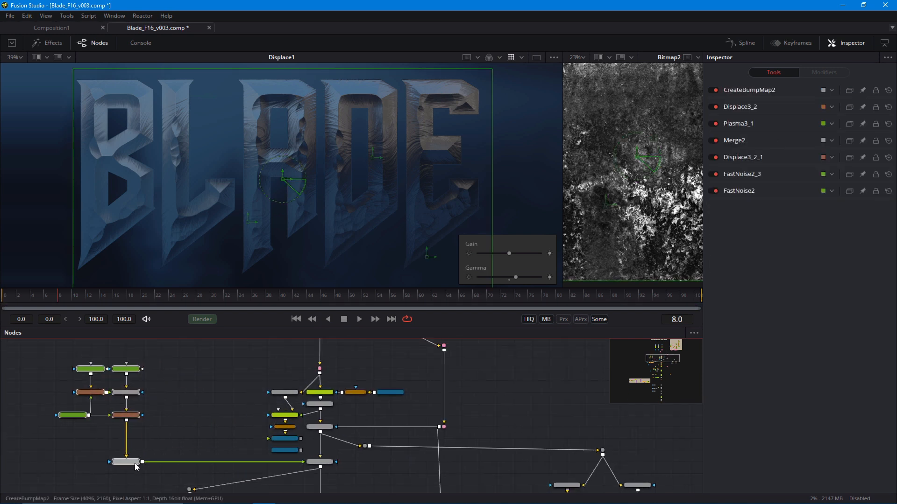
Move the mask branch from ErodeDilate1_2 down to IN_ExtractMSK farther from the main node column.
drag(237, 372, 288, 455)
drag(237, 374, 283, 453)
drag(293, 450, 240, 433)
Add an Underlay around the ExtractMSK_OUT and IN_ExtractMSK nodes.
drag(202, 408, 247, 448)
key(shift+space)
text(unds)
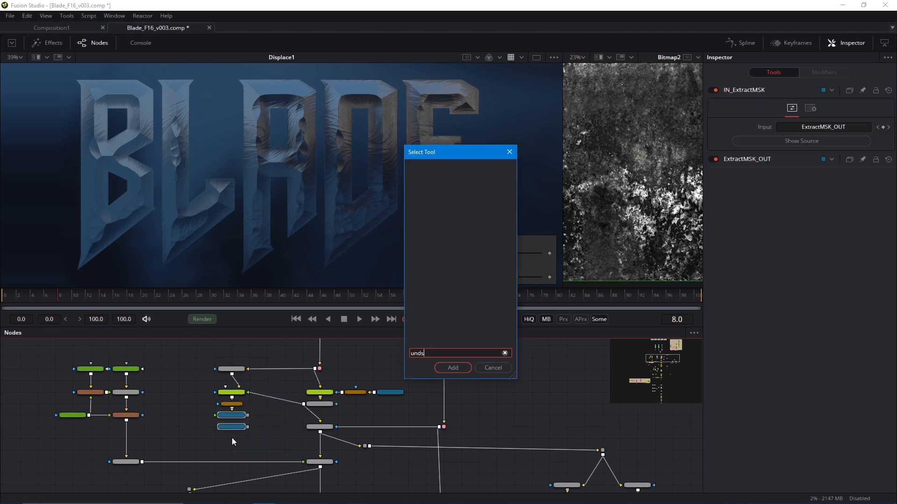
key(BackSpace)
text(r)
key(BackSpace)
text(er)
key(Return)
drag(219, 440, 188, 428)
scroll(187, 427, up, 3)
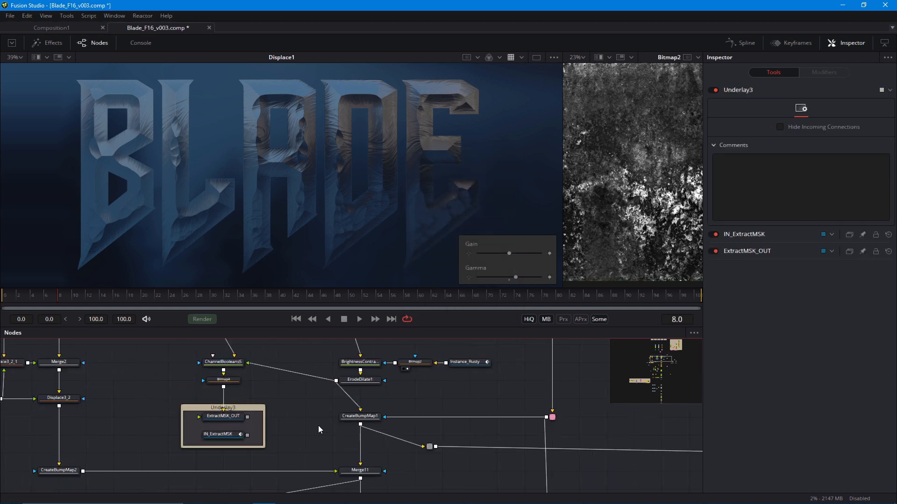
drag(290, 400, 249, 380)
scroll(178, 354, down, 1)
scroll(279, 437, down, 2)
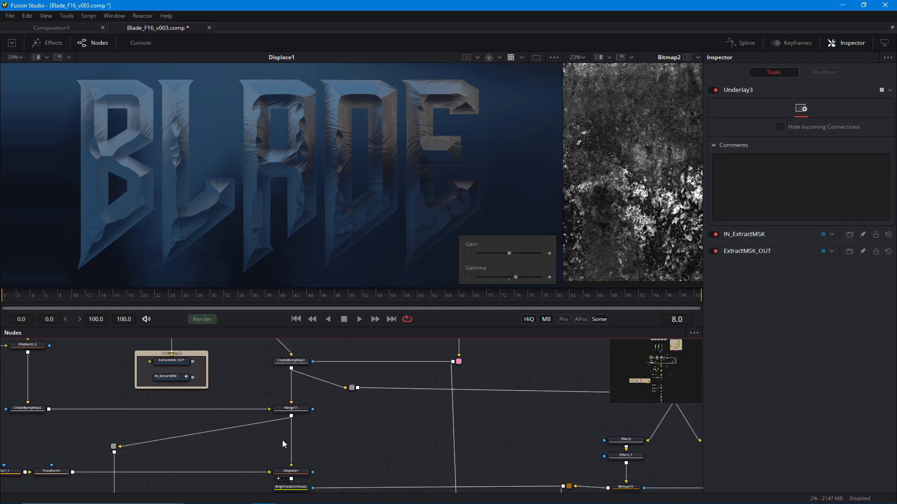
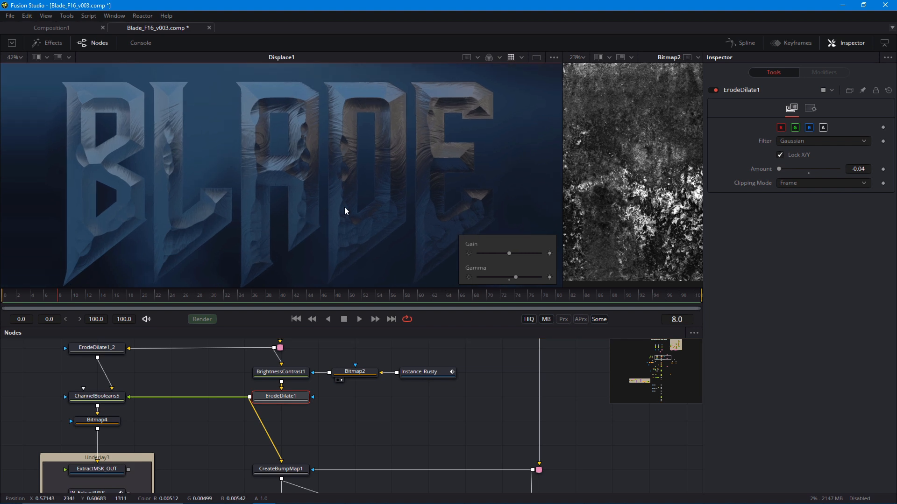
Add a FastNoise node beside the main column, between ErodeDilate1 and CreateBumpMap1.
scroll(312, 428, down, 1)
drag(306, 427, 299, 392)
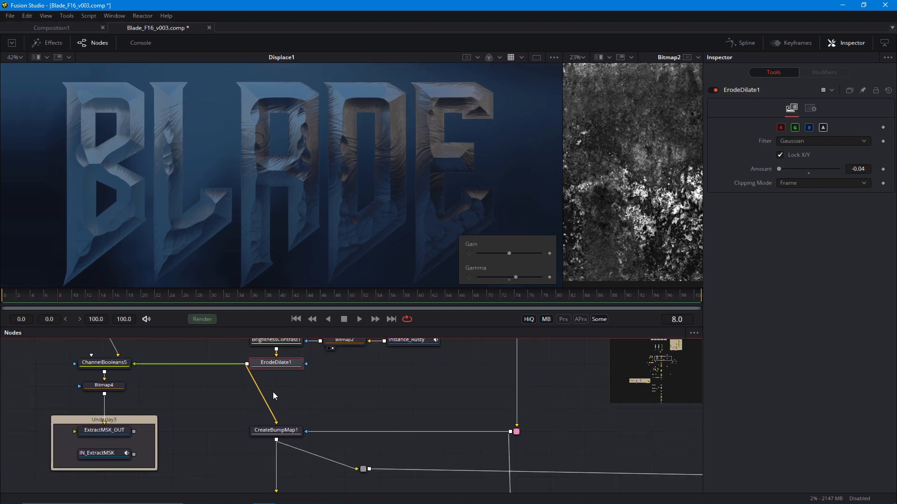
click(353, 401)
key(shift+space)
text(fast)
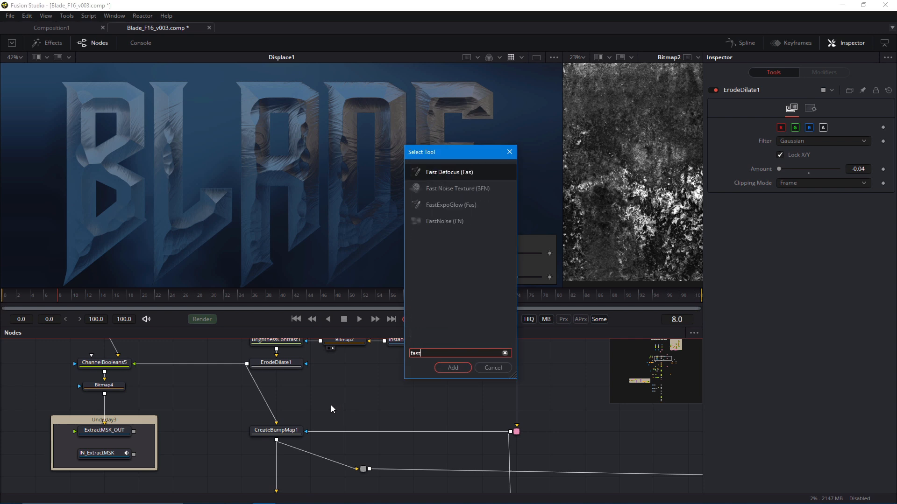
key(Return)
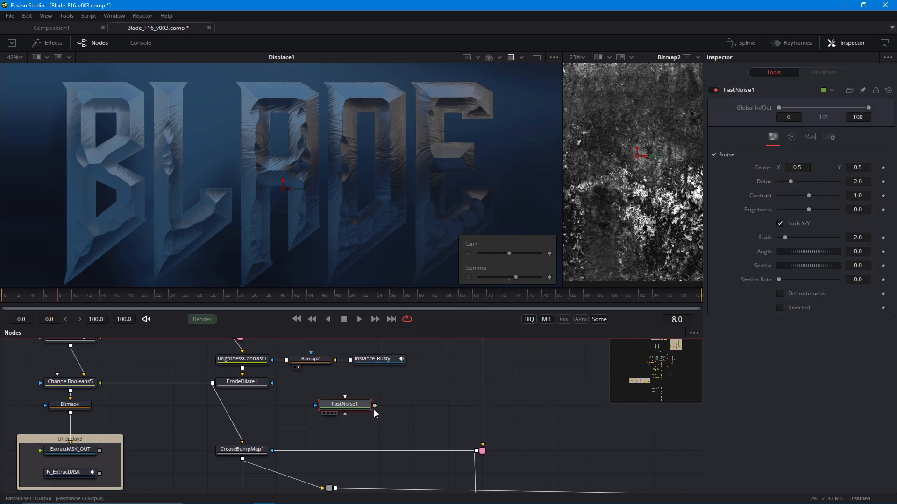
Insert a Merge between ErodeDilate1 and CreateBumpMap1, and connect FastNoise1 as its foreground.
drag(375, 406, 262, 402)
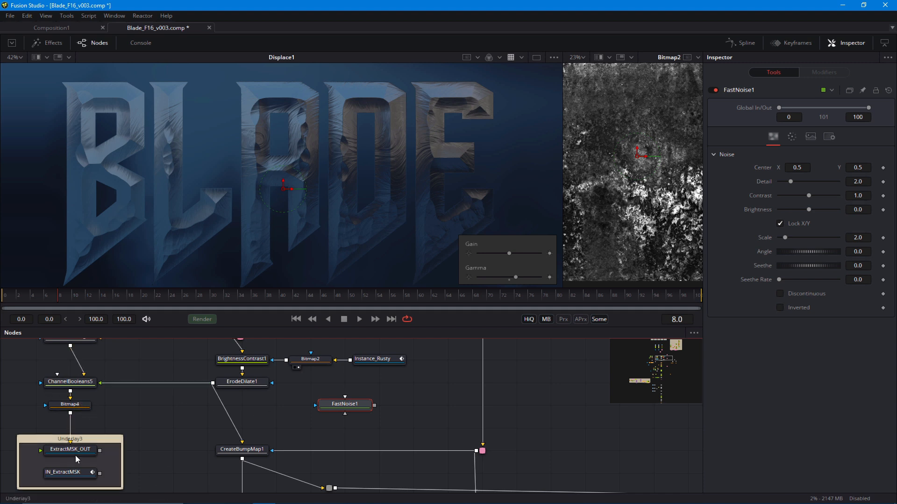
key(shift+space)
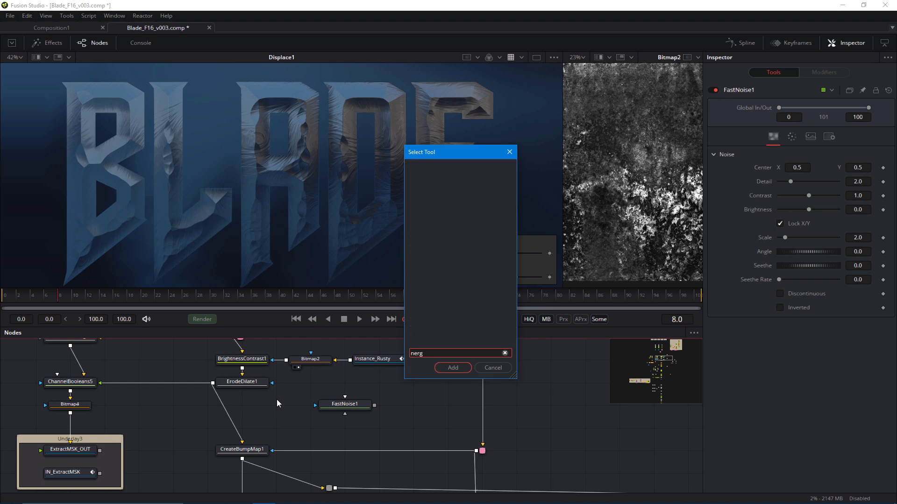
text(merg)
key(Return)
drag(275, 405, 221, 411)
drag(374, 407, 269, 416)
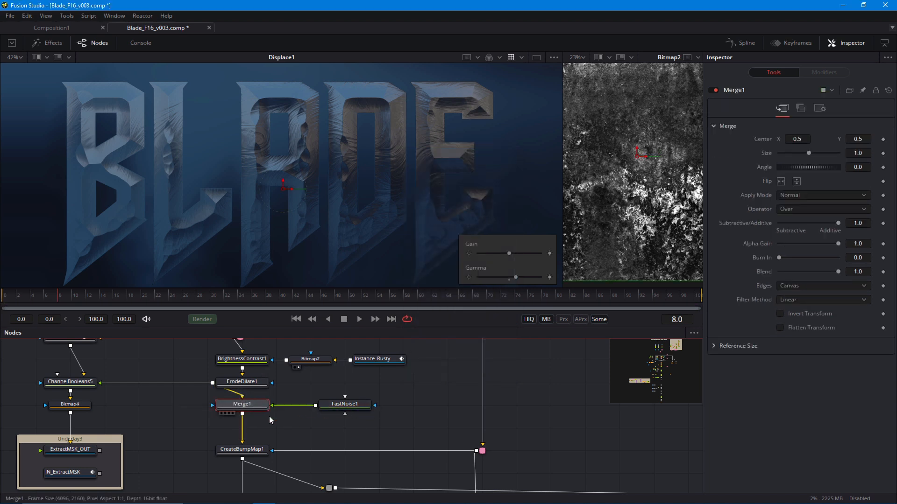
Display FastNoise1 in the second viewer, set its Detail to 5.43 and Scale to 20, and enable Discontinuous.
drag(345, 404, 419, 204)
drag(790, 181, 811, 181)
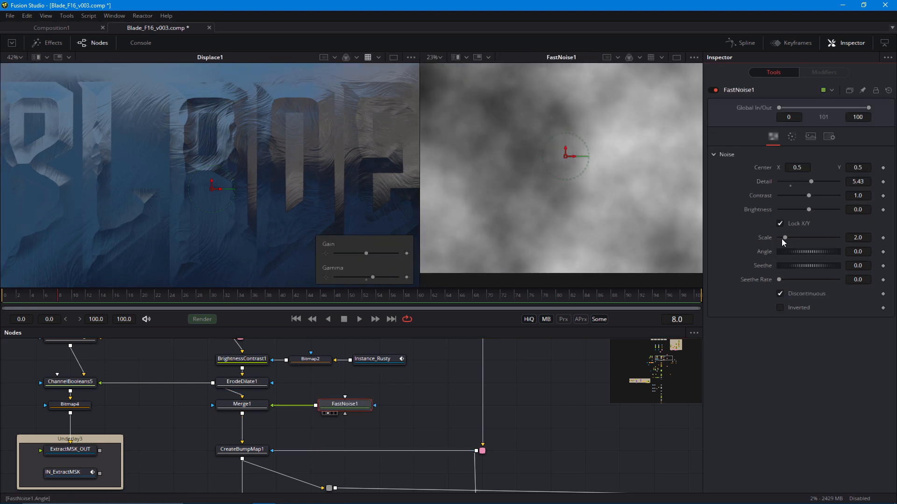
drag(784, 238, 838, 238)
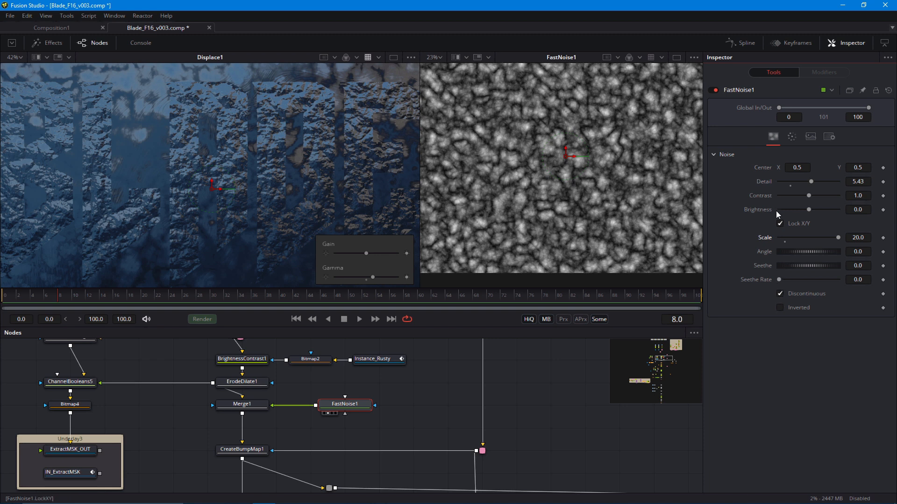
Color FastNoise1 with a gradient whose black and white stops nearly meet, with the white stop at about 0.488.
click(791, 136)
click(789, 155)
click(780, 175)
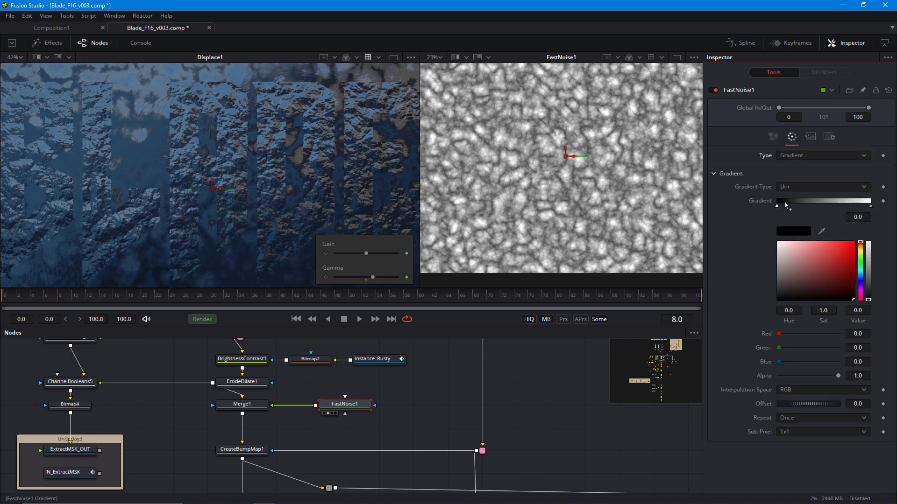
drag(777, 208, 824, 210)
click(822, 208)
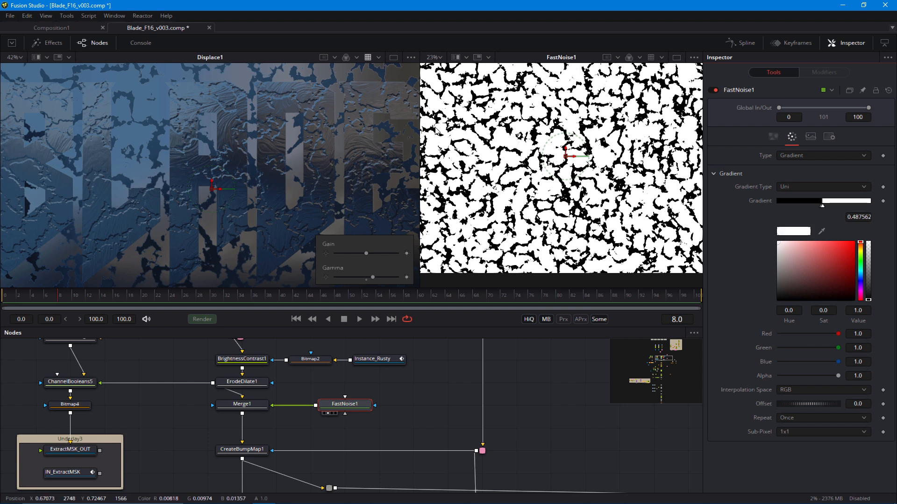
Make the gradient's black stop fully transparent with Alpha 0 and position it at about 0.473.
click(820, 209)
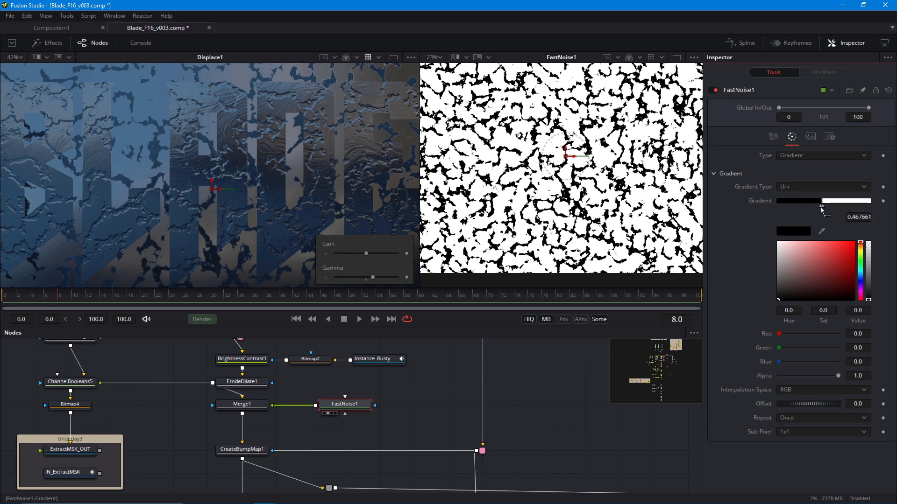
drag(838, 375, 776, 376)
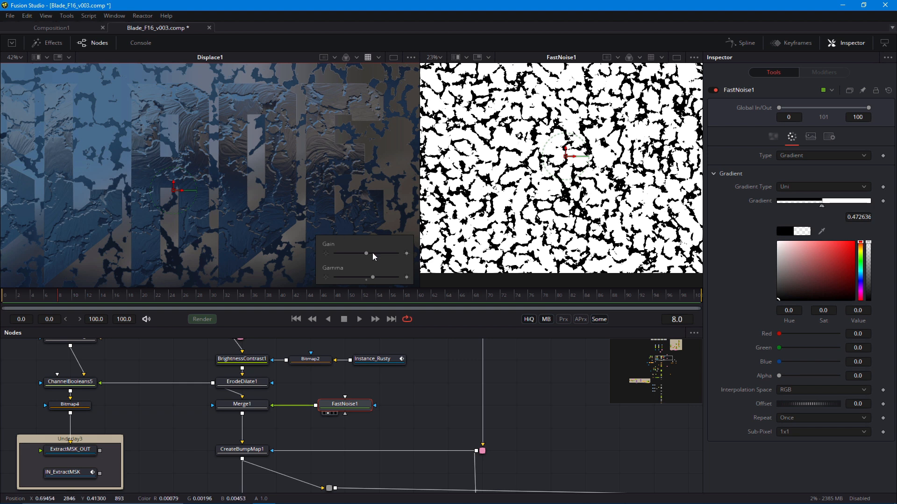
drag(804, 404, 800, 405)
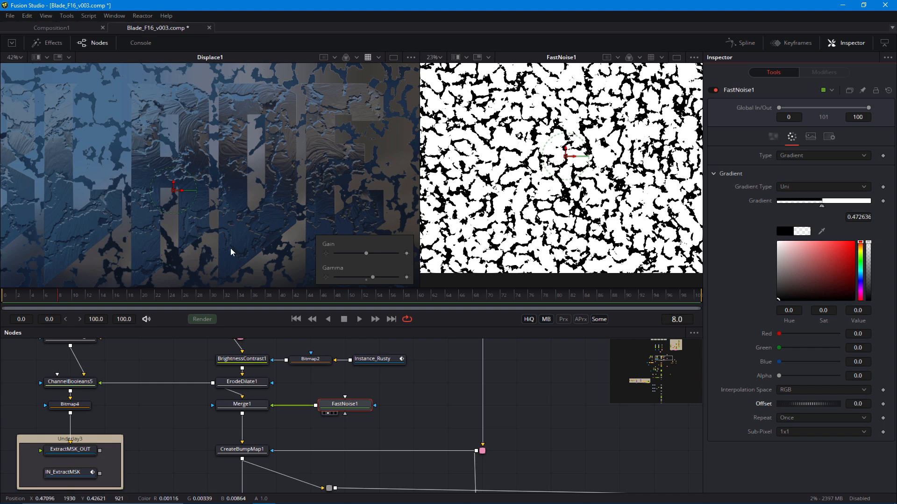
Set the apply mode of Merge1 to Darken.
click(261, 409)
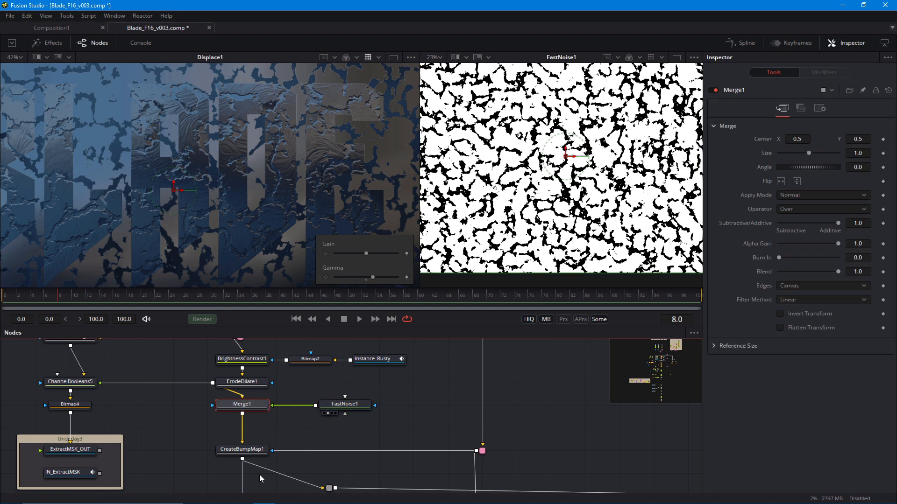
click(789, 198)
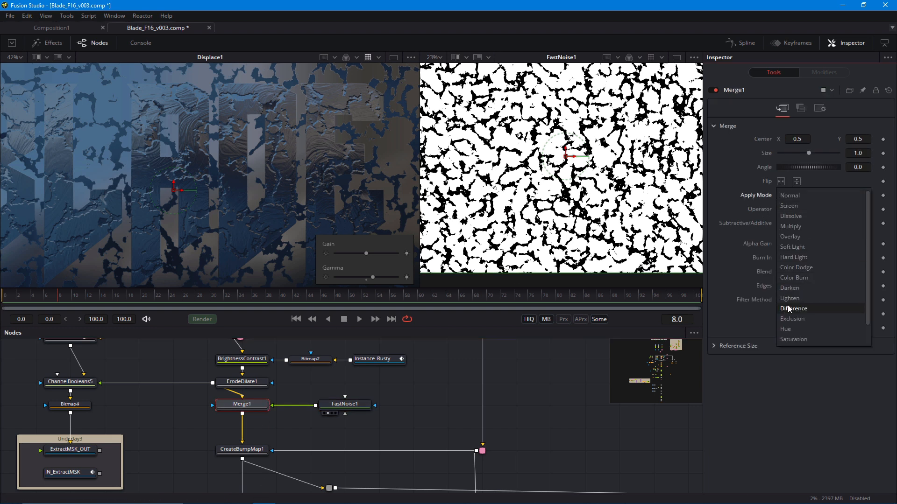
click(787, 288)
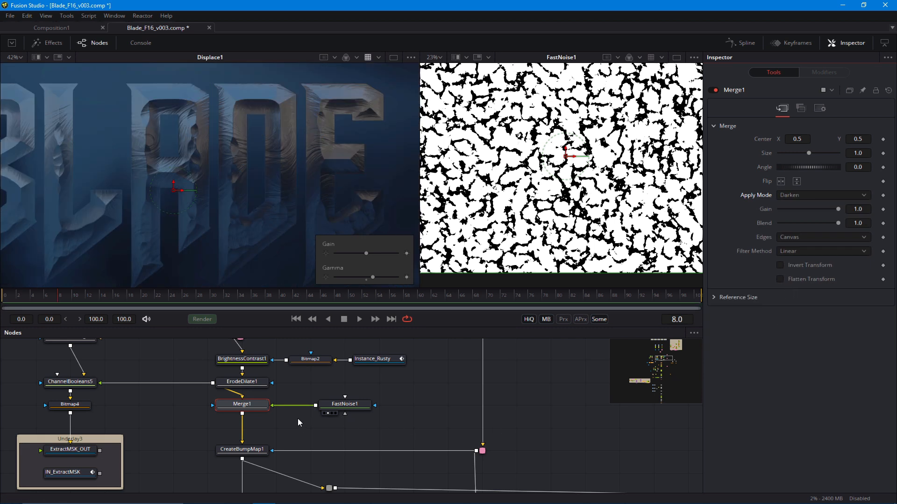
Darken the white stop of FastNoise1's gradient to a value of 0.024 while checking the noise in the viewer.
click(341, 405)
drag(443, 269, 447, 264)
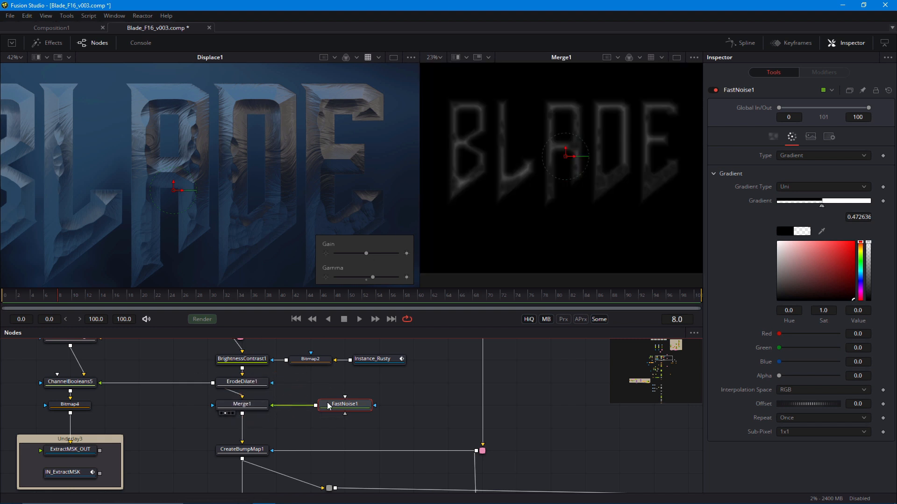
click(824, 206)
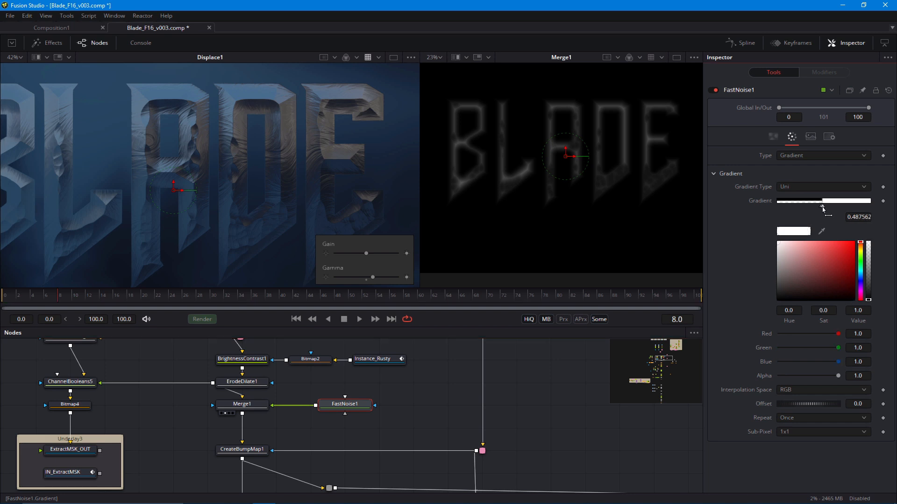
key(2)
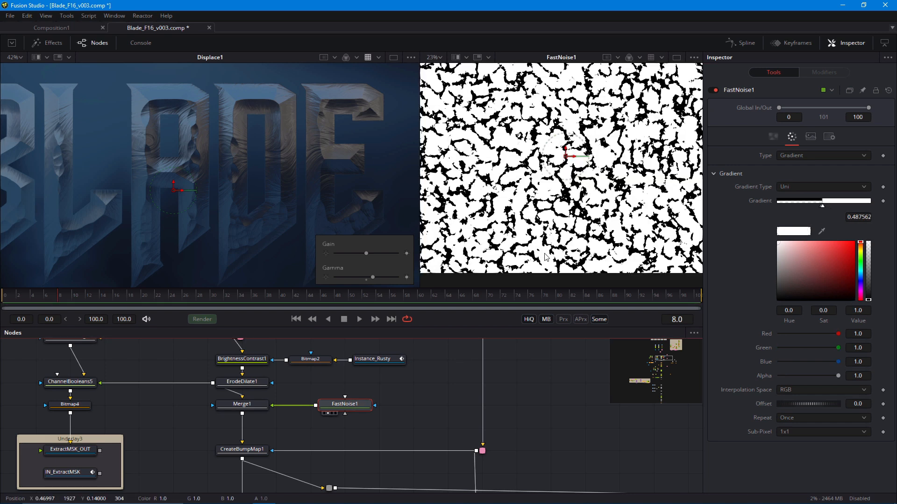
scroll(592, 187, up, 2)
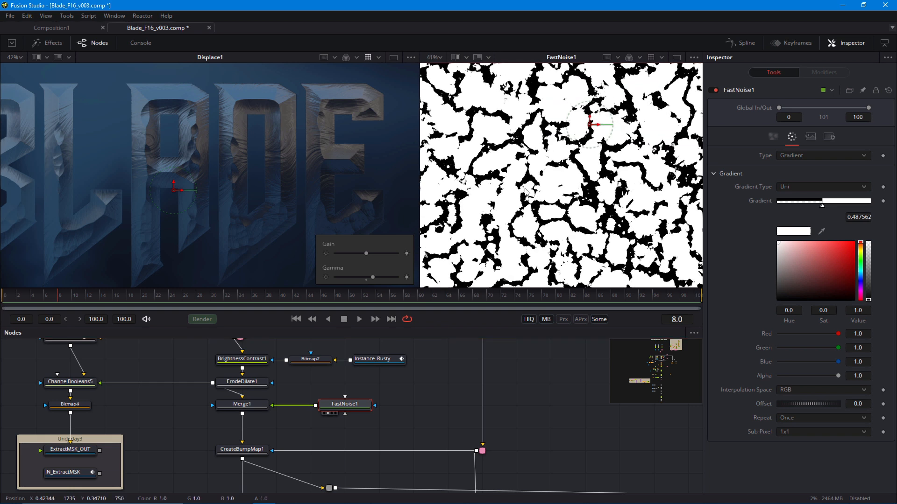
drag(774, 261, 769, 299)
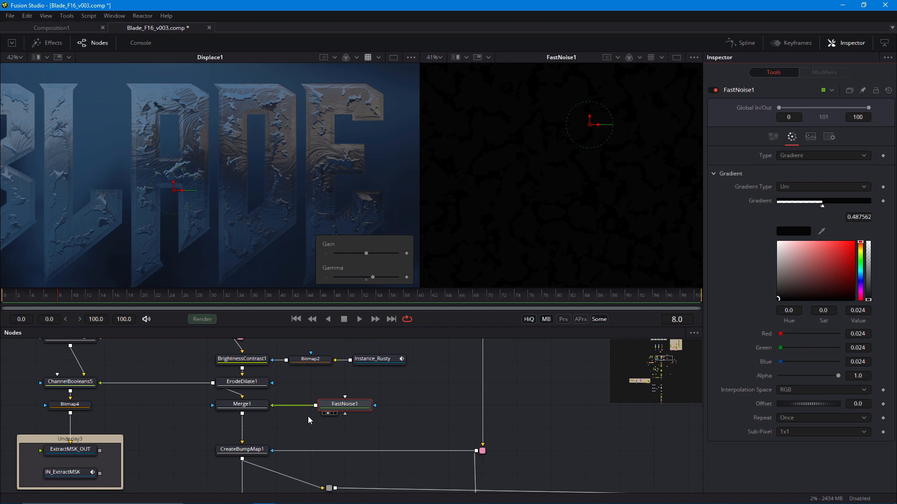
Try a mid-grey Background of value 0.52 as the foreground of Merge1 in place of FastNoise1.
scroll(313, 414, down, 2)
key(shift+space)
text(mergbg)
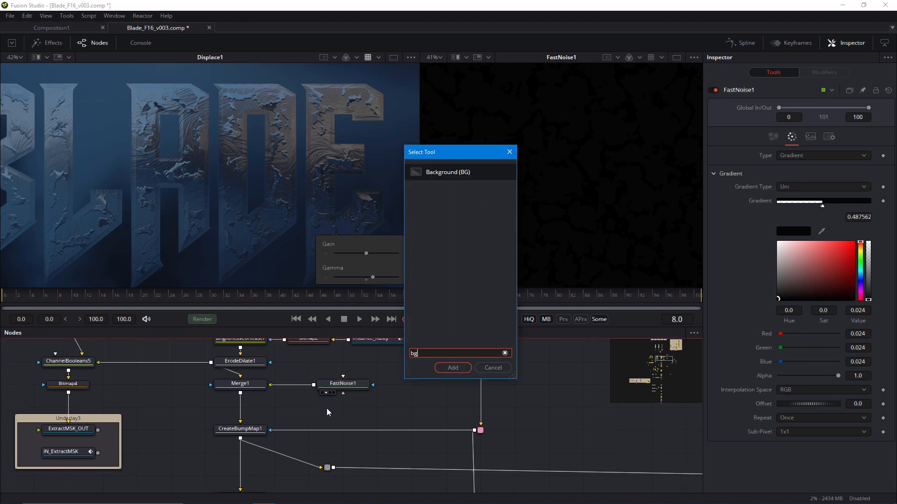
key(Return)
drag(367, 408, 422, 384)
click(778, 222)
drag(464, 247, 465, 247)
click(299, 363)
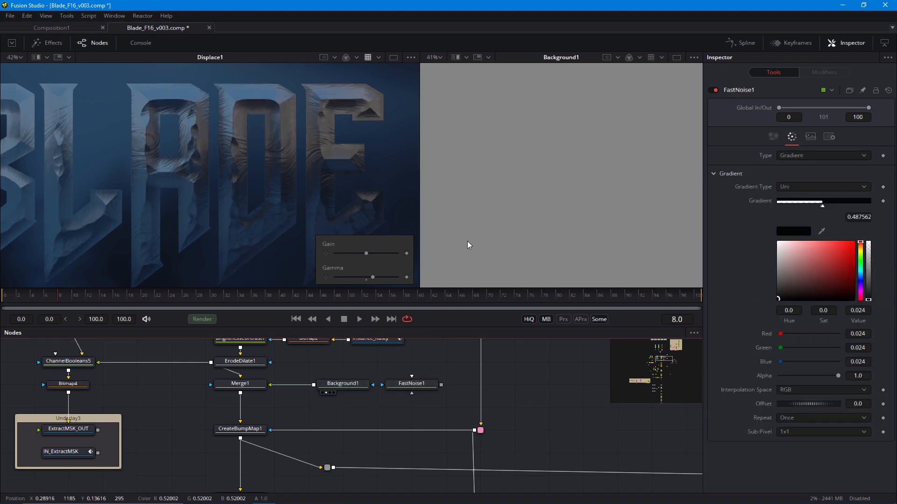
Show enlarged waveform scopes in both viewers to compare brightness levels.
key(v)
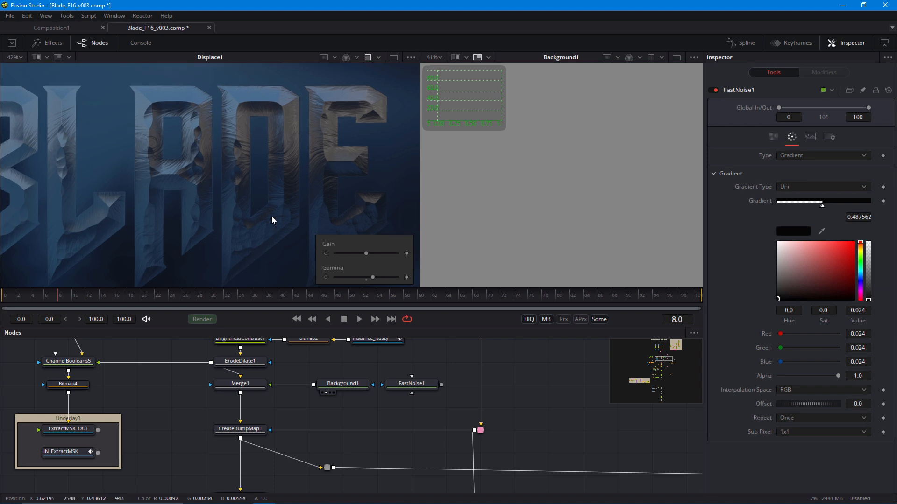
key(v)
drag(248, 225, 257, 196)
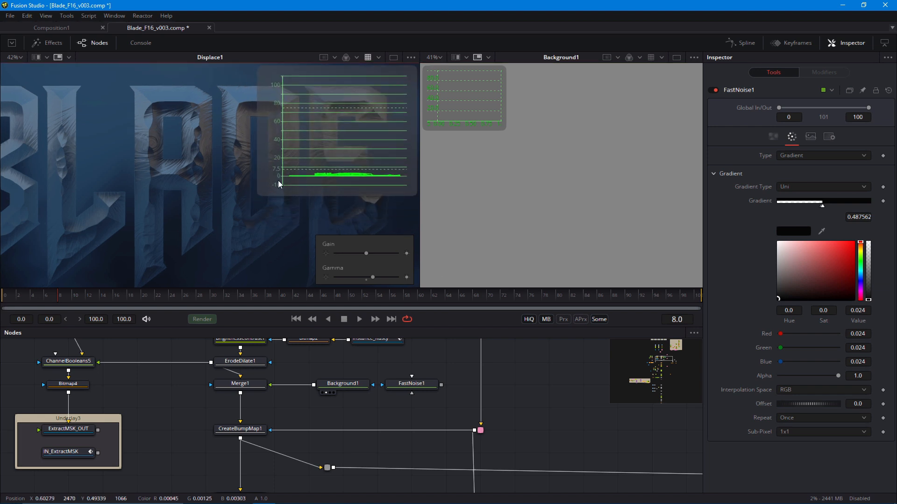
right_click(334, 156)
click(440, 96)
right_click(441, 100)
click(450, 181)
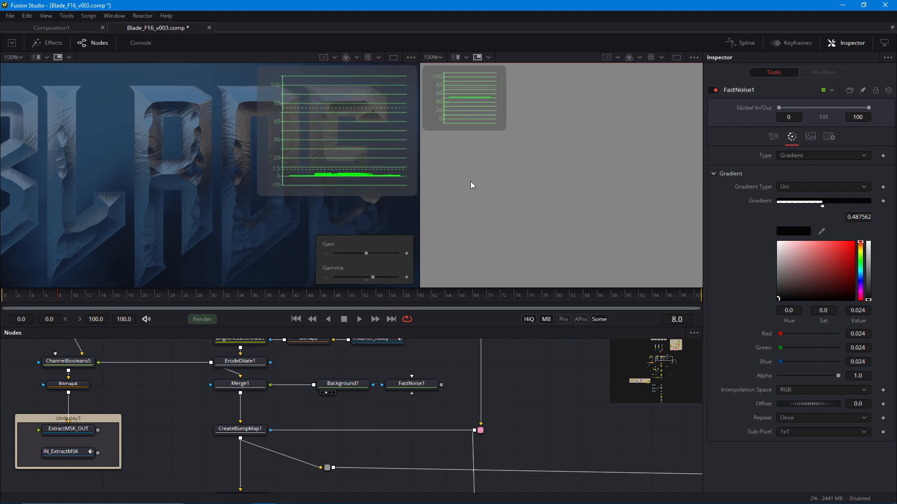
drag(504, 140, 573, 198)
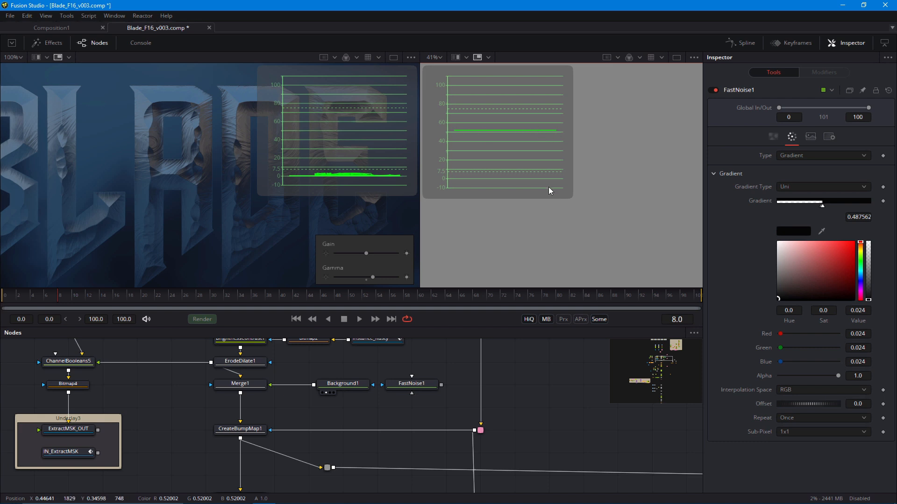
Display Merge1 in the first viewer and examine its waveform against the waveform of the grey Background.
drag(248, 383, 164, 257)
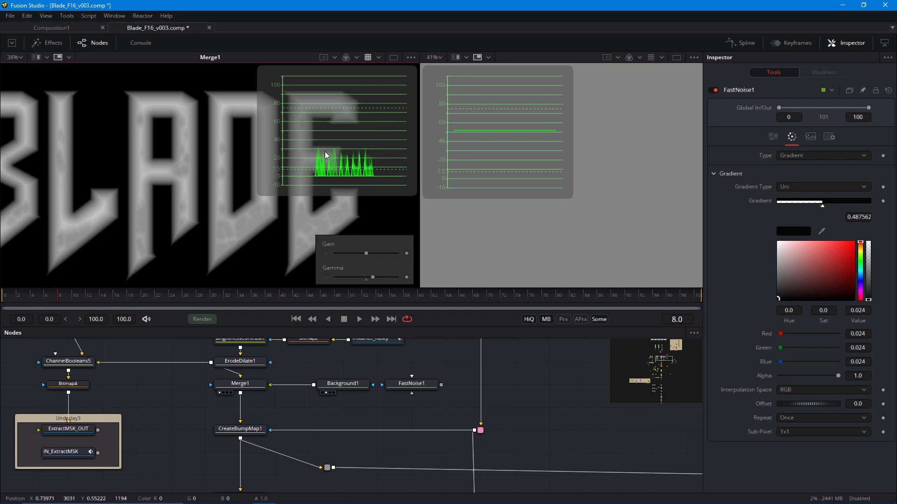
scroll(271, 117, up, 2)
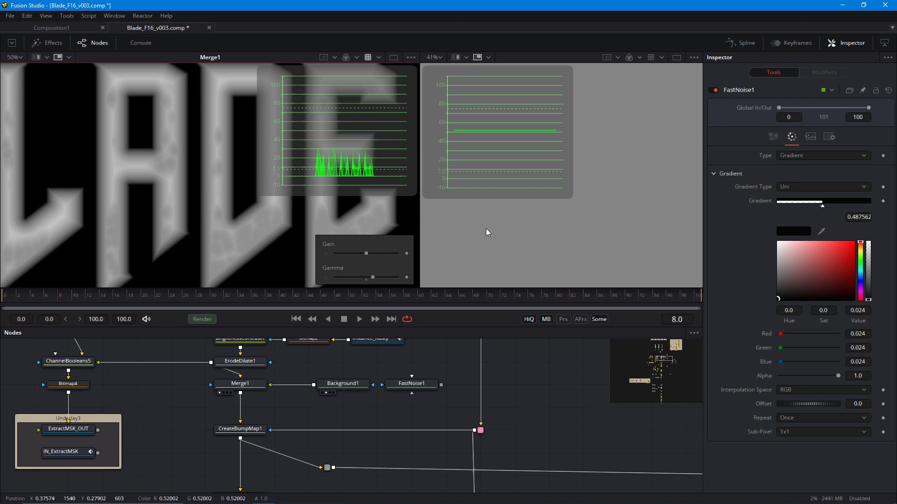
click(465, 180)
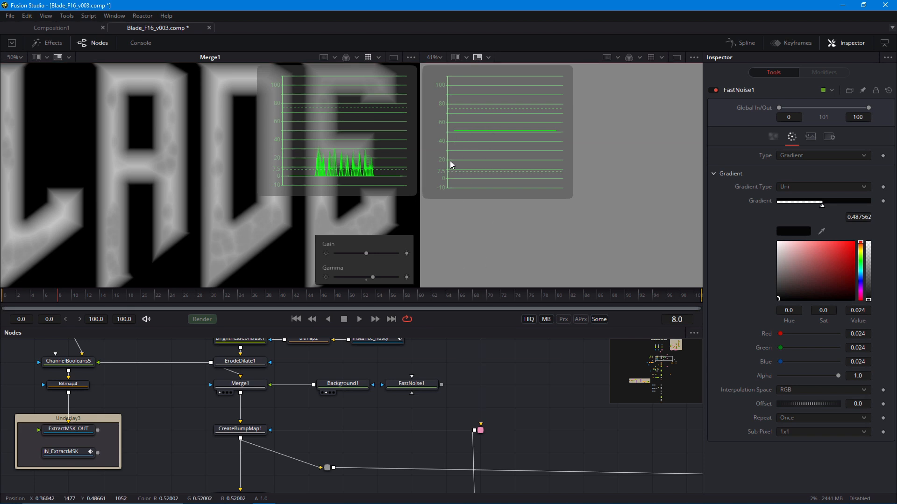
drag(413, 192, 415, 195)
drag(137, 236, 125, 237)
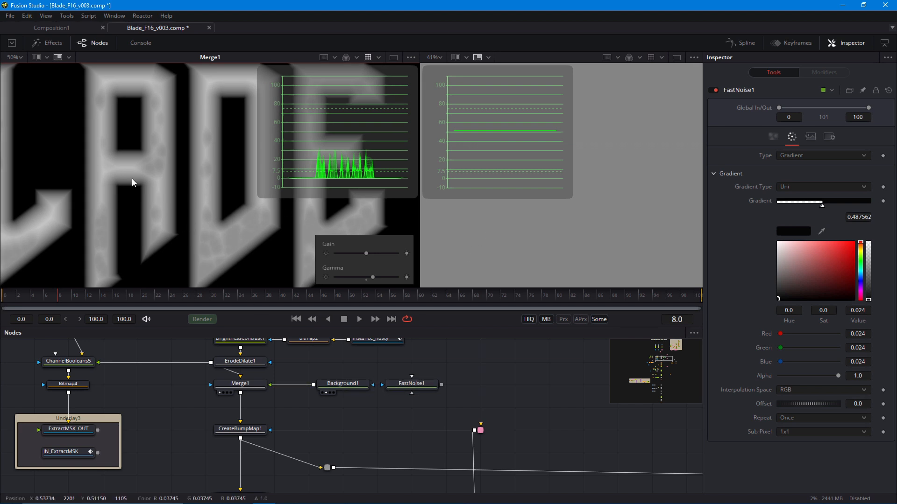
Lower the brightness of Background1 to 0.205 and further to 0.047 while checking how it clips the Merge1 waveform.
click(343, 384)
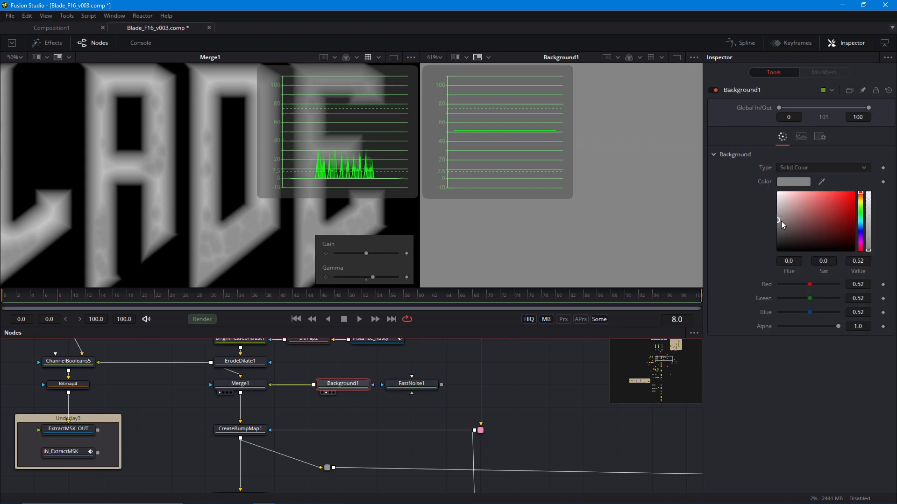
drag(781, 221, 778, 244)
scroll(377, 194, up, 4)
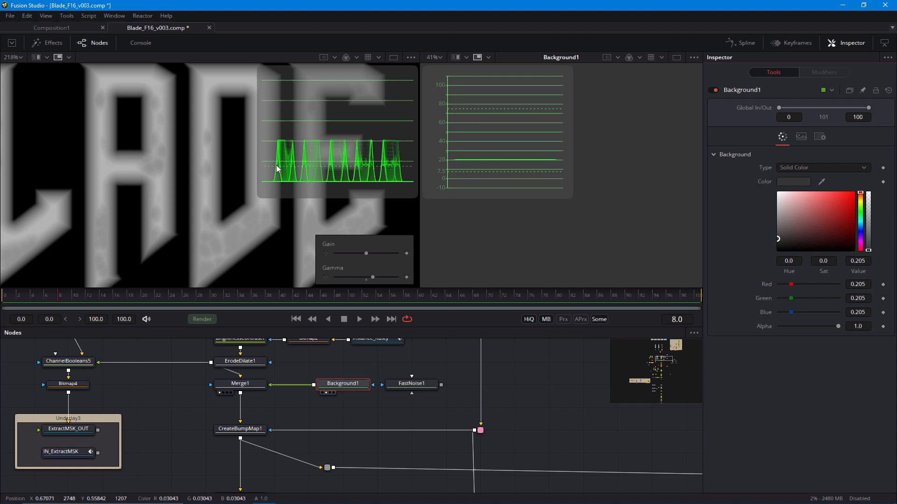
drag(778, 239, 779, 253)
Delete Background1 and reconnect FastNoise1 as the foreground of Merge1.
drag(338, 384, 338, 407)
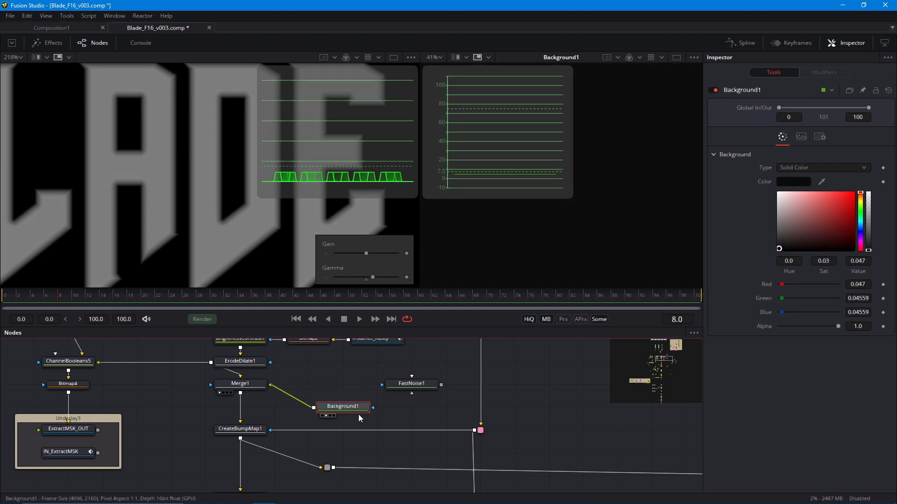
key(Delete)
drag(441, 384, 270, 384)
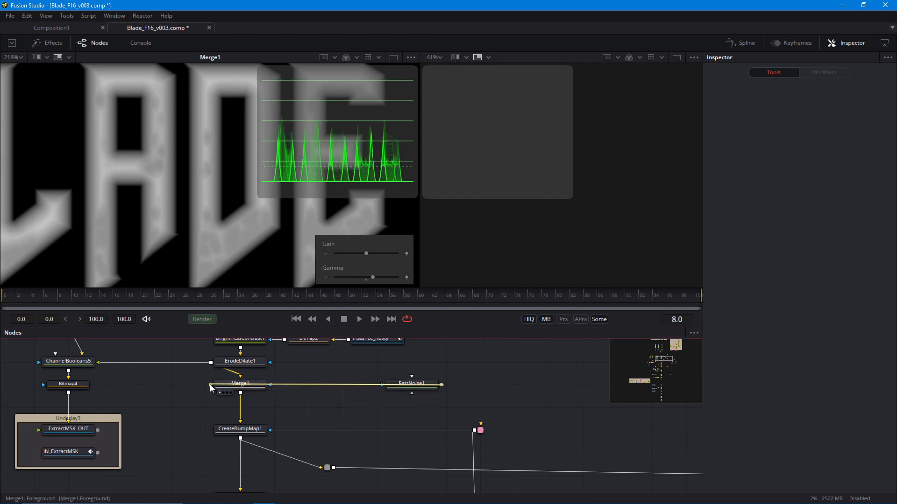
Move FastNoise1 closer to Merge1, show it in the second viewer and display CreateBumpMap1 in the first.
drag(411, 383, 377, 383)
key(2)
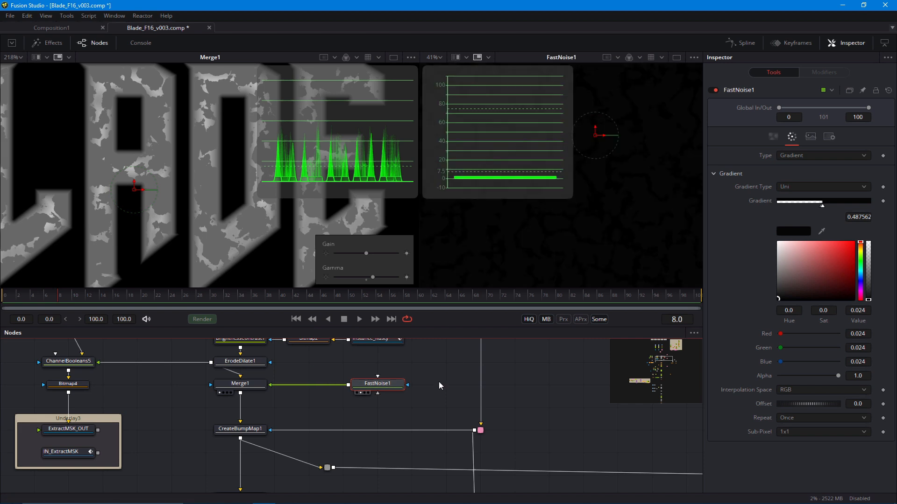
drag(222, 396, 233, 366)
click(230, 407)
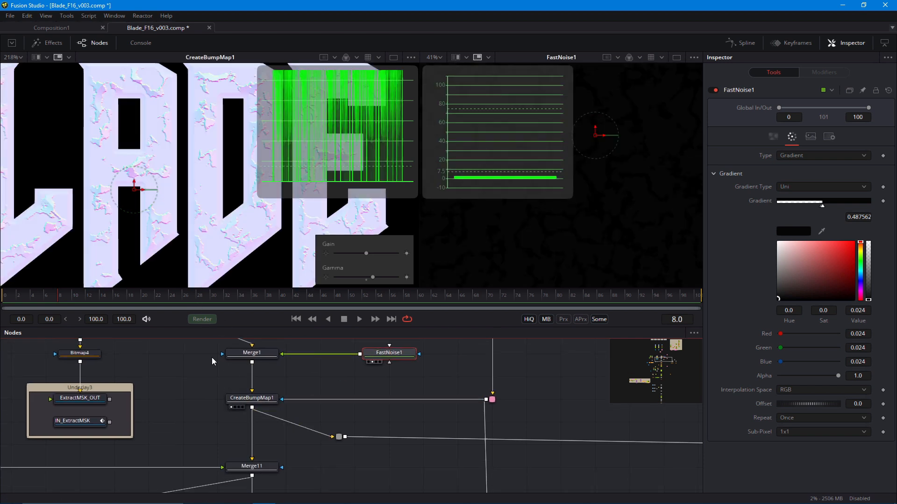
Hide the waveform scopes in both viewers.
drag(149, 227, 127, 237)
drag(205, 214, 212, 231)
key(v)
click(504, 221)
key(v)
scroll(454, 236, down, 2)
Raise the dark gradient colour of FastNoise1 to 0.063 and turn on Inverted for its noise.
click(387, 357)
drag(780, 300, 778, 297)
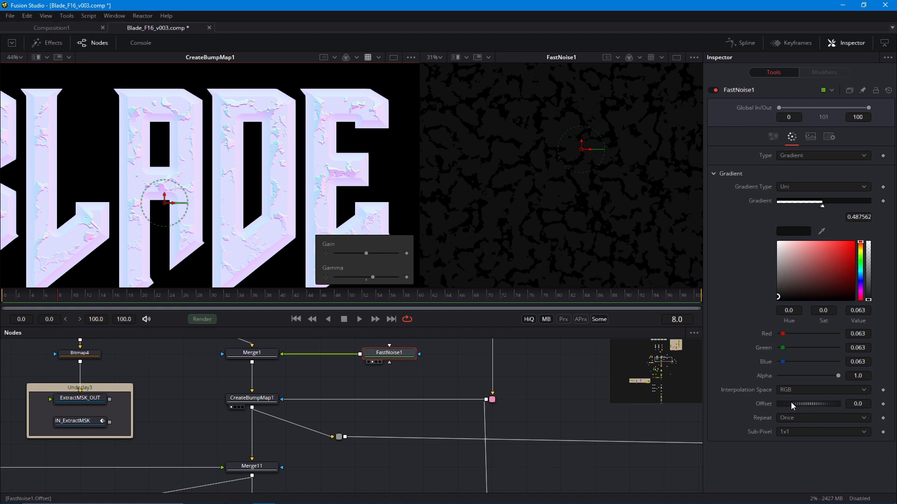
click(773, 136)
click(780, 308)
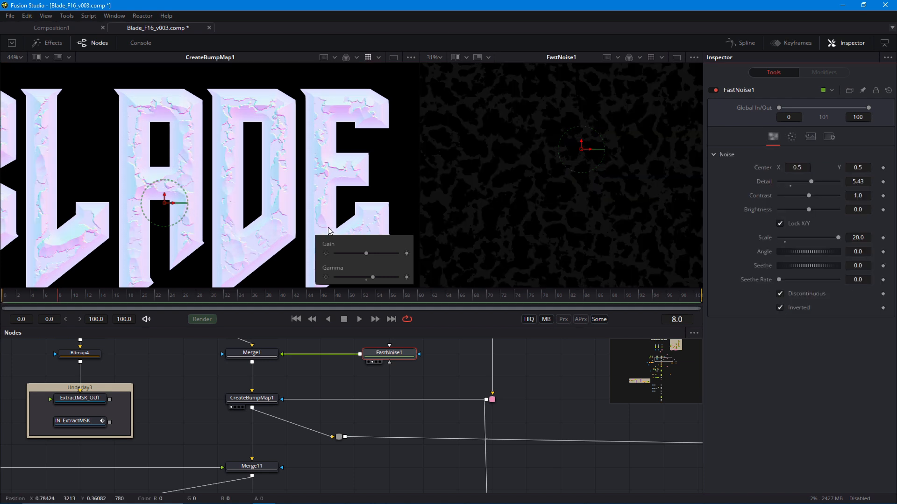
Examine the chipped bevel edges on the D and E letters in CreateBumpMap1 at close range.
drag(328, 231, 326, 235)
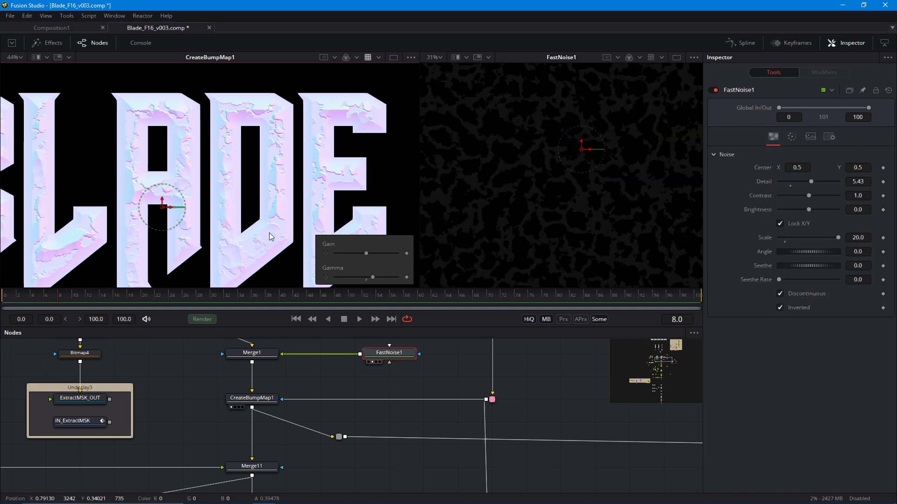
scroll(270, 237, up, 8)
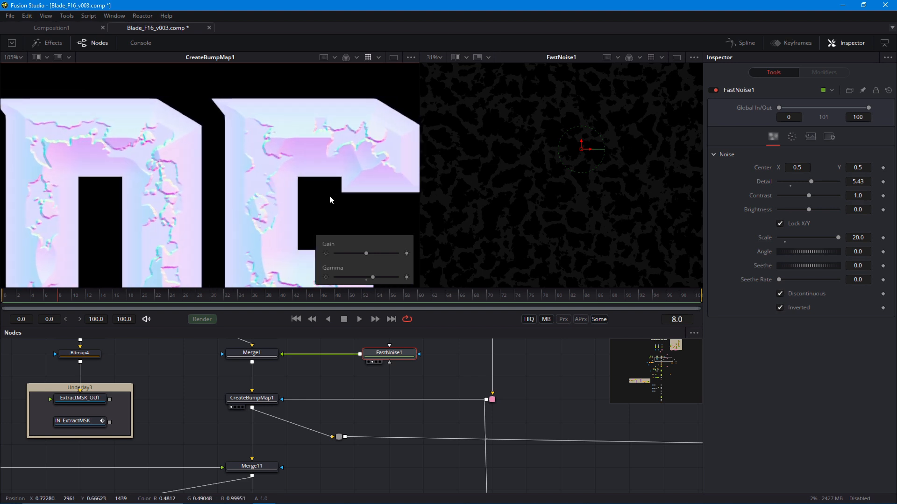
drag(341, 166, 313, 153)
drag(185, 237, 197, 124)
drag(252, 178, 280, 184)
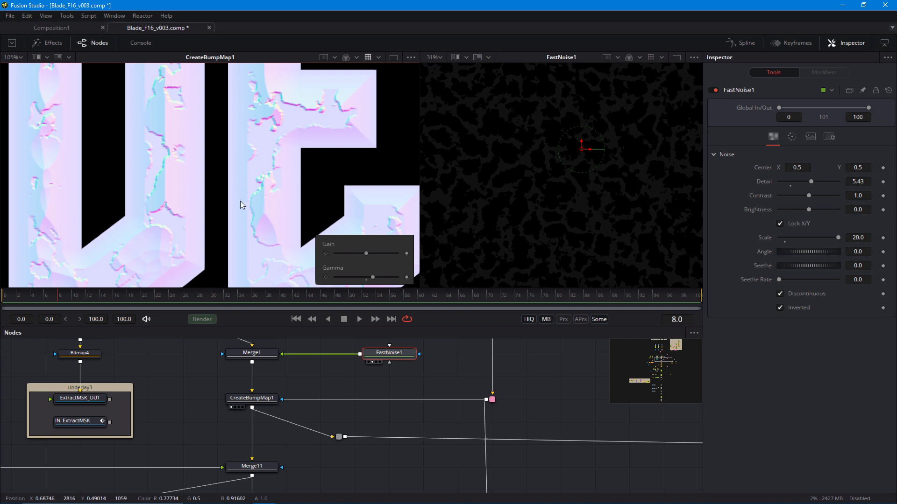
scroll(240, 201, down, 2)
scroll(355, 388, up, 3)
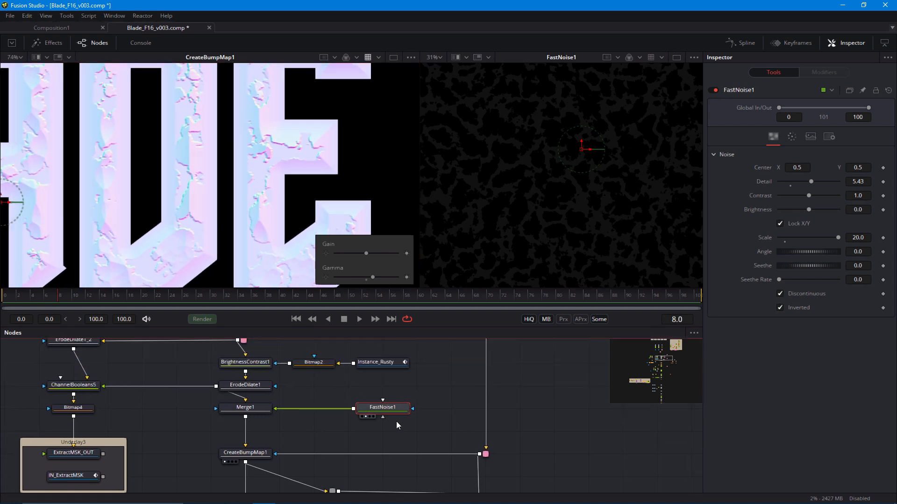
Duplicate FastNoise1 and insert a Brightness / Contrast node between FastNoise1 and Merge1, using the duplicate as its mask.
key(ctrl+v)
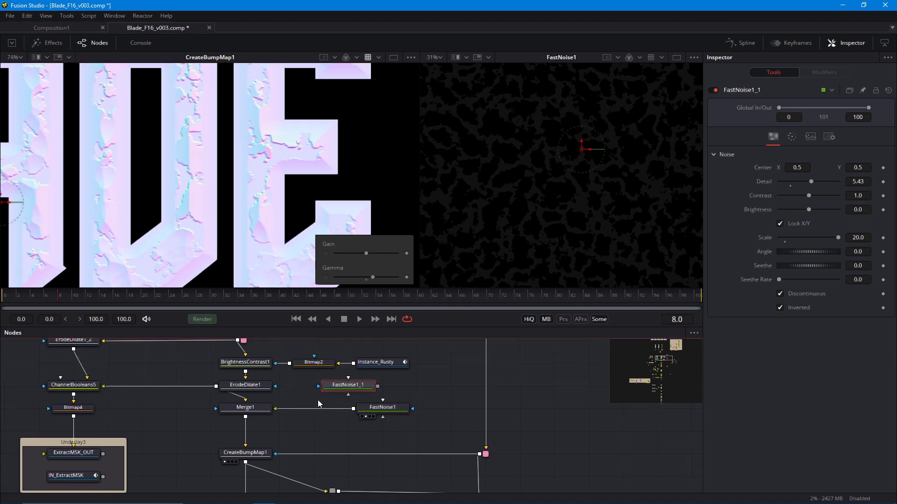
drag(373, 407, 408, 407)
key(shift+space)
text(bc)
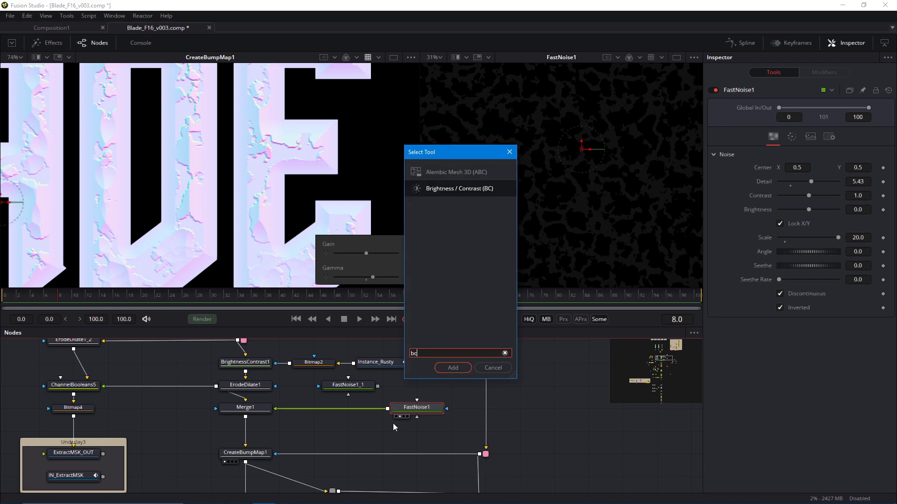
key(Return)
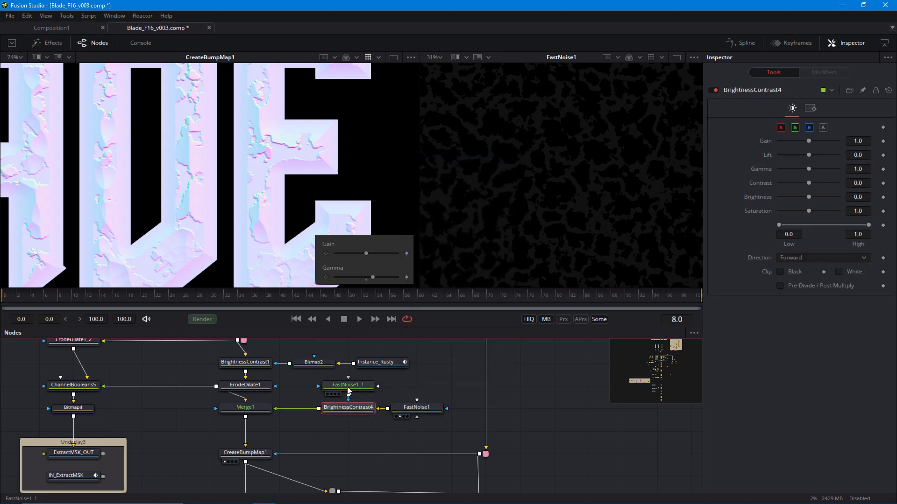
View FastNoise1_1 in the second viewer, set its Seethe to 0.761 and turn off Discontinuous and Inverted.
click(347, 389)
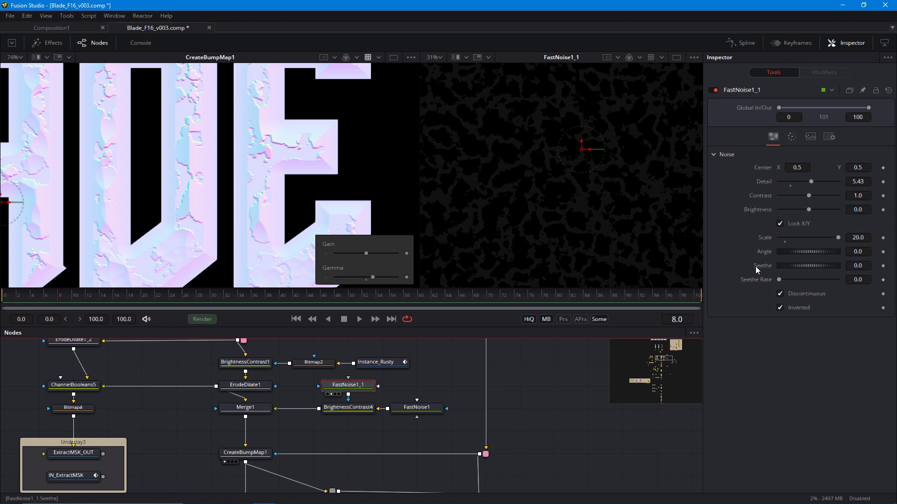
mouse_move(800, 267)
mouse_down()
mouse_move(823, 271)
mouse_move(790, 264)
mouse_up()
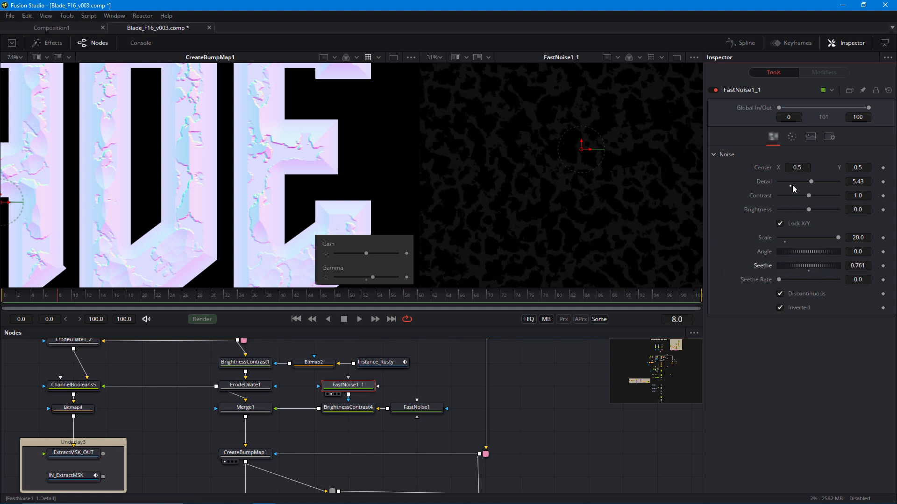
click(781, 302)
click(780, 308)
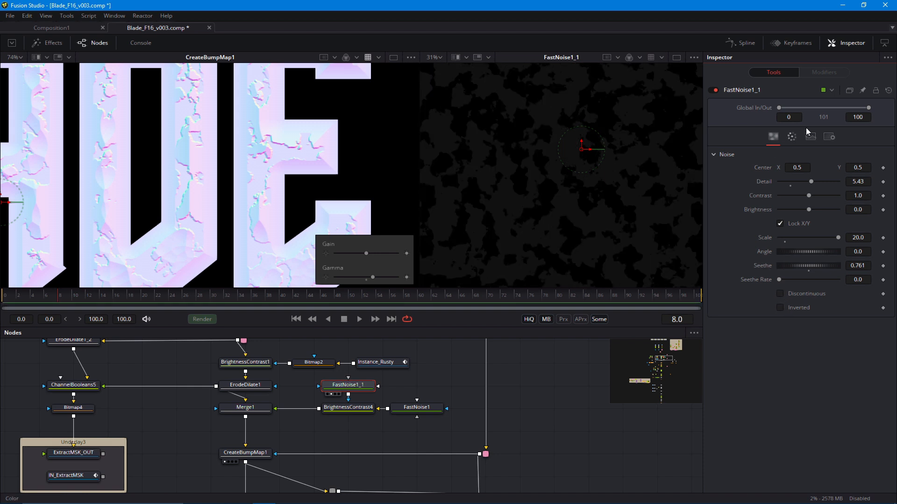
click(791, 136)
Display Displace1 in the first viewer to see the erosion on the lit title.
drag(221, 155, 211, 265)
scroll(215, 245, up, 1)
drag(348, 412, 350, 414)
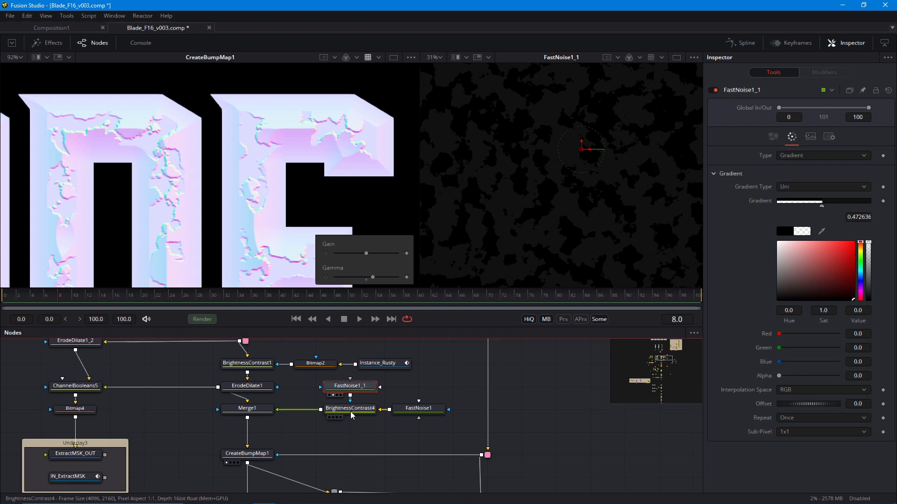
drag(275, 412, 270, 392)
drag(256, 477, 244, 309)
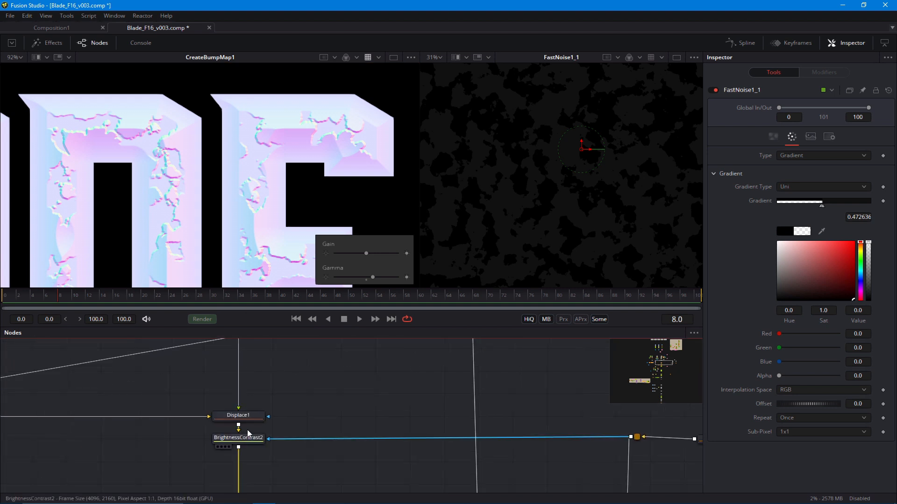
click(217, 425)
drag(210, 265, 163, 251)
drag(303, 424, 285, 498)
drag(376, 343, 360, 412)
Lower the gain of BrightnessContrast4 to 0.19 and soften the FastNoise1_1 mask by adjusting its gradient stops.
click(306, 400)
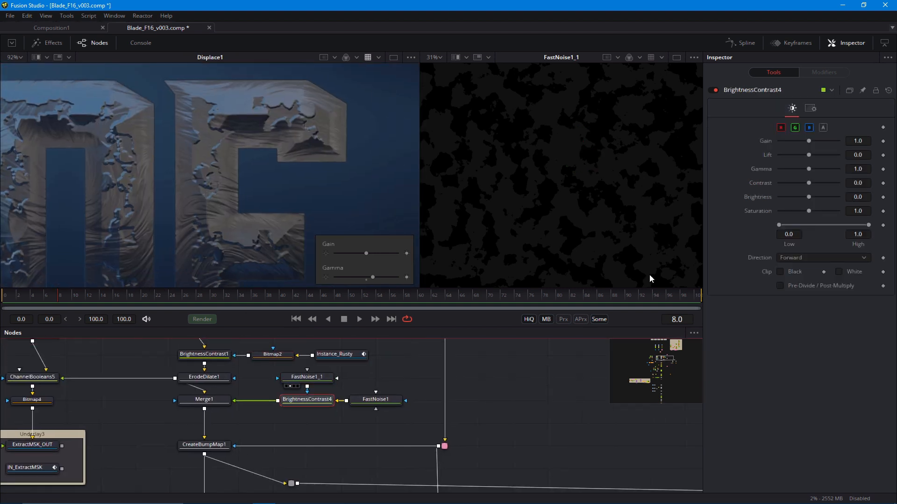
drag(810, 141, 797, 138)
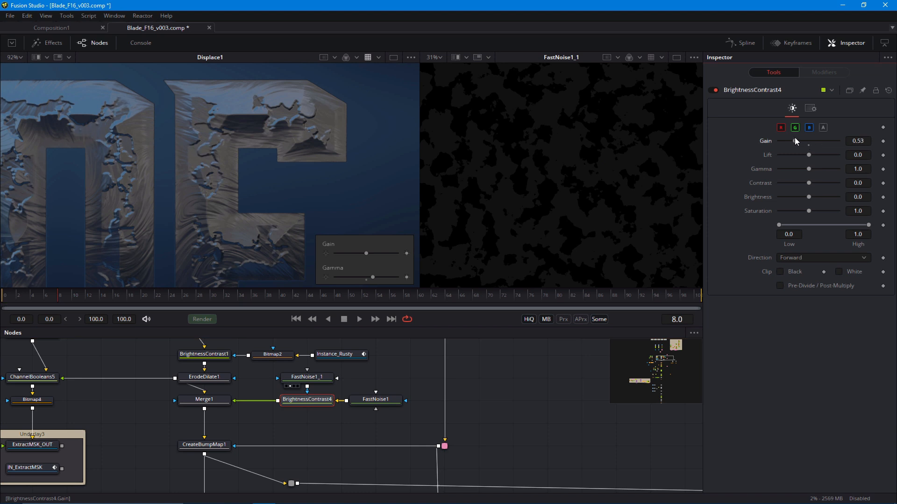
click(307, 377)
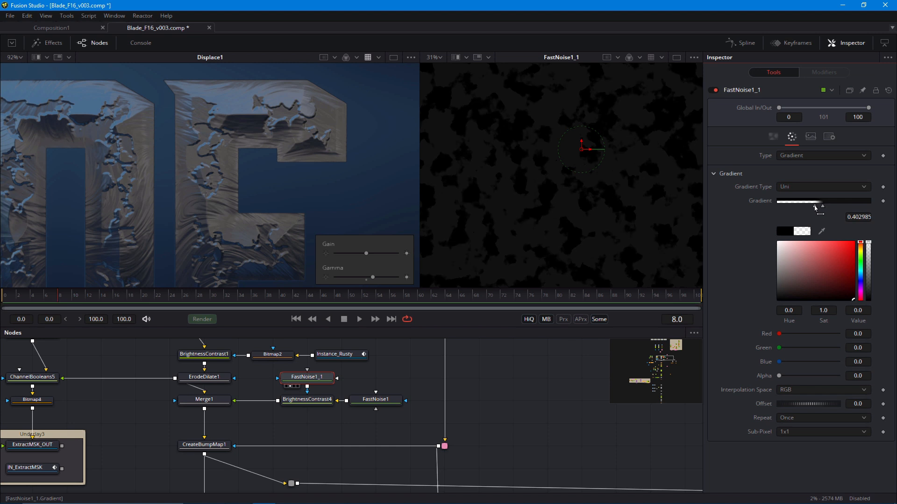
mouse_move(822, 206)
mouse_down()
mouse_move(807, 207)
mouse_move(832, 206)
mouse_up()
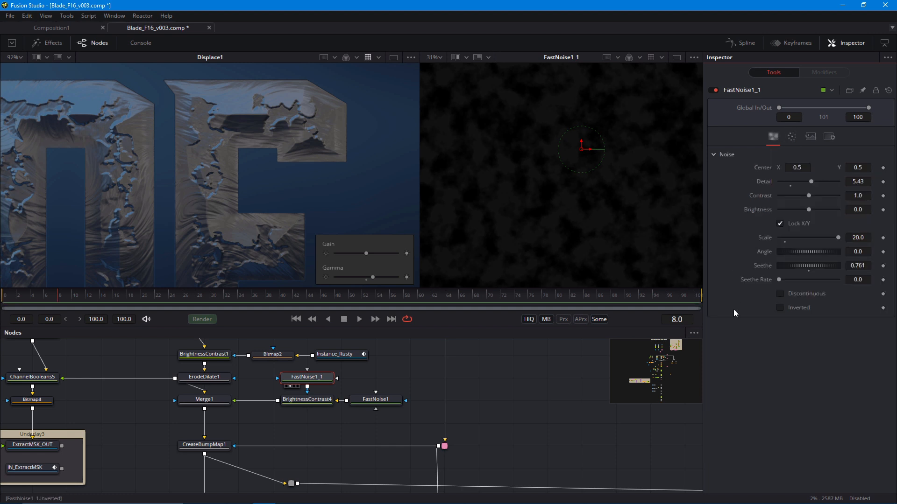
click(307, 400)
drag(808, 141, 781, 147)
Set the Scale of FastNoise1_1 to 73.7 and the gain of BrightnessContrast4 to 0.14.
click(307, 377)
click(851, 238)
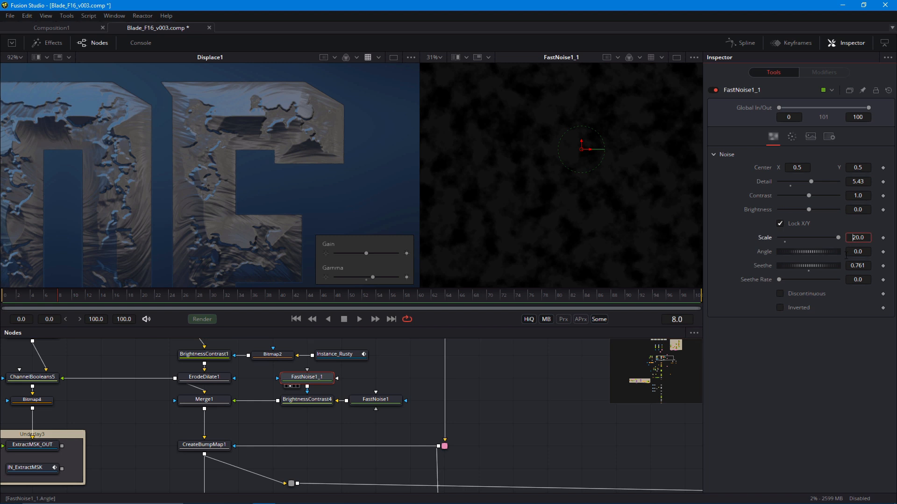
text(8)
key(Tab)
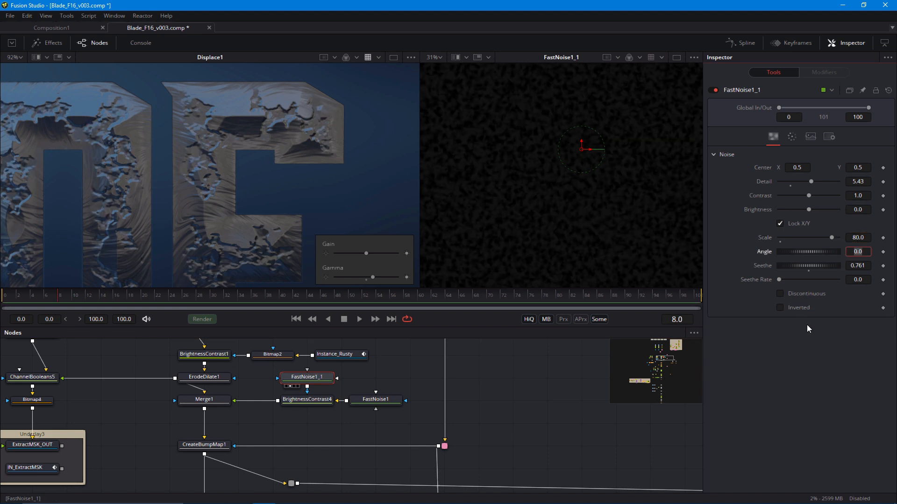
click(827, 237)
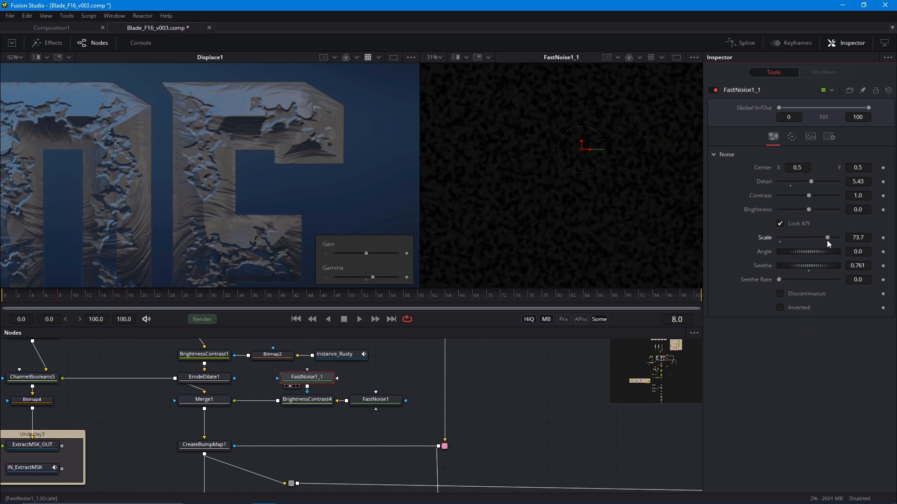
click(307, 400)
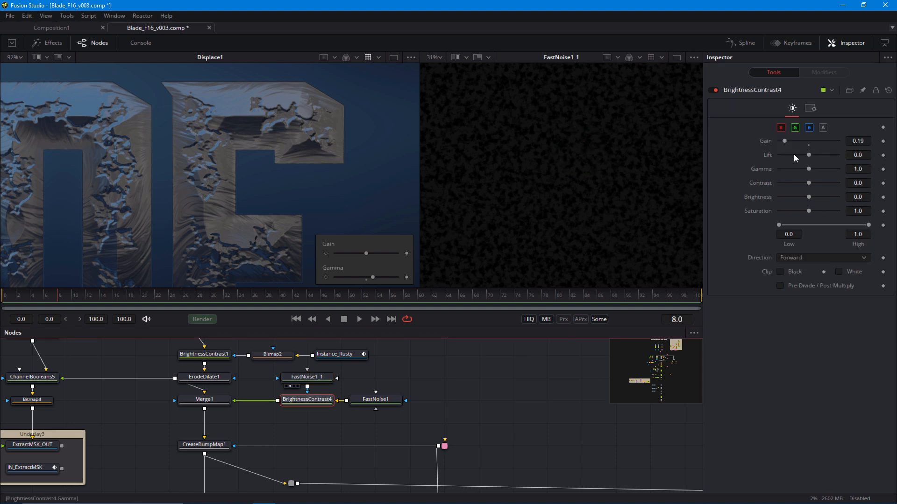
drag(788, 141, 782, 139)
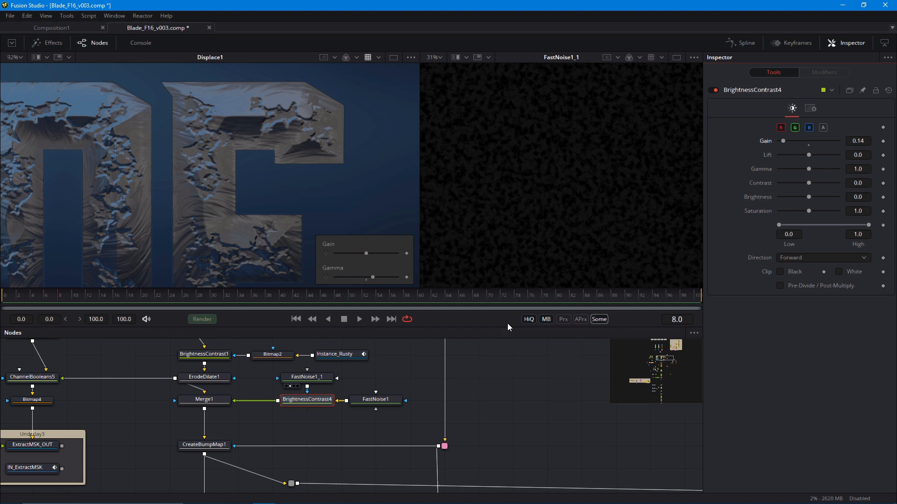
Examine the eroded detail on the A, D and E letters in Displace1 at different magnifications.
scroll(188, 233, down, 5)
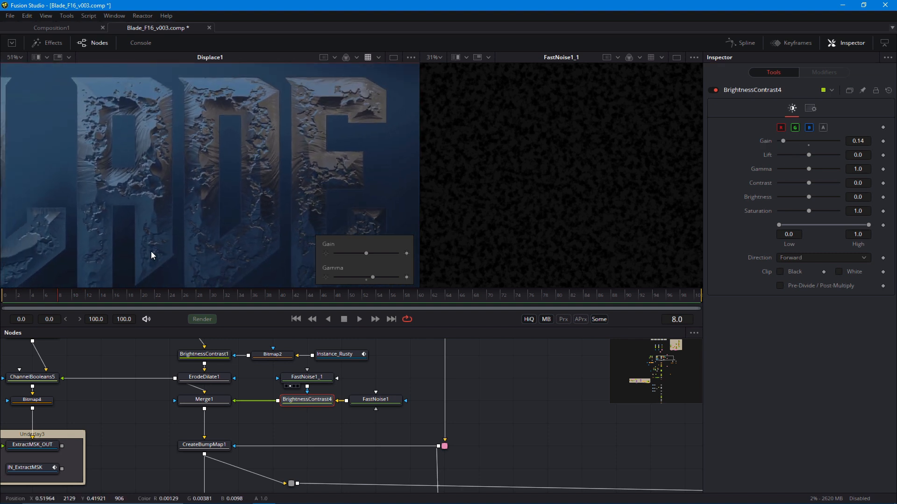
drag(218, 249, 180, 252)
drag(217, 211, 196, 225)
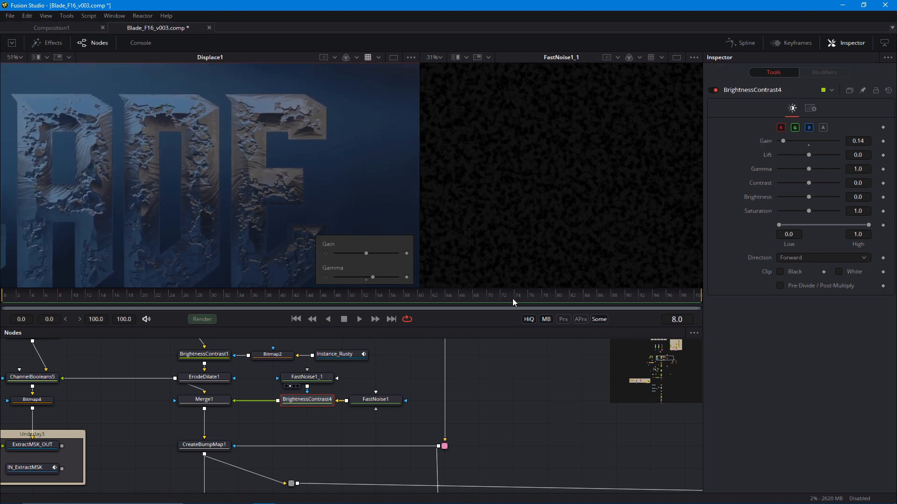
scroll(285, 141, up, 6)
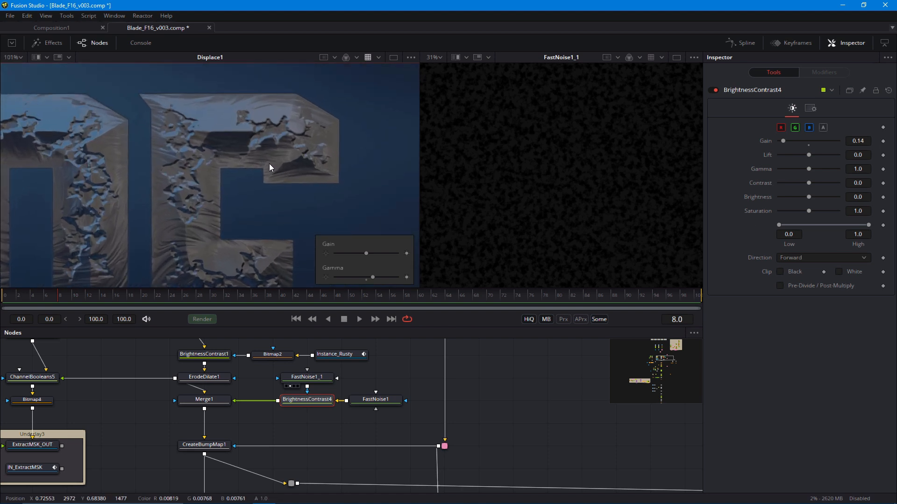
scroll(246, 210, up, 1)
scroll(241, 210, down, 4)
drag(193, 252, 186, 220)
scroll(186, 220, up, 2)
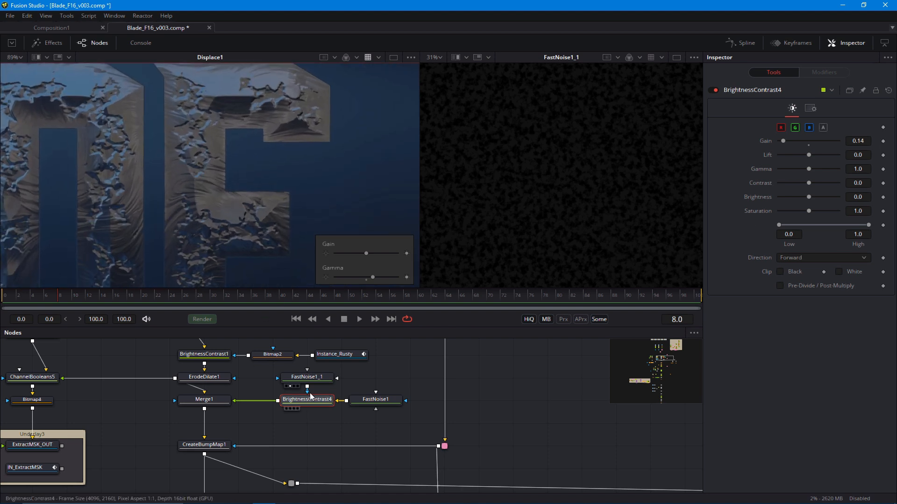
Raise the gain of BrightnessContrast4 to 0.34 and check the erosion across the whole BLADE title.
drag(783, 144, 788, 144)
drag(166, 223, 180, 192)
scroll(181, 192, down, 1)
drag(214, 388, 232, 423)
scroll(203, 220, down, 2)
scroll(131, 265, down, 3)
drag(130, 269, 200, 247)
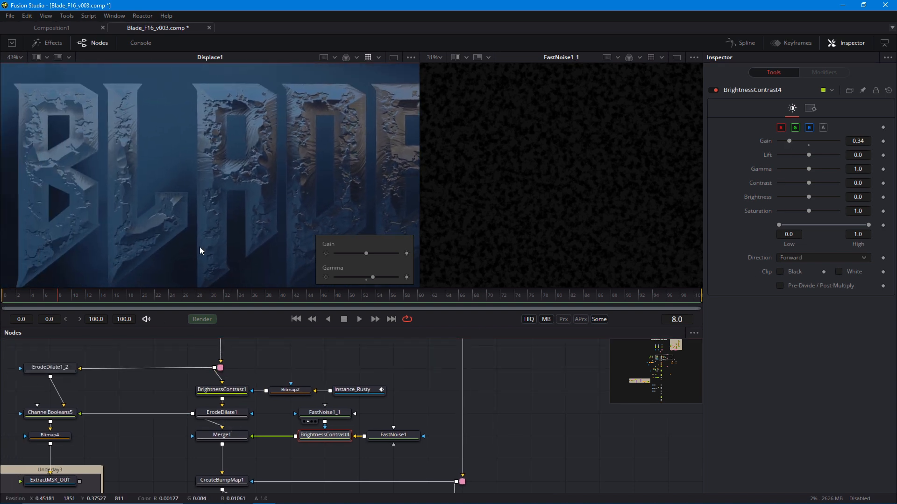
scroll(200, 250, down, 1)
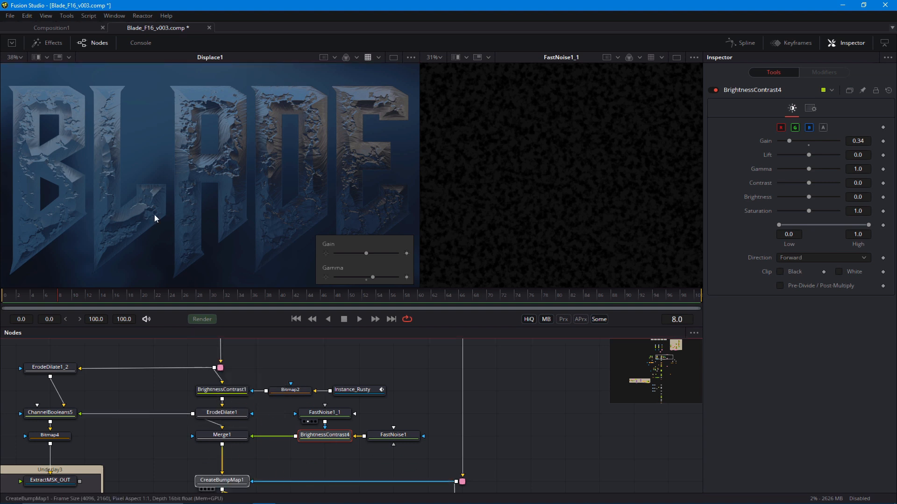
Display CreateBumpMap1 in the first viewer and inspect the eroded edges on the letter D.
drag(154, 219, 161, 209)
scroll(189, 169, up, 4)
drag(306, 144, 243, 202)
scroll(243, 202, up, 1)
drag(214, 136, 141, 195)
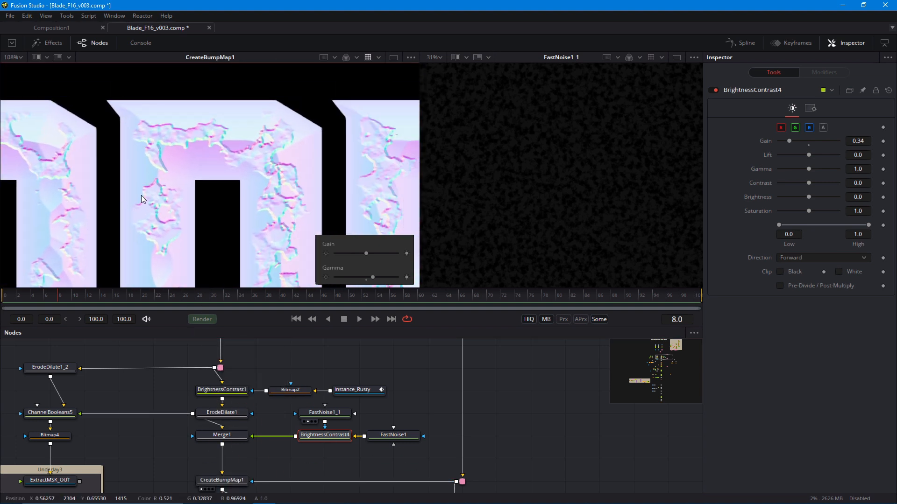
scroll(186, 182, up, 2)
drag(203, 203, 156, 212)
scroll(155, 212, down, 1)
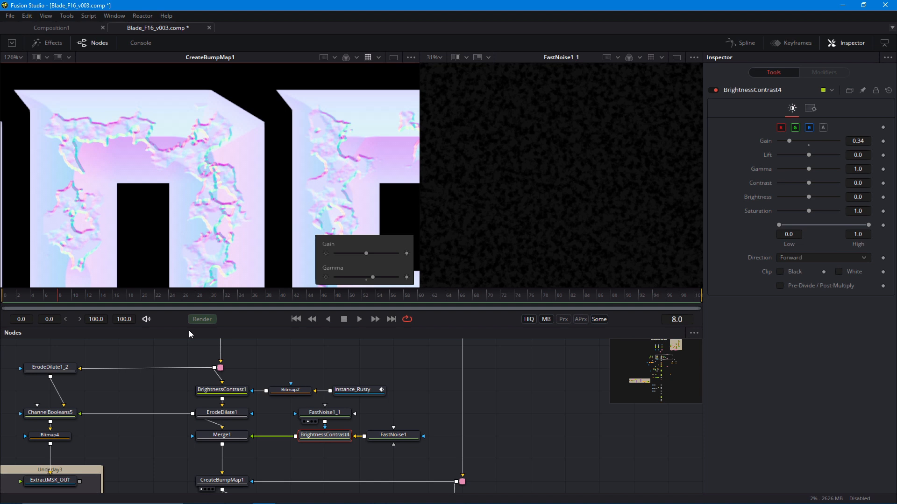
Set the Filter Size of CreateBumpMap1 to 3 and check the eroded edges on the bevel.
scroll(201, 365, down, 3)
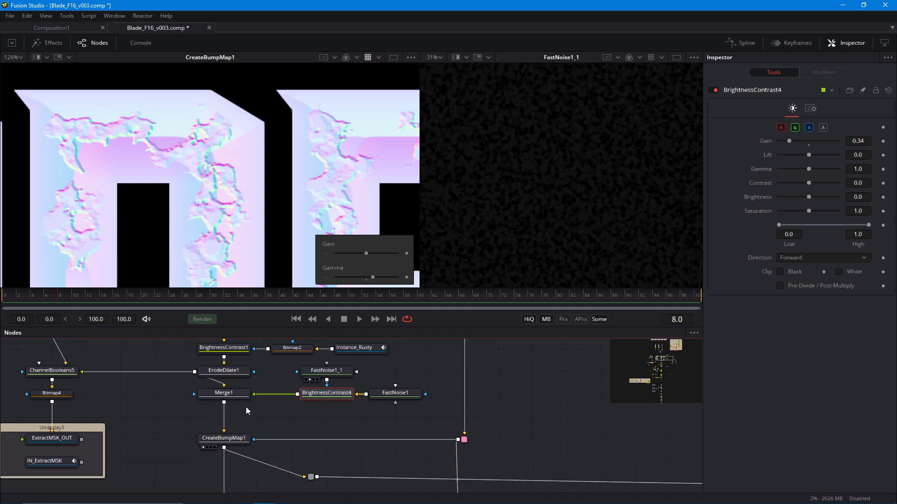
click(232, 440)
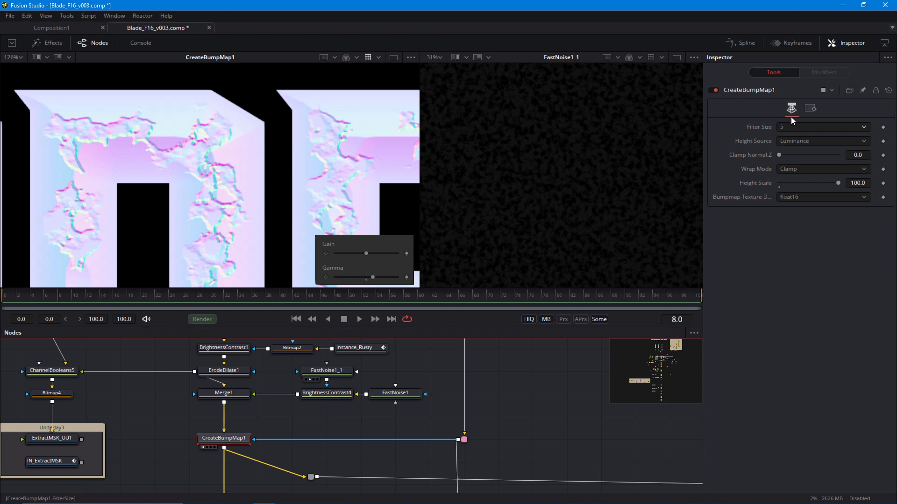
click(787, 129)
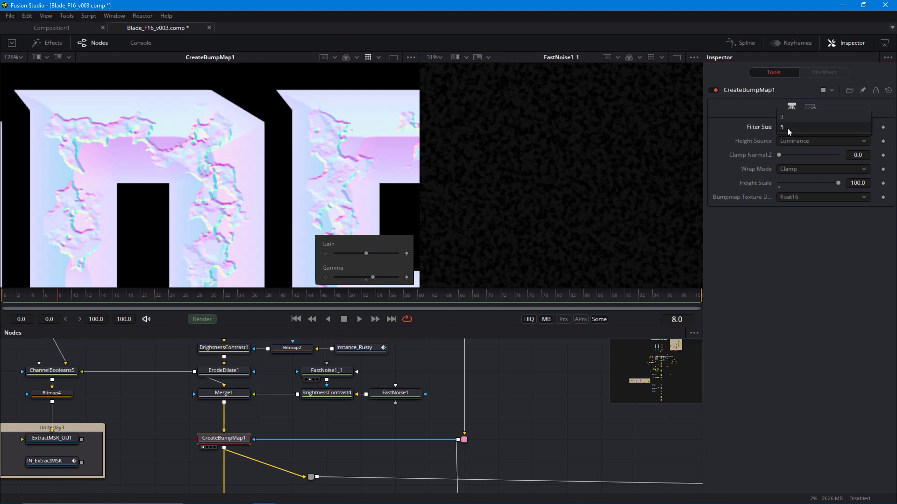
click(788, 121)
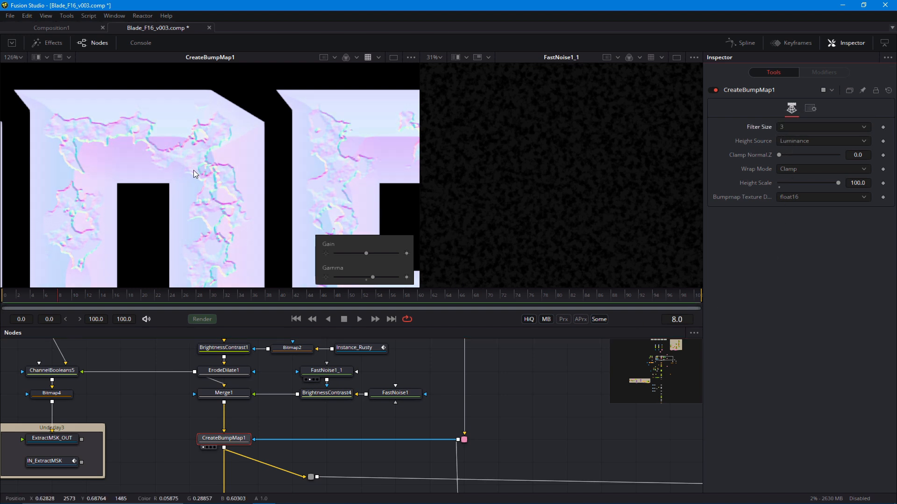
drag(188, 188, 189, 200)
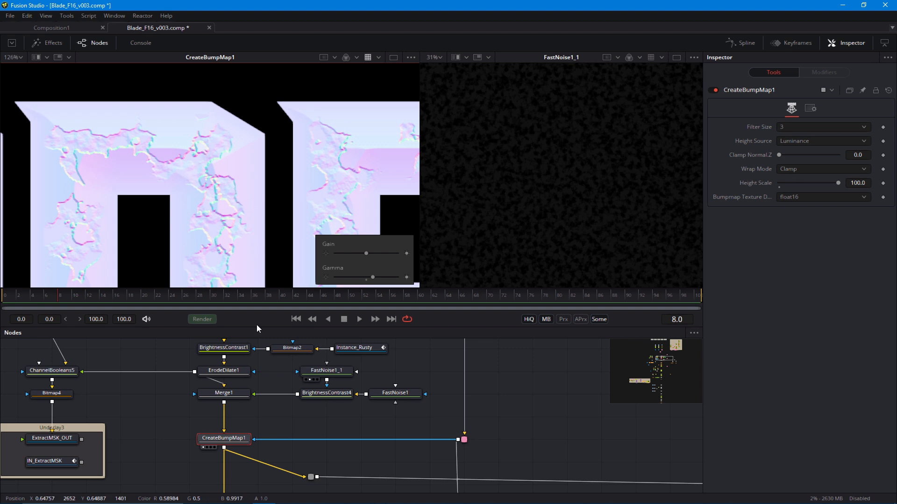
scroll(208, 201, up, 3)
Reposition the pipe router fed by CreateBumpMap1 to free space beside the main node chain.
drag(211, 416, 211, 331)
drag(200, 403, 207, 448)
click(306, 424)
drag(305, 405, 340, 400)
click(310, 390)
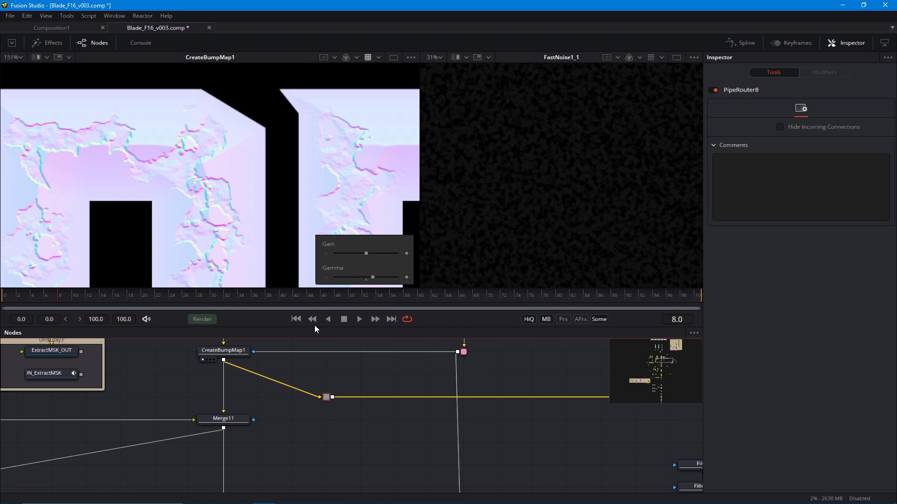
Add a Filter node above the pipe router, feed it from CreateBumpMap1 and display it in the second viewer.
click(325, 372)
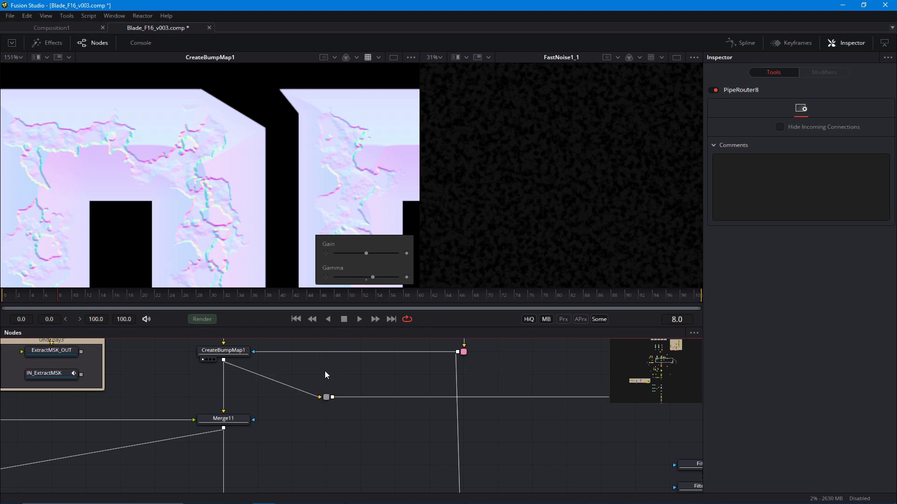
key(shift+space)
text(bcfilt)
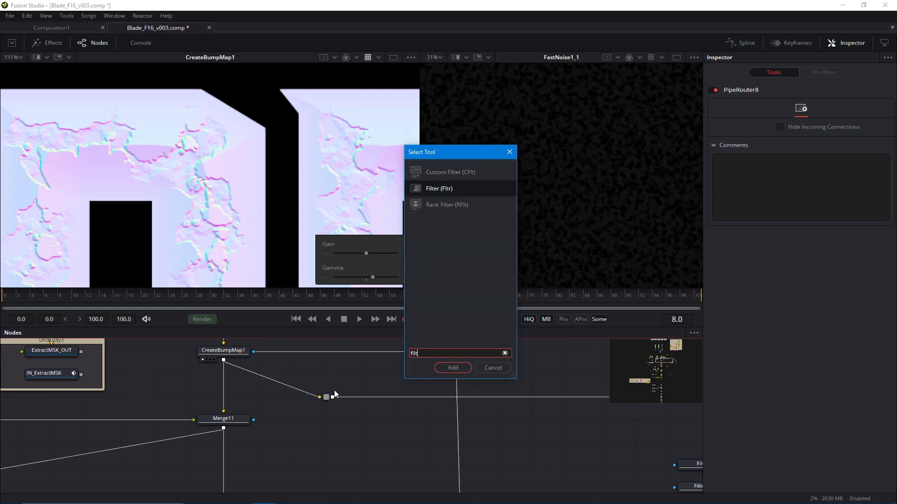
key(Return)
drag(223, 360, 310, 381)
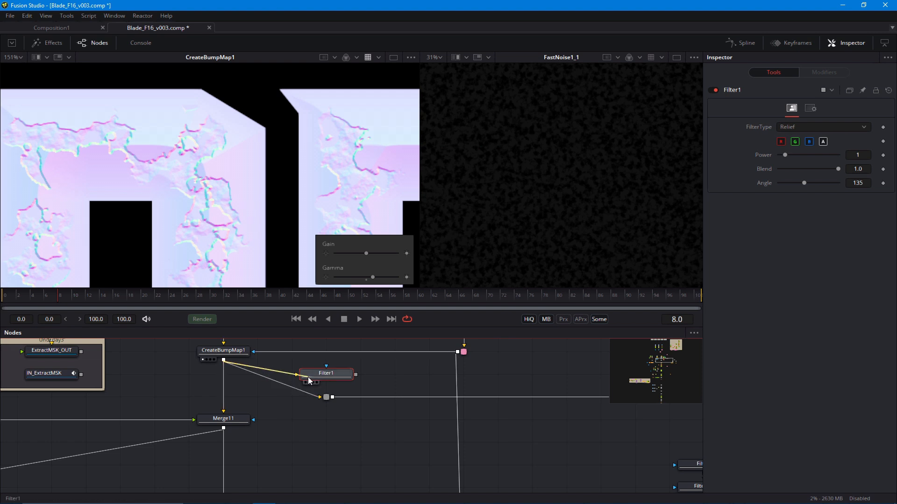
key(2)
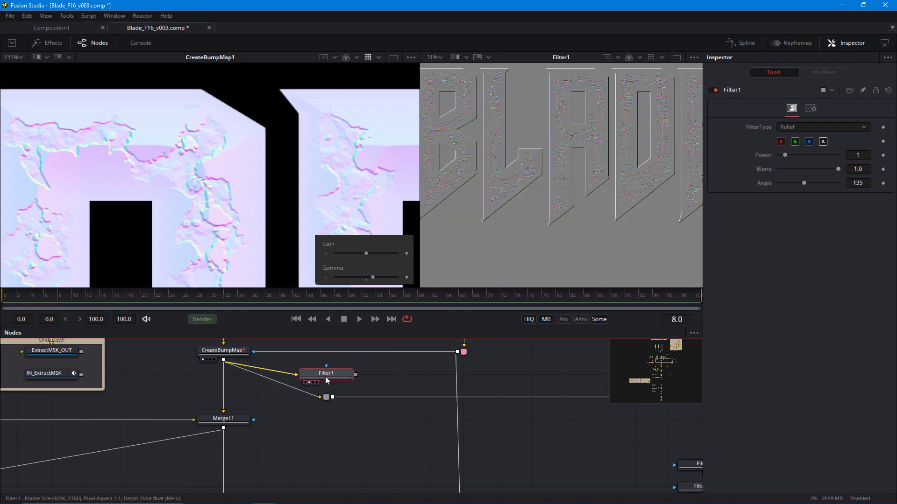
Set the filter type of Filter1 to Laplacian and inspect the extracted edges up close.
click(789, 127)
click(790, 169)
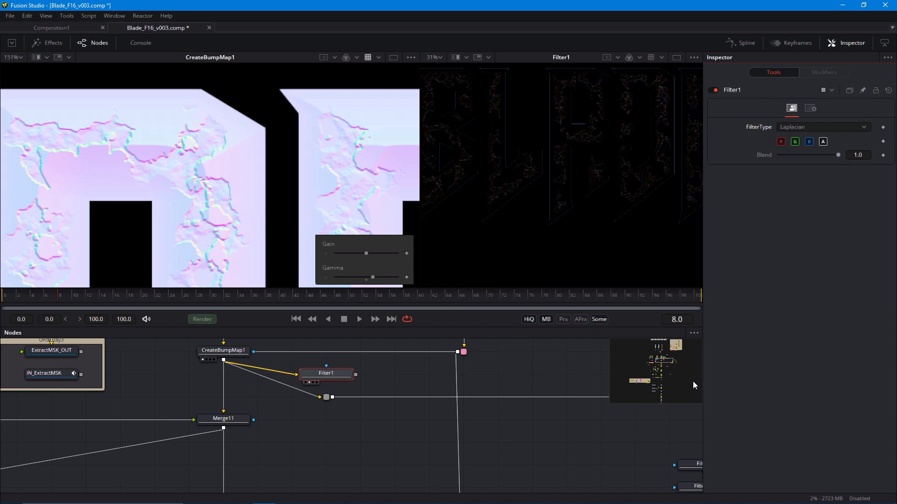
scroll(561, 175, up, 5)
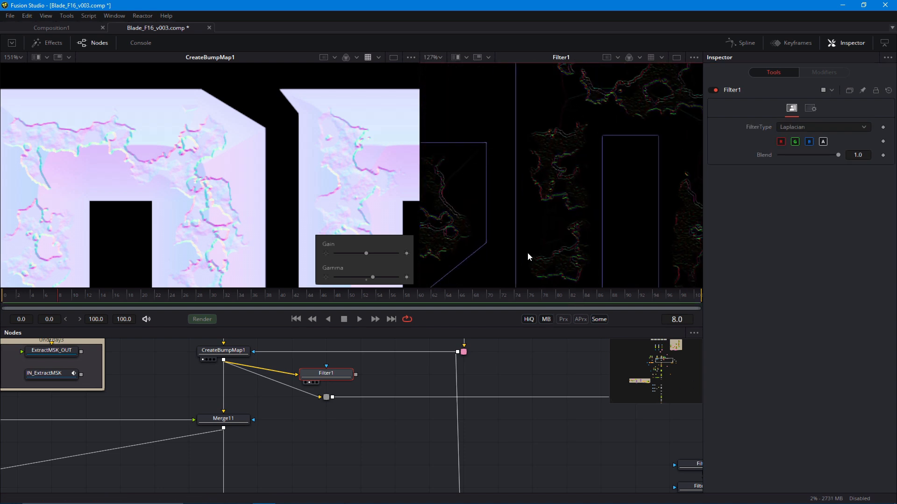
scroll(574, 201, up, 4)
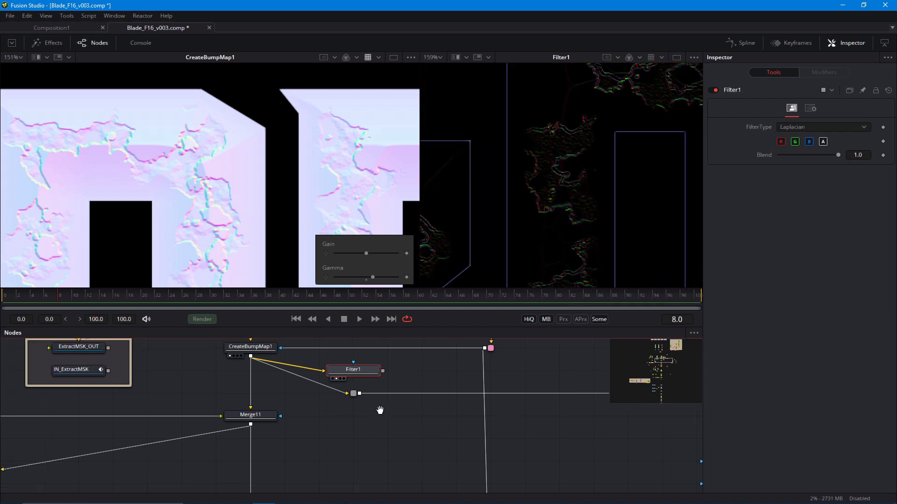
Shift Filter1 and the router aside, merge Filter1 over CreateBumpMap1 ahead of Merge11, and view the merged bump map.
drag(397, 408, 466, 408)
drag(412, 382, 448, 382)
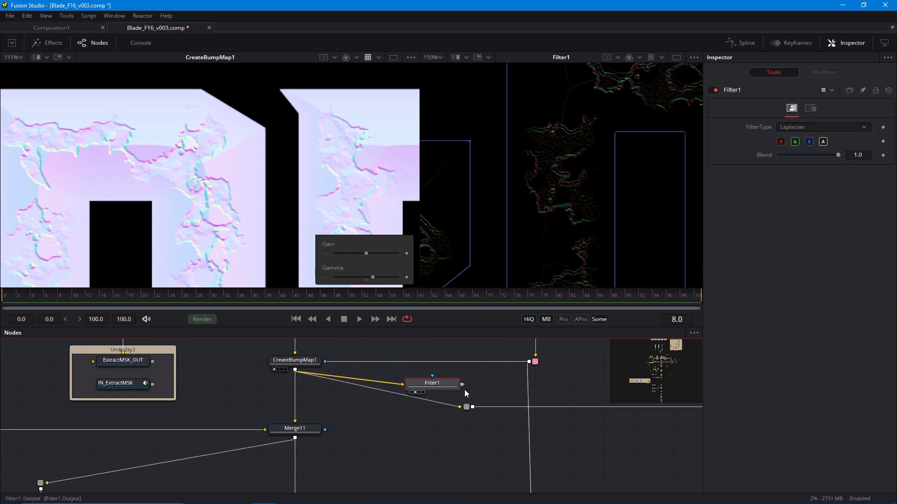
drag(304, 401, 276, 216)
scroll(184, 254, down, 2)
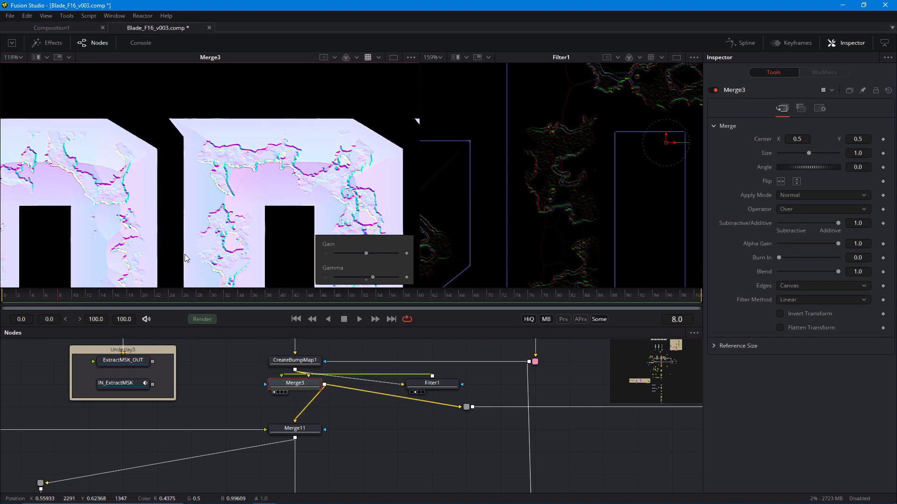
drag(185, 254, 182, 245)
mouse_move(304, 383)
mouse_down()
mouse_move(304, 406)
mouse_move(298, 391)
mouse_up()
scroll(219, 164, up, 4)
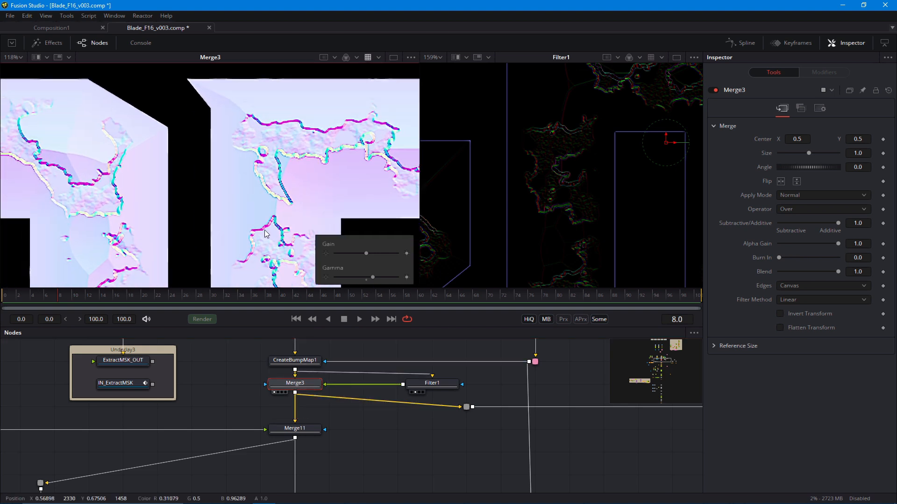
Insert a Brightness / Contrast node between Filter1 and Merge3 and enable its black clipping.
click(425, 387)
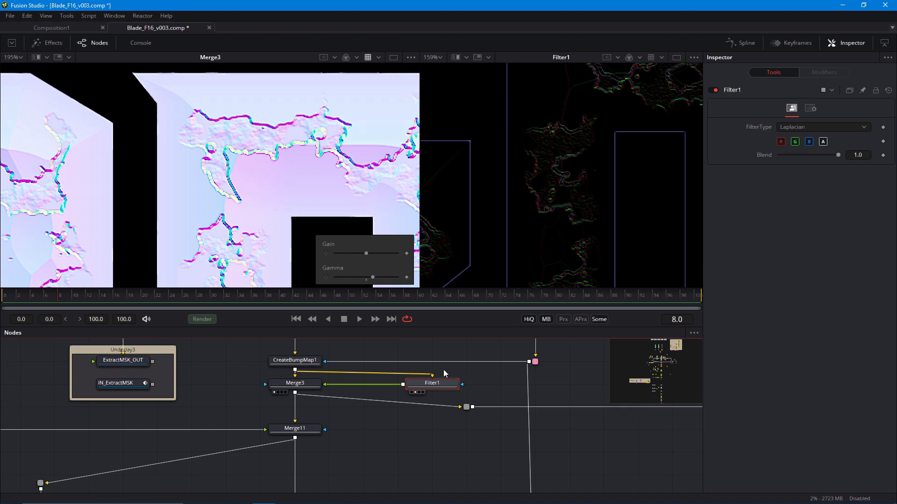
key(shift+space)
text(bri)
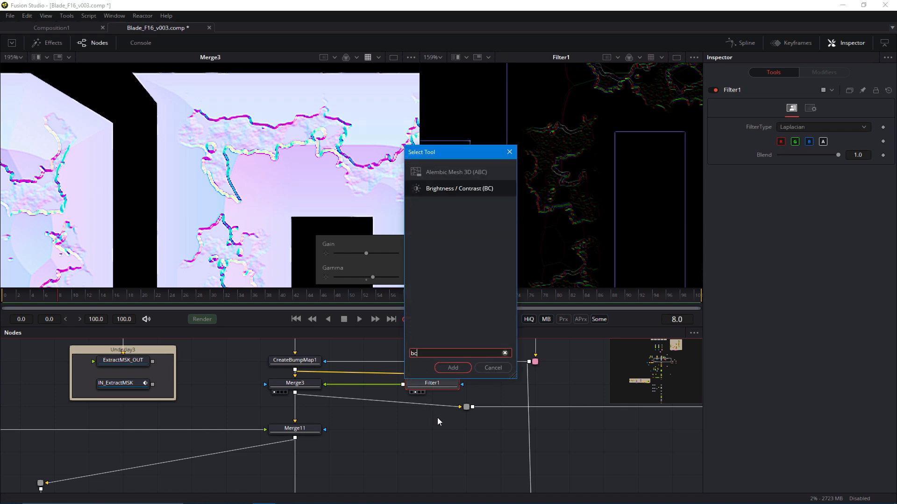
key(Return)
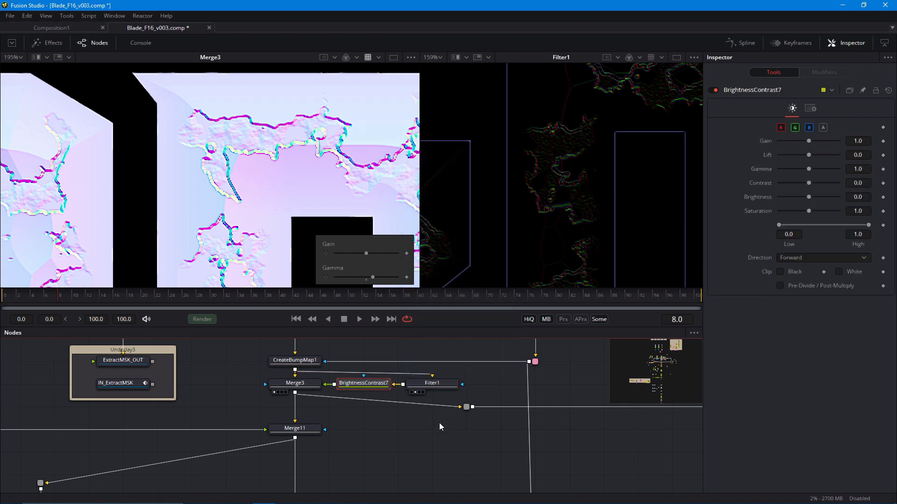
click(779, 272)
click(309, 390)
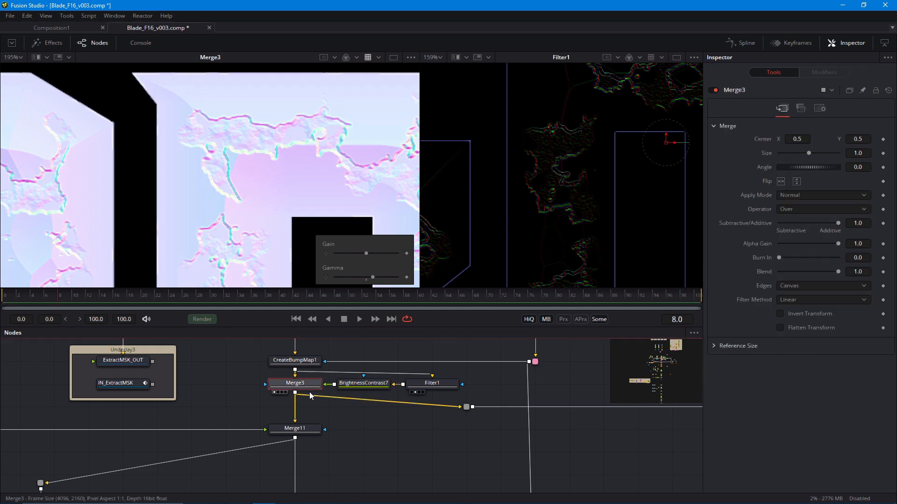
Display Displace1 in the first viewer and toggle Merge3 off and on to compare the eroded edges.
drag(268, 433, 268, 349)
click(274, 444)
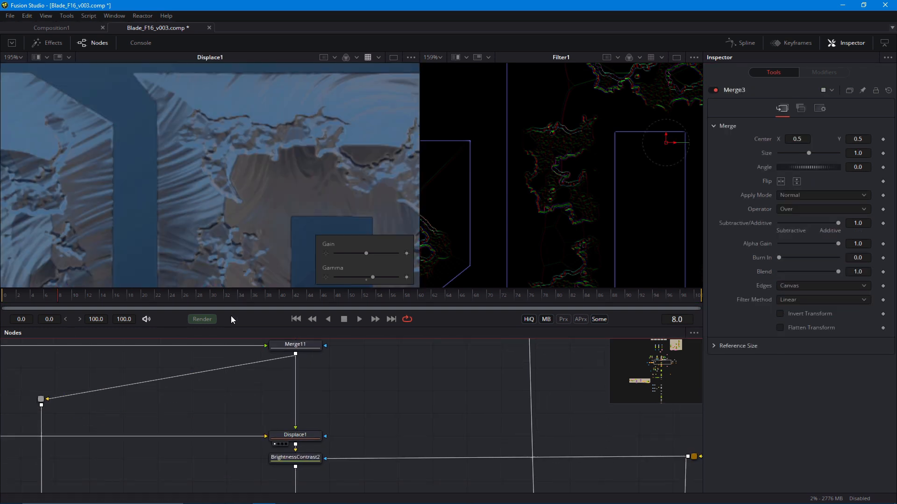
drag(230, 219, 174, 233)
drag(291, 356, 270, 463)
key(ctrl+p)
key(ctrl+p)
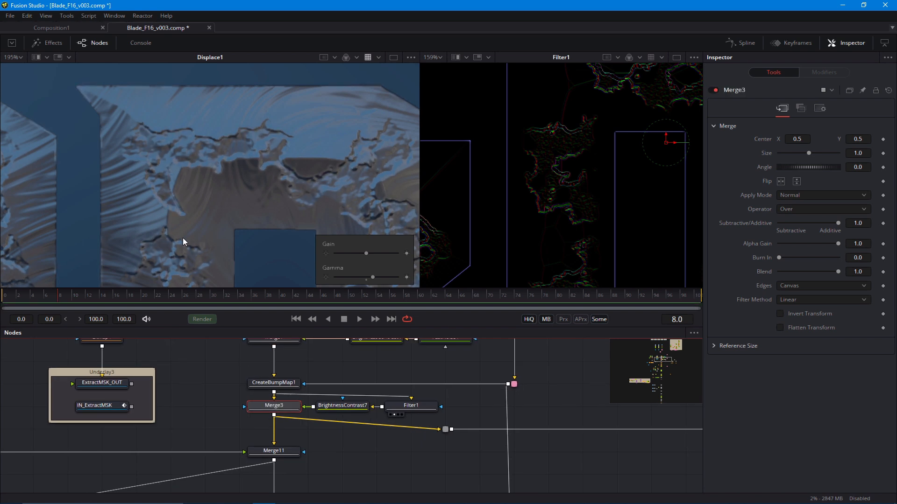
scroll(183, 237, down, 5)
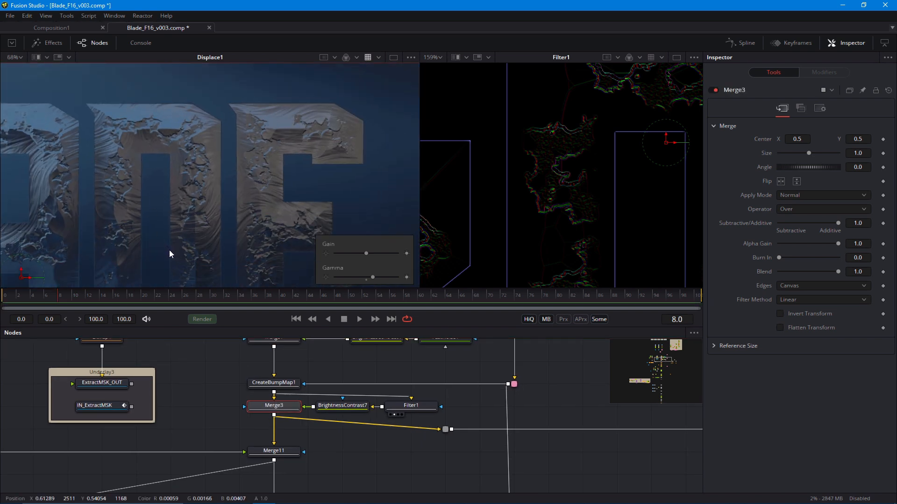
Tidy the branch by moving CreateBumpMap1 and Filter1 up and placing BrightnessContrast7 beneath Filter1, then view the whole title.
drag(290, 384, 290, 362)
drag(405, 407, 404, 385)
drag(348, 406, 417, 407)
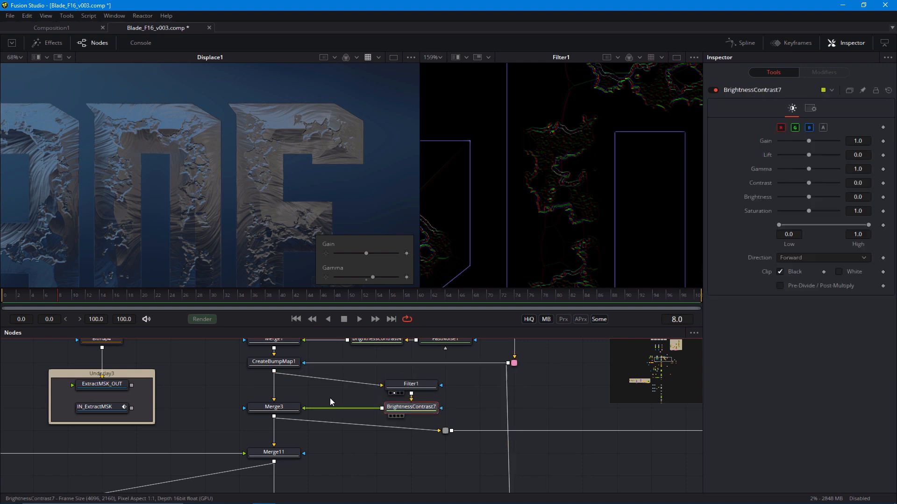
click(330, 401)
scroll(207, 197, down, 3)
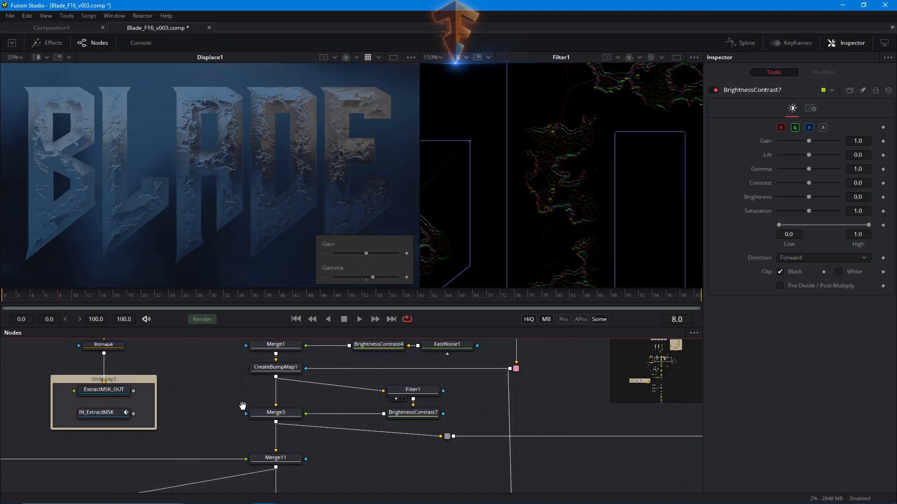
Display BrightnessContrast2 in the first viewer and examine the edge highlights on the B and L letters.
scroll(245, 411, up, 2)
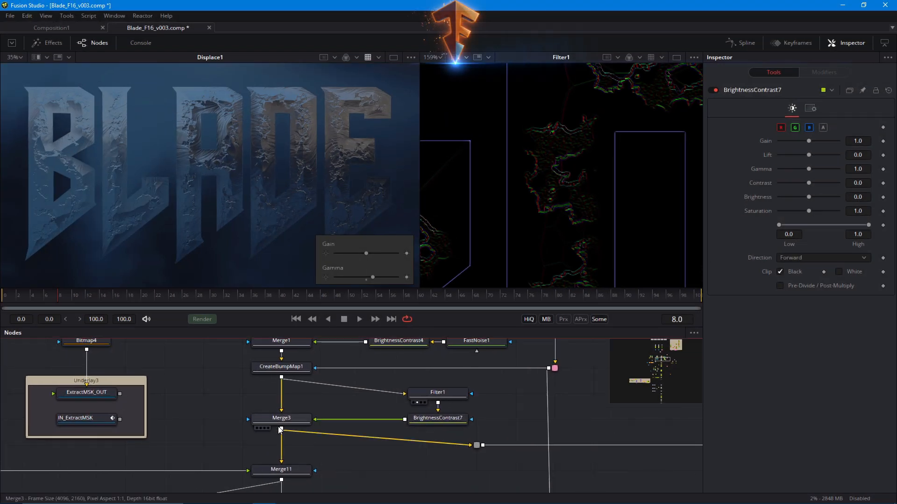
drag(240, 409, 264, 290)
drag(262, 389, 146, 188)
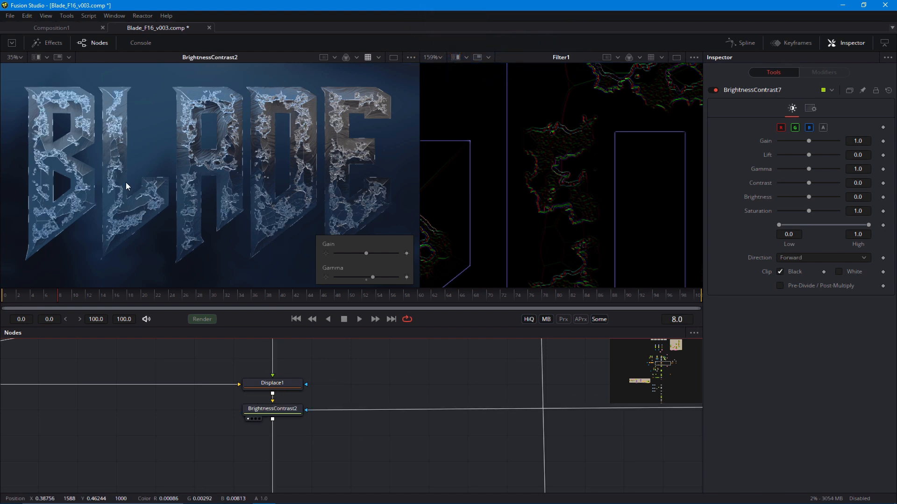
scroll(163, 254, up, 5)
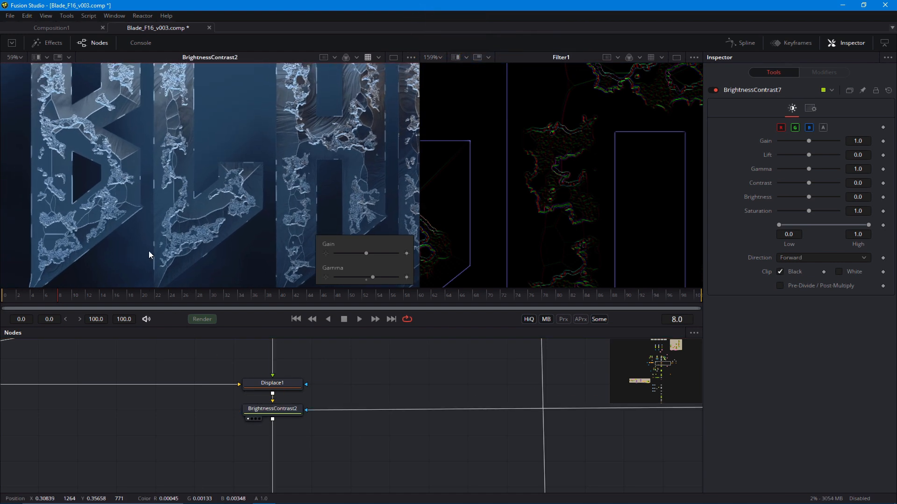
scroll(111, 238, up, 6)
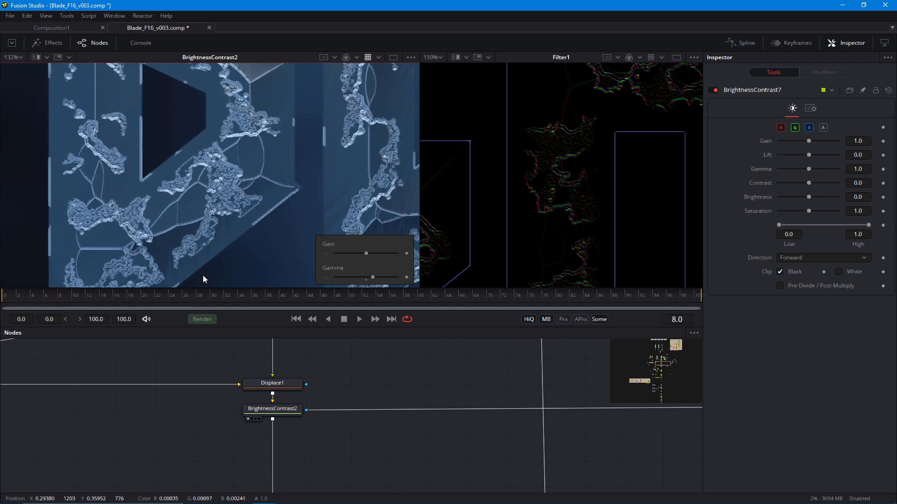
scroll(215, 246, down, 2)
Locate the edge mask branch feeding Bitmap10 and examine Filter2_1 in the second viewer.
drag(364, 412, 150, 399)
drag(334, 408, 309, 470)
click(329, 401)
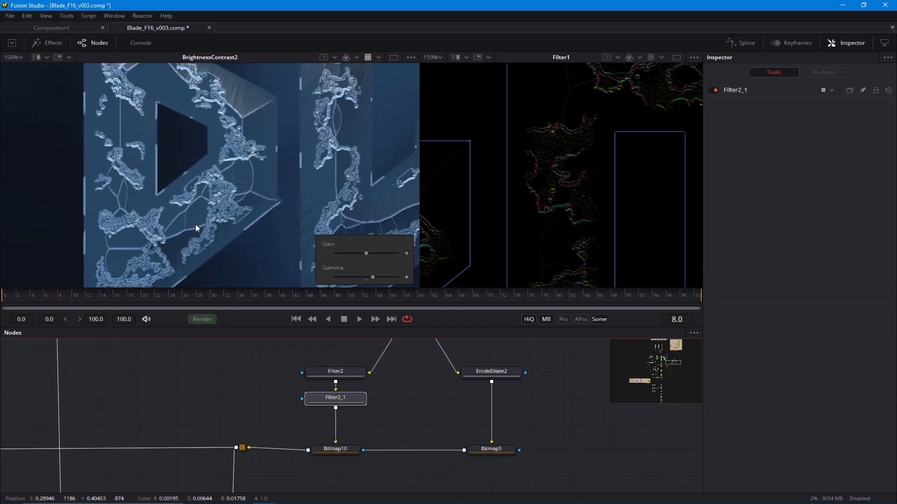
scroll(481, 214, up, 3)
key(2)
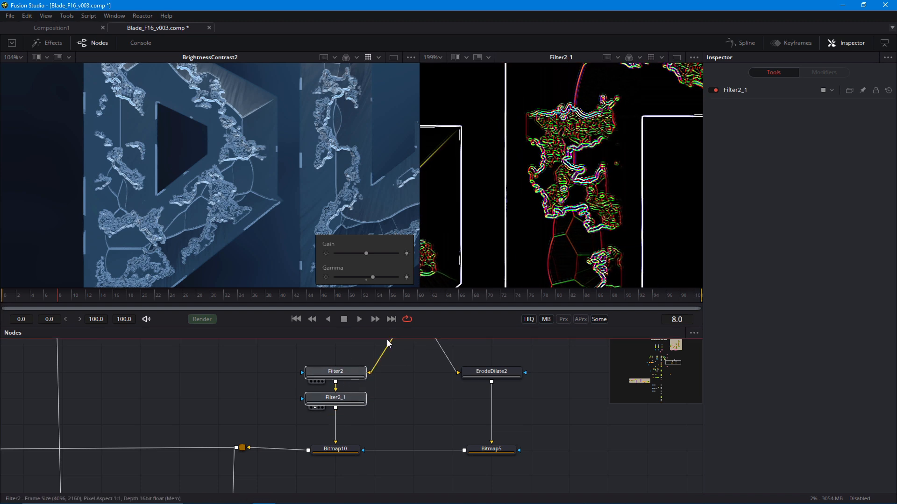
key(2)
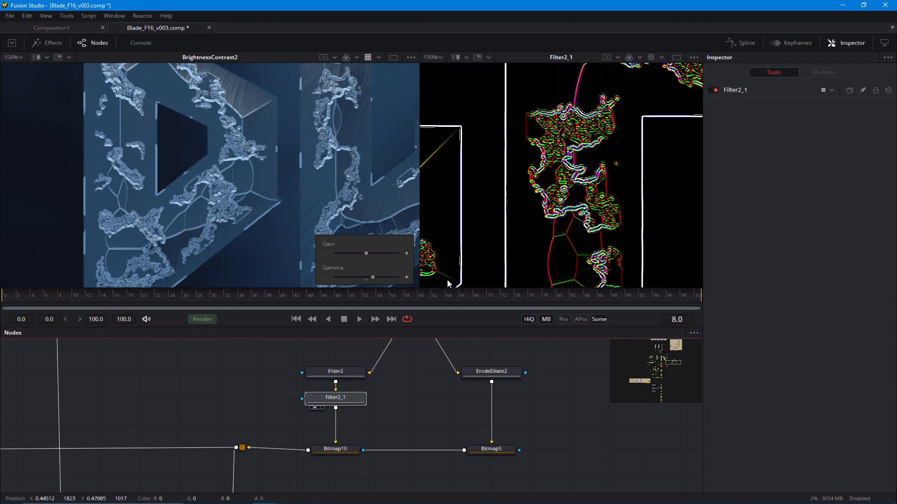
Delete Filter2_1 so that Filter2 feeds Bitmap10 directly, and check the edge highlights on the title.
click(326, 404)
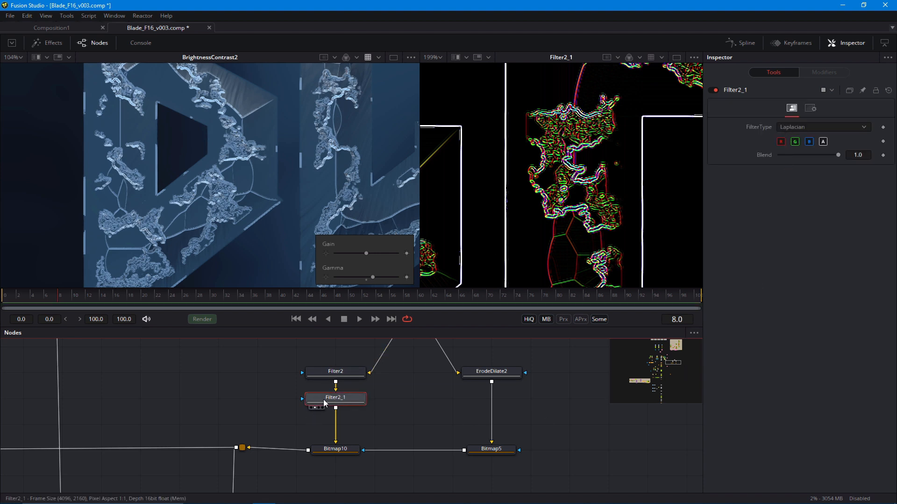
key(Delete)
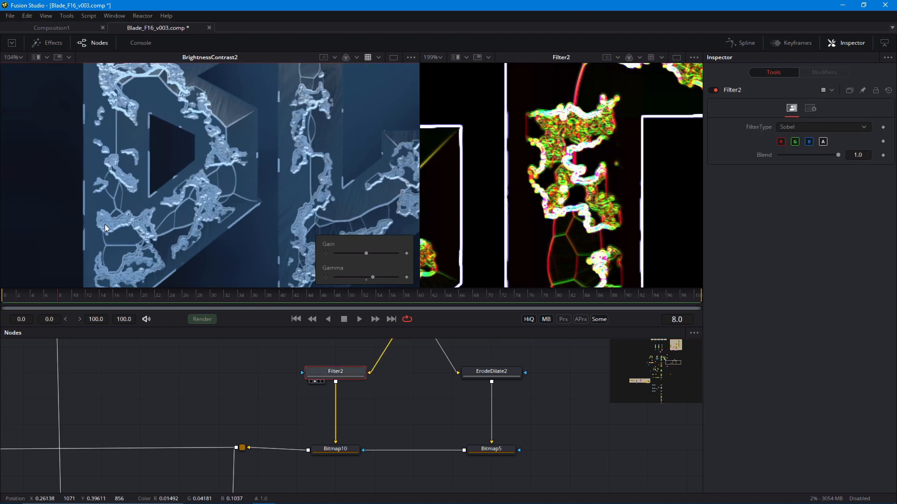
drag(185, 221, 231, 233)
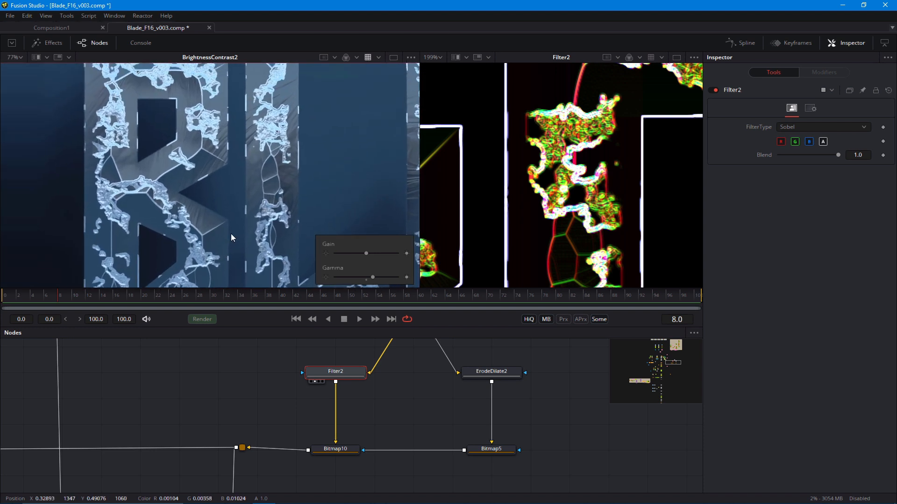
Locate the bump map branch and display Merge3 in the second viewer to compare it with the title's edge highlights.
drag(240, 145, 262, 204)
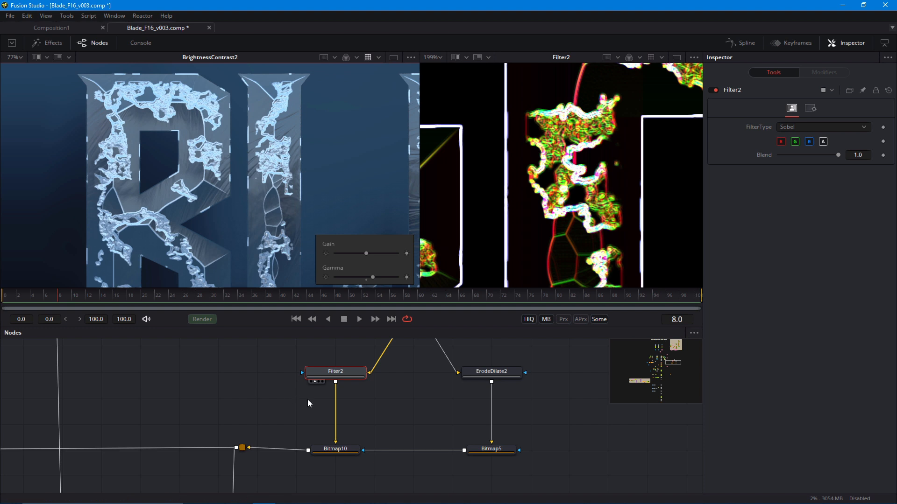
scroll(308, 400, down, 2)
drag(170, 359, 332, 440)
scroll(208, 380, down, 2)
scroll(252, 425, up, 4)
drag(252, 426, 335, 471)
scroll(336, 469, up, 2)
drag(494, 158, 494, 157)
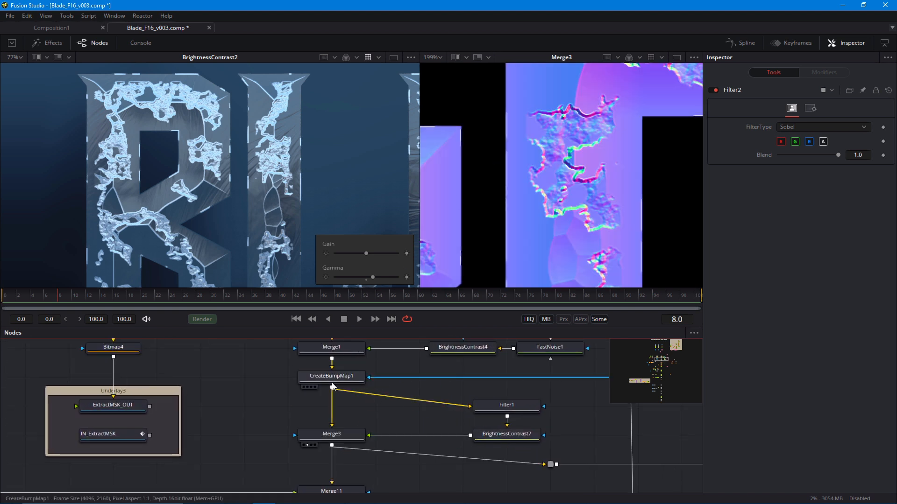
Display Merge1 in the second viewer and examine its colour and alpha channels across the letters.
drag(333, 357, 342, 396)
drag(341, 471, 363, 397)
drag(367, 487, 358, 430)
scroll(358, 430, down, 2)
drag(329, 344, 315, 452)
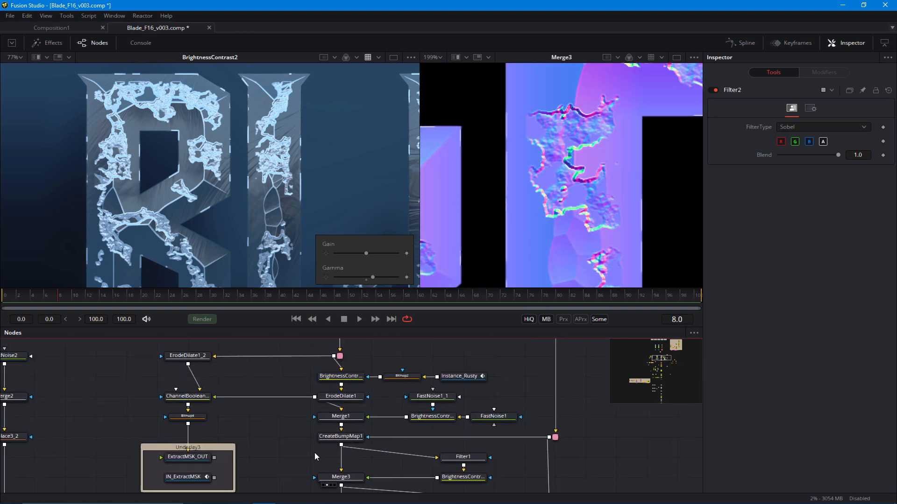
scroll(315, 453, up, 1)
drag(361, 424, 464, 266)
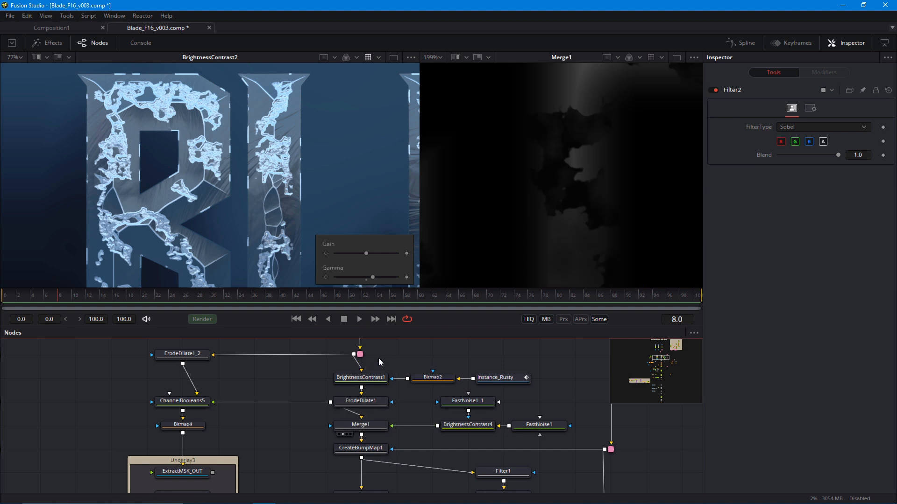
click(360, 424)
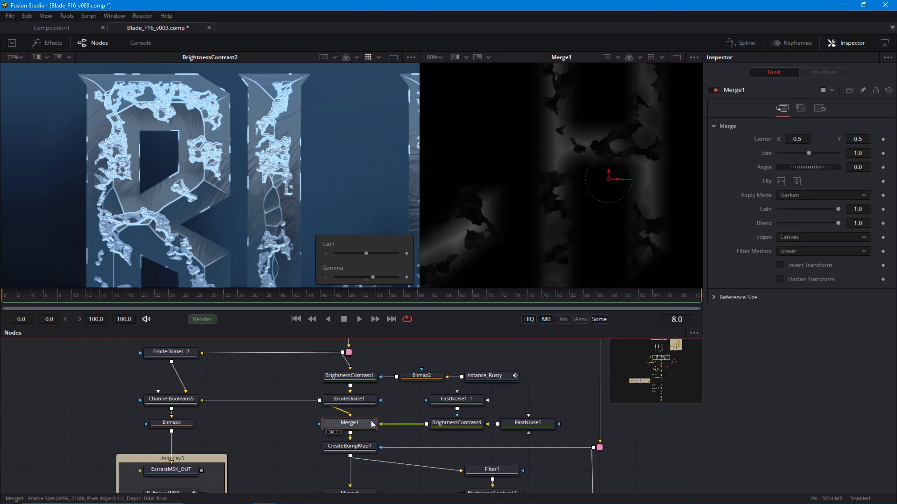
drag(504, 206, 495, 194)
scroll(486, 191, down, 1)
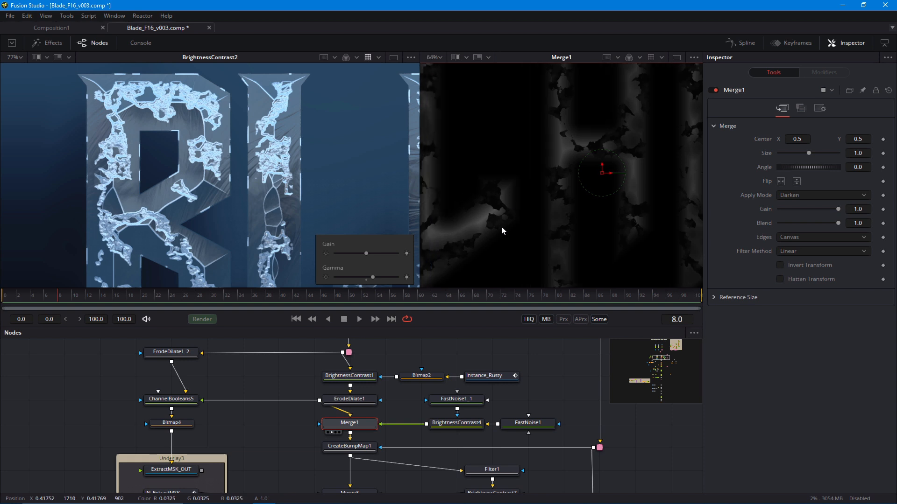
scroll(502, 230, down, 1)
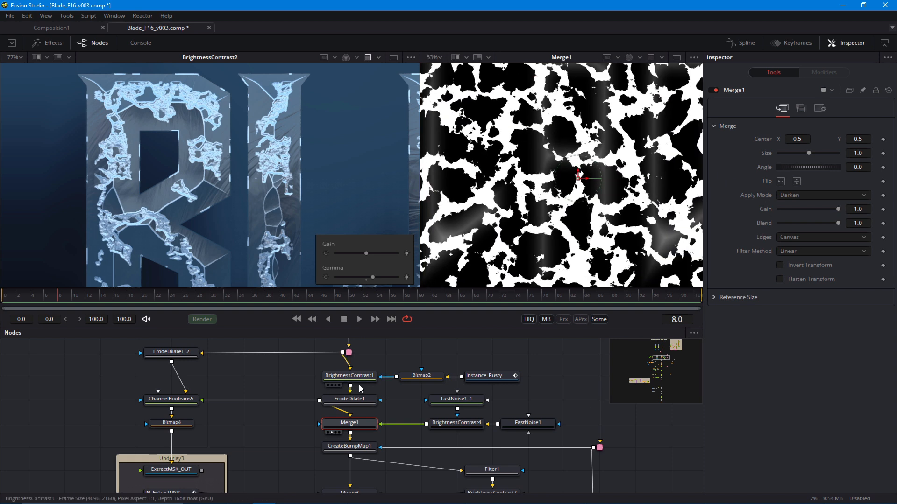
Turn off alpha channel processing for Merge1 in its common settings.
click(362, 426)
click(801, 108)
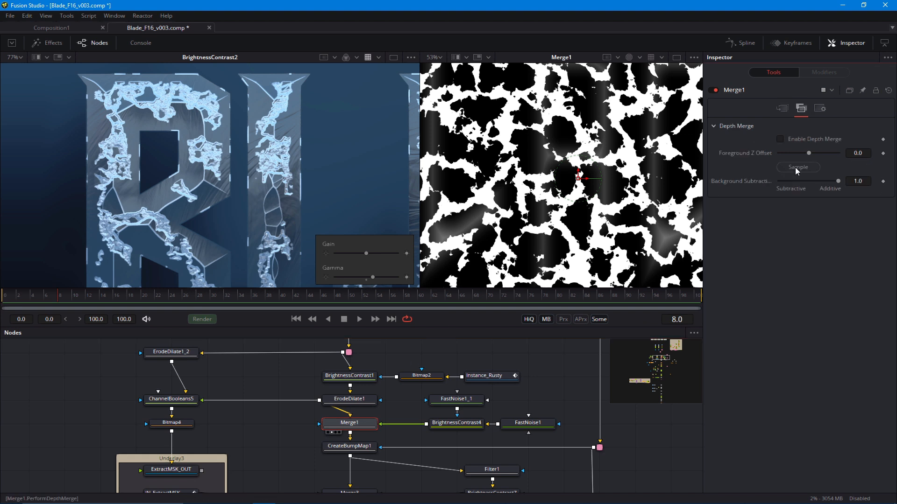
click(820, 109)
click(823, 154)
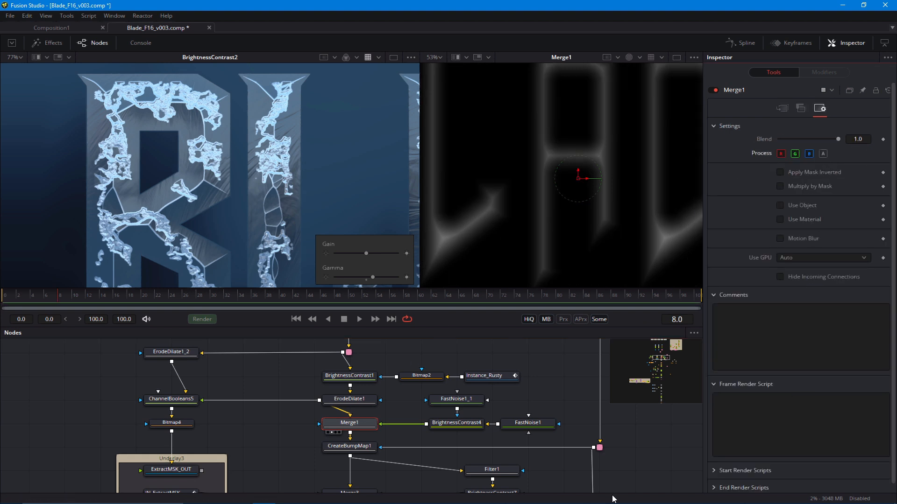
Display CreateBumpMap1 in the second viewer and check its alpha channel over the whole BLADE title.
drag(187, 275, 174, 235)
drag(265, 382, 247, 340)
drag(336, 405, 502, 212)
scroll(514, 220, down, 2)
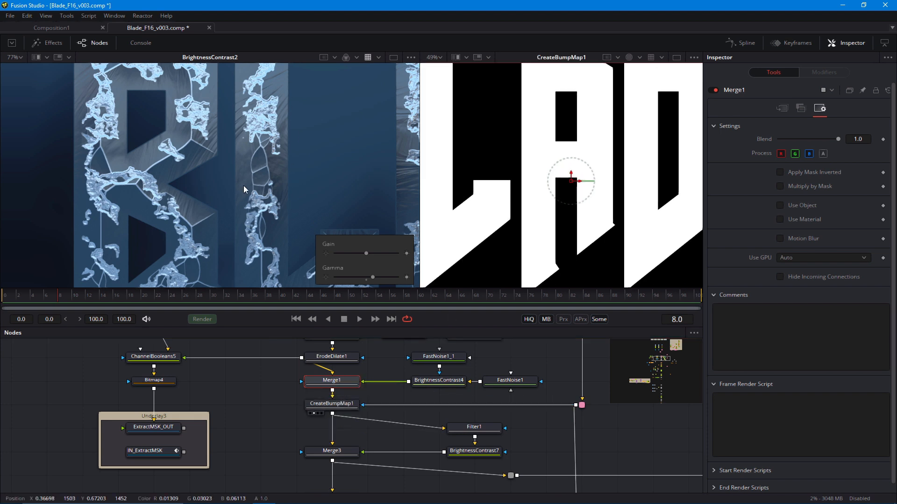
drag(520, 227, 455, 198)
drag(314, 370, 205, 376)
click(288, 362)
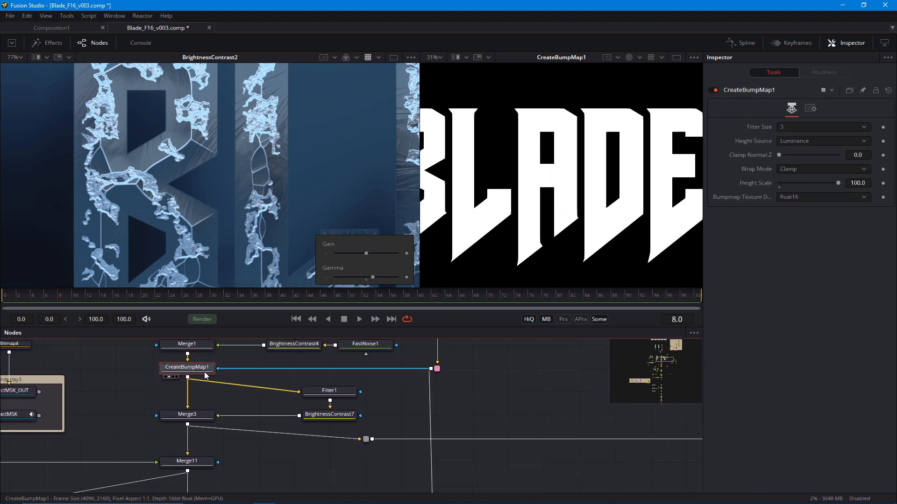
Display Filter2's alpha channel in the second viewer and inspect the edge highlights on the B in the first viewer.
drag(436, 427, 415, 341)
drag(667, 398, 365, 397)
scroll(404, 404, down, 2)
drag(405, 405, 459, 274)
scroll(202, 211, up, 2)
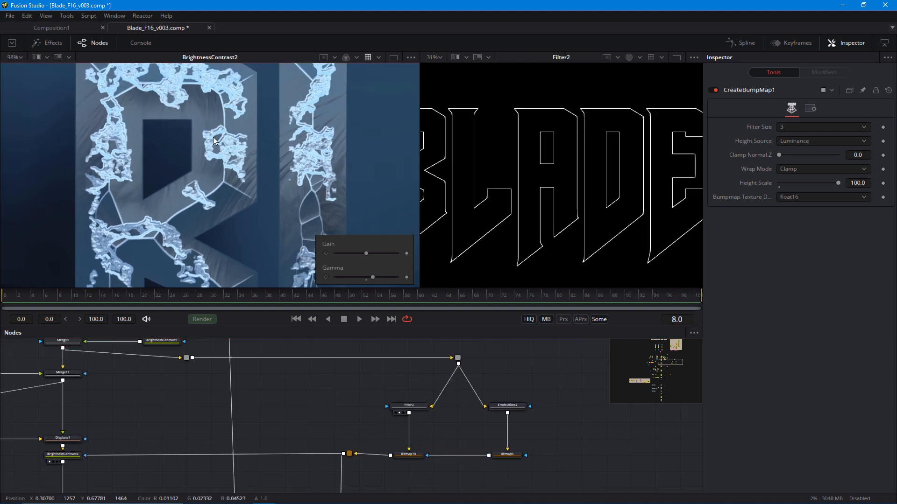
Paste a copy of CreateBumpMap1 into the empty area beside the bump map branch.
drag(226, 392, 307, 465)
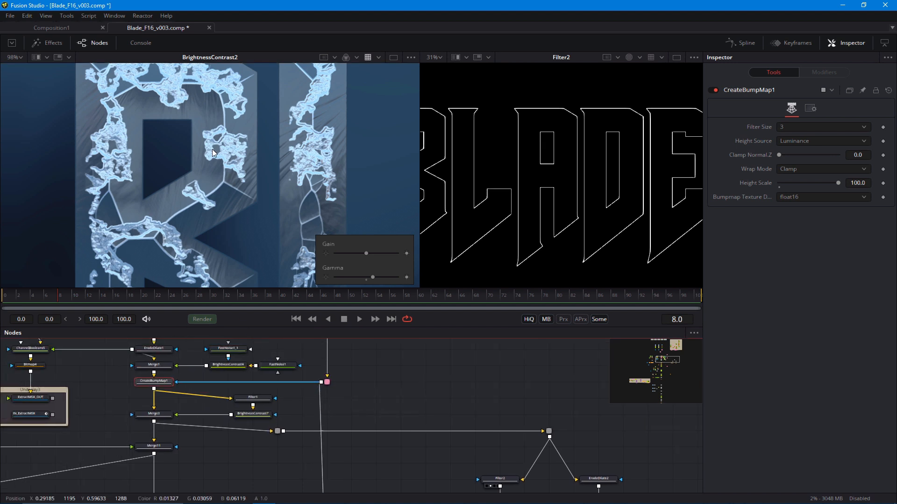
drag(221, 391, 236, 419)
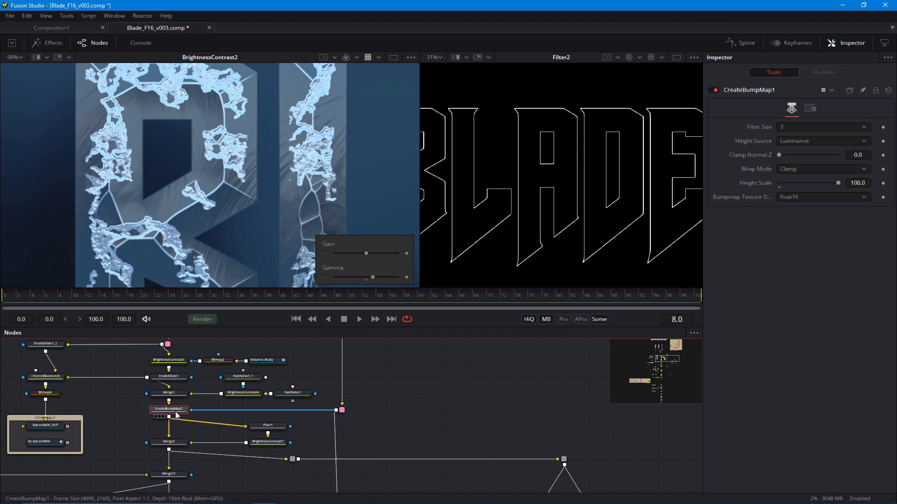
click(390, 415)
key(ctrl+v)
drag(356, 442, 354, 456)
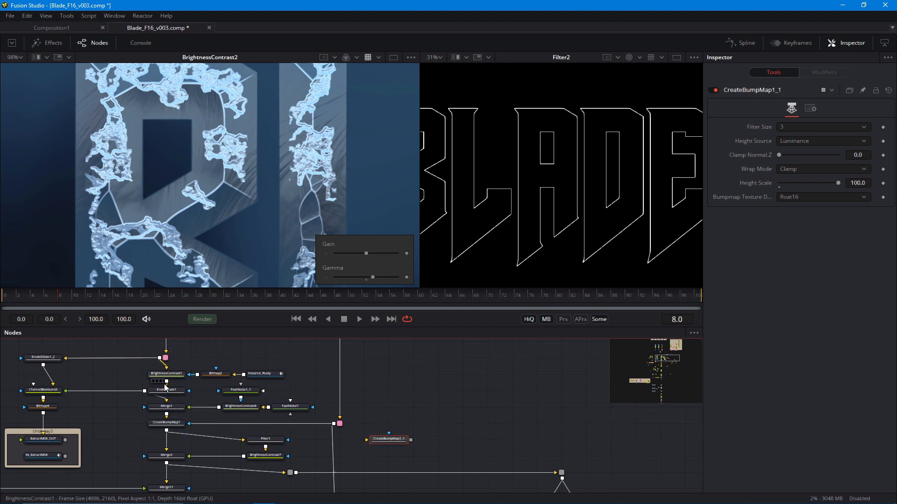
Connect ErodeDilate1's output to CreateBumpMap1_1 and display the copied bump map in colour in the second viewer.
drag(165, 387, 384, 456)
drag(395, 456, 467, 253)
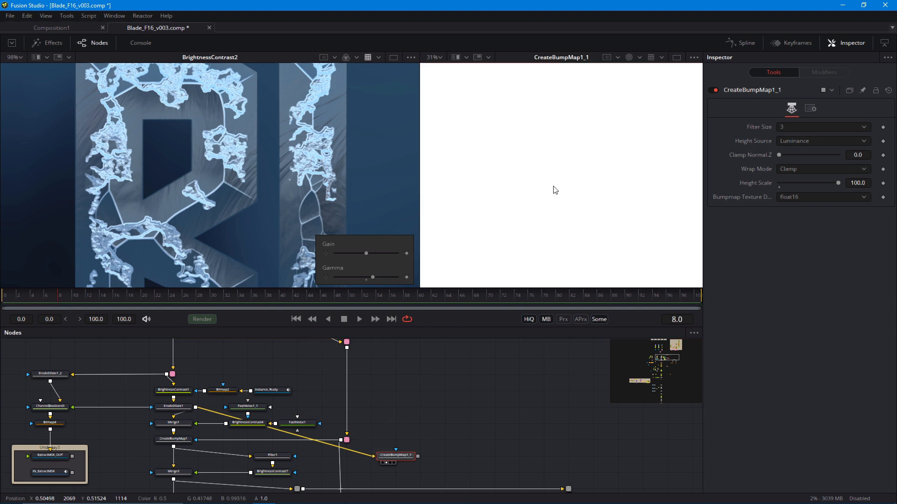
key(c)
scroll(551, 191, down, 1)
Display PipeRouter10 in the second viewer to check the title matte feeding CreateBumpMap1.
drag(365, 491, 290, 425)
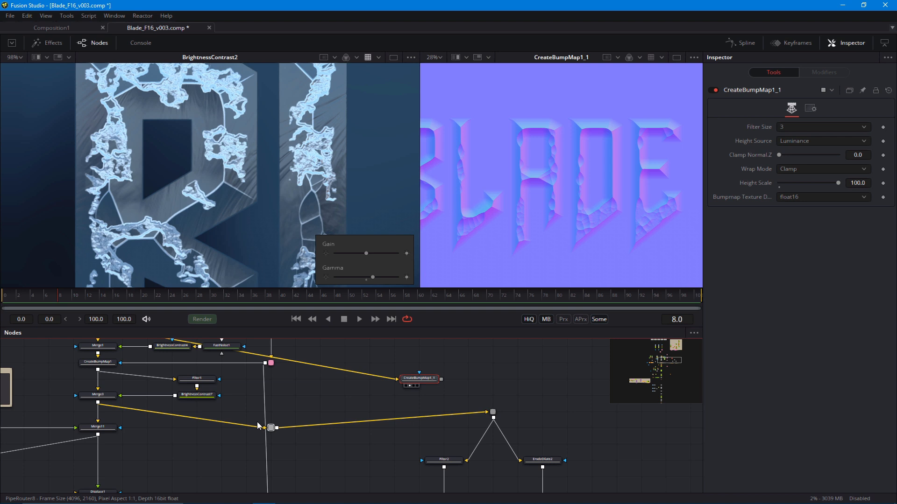
drag(270, 427, 221, 412)
click(270, 364)
drag(100, 362, 467, 257)
key(2)
drag(332, 428, 318, 425)
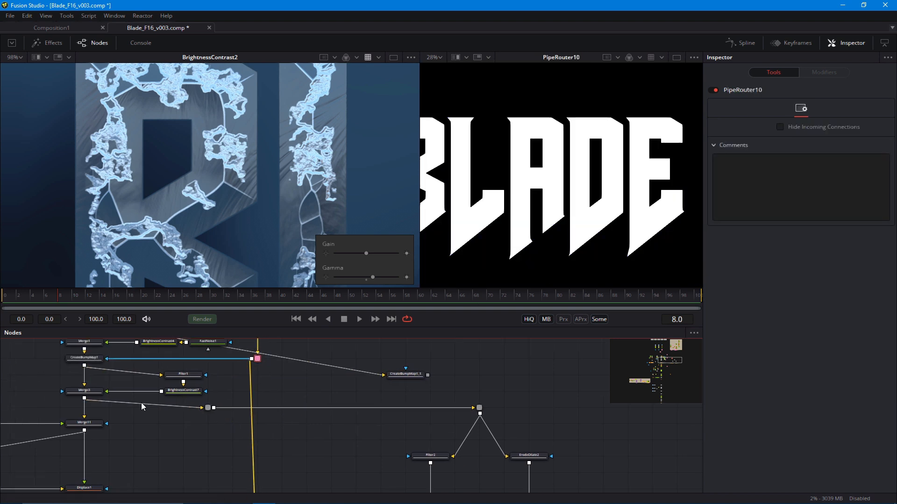
Display PipeRouter8 in the second viewer and examine Merge3's normal map on the L and A letters.
click(92, 392)
drag(208, 426, 245, 418)
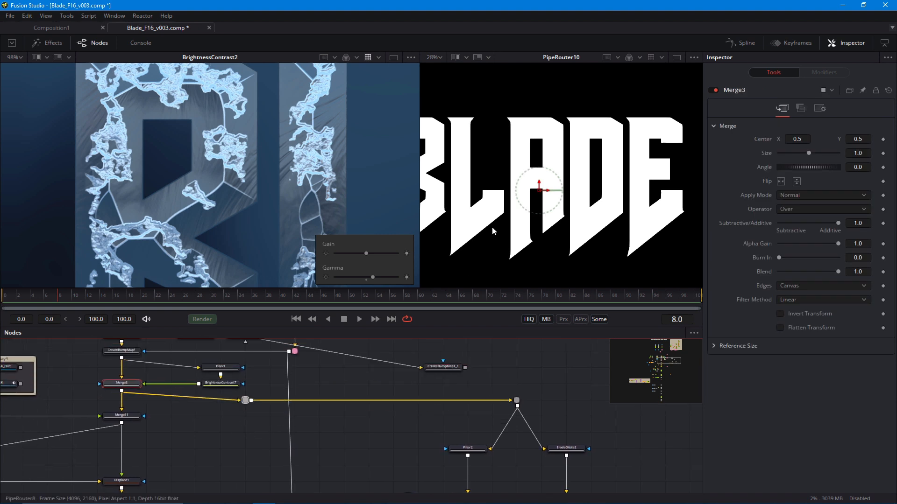
drag(492, 228, 494, 228)
drag(363, 410, 344, 424)
scroll(489, 265, up, 2)
drag(489, 266, 510, 314)
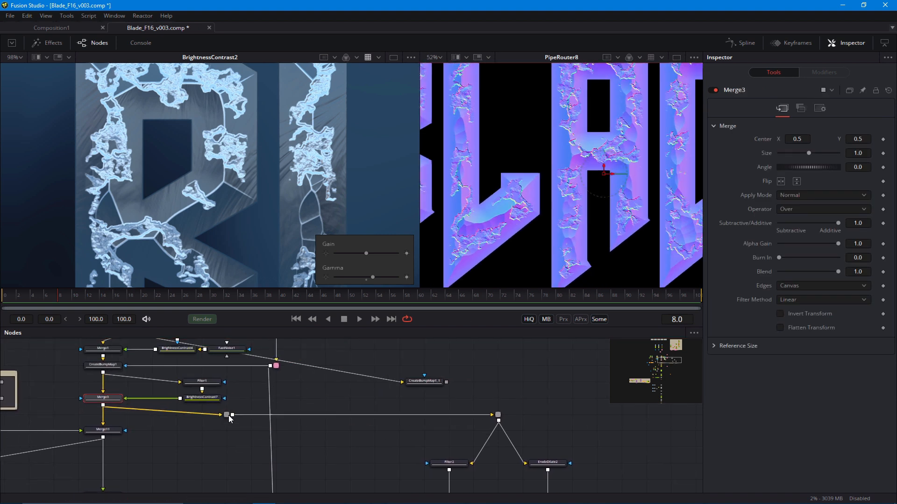
Merge CreateBumpMap1_1 over PipeRouter8's output, display the new merge in the second viewer, and set its blend to 0.906.
drag(445, 382, 248, 419)
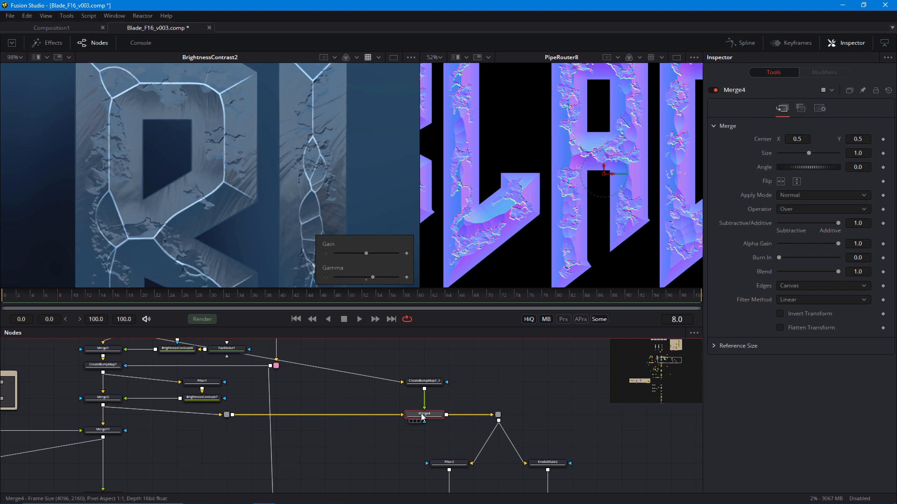
key(2)
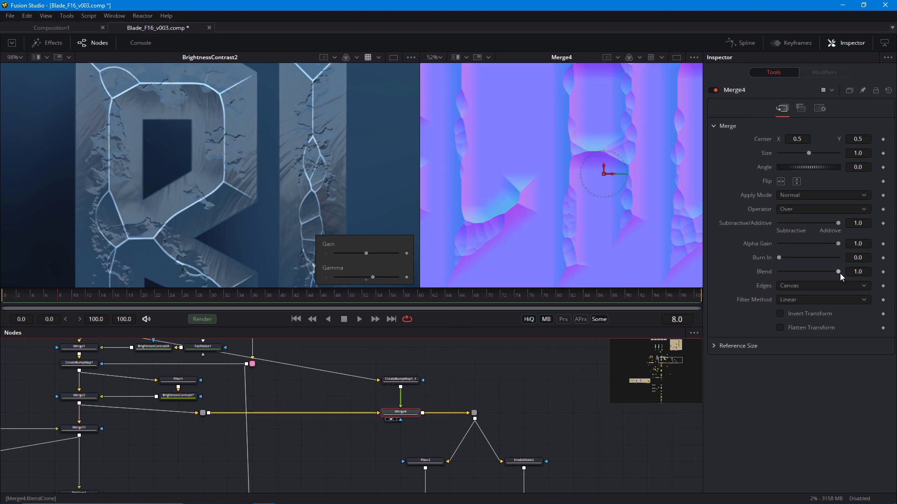
mouse_move(839, 274)
mouse_down()
mouse_move(823, 270)
mouse_move(833, 271)
mouse_up()
scroll(112, 222, down, 4)
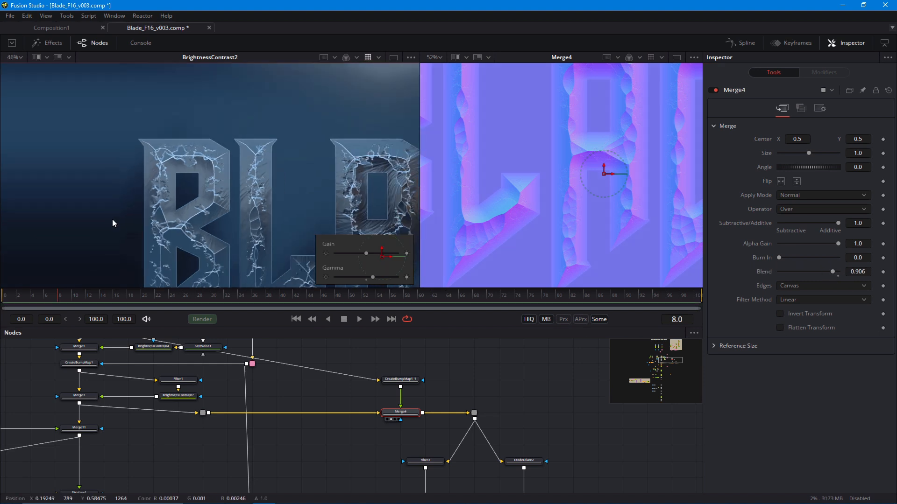
scroll(108, 202, up, 4)
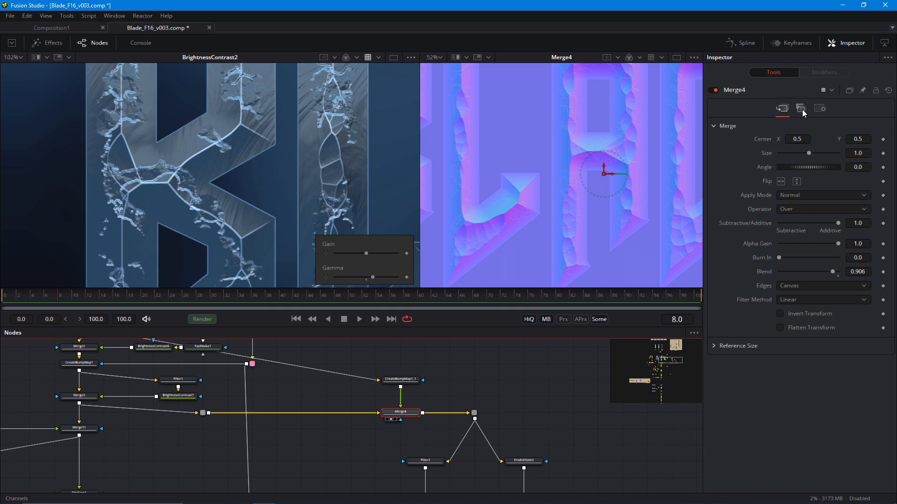
Turn off alpha channel processing for Merge4 and check the edge highlights across the title.
click(820, 108)
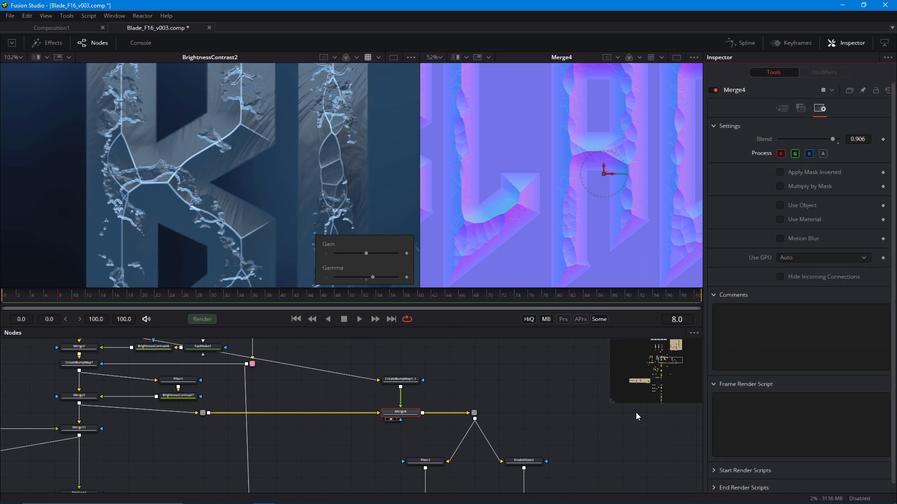
scroll(123, 204, down, 2)
scroll(102, 173, down, 2)
drag(172, 214, 175, 239)
Set BrightnessContrast2's gain to 10.7 and check the softened edge highlights on the letters.
drag(276, 456, 436, 408)
drag(245, 453, 300, 408)
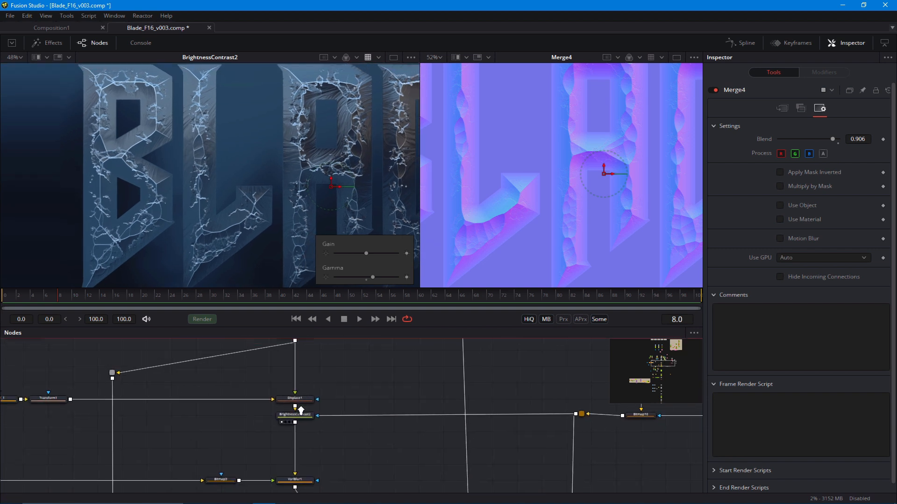
scroll(280, 397, up, 2)
click(322, 433)
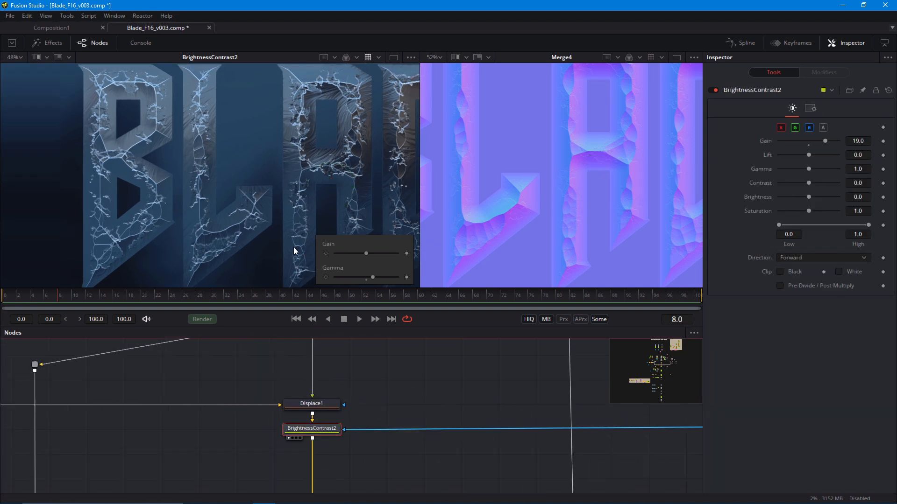
drag(825, 141, 818, 147)
drag(222, 186, 172, 232)
scroll(186, 212, up, 2)
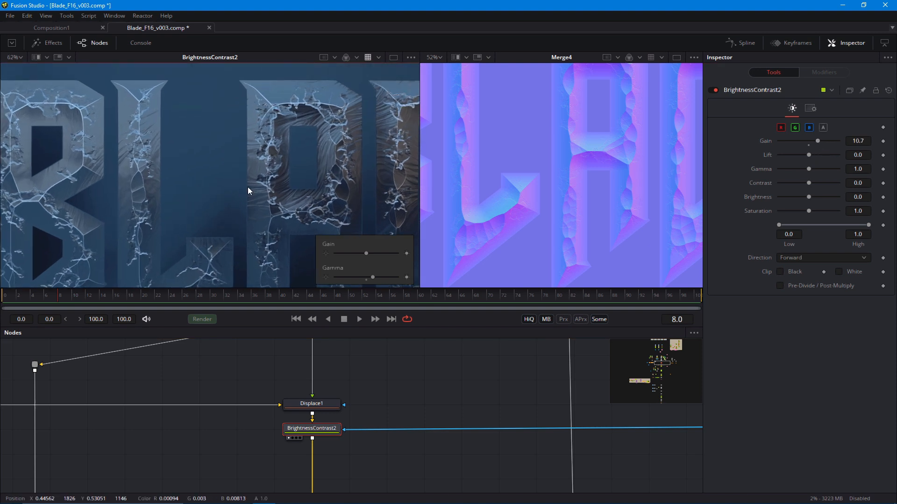
scroll(247, 187, up, 1)
drag(248, 196, 204, 223)
drag(248, 168, 174, 186)
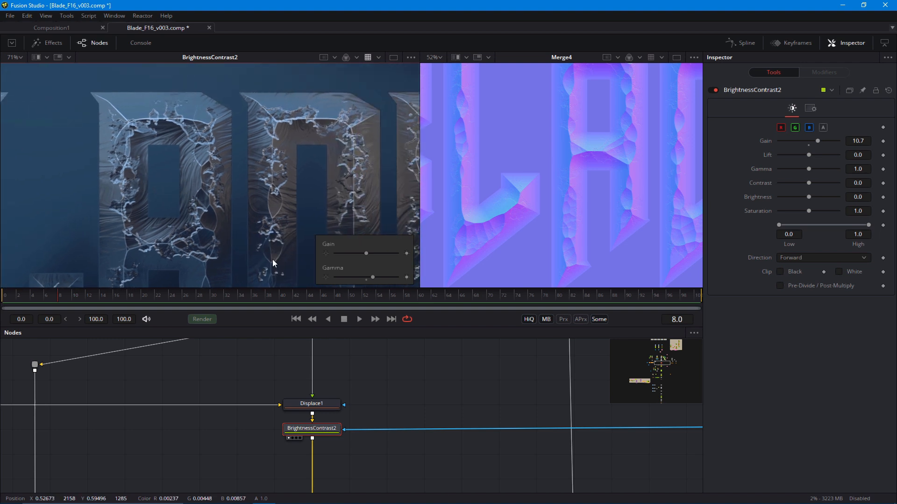
Set Merge4's blend to 0.9233 and check the cracks on the A and D letters.
drag(465, 421, 209, 353)
drag(371, 400, 226, 481)
drag(393, 350, 376, 463)
scroll(377, 409, up, 1)
click(376, 411)
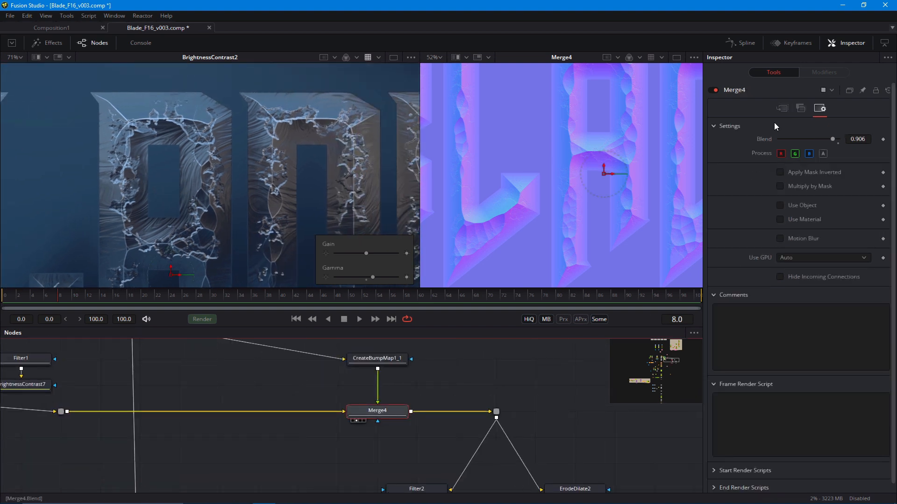
click(782, 108)
drag(138, 212, 132, 144)
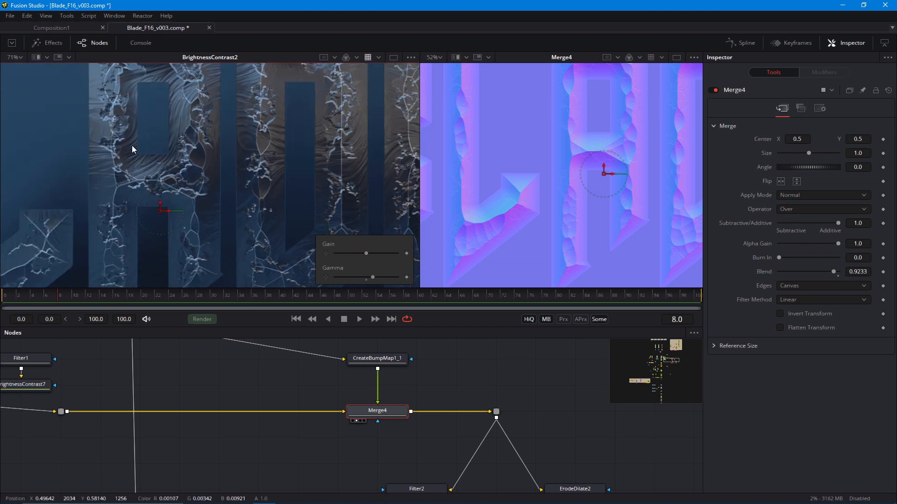
Display VariBlur1 in the first viewer and examine the blurred, eroded look of the whole title.
scroll(131, 145, down, 4)
drag(97, 276, 268, 277)
scroll(241, 422, down, 4)
drag(58, 486, 152, 245)
scroll(249, 367, up, 4)
drag(239, 225, 160, 231)
scroll(160, 231, up, 2)
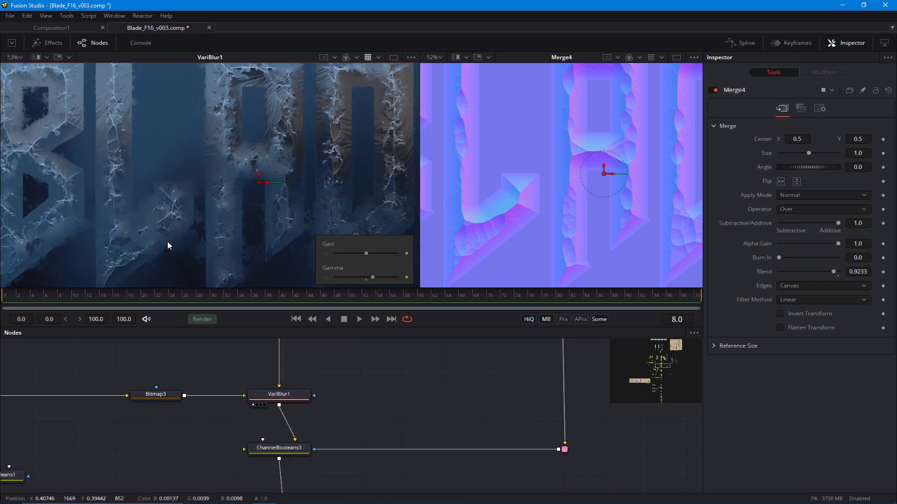
scroll(139, 229, down, 2)
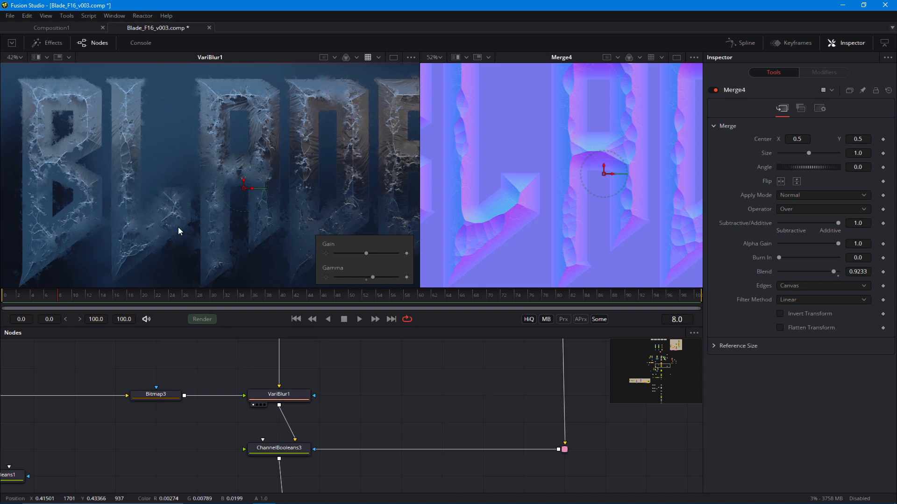
scroll(199, 225, down, 1)
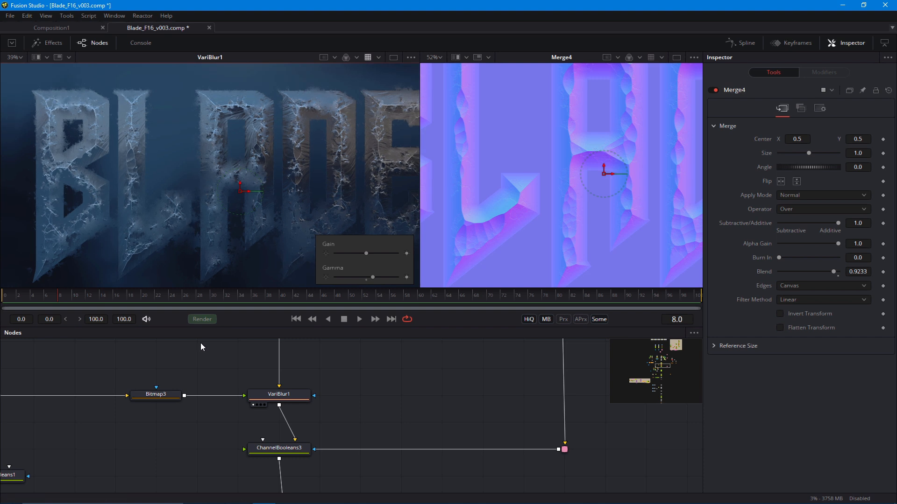
drag(230, 382, 224, 347)
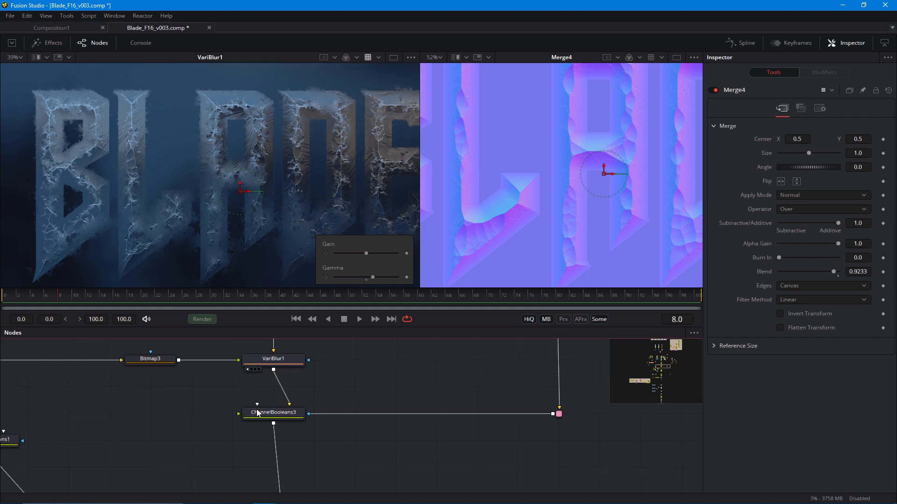
Display ChannelBooleans3, ChannelBooleans2 and ChannelBooleans2_1 in turn in the first viewer and compare the title's shading.
drag(261, 413, 189, 248)
drag(256, 486, 235, 441)
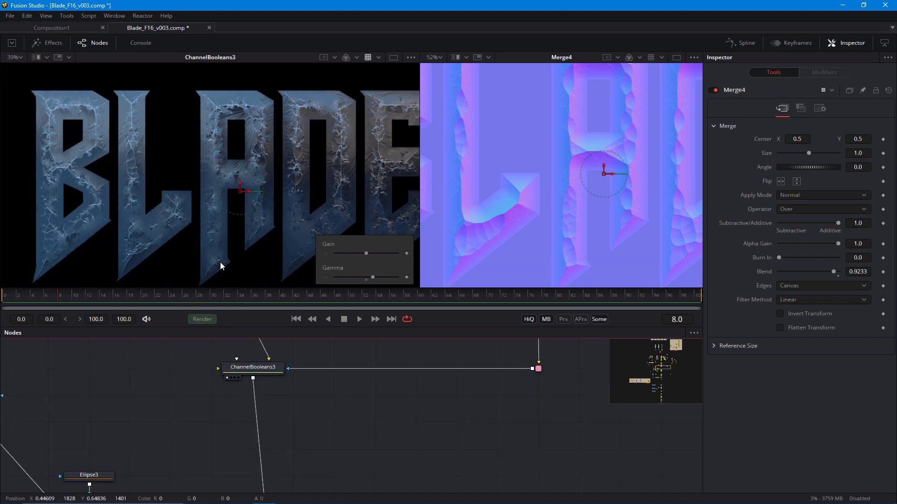
scroll(247, 457, down, 3)
click(228, 454)
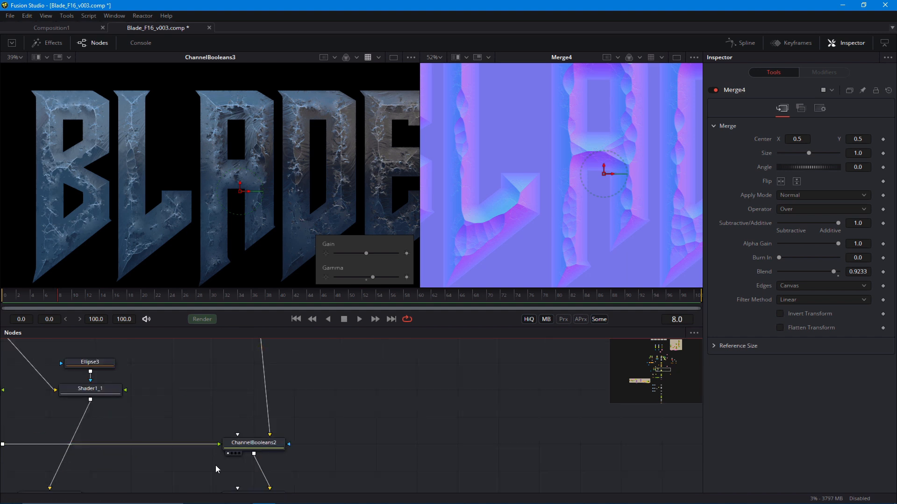
drag(217, 469, 242, 461)
drag(222, 226, 233, 191)
drag(198, 383, 191, 301)
click(245, 418)
scroll(187, 240, up, 2)
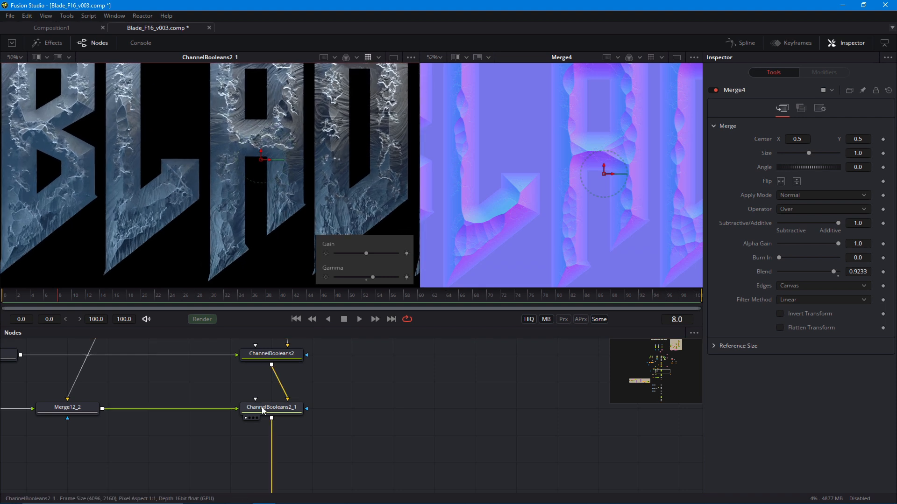
Set ChannelBooleans2_1's blend to 0.142 and check the reflections on the letters.
click(262, 407)
click(820, 108)
drag(834, 138, 789, 139)
scroll(190, 244, down, 2)
scroll(163, 173, up, 2)
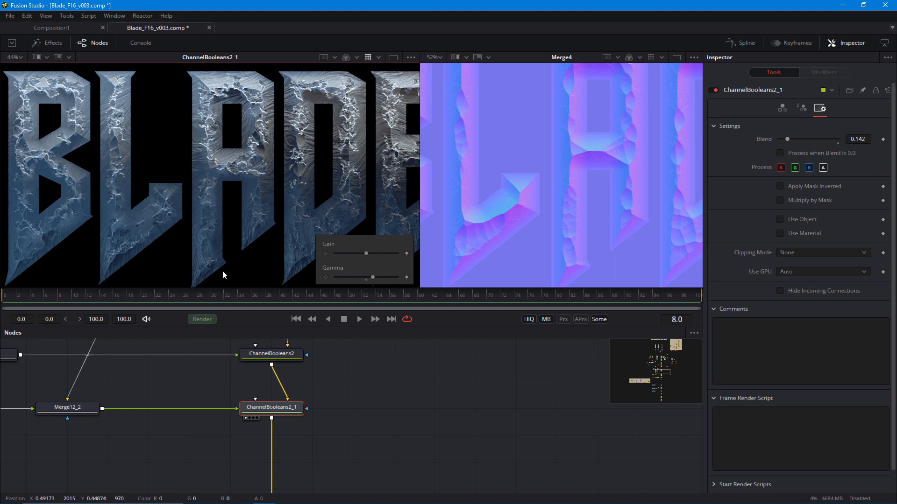
Select IN_ExtractMSK in Underlay3 and display it in the second viewer.
scroll(327, 443, down, 4)
drag(192, 400, 189, 466)
drag(272, 360, 263, 486)
scroll(207, 401, up, 3)
click(223, 389)
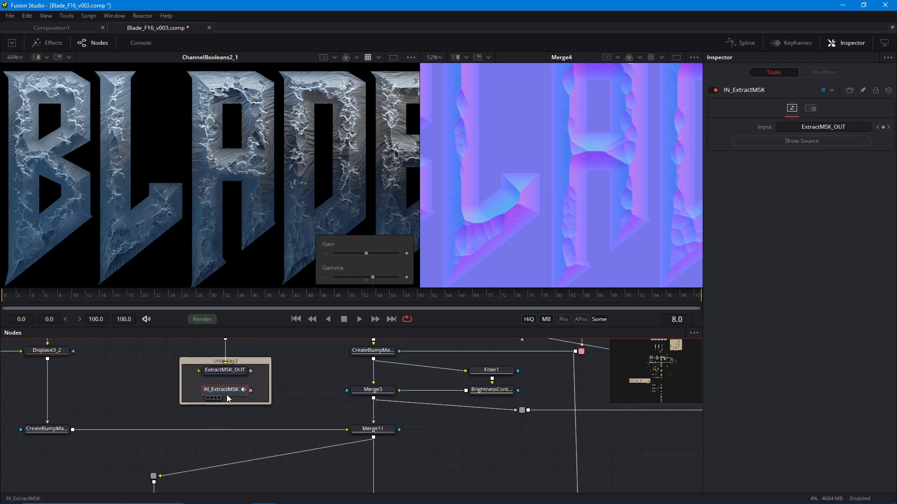
key(2)
drag(274, 414, 248, 435)
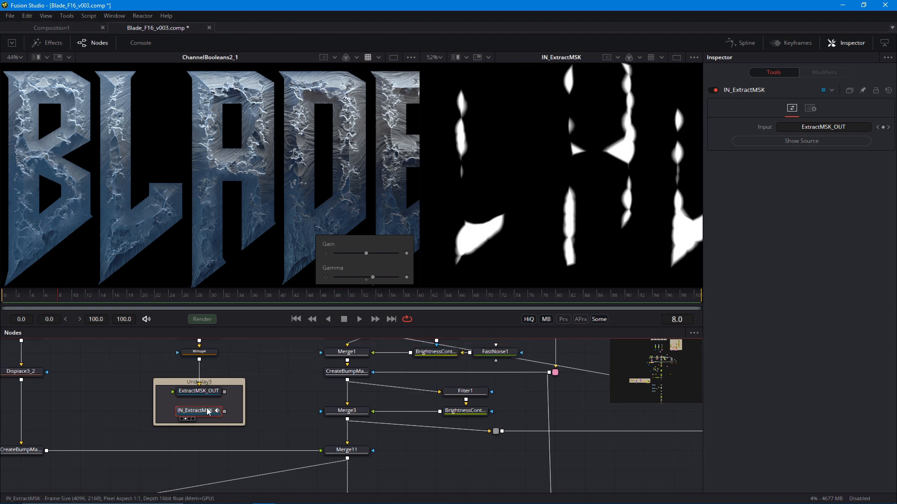
Paste an instance of IN_ExtractMSK into the empty space below Merge12_2.
scroll(214, 436, down, 3)
drag(150, 424, 146, 244)
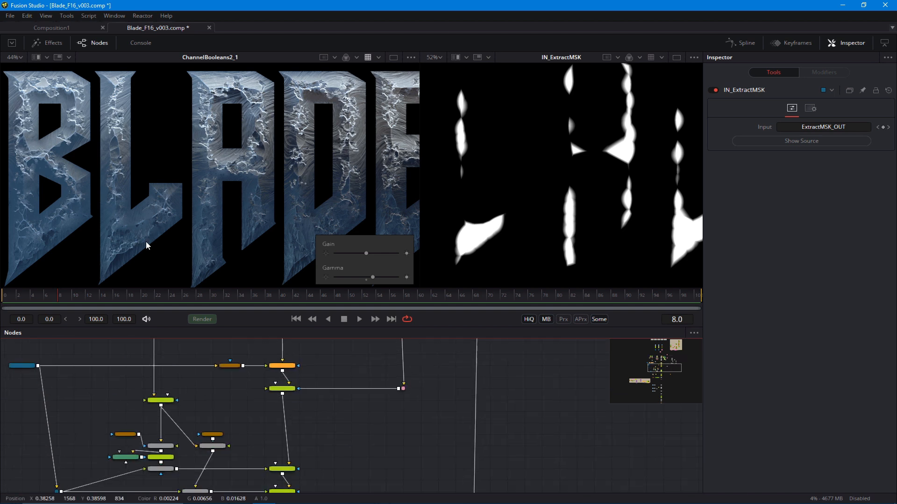
drag(177, 396, 155, 259)
scroll(192, 377, up, 3)
drag(253, 412, 307, 446)
drag(267, 407, 256, 357)
key(ctrl+shift+v)
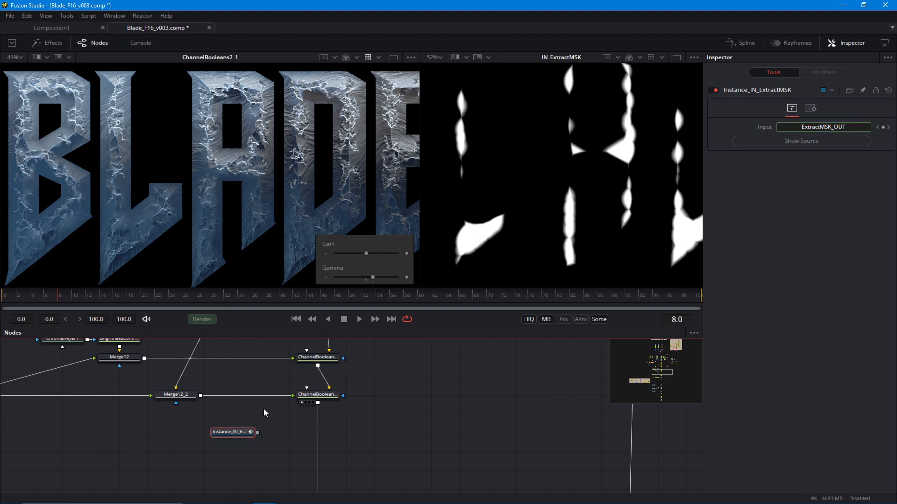
Add a Brightness / Contrast node after ChannelBooleans2_1 and mask it with the IN_ExtractMSK instance.
click(315, 398)
key(shift+space)
text(bc)
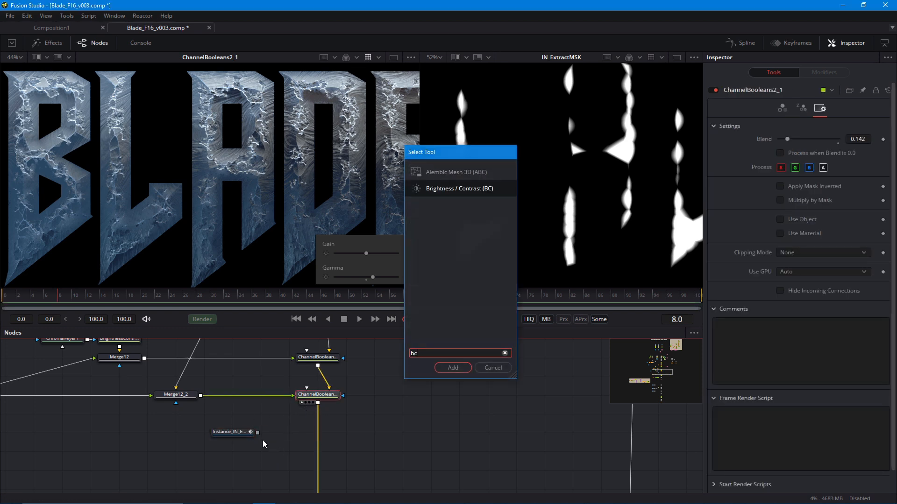
key(Return)
drag(258, 433, 301, 436)
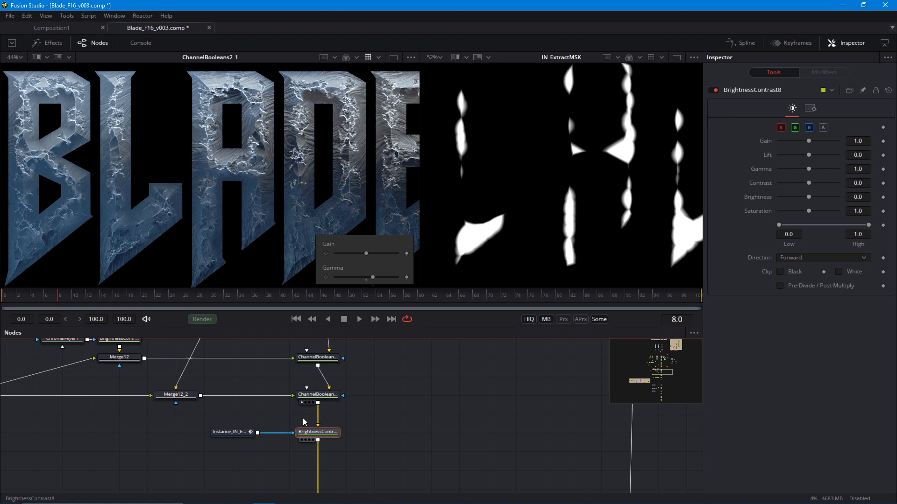
Display BrightnessContrast8 in the first viewer, lower its gain to 0.13 and check the darkened eroded areas.
key(1)
drag(809, 141, 796, 142)
scroll(164, 262, down, 1)
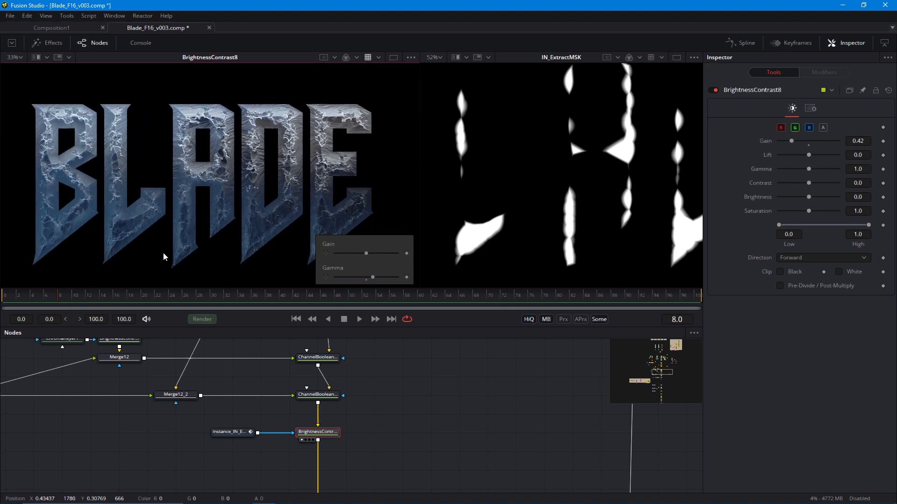
scroll(173, 259, up, 2)
drag(790, 144, 780, 144)
scroll(170, 262, down, 2)
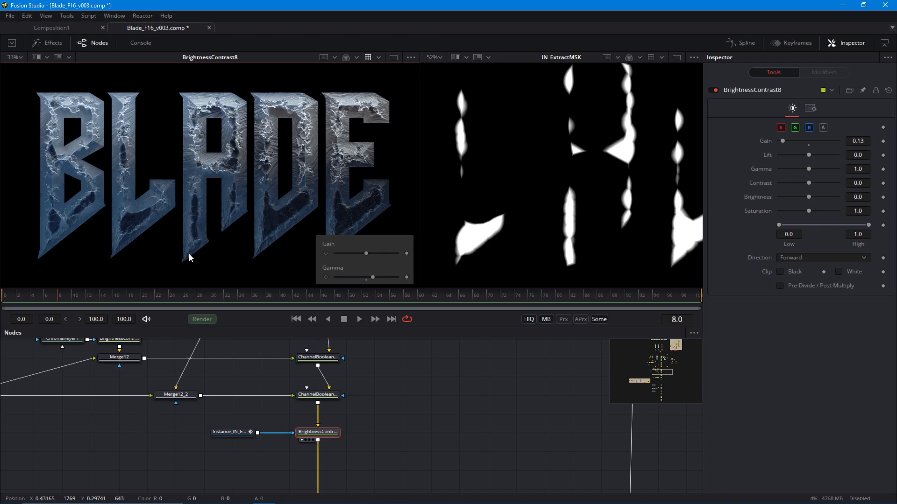
scroll(190, 254, up, 3)
drag(159, 248, 208, 249)
scroll(172, 218, down, 2)
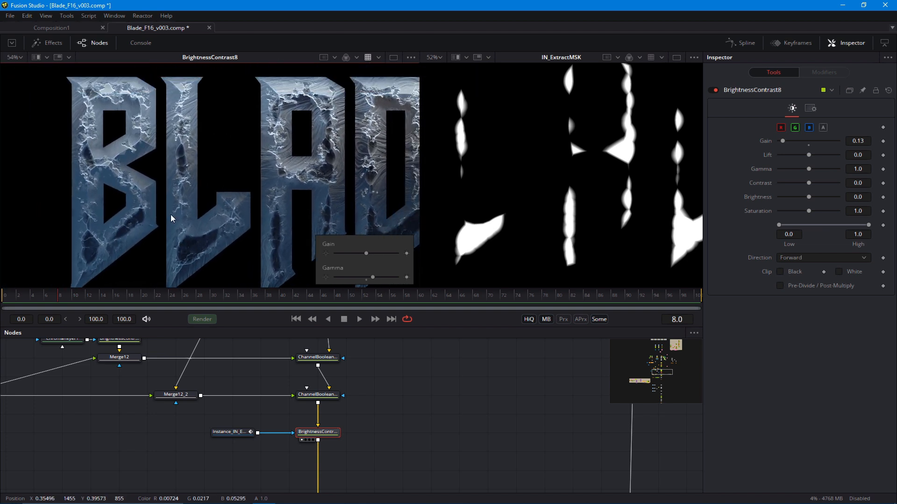
drag(207, 206, 180, 203)
drag(239, 265, 208, 239)
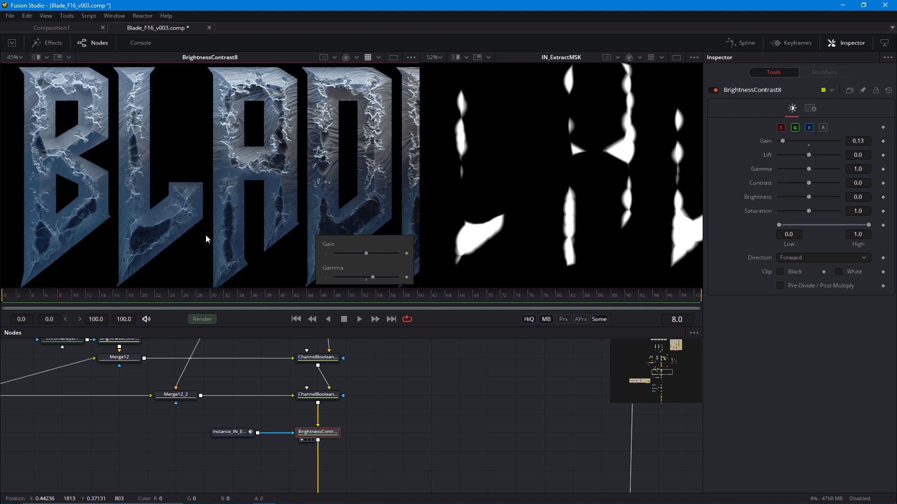
Set Bitmap4's high threshold to 0.017 to harden the edges of the extracted mask.
scroll(215, 347, down, 2)
drag(214, 348, 234, 430)
scroll(224, 392, down, 3)
drag(220, 367, 262, 432)
scroll(355, 408, up, 5)
scroll(355, 408, up, 2)
click(310, 410)
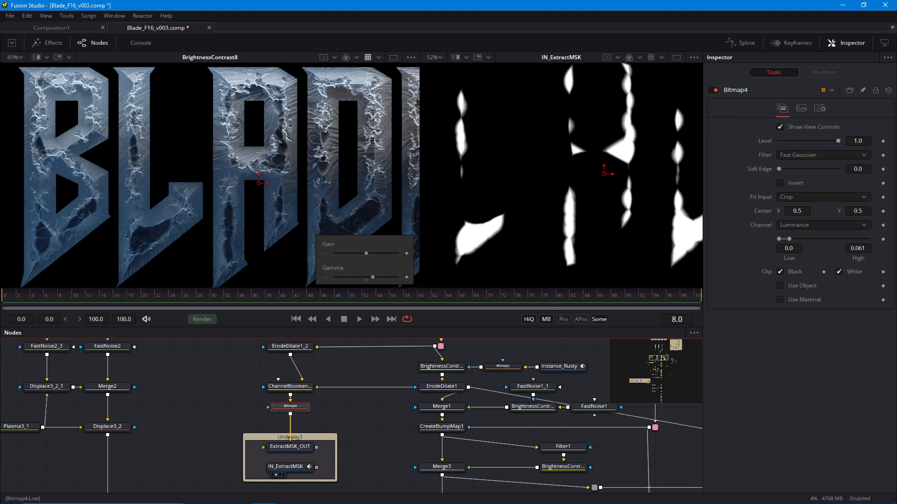
drag(789, 239, 785, 239)
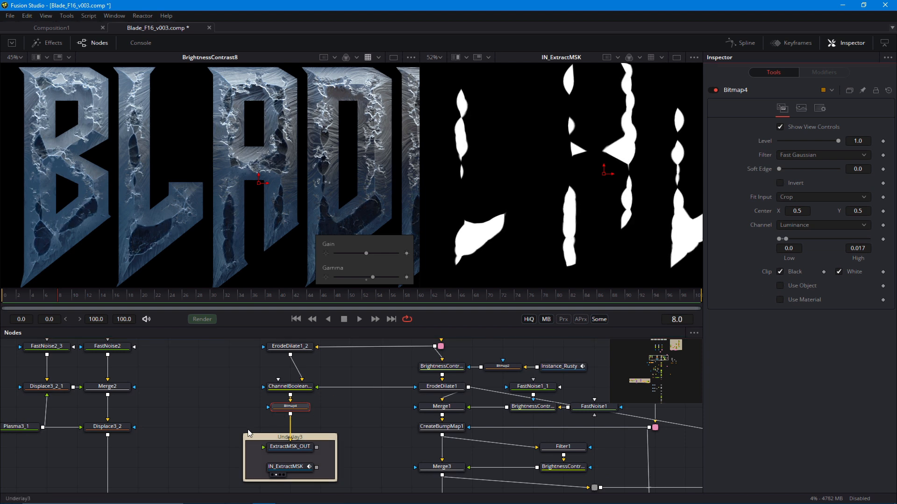
Set BrightnessContrast8's gain to 0.5 and check the eroded areas across the title.
scroll(135, 209, down, 2)
drag(364, 481, 261, 299)
drag(328, 454, 262, 175)
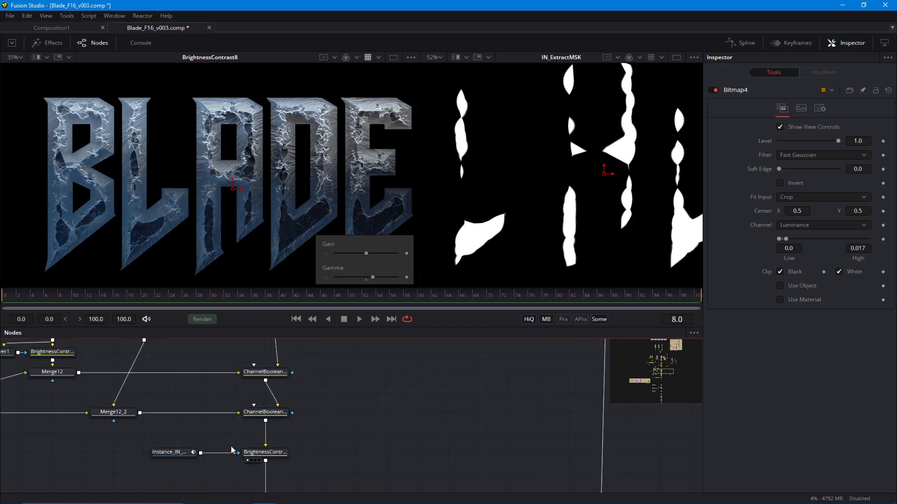
scroll(231, 449, up, 2)
drag(290, 459, 315, 388)
click(316, 388)
drag(781, 141, 793, 145)
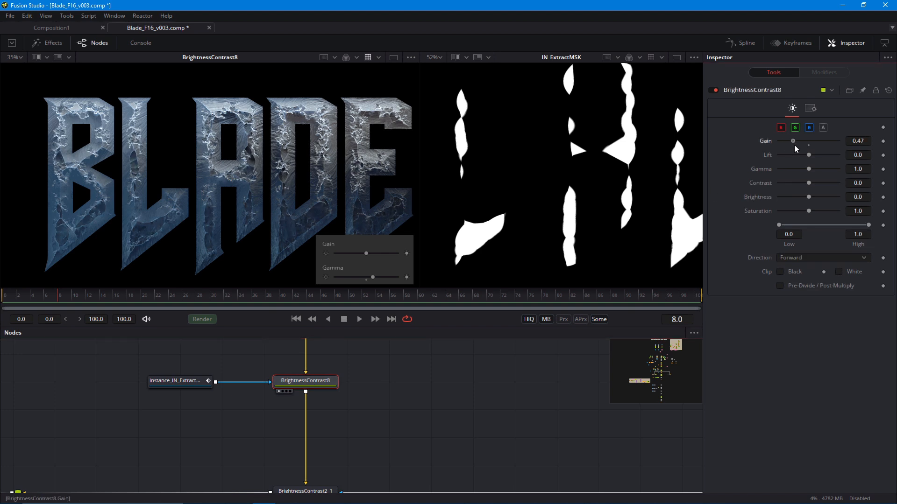
scroll(262, 240, up, 4)
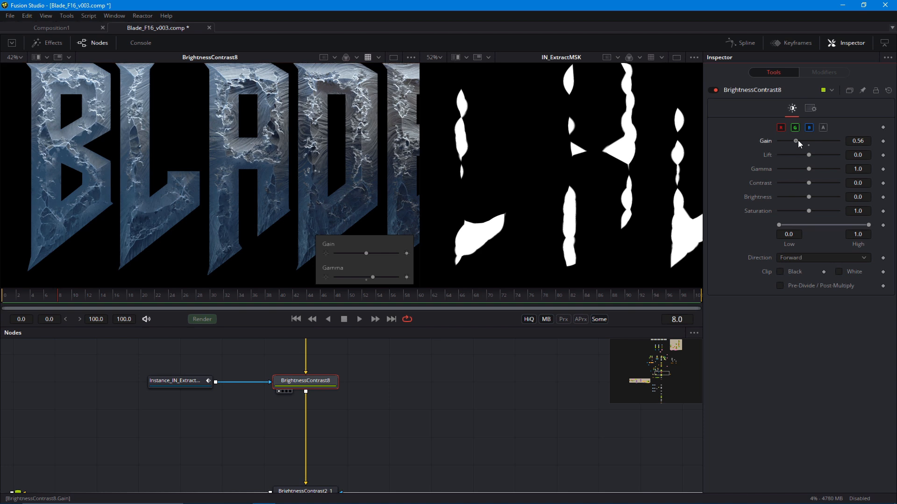
drag(812, 145, 792, 139)
scroll(196, 248, down, 3)
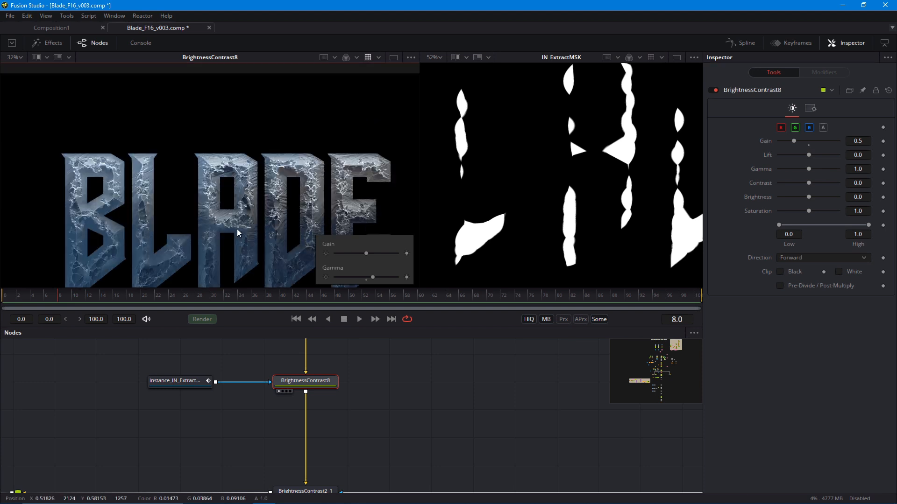
Examine the eroded surface detail up close on the A, D and L letters.
scroll(238, 233, up, 3)
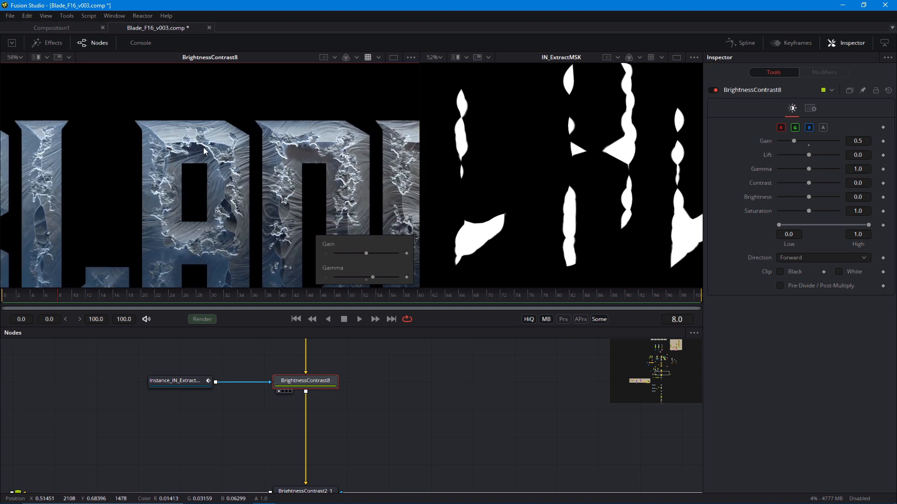
scroll(212, 162, up, 2)
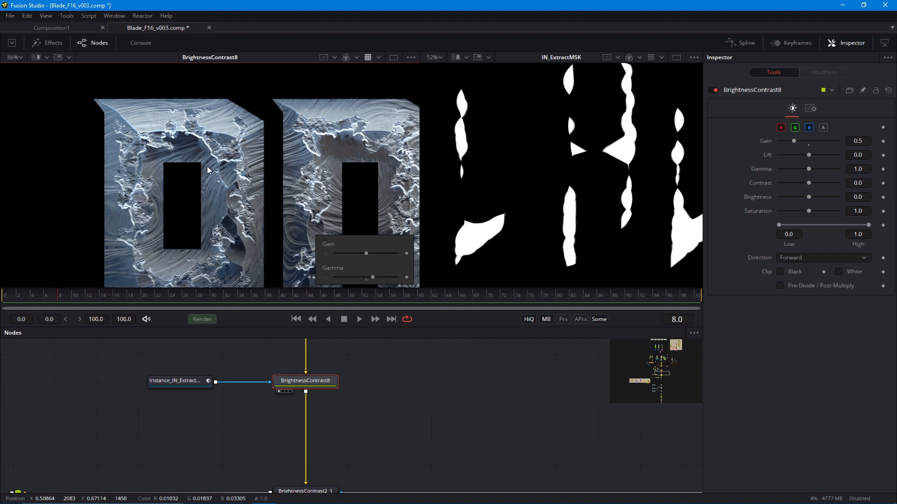
scroll(211, 150, up, 1)
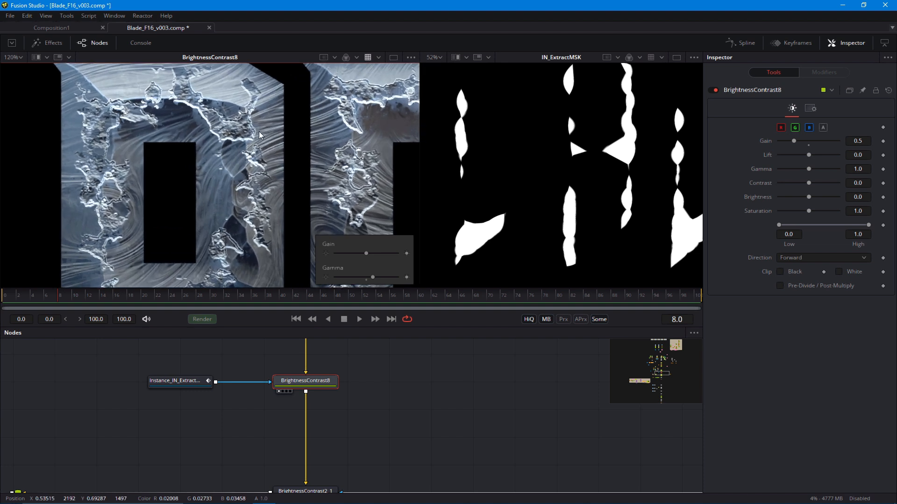
scroll(189, 119, down, 3)
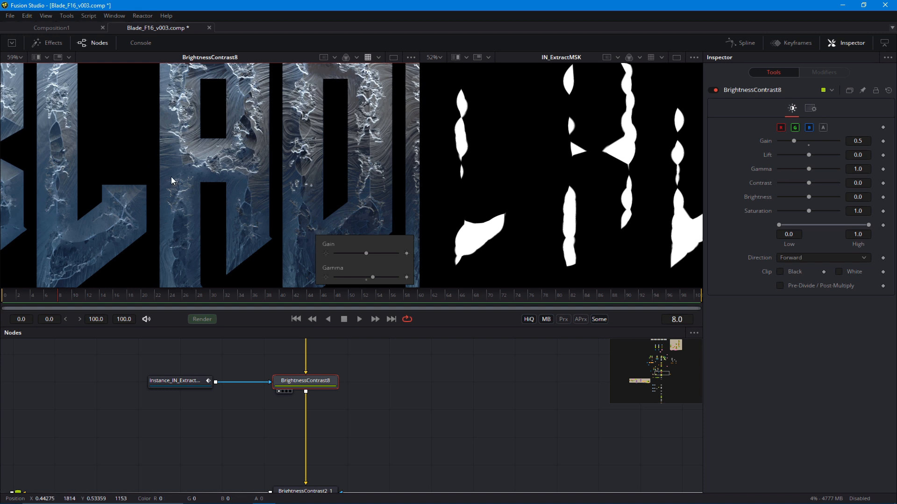
scroll(178, 201, down, 1)
scroll(230, 258, up, 3)
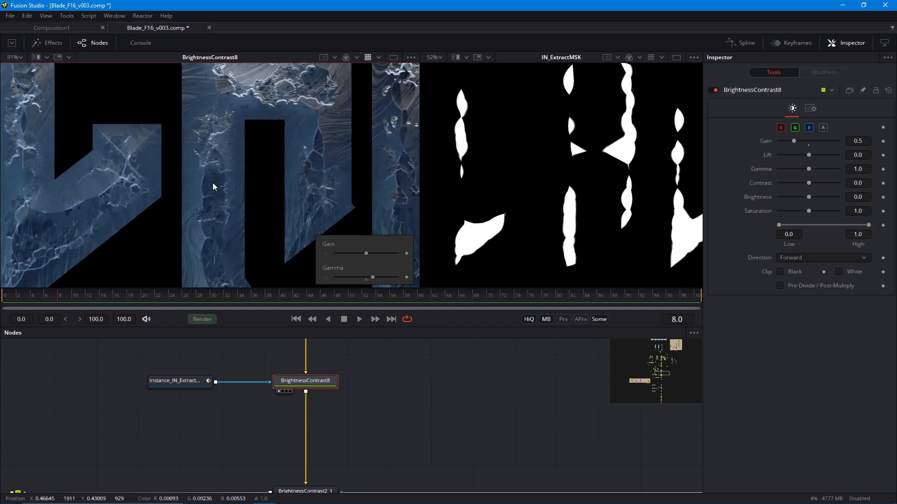
drag(133, 239, 224, 237)
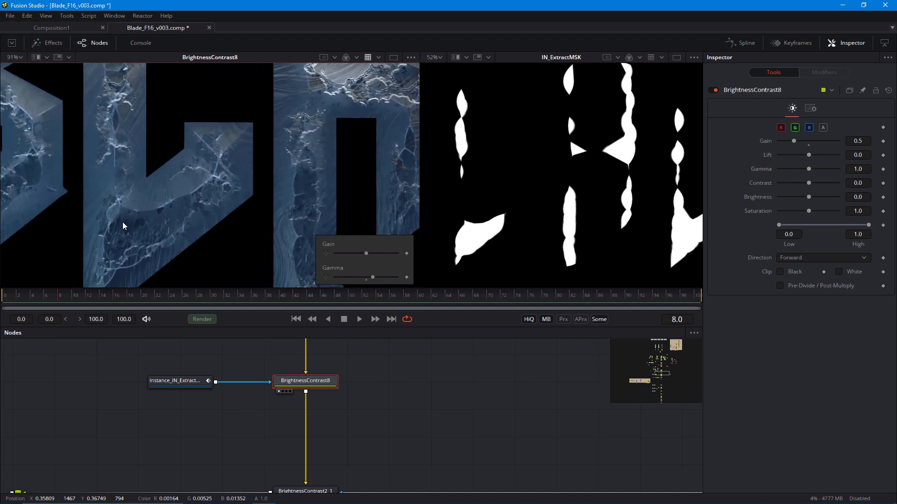
Select the original IN_ExtractMSK node in Underlay3 for instancing.
scroll(175, 405, down, 3)
drag(112, 344, 205, 451)
drag(210, 396, 228, 456)
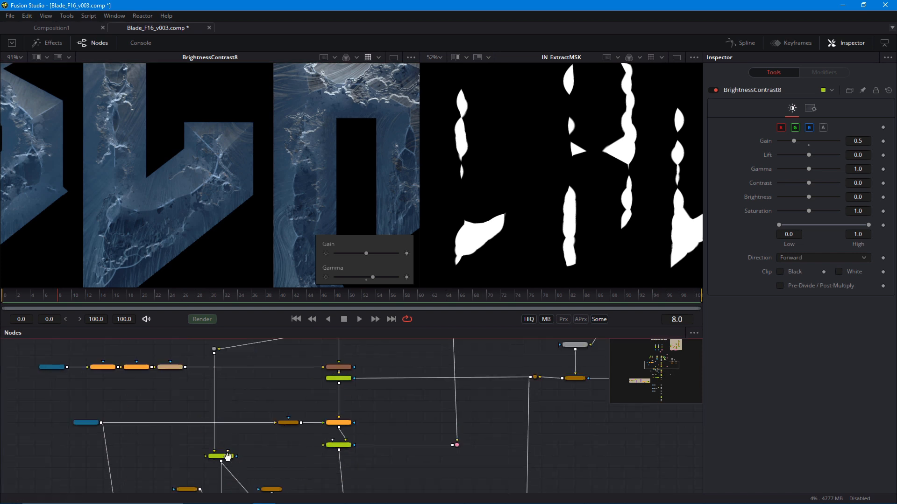
drag(276, 372, 284, 488)
scroll(328, 448, up, 3)
click(238, 412)
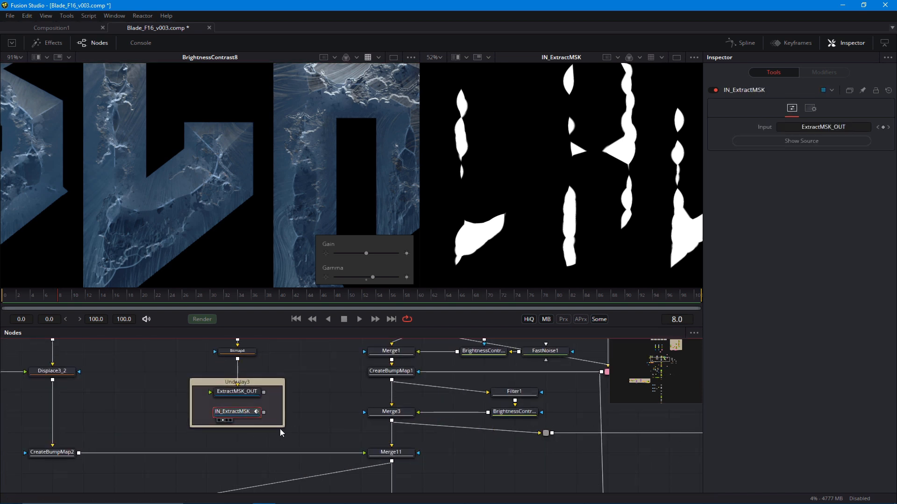
Display Merge3 and Merge11 in turn in the first viewer to compare their bump maps.
drag(389, 412, 182, 181)
scroll(271, 410, up, 1)
drag(253, 402, 251, 335)
click(234, 375)
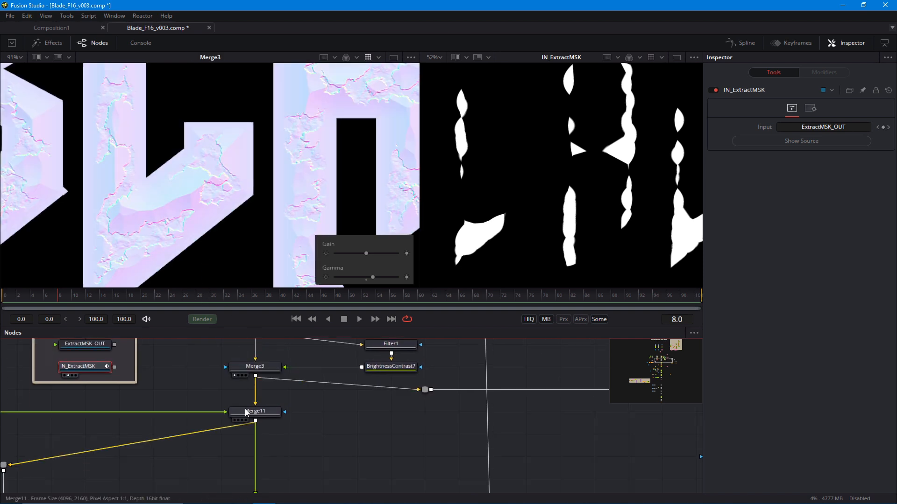
click(235, 421)
Paste an IN_ExtractMSK instance beside Merge11, connect it as Merge11's mask and lower the first viewer's gamma.
drag(245, 433, 339, 426)
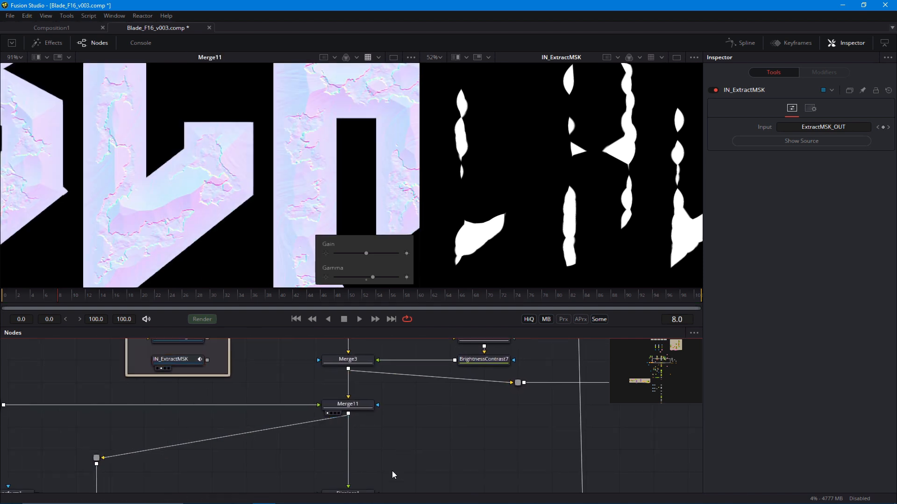
drag(461, 429, 493, 430)
drag(360, 425, 306, 420)
drag(372, 277, 361, 280)
drag(460, 423, 325, 400)
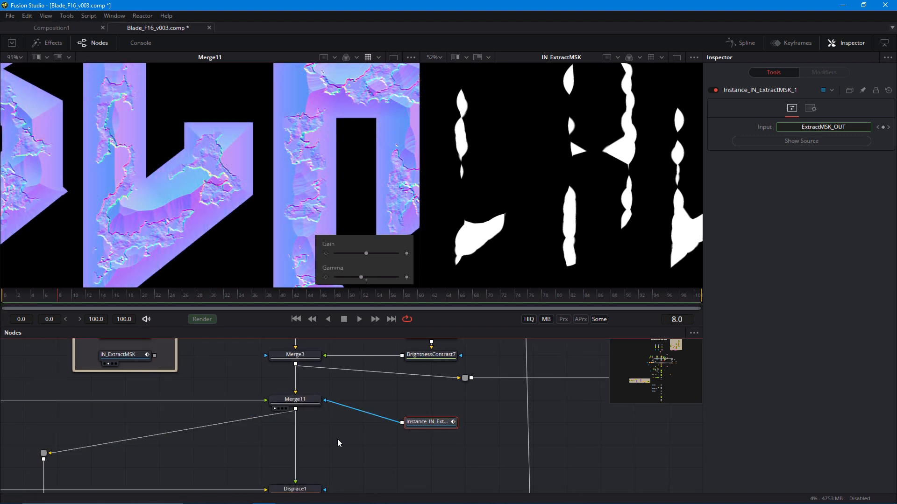
drag(425, 430, 390, 407)
Apply Merge11's mask inverted and check the bump map on the letters.
click(294, 399)
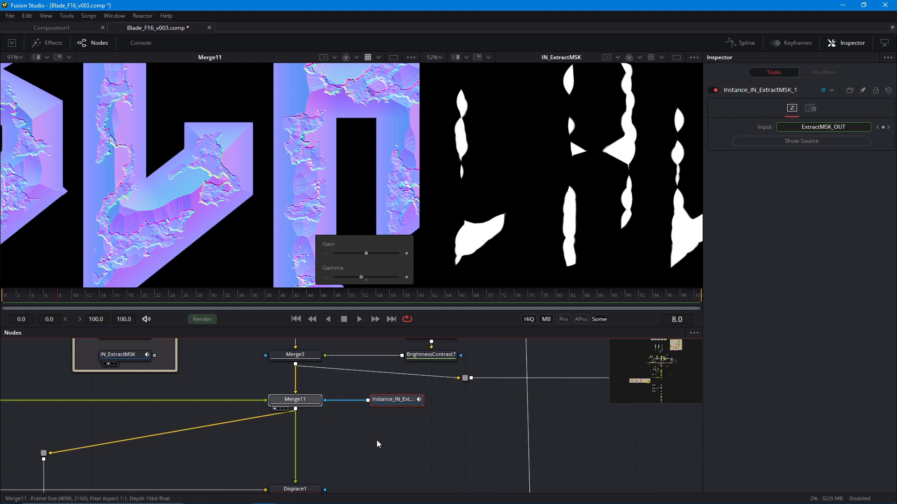
click(800, 108)
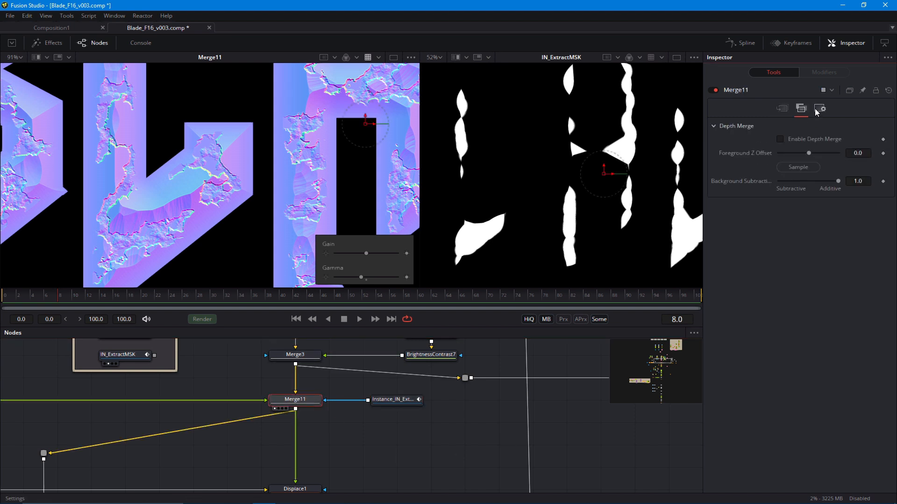
click(819, 108)
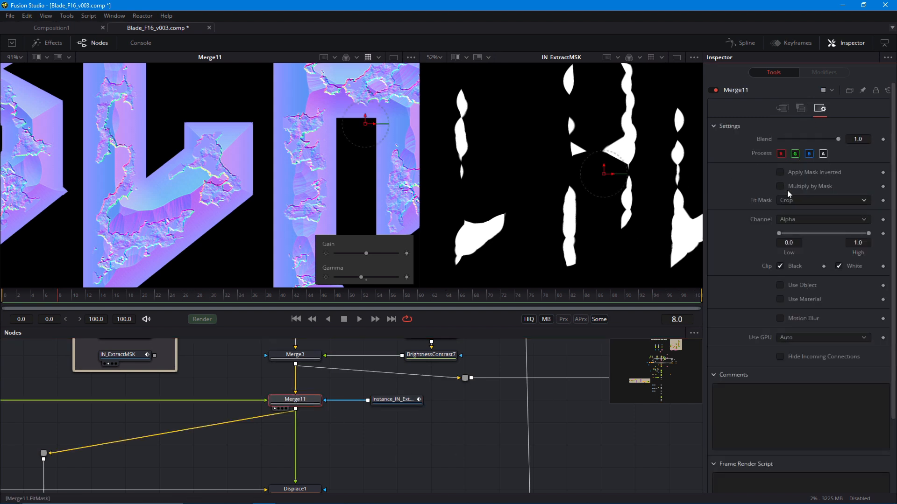
click(779, 172)
scroll(251, 258, down, 2)
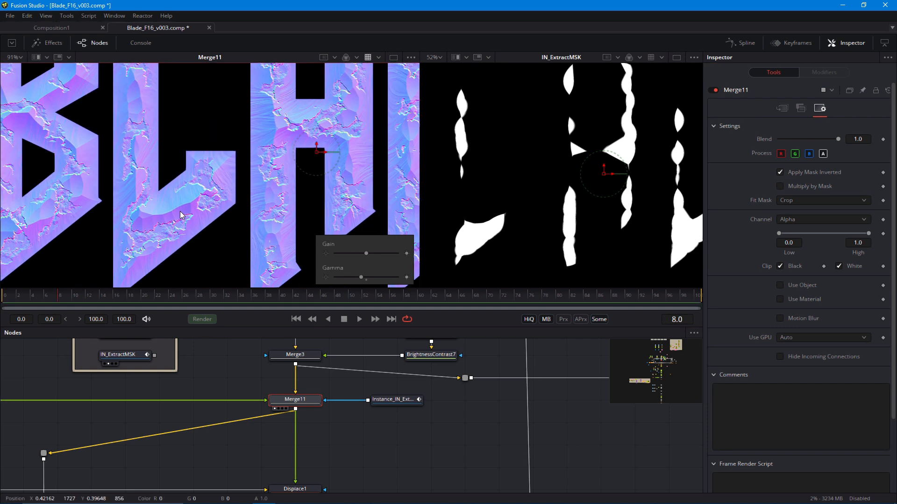
Examine Merge11's masked bump map up close on the individual letters and across the whole BLADE title.
scroll(223, 215, up, 3)
drag(162, 232, 241, 266)
scroll(217, 245, down, 2)
drag(181, 216, 205, 307)
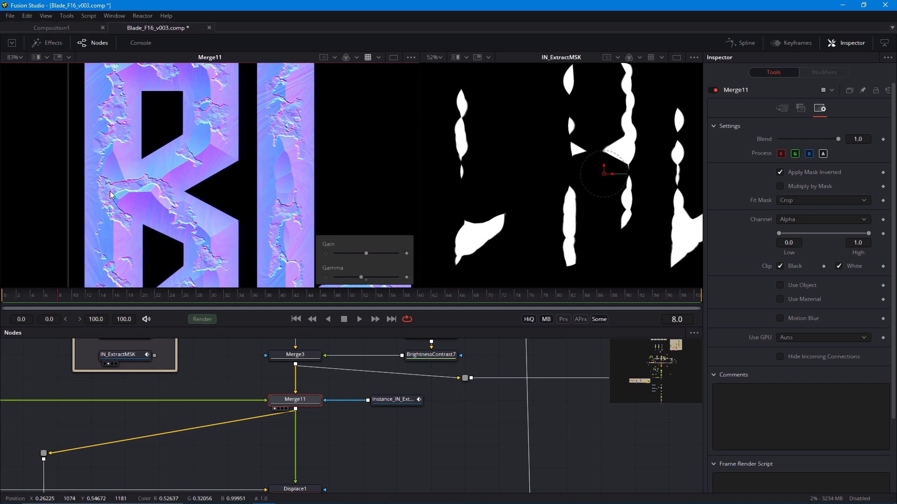
drag(180, 215, 175, 271)
scroll(196, 248, down, 5)
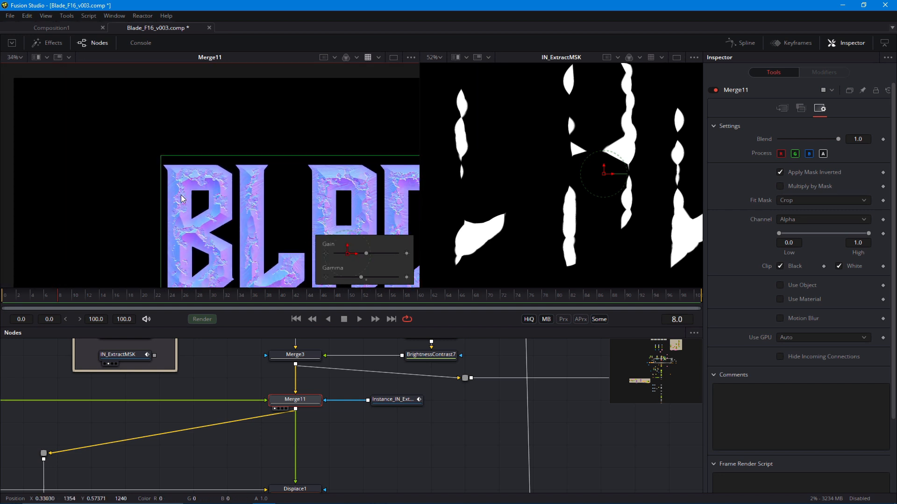
drag(298, 224, 187, 168)
scroll(275, 233, up, 2)
scroll(276, 237, up, 3)
drag(276, 259, 266, 247)
scroll(267, 248, down, 5)
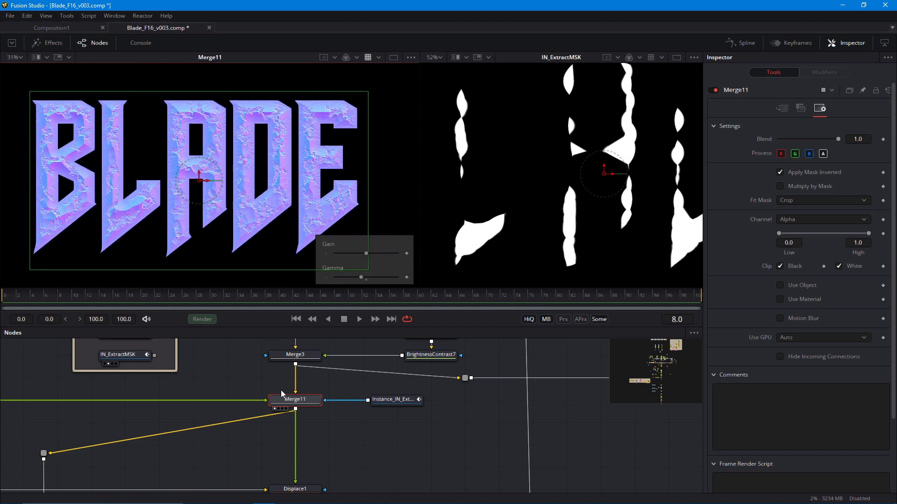
Display BrightnessContrast2, ChannelBooleans2, BrightnessContrast2_1 and FastExpoGlow1 in turn in the first viewer to check the lit title.
drag(295, 465, 249, 343)
click(227, 399)
drag(196, 404, 214, 309)
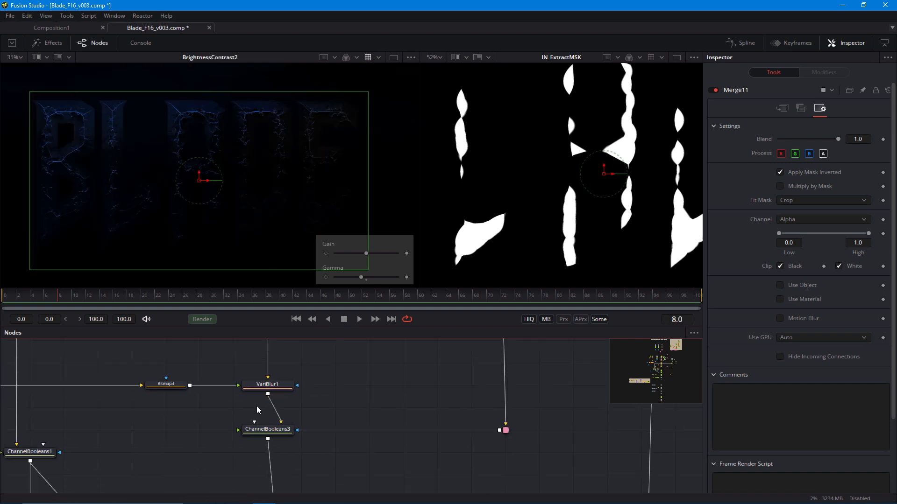
drag(263, 391, 241, 234)
click(241, 449)
drag(250, 472, 266, 310)
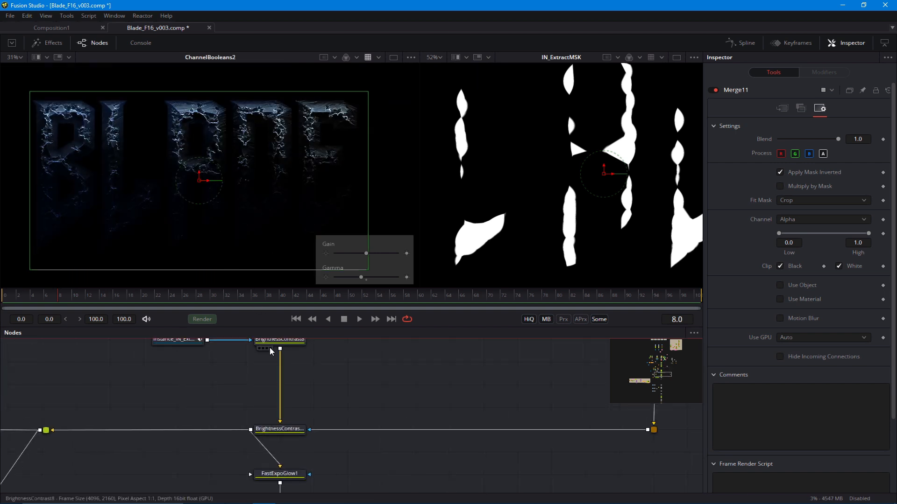
drag(271, 351, 265, 438)
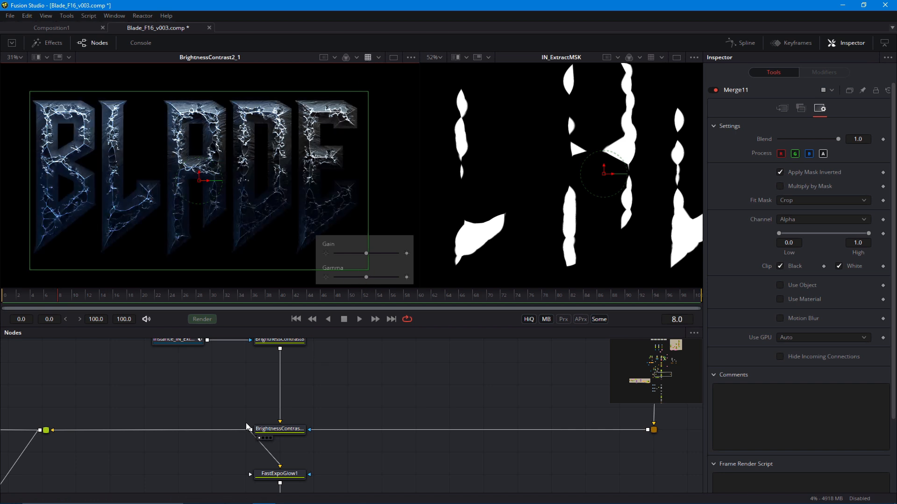
scroll(247, 425, down, 3)
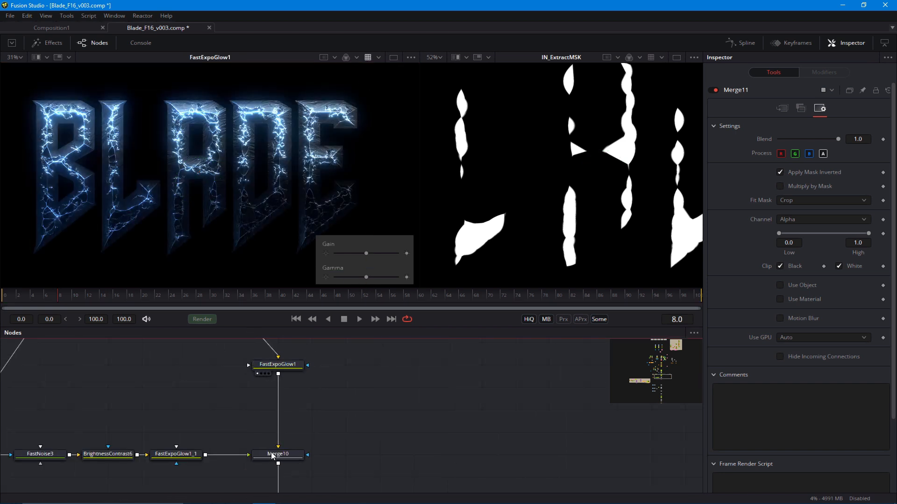
Lower the Gain of FastExpoGlow1 to 0.239 to soften the glow on the letters.
click(283, 369)
scroll(288, 203, up, 4)
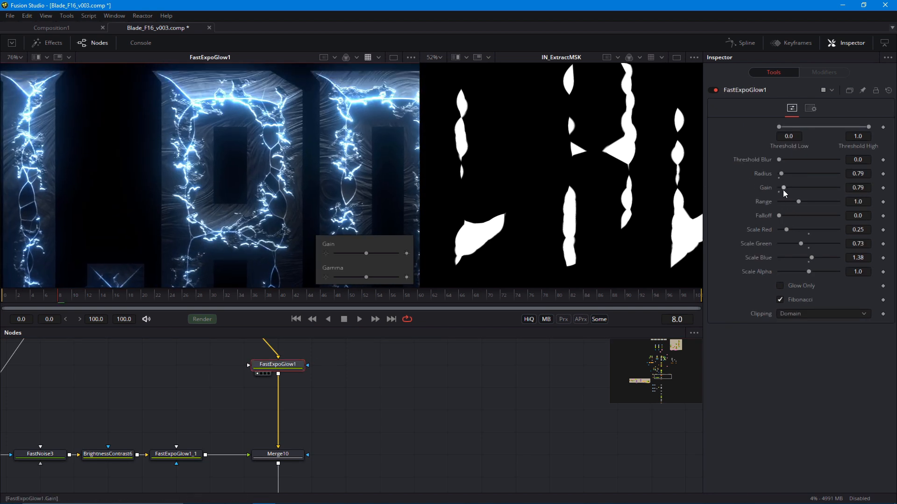
drag(782, 190, 779, 189)
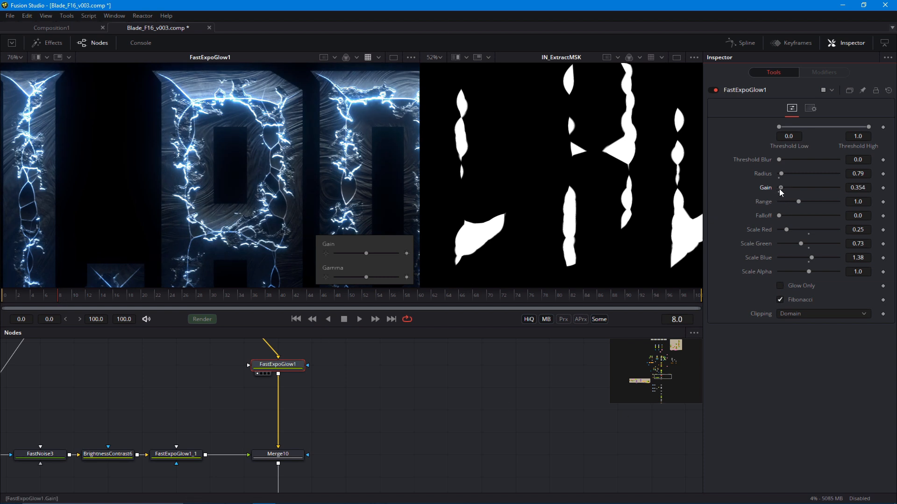
scroll(158, 214, down, 3)
scroll(158, 214, down, 1)
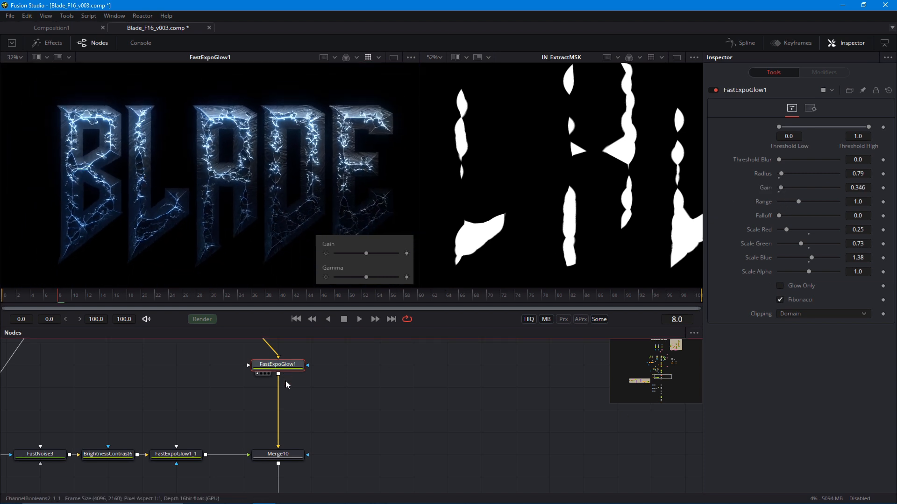
scroll(230, 236, up, 2)
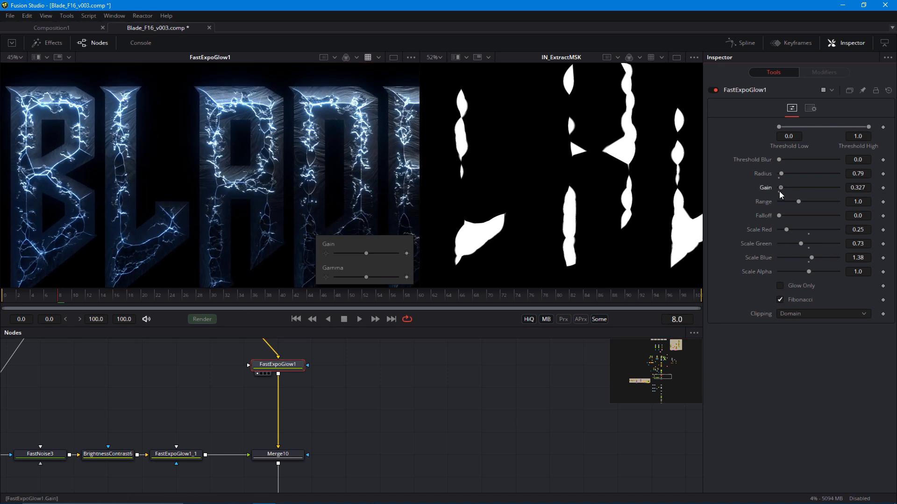
mouse_move(779, 191)
mouse_down()
mouse_move(778, 200)
mouse_move(779, 190)
mouse_up()
click(270, 369)
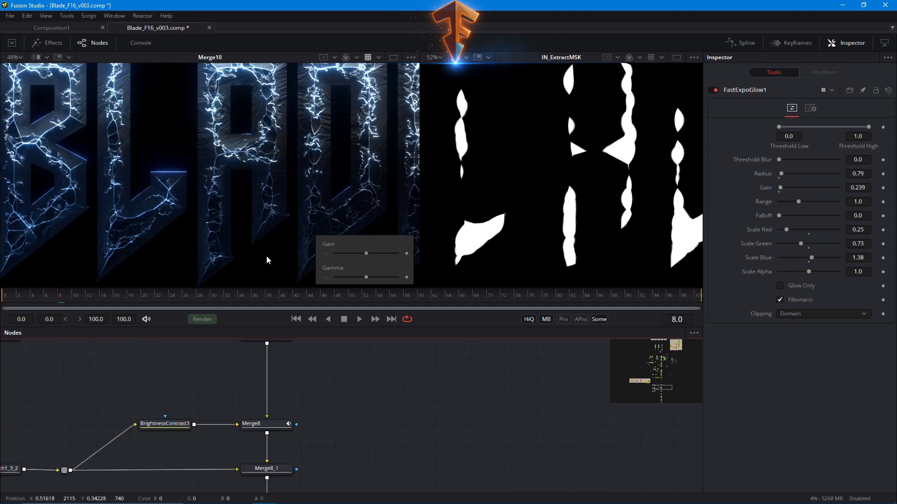
Widen the first viewer and display the final Sharpen2 node in it to inspect the finished title.
drag(256, 346, 260, 288)
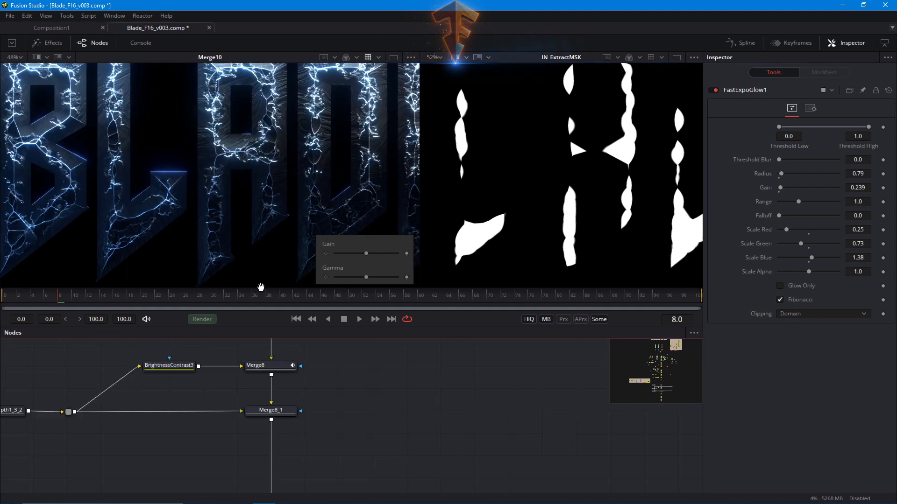
drag(254, 472, 250, 280)
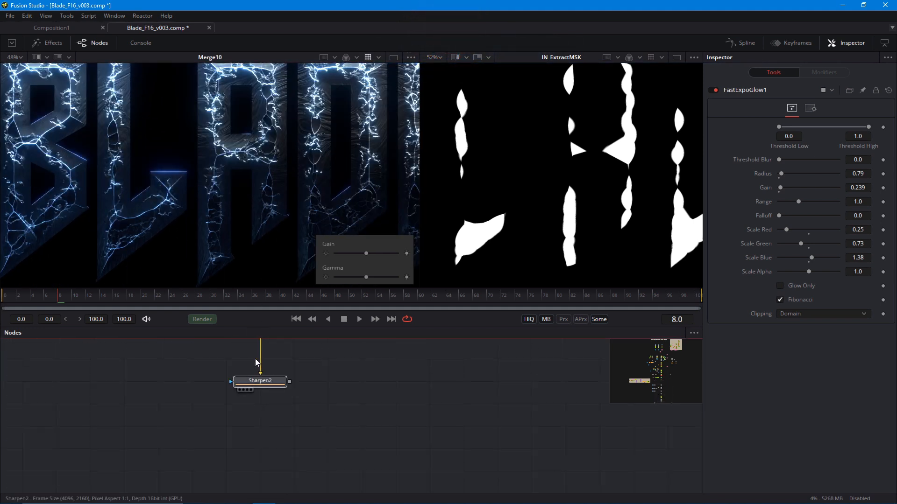
drag(420, 166, 595, 165)
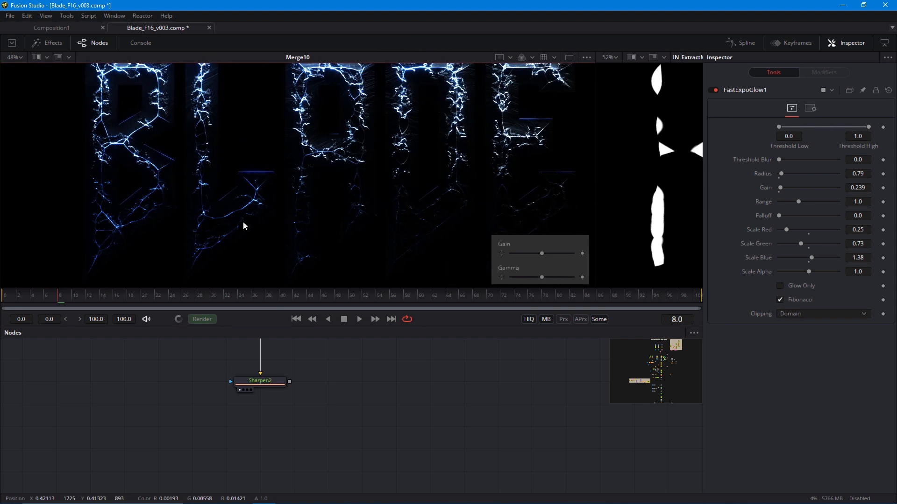
key(1)
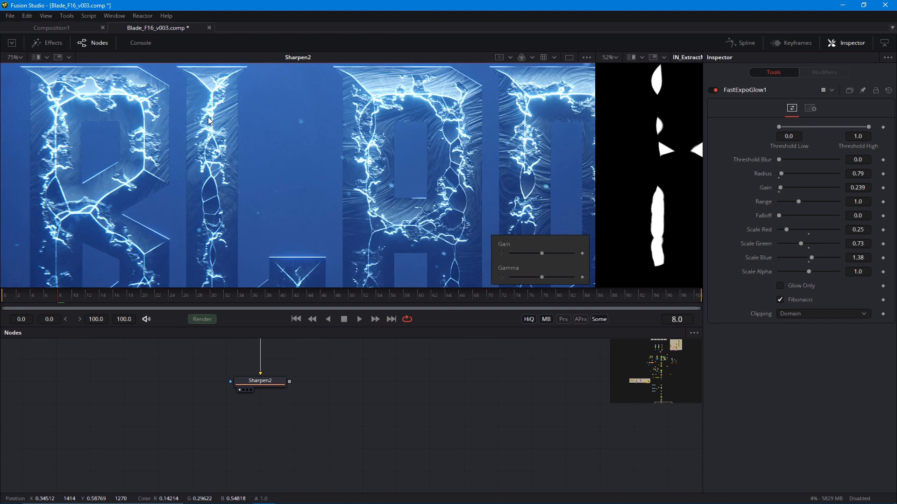
drag(236, 186, 201, 203)
Set the Gain of BrightnessContrast2_1 to 2.8 and check the less bright cracks in the final image.
drag(284, 341, 248, 464)
drag(271, 355, 266, 451)
drag(265, 384, 262, 455)
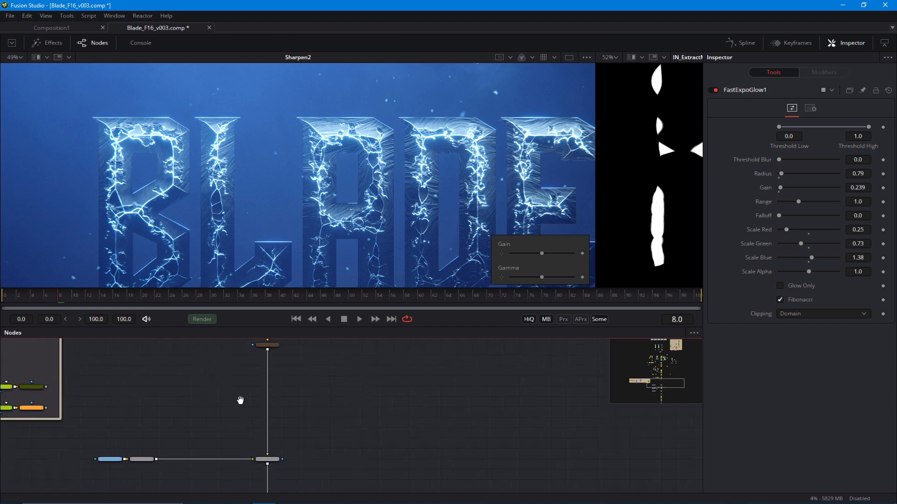
drag(240, 401, 247, 440)
drag(231, 384, 229, 432)
scroll(238, 421, up, 2)
drag(263, 400, 264, 467)
drag(272, 380, 270, 458)
drag(273, 420, 272, 486)
drag(274, 348, 309, 474)
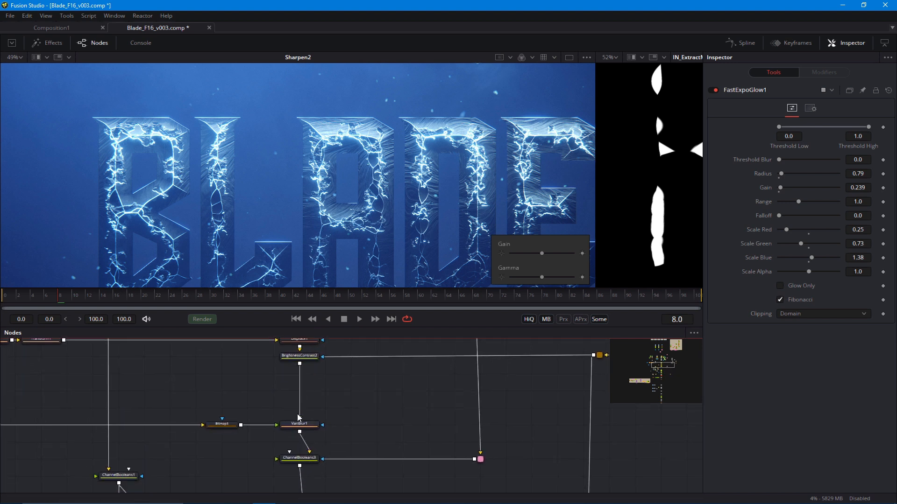
drag(298, 414, 282, 362)
drag(285, 474, 281, 354)
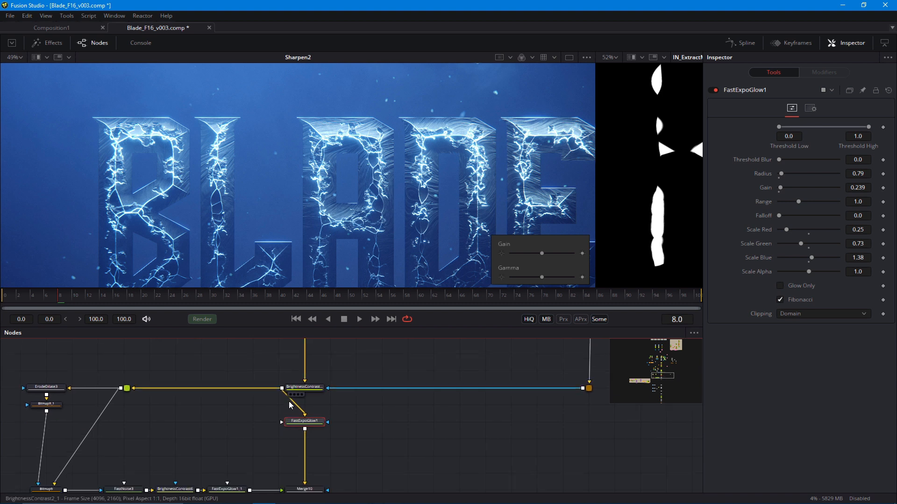
click(310, 388)
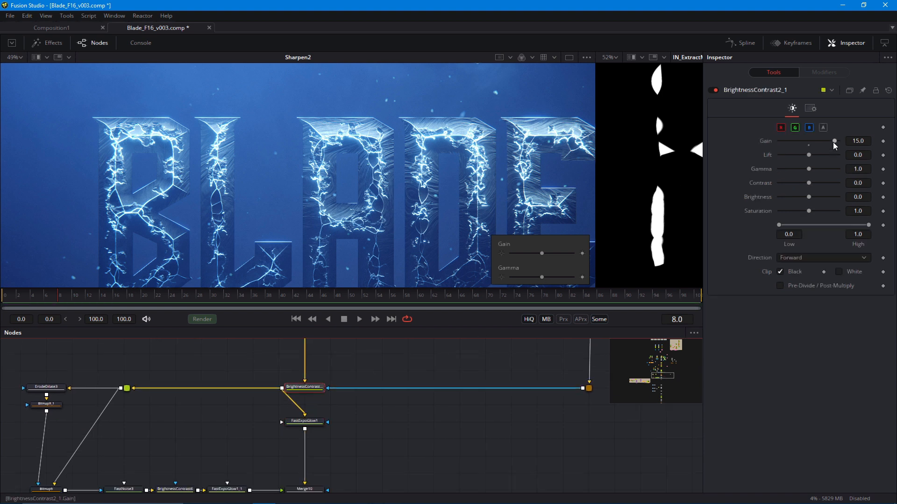
drag(833, 142, 812, 148)
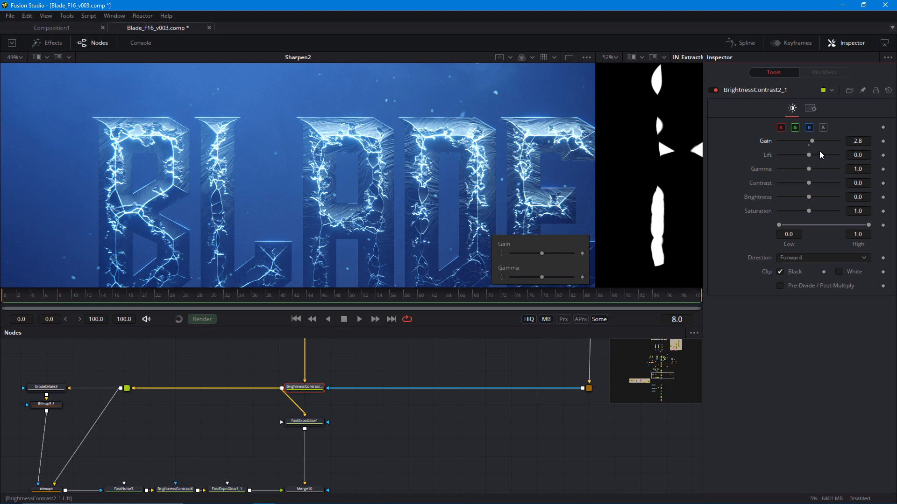
drag(238, 273, 195, 222)
scroll(359, 214, up, 4)
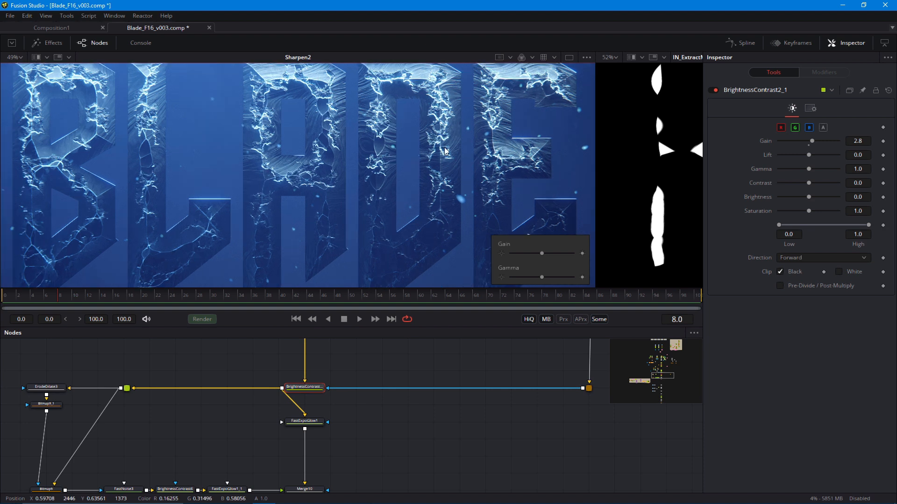
scroll(360, 215, down, 2)
Display BrightnessContrast8 and ChannelBooleans2 in the first viewer and examine the eroded edges of the letters up close.
drag(292, 355, 307, 420)
click(305, 392)
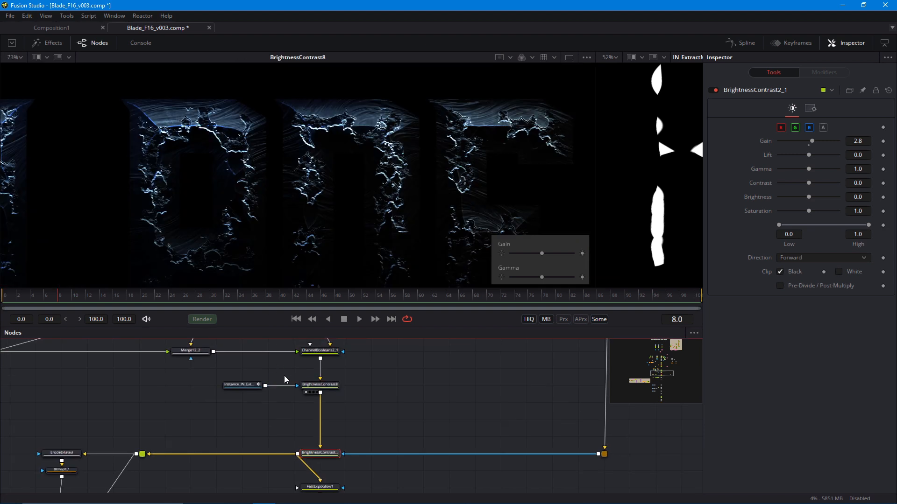
drag(284, 376, 318, 449)
click(306, 378)
click(307, 471)
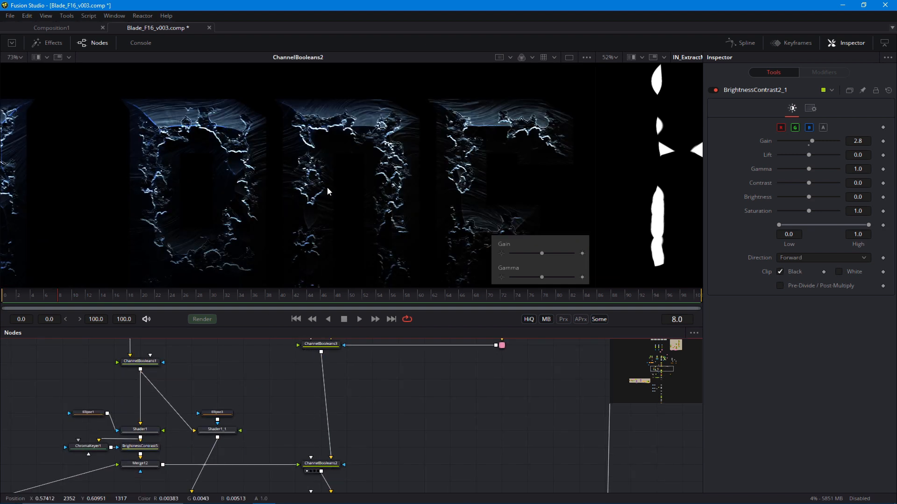
scroll(347, 164, up, 2)
drag(229, 454, 294, 441)
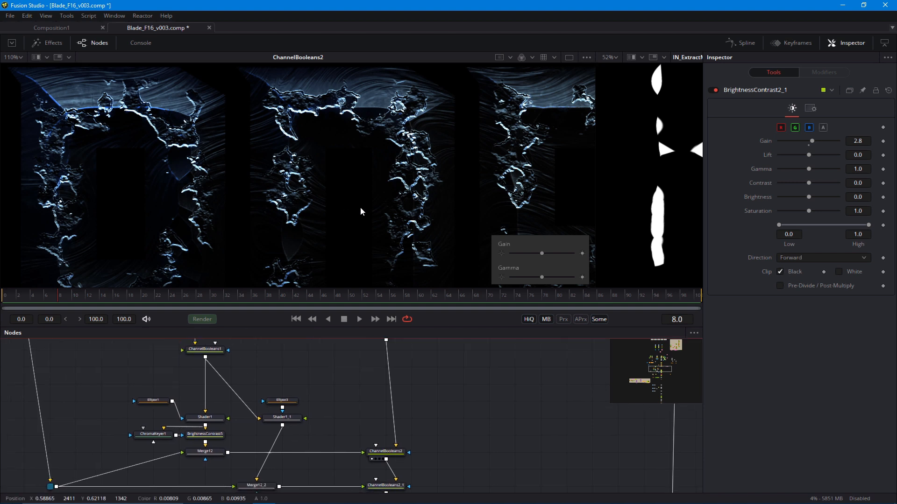
drag(360, 207, 384, 207)
drag(199, 363, 218, 364)
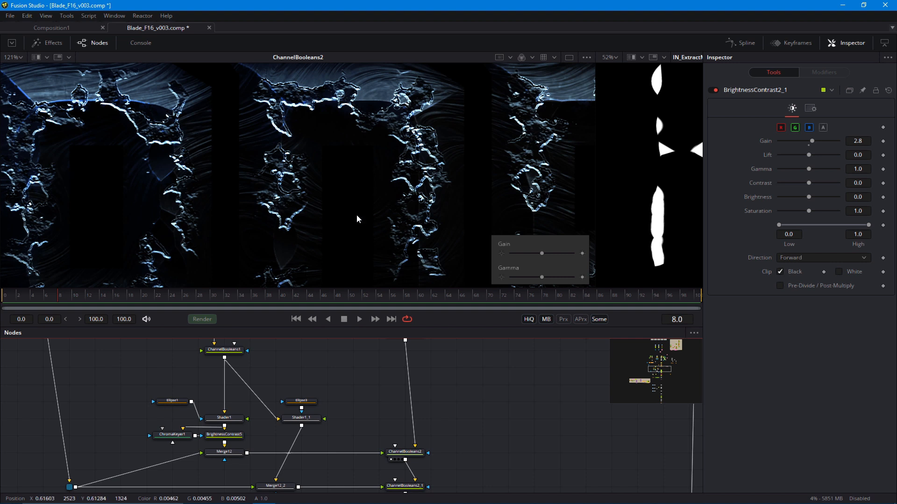
Disable Merge3 and re-enable it to compare its effect on the ChannelBooleans2 image.
drag(214, 343, 250, 414)
drag(318, 359, 313, 402)
drag(421, 341, 300, 412)
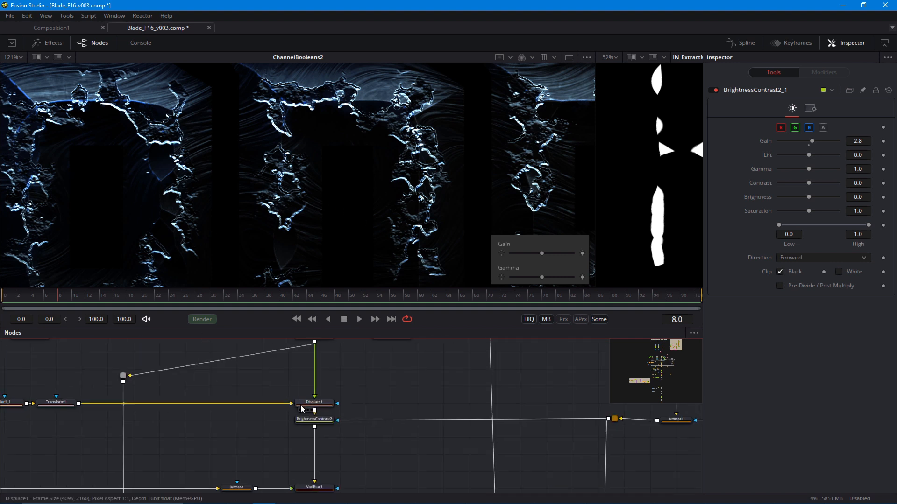
drag(330, 363, 307, 422)
drag(294, 365, 290, 402)
click(293, 406)
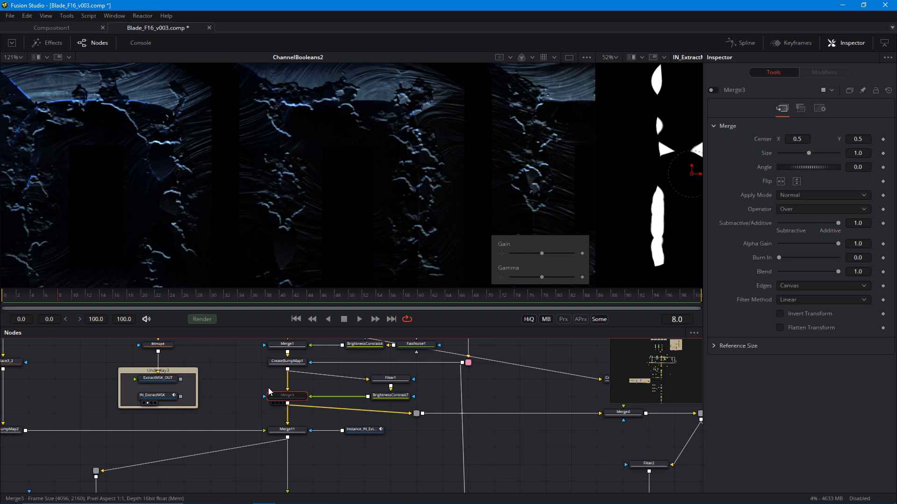
key(ctrl+p)
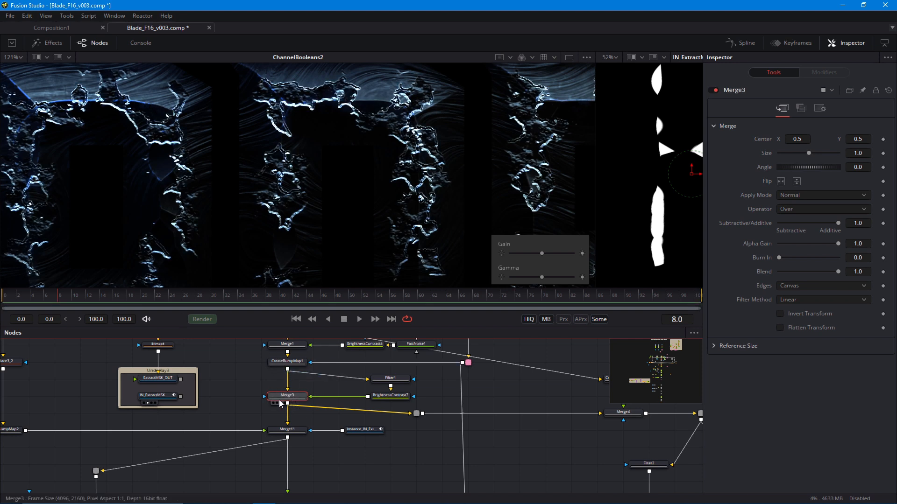
Disable Merge3 again and display Displace1 in the first viewer.
drag(179, 452, 209, 428)
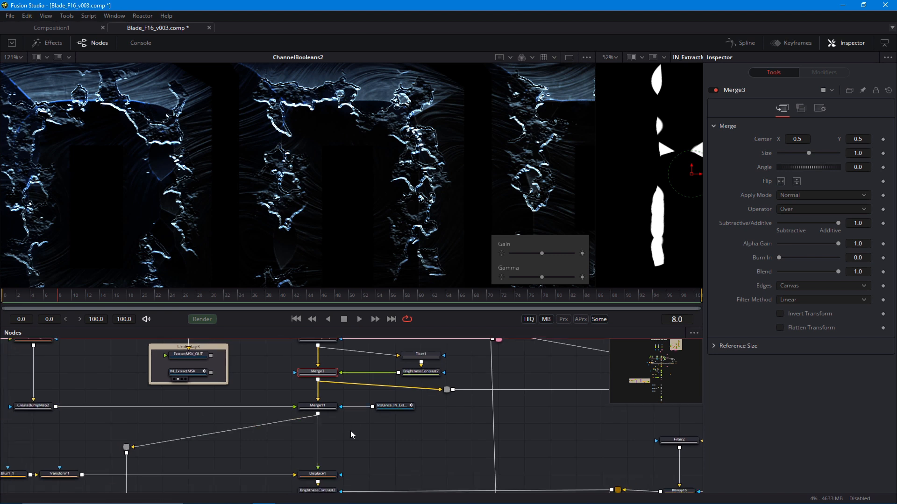
key(ctrl+p)
drag(324, 477, 279, 287)
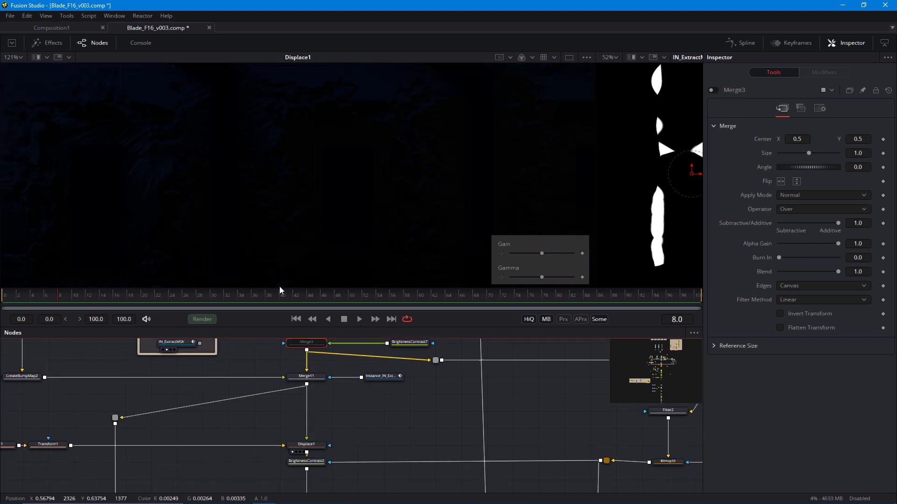
Follow the node tree from Displace1 to ChannelBooleans3, then inspect its output with the viewer's display LUT enabled.
drag(312, 454, 315, 316)
drag(305, 391, 285, 237)
drag(302, 423, 315, 206)
scroll(198, 196, down, 4)
drag(309, 405, 310, 435)
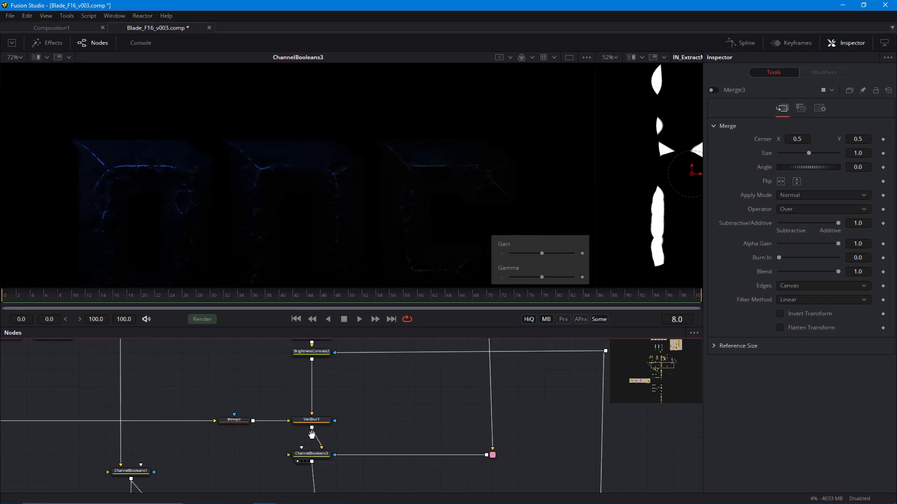
drag(305, 340, 302, 420)
scroll(316, 191, down, 2)
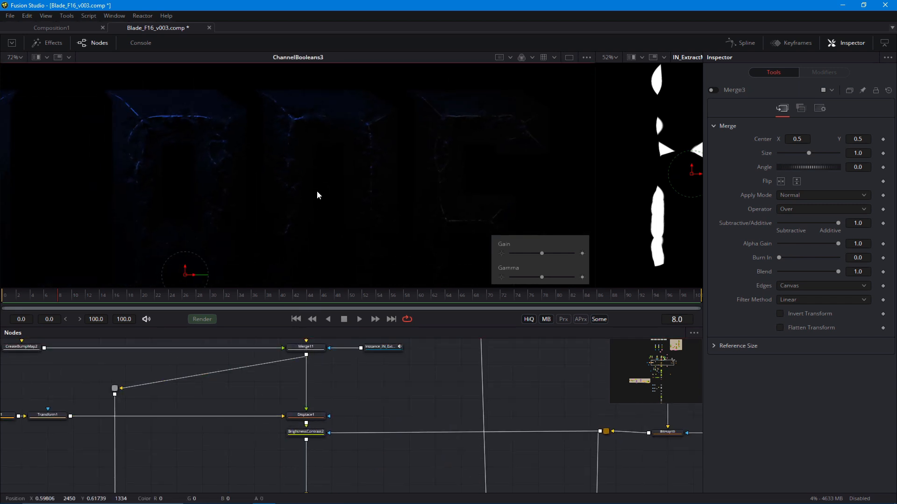
click(543, 57)
drag(289, 220, 322, 180)
Trace the composition to its last node and inspect the Sharpen2 output with the display LUT switched off.
drag(299, 430, 298, 422)
scroll(298, 422, down, 3)
drag(222, 421, 212, 217)
drag(292, 443, 273, 283)
drag(274, 406, 276, 308)
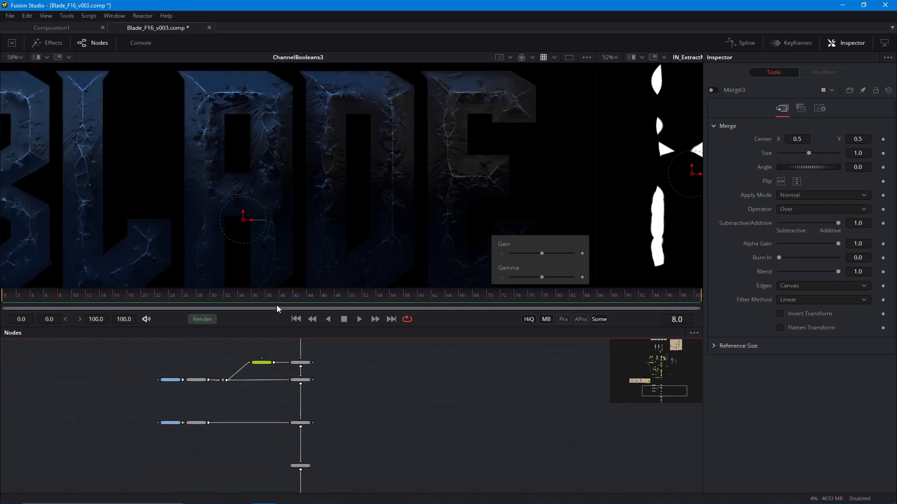
drag(279, 471, 281, 326)
drag(308, 476, 364, 420)
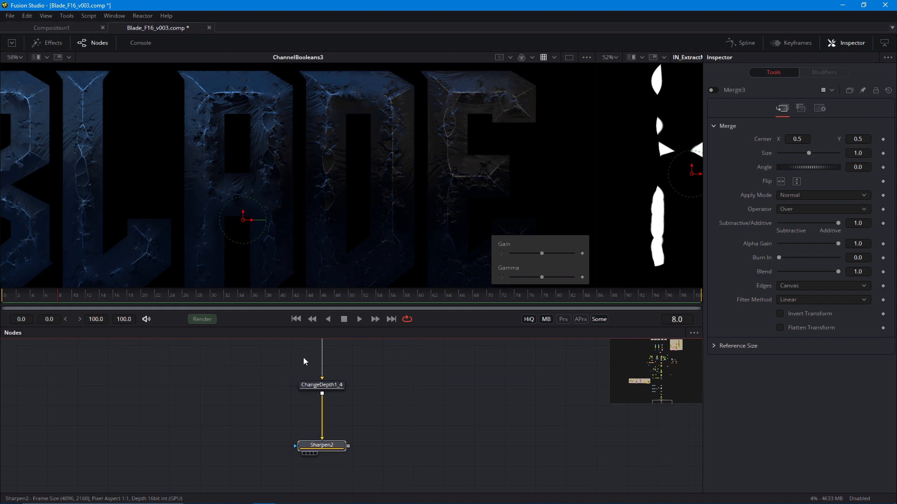
click(544, 57)
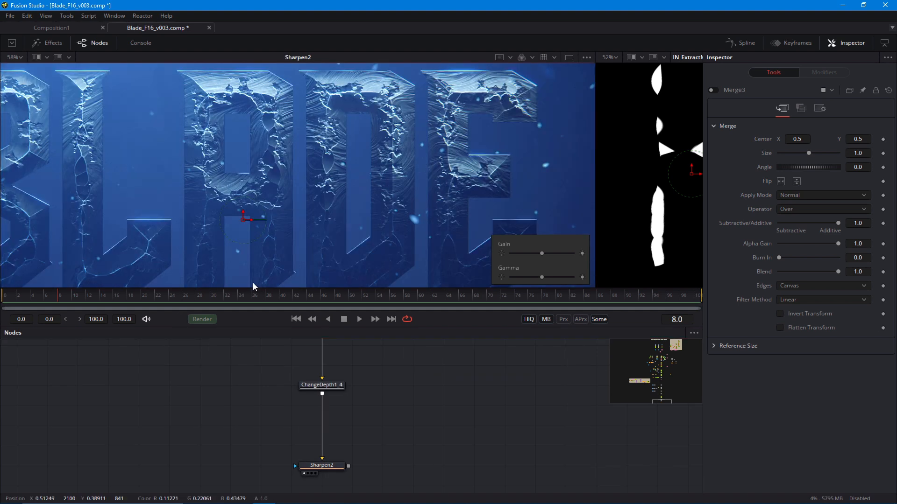
drag(253, 287, 194, 248)
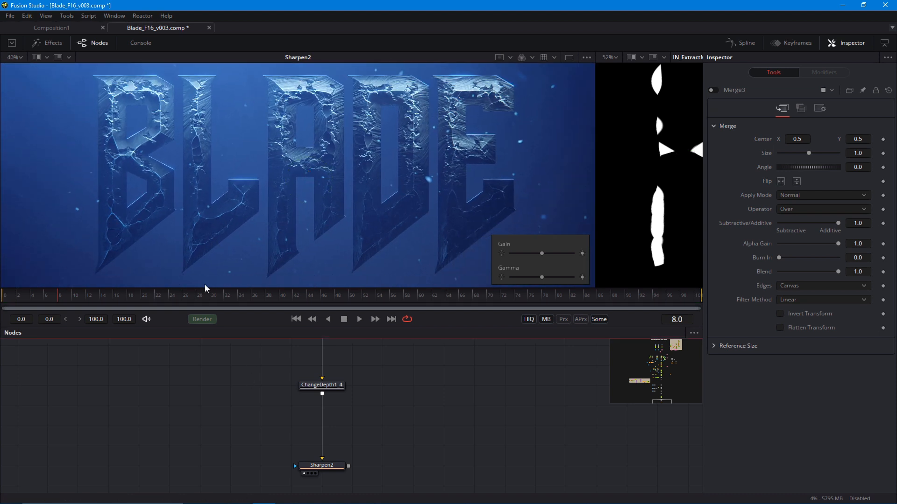
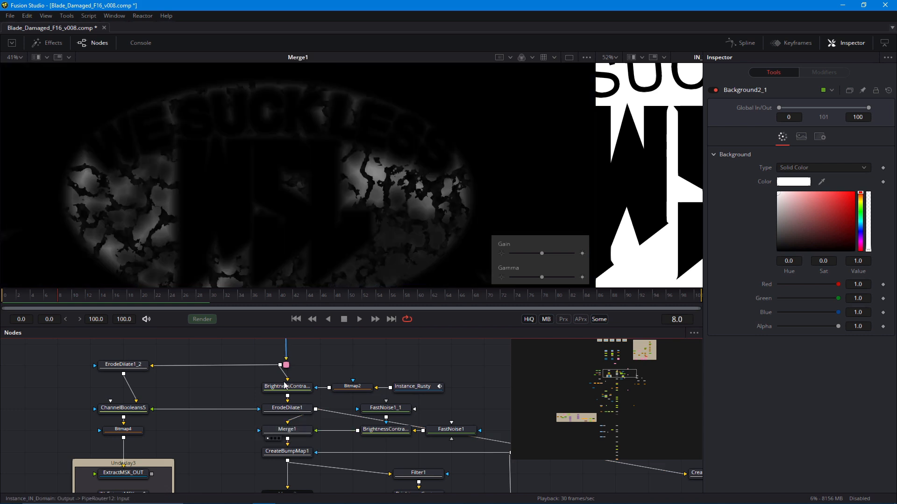
Set the gradient offset of the FastNoise1 node feeding Merge1 to about 0.239.
click(287, 429)
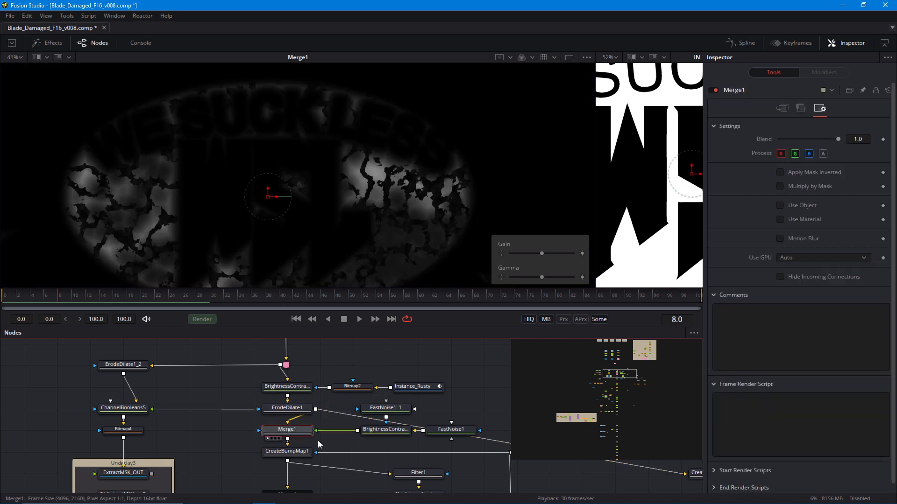
click(451, 429)
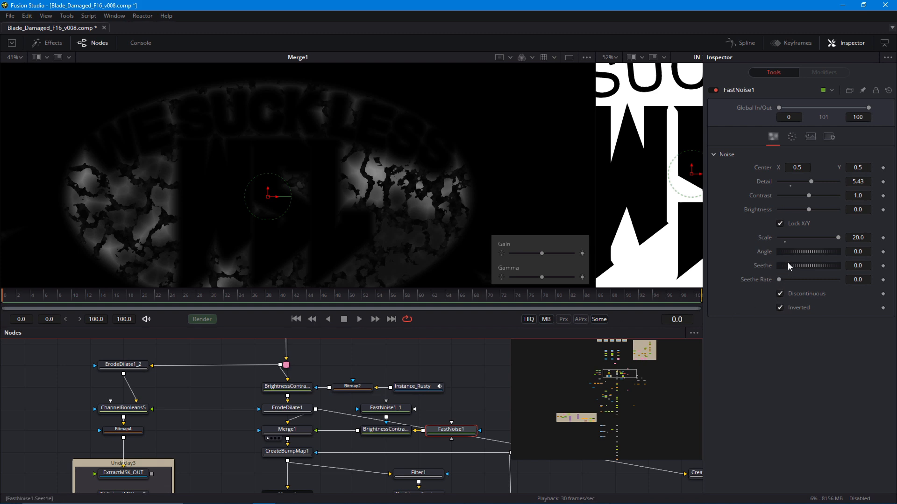
click(791, 136)
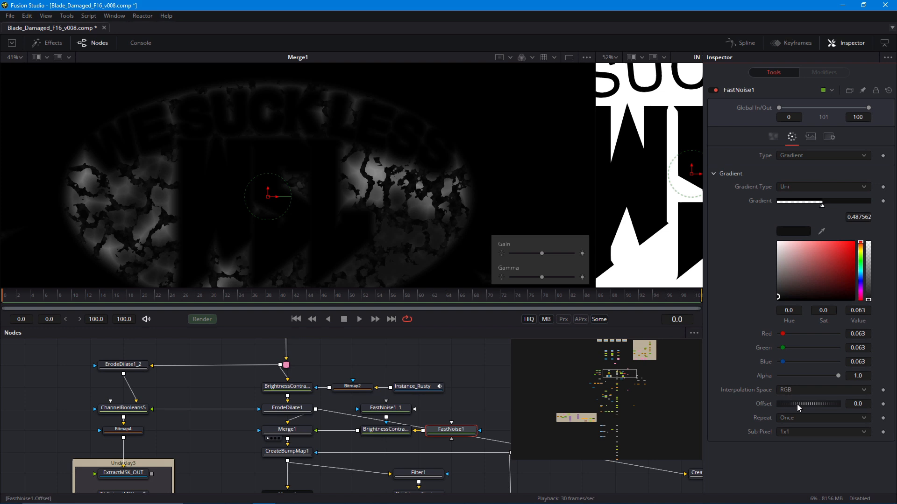
drag(796, 405, 812, 407)
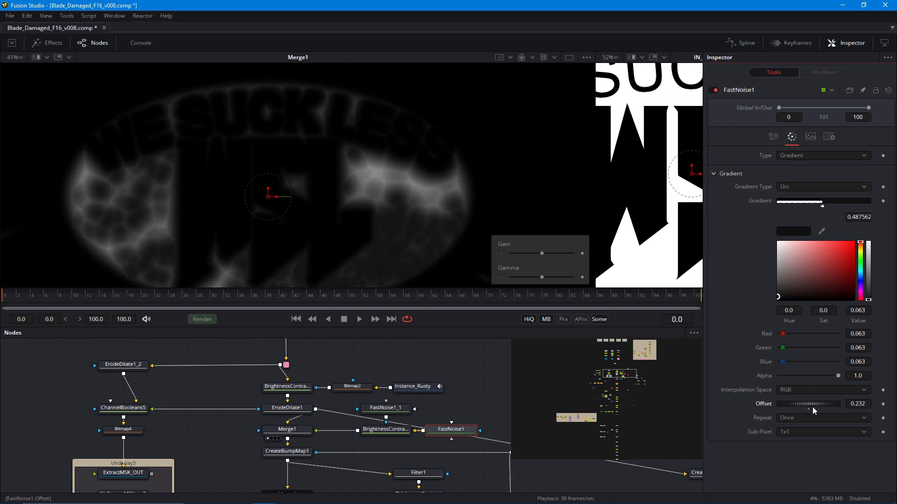
Animate FastNoise1's gradient offset and key it at -0.087 on frame 50.
right_click(811, 404)
click(829, 293)
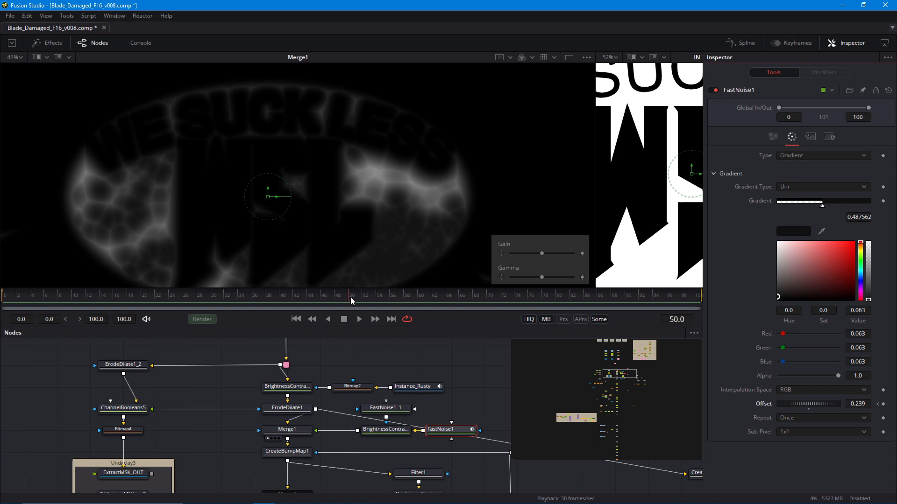
drag(795, 404, 777, 398)
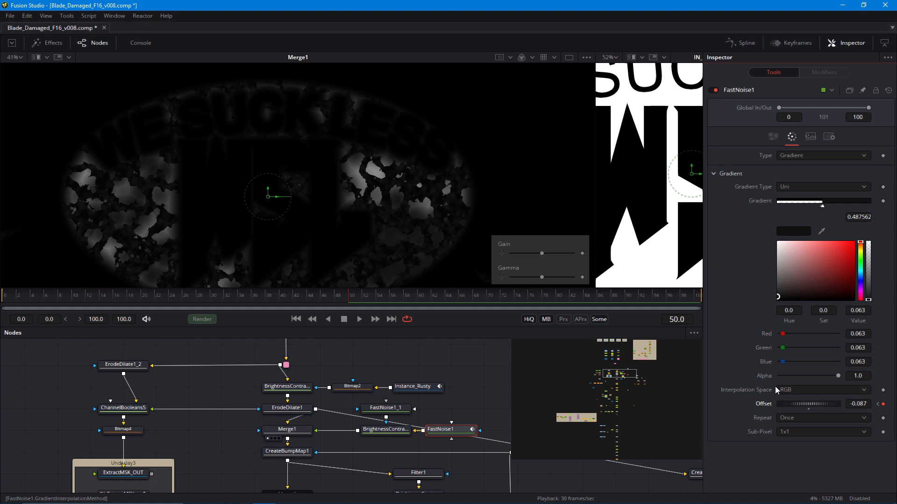
Widen the second viewer and display the IN_ExtractMSK mask there beside the Merge1 output.
mouse_move(313, 412)
mouse_down()
mouse_move(322, 403)
mouse_move(307, 401)
mouse_up()
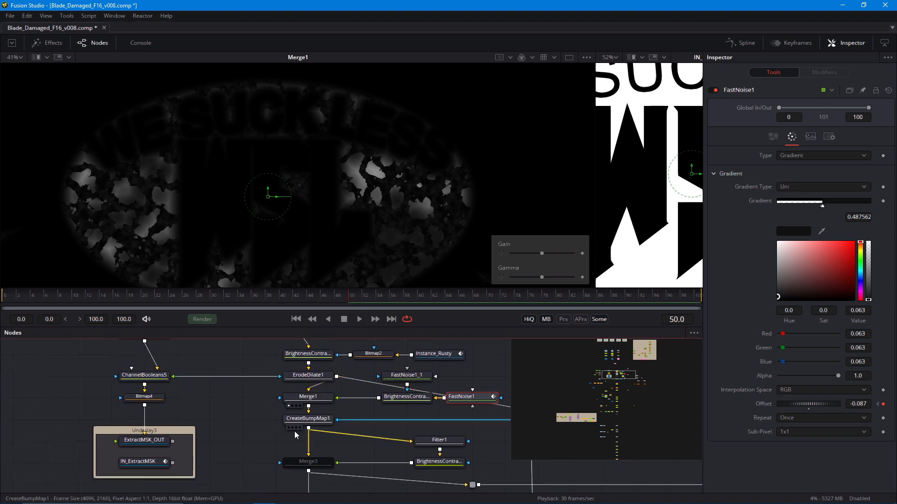
drag(297, 431, 336, 386)
drag(282, 398, 383, 408)
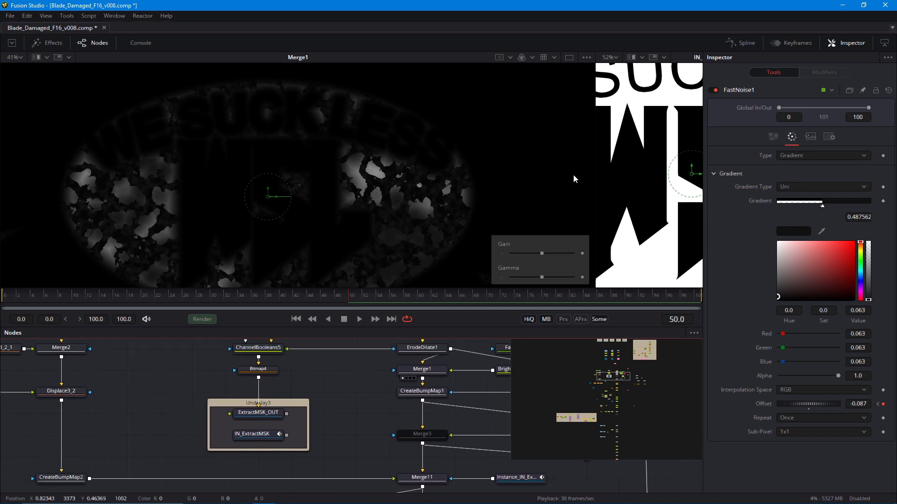
drag(592, 167, 477, 167)
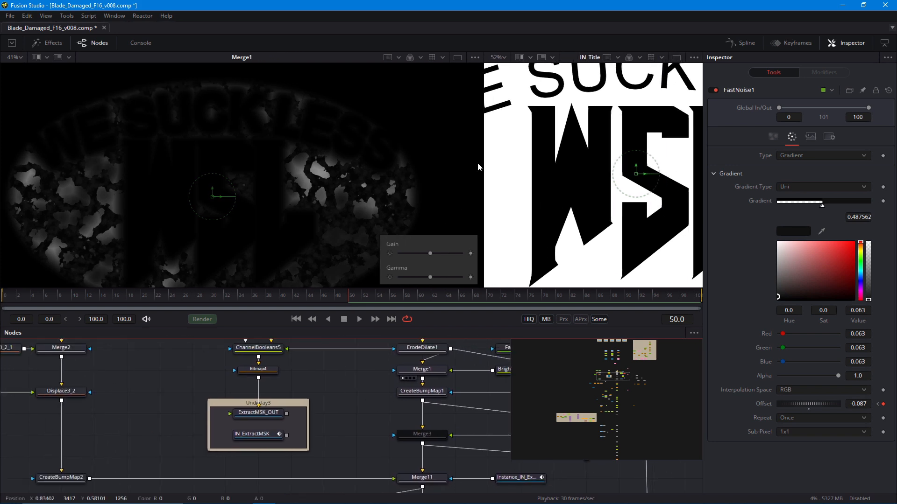
drag(259, 435, 445, 211)
scroll(528, 213, down, 3)
drag(509, 213, 529, 205)
scroll(141, 394, down, 3)
scroll(220, 424, up, 2)
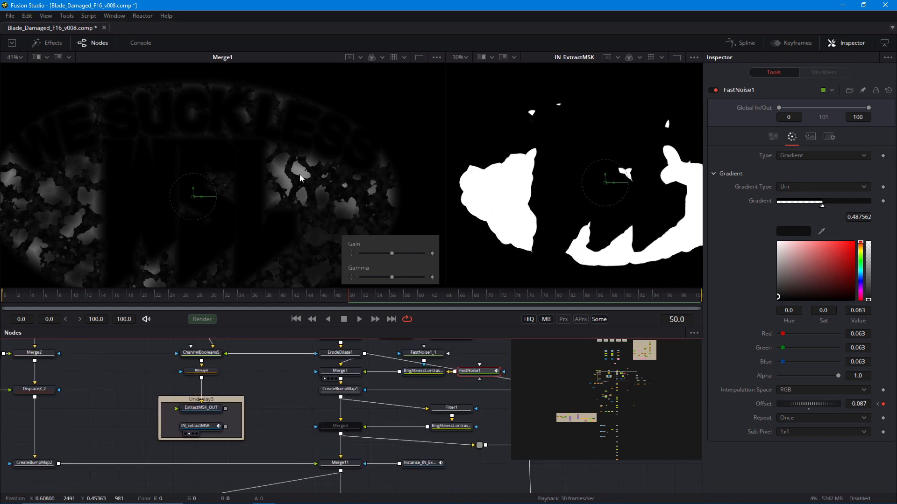
Move the ErodeDilate1_2, ChannelBooleans5, Bitmap4 and Underlay3 branch farther away from the main node column.
drag(144, 357, 295, 467)
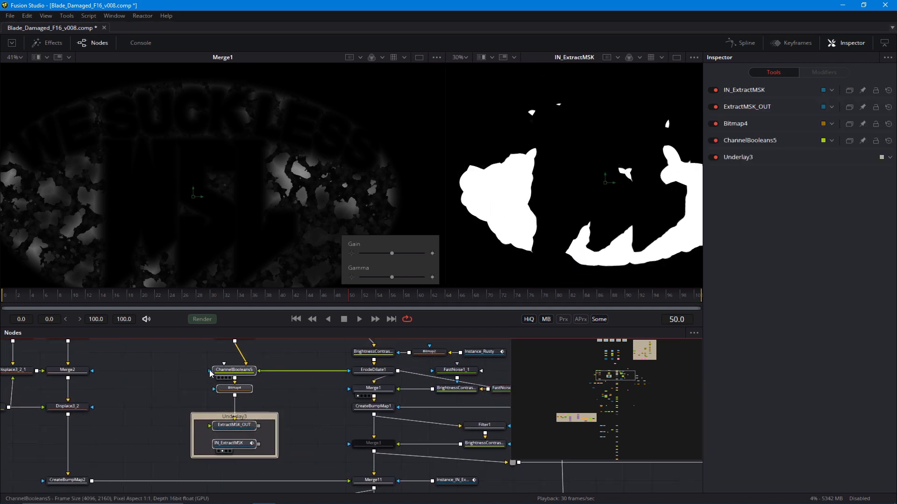
drag(213, 372, 185, 372)
drag(210, 342, 216, 373)
drag(204, 400, 185, 366)
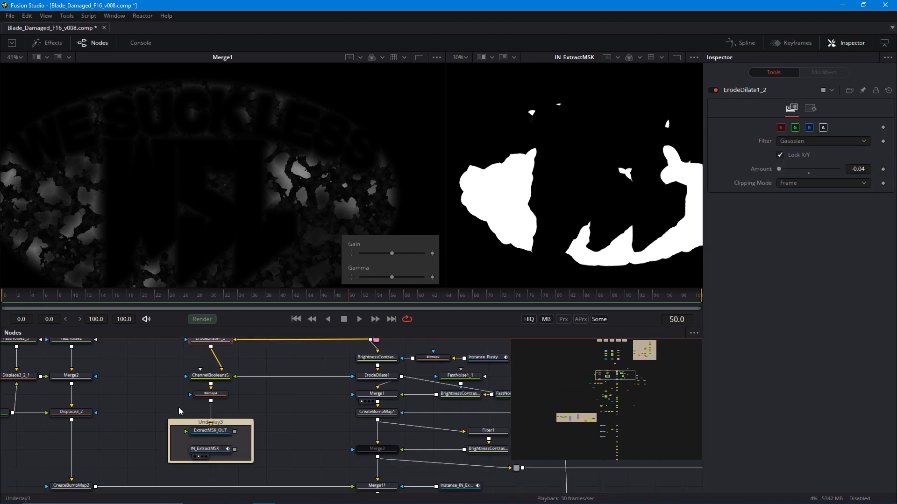
drag(323, 417, 284, 423)
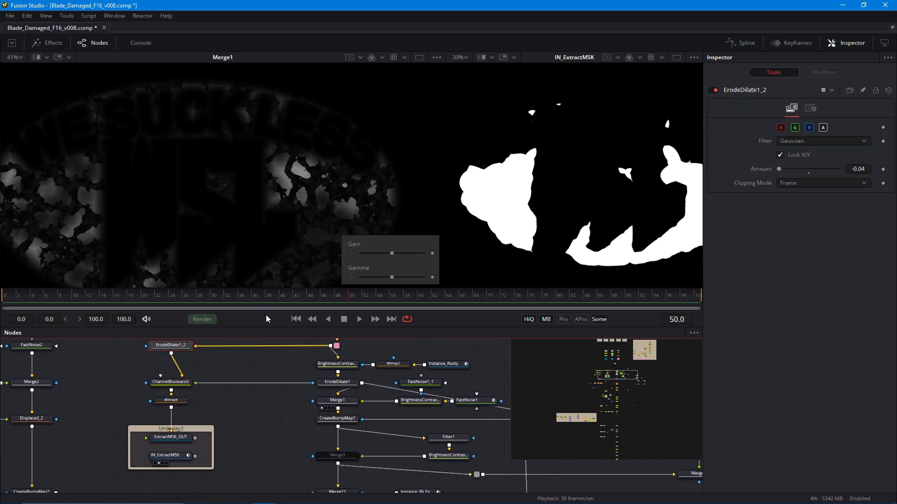
Enlarge the node area and spread out the nodes around ErodeDilate1, keeping ChannelBooleans5 aligned with it.
drag(270, 326, 268, 305)
drag(197, 210, 182, 191)
drag(249, 422, 209, 383)
drag(297, 434, 297, 453)
drag(6, 434, 6, 453)
drag(217, 406, 178, 467)
drag(77, 336, 378, 344)
drag(260, 399, 258, 383)
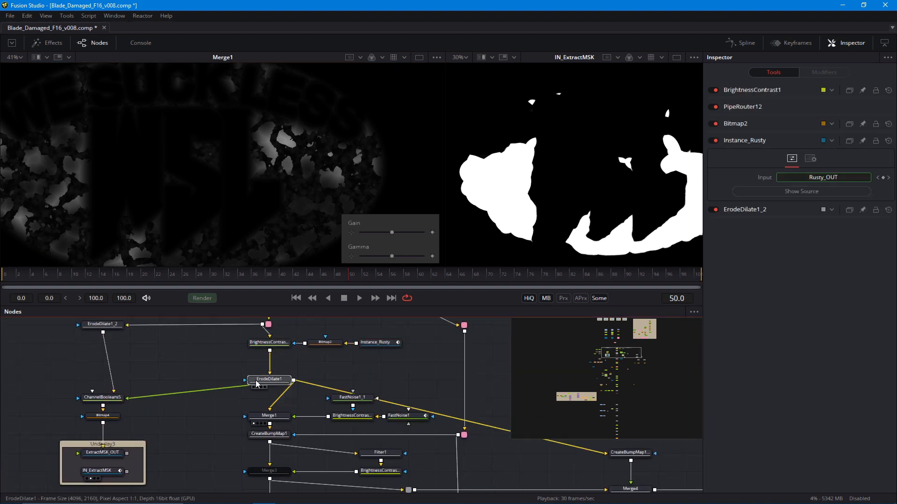
drag(100, 399, 100, 380)
Duplicate ErodeDilate1 beside the main column, feed it from the Instance_IN_Domain branch, and stack Instance_Rusty above Bitmap2.
drag(259, 383, 302, 402)
click(232, 371)
key(ctrl+v)
drag(356, 371, 301, 353)
drag(245, 322, 242, 393)
drag(245, 341, 300, 386)
drag(216, 337, 297, 336)
drag(303, 384, 356, 483)
drag(356, 471, 313, 383)
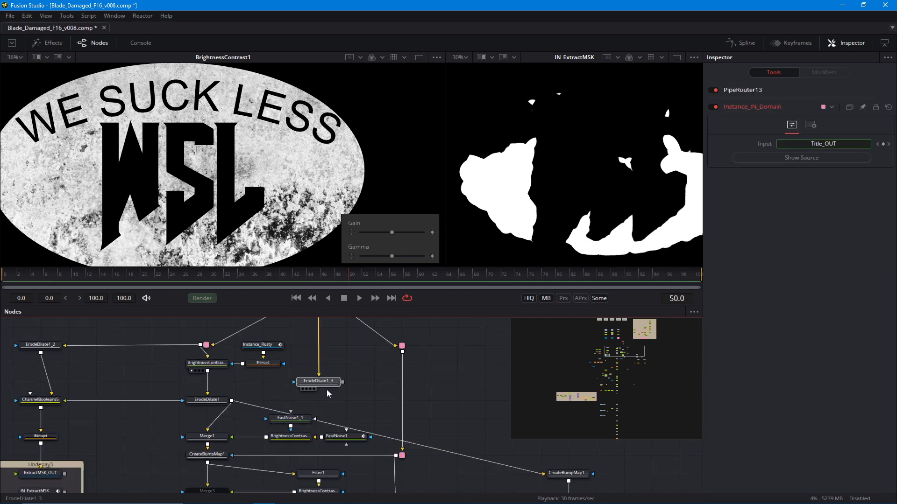
click(323, 384)
key(1)
Duplicate Merge1 below ErodeDilate1_3, connect the noise branch to it, and display the duplicate's output.
click(203, 412)
key(ctrl+c)
click(354, 374)
key(ctrl+v)
key(1)
drag(213, 460, 293, 442)
scroll(293, 442, down, 1)
Duplicate the ErodeDilate1_2, ChannelBooleans5 and Bitmap4 mask nodes beside the original branch.
drag(253, 372, 251, 366)
drag(106, 372, 106, 355)
drag(70, 370, 188, 386)
key(ctrl+c)
key(ctrl+v)
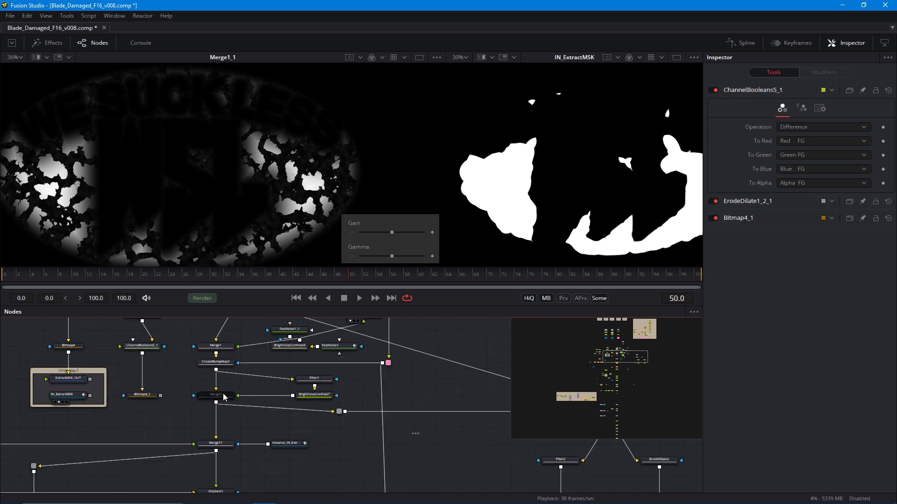
Delete the disabled Merge3 along with its Filter1 and BrightnessContrast7 input nodes.
click(220, 396)
ctrl+click(309, 393)
key(Delete)
click(306, 386)
key(Delete)
Connect Merge1_1 to the duplicated ChannelBooleans node and display the resulting Bitmap4_1 mask.
drag(306, 386, 315, 415)
drag(349, 457, 226, 455)
drag(327, 414, 324, 452)
drag(371, 383, 154, 414)
drag(226, 335, 177, 420)
drag(184, 455, 200, 412)
click(184, 416)
click(183, 464)
drag(177, 333, 176, 314)
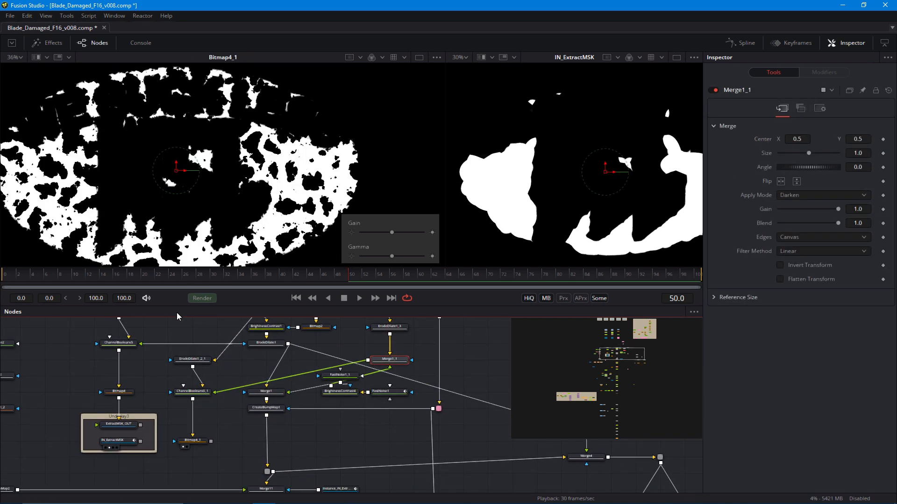
Tidy the duplicated mask nodes and scrub the timeline to preview the Bitmap4_1 mask.
drag(231, 403, 224, 426)
drag(382, 381, 194, 237)
drag(379, 348, 278, 252)
drag(382, 381, 234, 243)
drag(186, 413, 191, 247)
drag(186, 381, 192, 248)
click(172, 420)
drag(110, 275, 182, 280)
Duplicate ExtractMSK_OUT and IN_ExtractMSK, connect the output copy below Bitmap4_1, and display IN_ExtractMSK_1.
drag(56, 425, 74, 395)
drag(58, 399, 208, 420)
key(ctrl+c)
click(203, 449)
key(ctrl+v)
drag(221, 416, 203, 448)
drag(234, 473, 182, 444)
drag(203, 464, 203, 449)
drag(203, 416, 202, 382)
drag(201, 449, 199, 412)
key(1)
Go to frame 23 and rearrange the nodes around the Underlay3 mask outputs.
drag(181, 275, 161, 275)
drag(384, 320, 319, 376)
drag(325, 421, 472, 420)
mouse_move(296, 425)
mouse_down()
mouse_move(340, 424)
mouse_move(296, 425)
mouse_up()
scroll(280, 411, down, 1)
drag(158, 332, 299, 479)
drag(253, 384, 209, 384)
scroll(302, 423, up, 2)
drag(302, 423, 325, 446)
Place ErodeDilate1_3, Merge1_1 and FastNoise1_1 between the duplicated mask branch and the main column.
drag(411, 354, 190, 425)
drag(244, 439, 272, 438)
drag(322, 420, 161, 440)
drag(276, 367, 47, 365)
drag(273, 374, 273, 339)
drag(411, 364, 264, 400)
drag(273, 393, 273, 375)
mouse_move(217, 414)
mouse_down()
mouse_move(216, 378)
mouse_move(214, 418)
mouse_up()
drag(290, 337, 278, 405)
drag(362, 362, 259, 341)
click(366, 321)
drag(211, 445, 236, 438)
drag(276, 363, 230, 363)
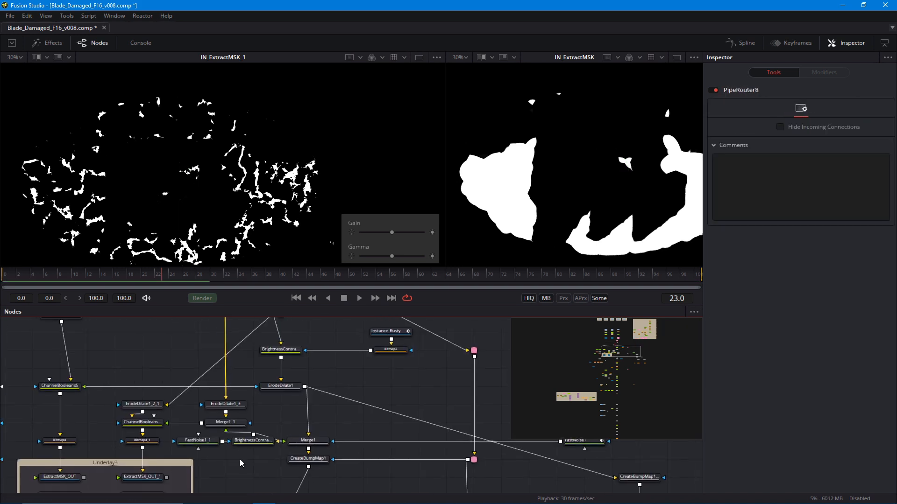
Stack BrightnessContrast4 directly beneath Merge1_1 and move Merge1 and CreateBumpMap1 lower in the node tree.
scroll(240, 462, down, 3)
drag(24, 337, 82, 481)
drag(183, 348, 262, 463)
ctrl+click(276, 426)
drag(258, 412, 199, 412)
scroll(352, 454, up, 3)
drag(117, 407, 142, 406)
drag(279, 408, 253, 425)
drag(323, 423, 323, 457)
drag(323, 406, 323, 441)
mouse_move(254, 425)
mouse_down()
mouse_move(303, 414)
mouse_move(253, 426)
mouse_move(253, 409)
mouse_up()
drag(495, 418, 350, 426)
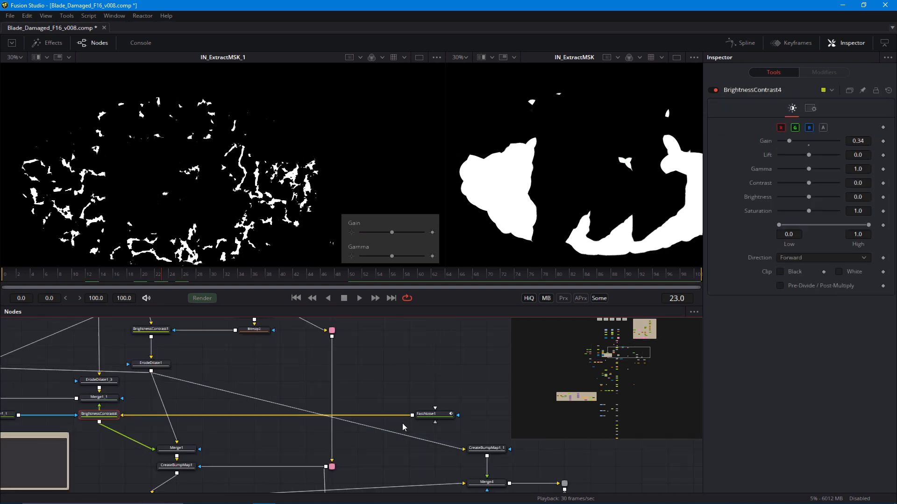
Place FastNoise1 beneath BrightnessContrast4 and align Merge1 and CreateBumpMap1 in a column below ErodeDilate1.
drag(422, 416, 93, 432)
drag(93, 433, 302, 392)
drag(194, 395, 101, 385)
drag(185, 380, 166, 386)
drag(223, 428, 192, 491)
drag(353, 472, 328, 438)
drag(354, 489, 328, 488)
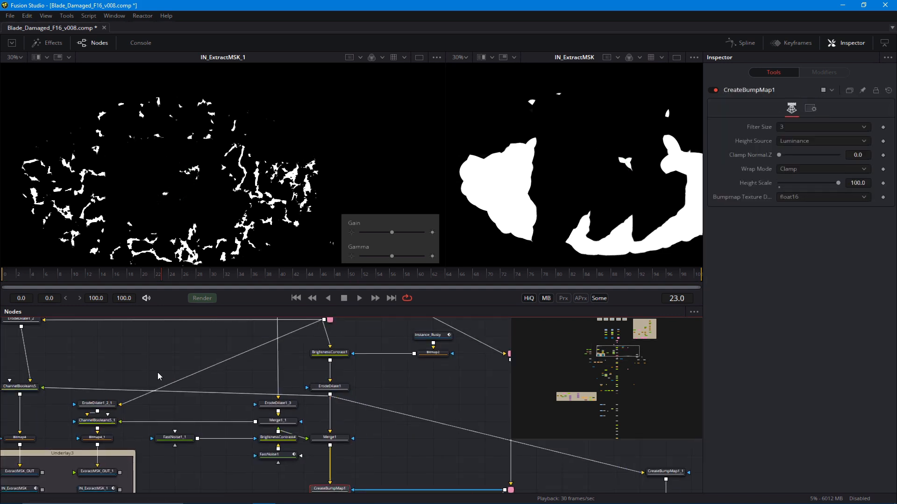
Tighten the layout by bringing FastNoise1_1 and the ErodeDilate1_3 stack closer together, aligning the stack's pipe router.
drag(160, 377, 303, 462)
drag(276, 438, 251, 438)
drag(149, 438, 200, 438)
drag(210, 364, 224, 433)
drag(293, 373, 267, 373)
drag(345, 459, 450, 450)
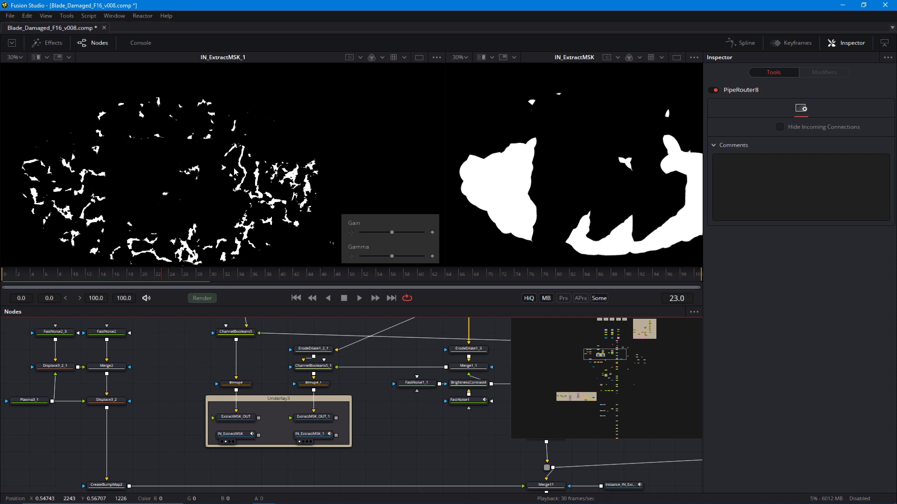
Compare IN_ExtractMSK with IN_ExtractMSK_1, then play the animated IN_ExtractMSK_1 mask from near the start.
click(318, 435)
click(222, 442)
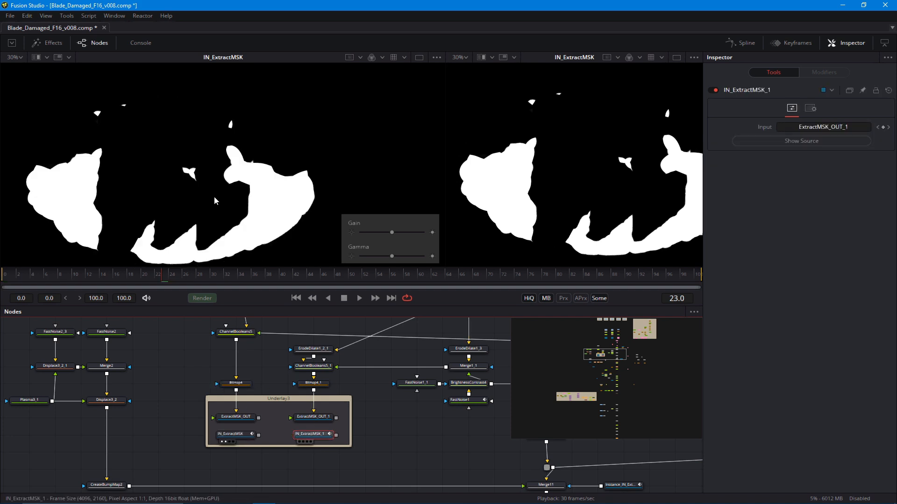
click(299, 442)
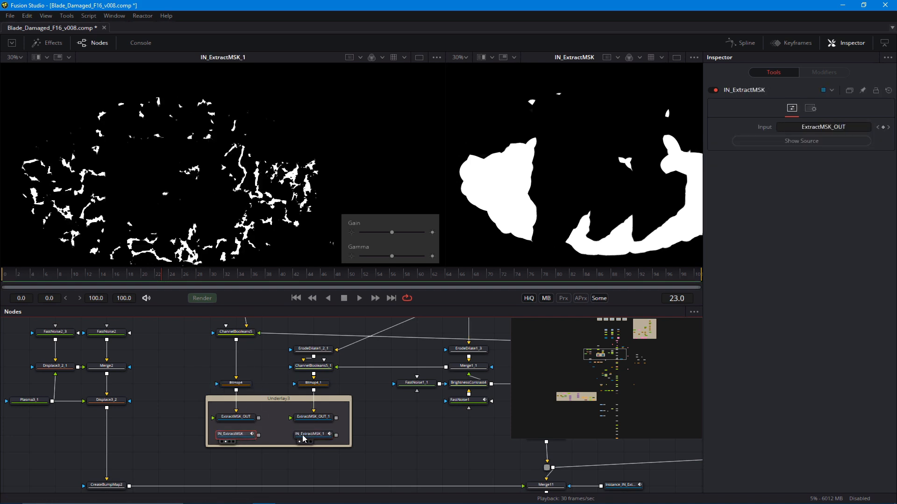
key(space)
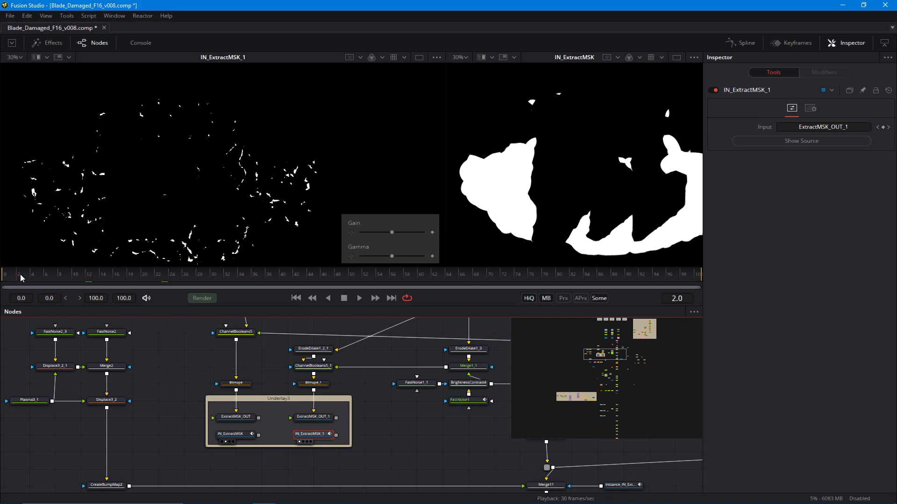
drag(378, 416, 322, 416)
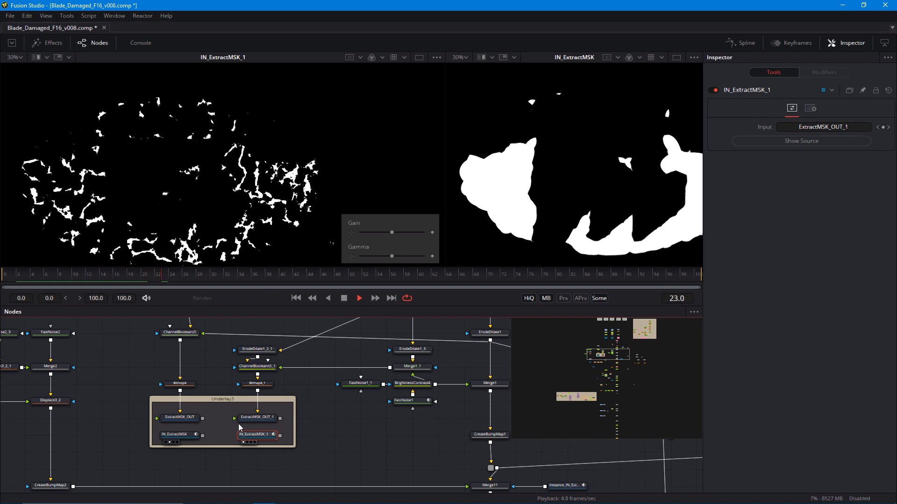
key(space)
drag(266, 438, 380, 432)
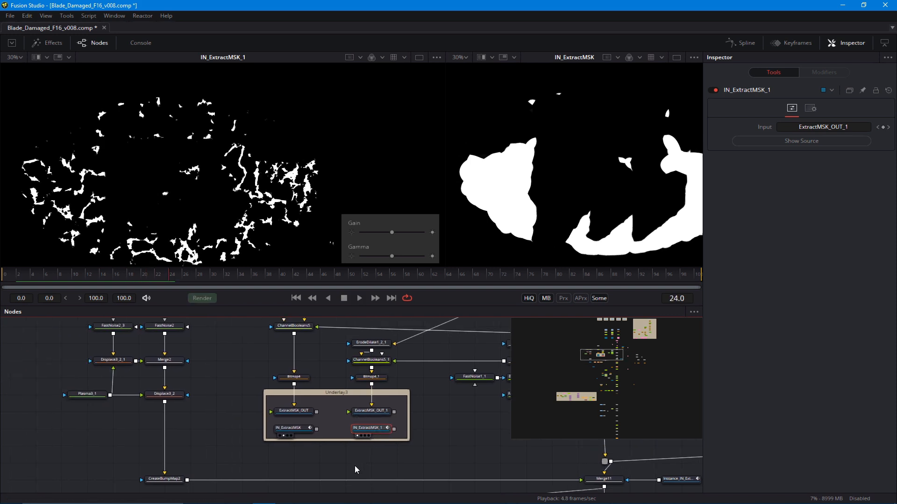
Paste an instance of IN_ExtractMSK_1 into an empty area beside the existing mask and bump-map nodes.
scroll(205, 427, down, 3)
drag(156, 427, 342, 437)
drag(229, 414, 234, 340)
scroll(227, 375, up, 1)
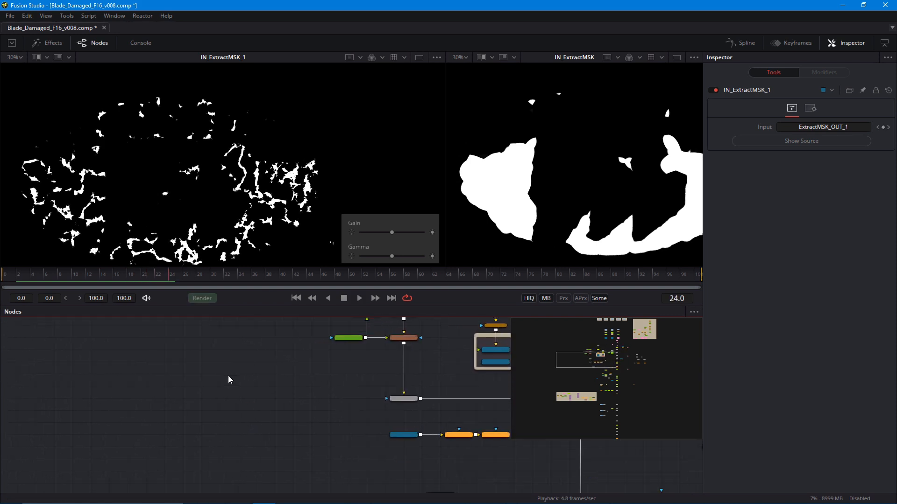
key(ctrl+shift+v)
drag(190, 414, 240, 411)
Add a pEmitter node beneath the instanced mask and connect it to a new pRender node.
key(ctrl+space)
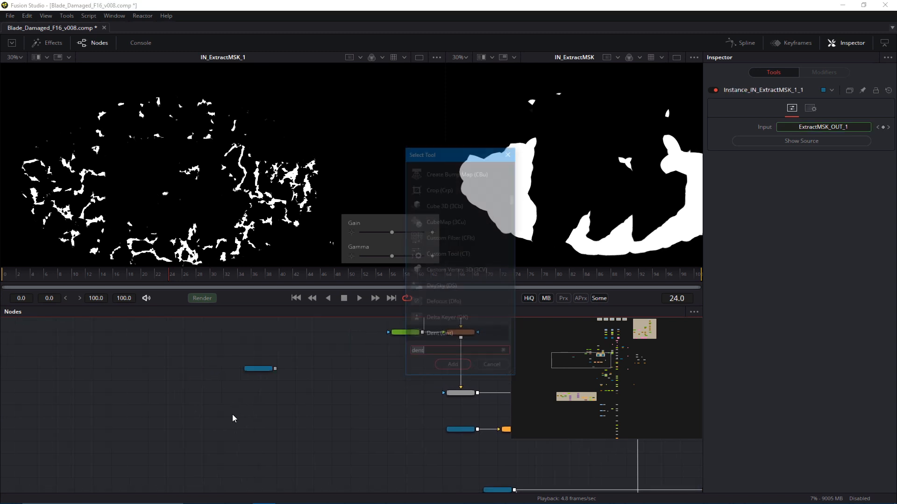
text(dent)
key(BackSpace)
key(BackSpace)
key(BackSpace)
key(BackSpace)
text(pem)
key(Return)
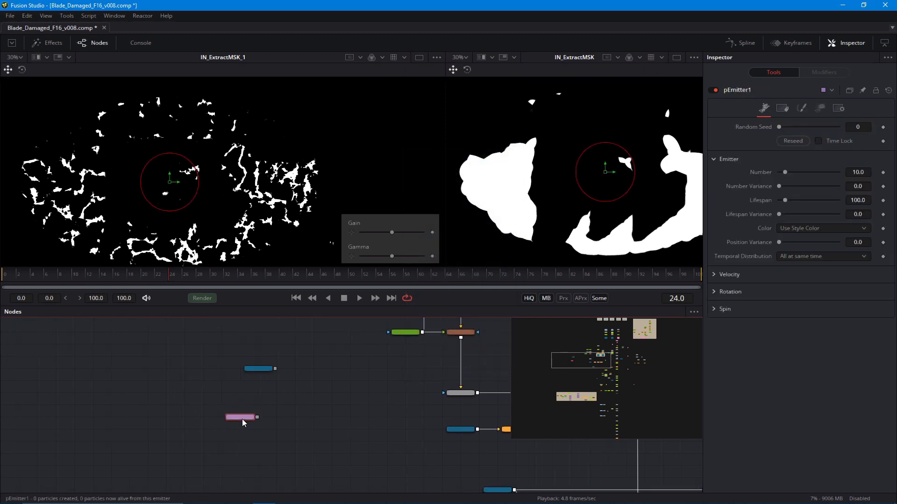
key(ctrl+space)
text(pren)
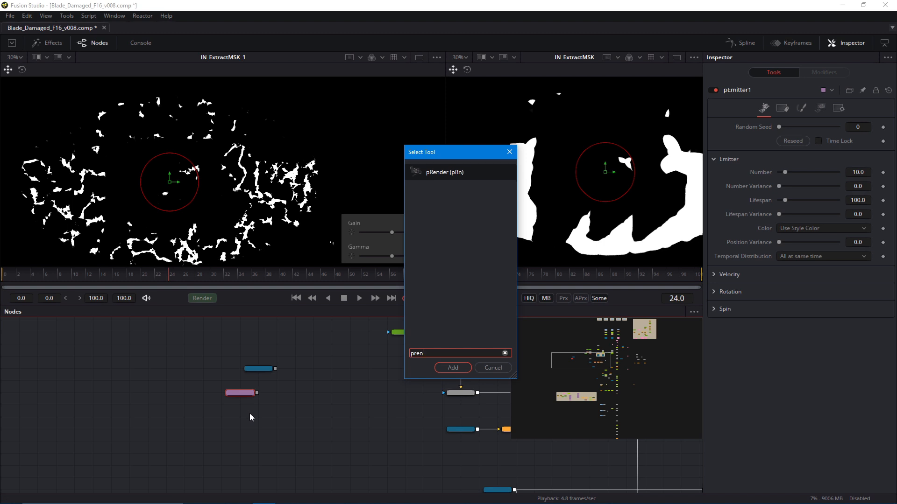
key(Return)
scroll(221, 391, up, 3)
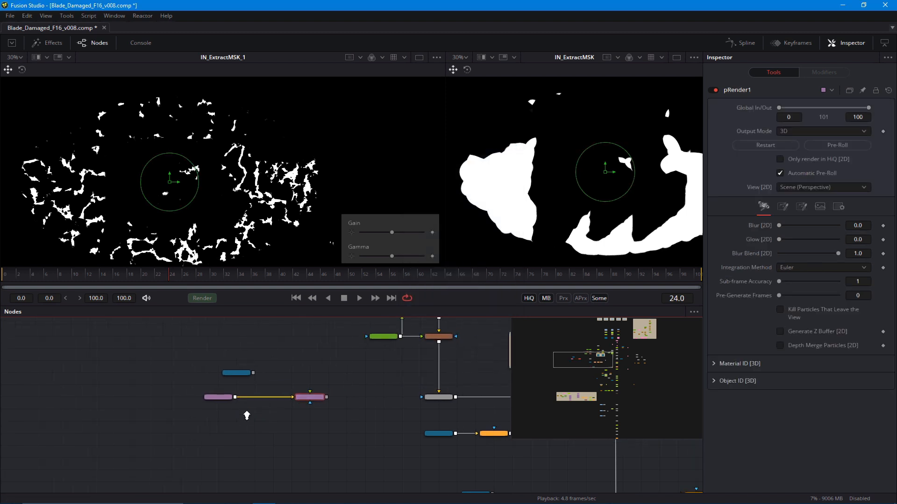
Set pEmitter1's region to Bitmap, connect the instanced mask as its region bitmap and align the mask above the emitter.
click(221, 392)
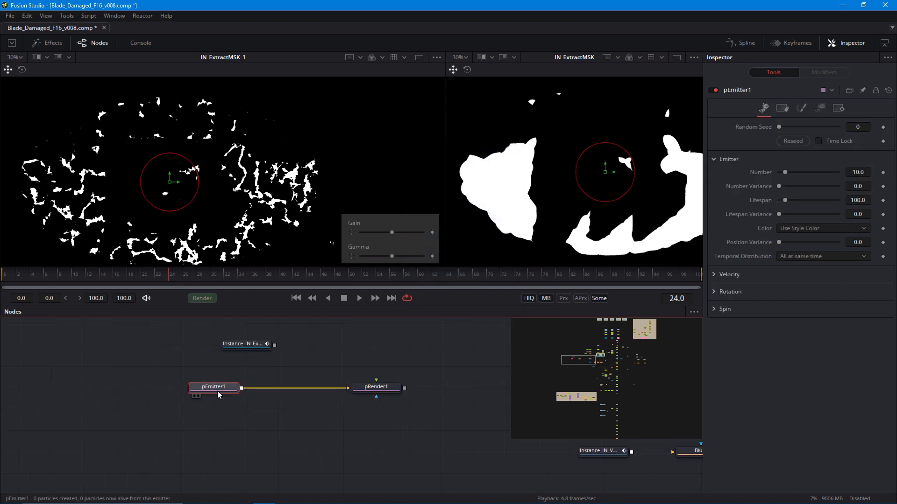
click(820, 108)
click(823, 139)
click(794, 89)
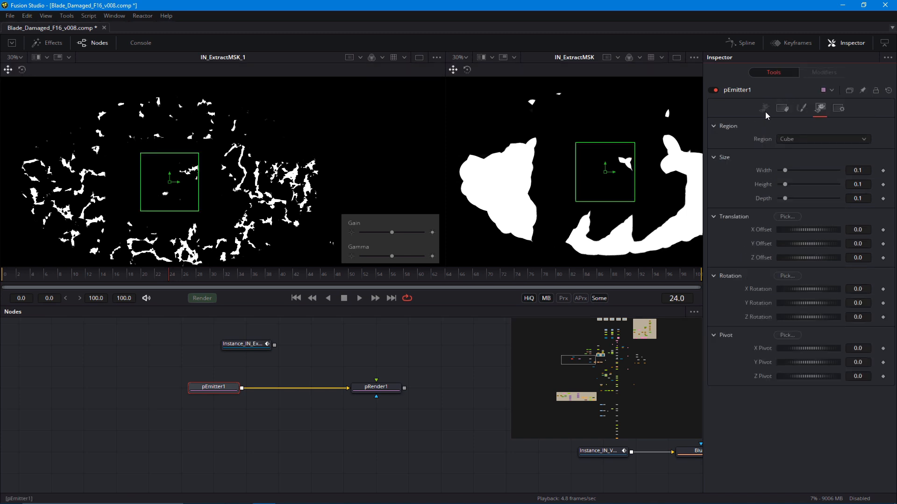
click(781, 139)
click(784, 120)
click(785, 138)
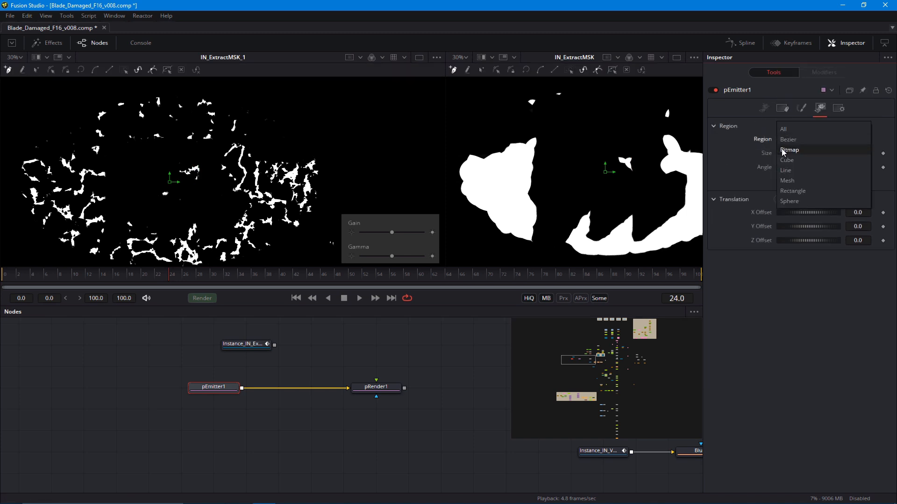
click(783, 150)
drag(275, 345, 209, 389)
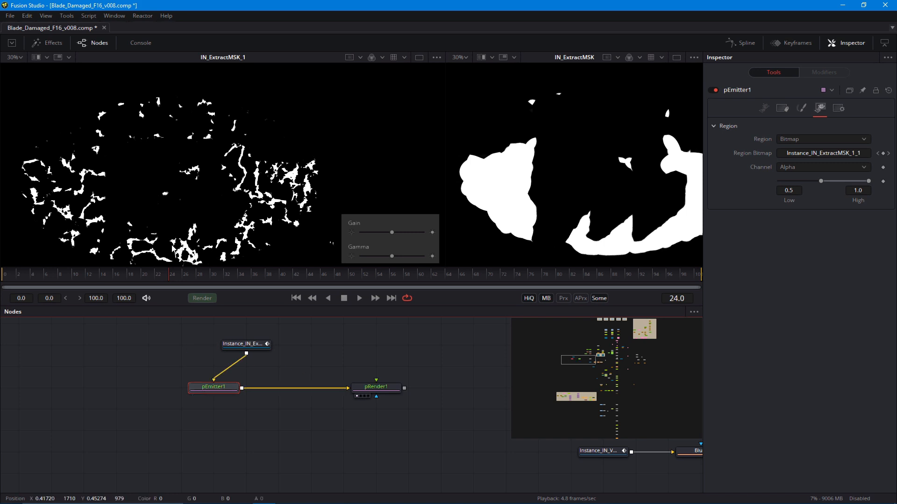
drag(247, 345, 214, 345)
View pRender1 and set its output mode to 2D.
click(357, 396)
click(360, 388)
click(783, 131)
click(779, 144)
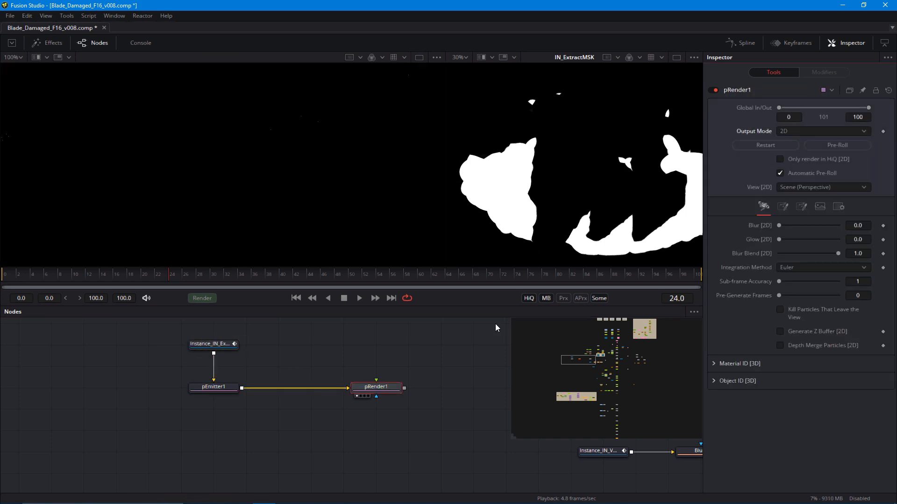
Play pRender1's particles from the first frame in a widened viewer.
click(100, 204)
click(297, 298)
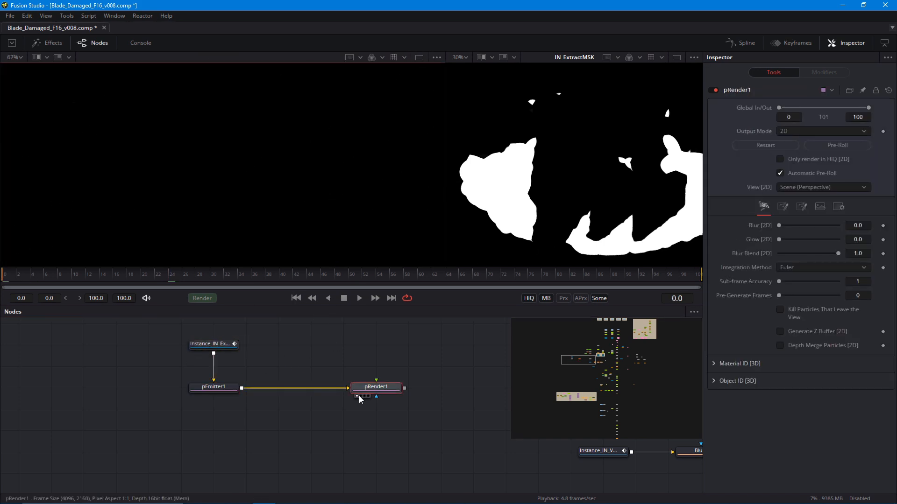
click(359, 396)
click(348, 417)
key(space)
drag(446, 226, 587, 221)
Change pEmitter1's particle style to Blob.
click(213, 387)
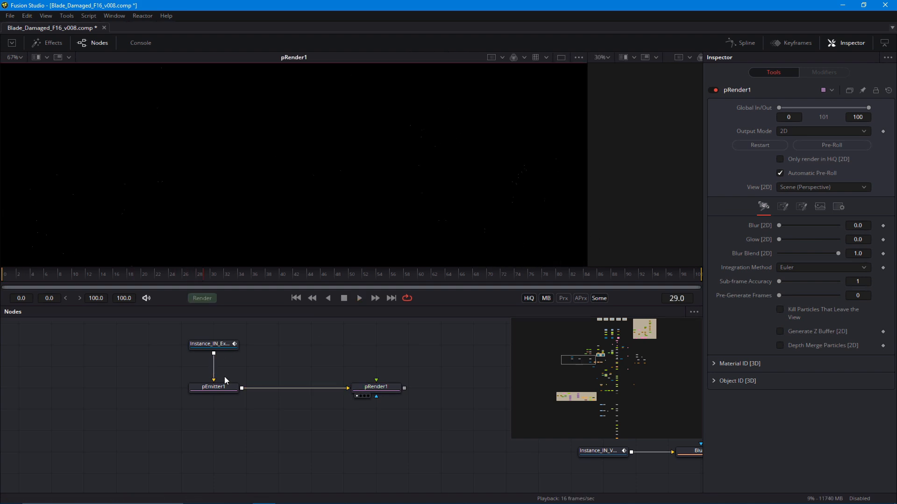
click(782, 139)
click(780, 139)
click(801, 108)
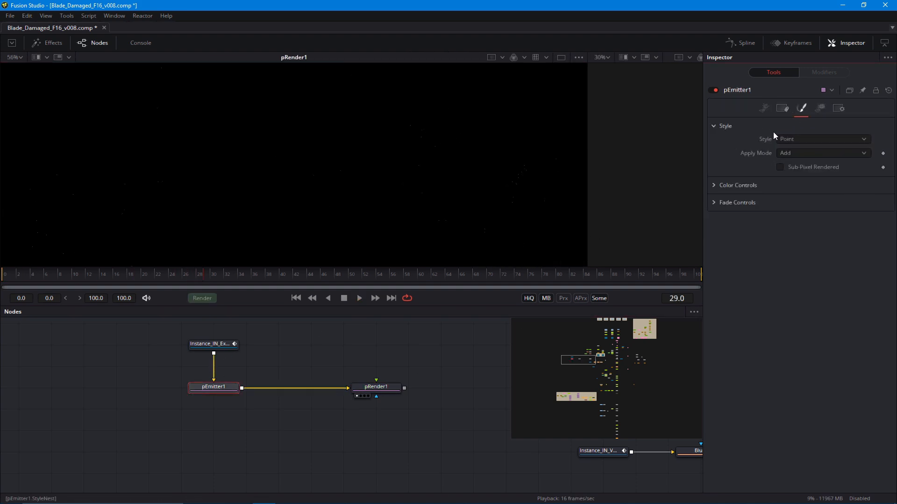
click(794, 138)
click(789, 168)
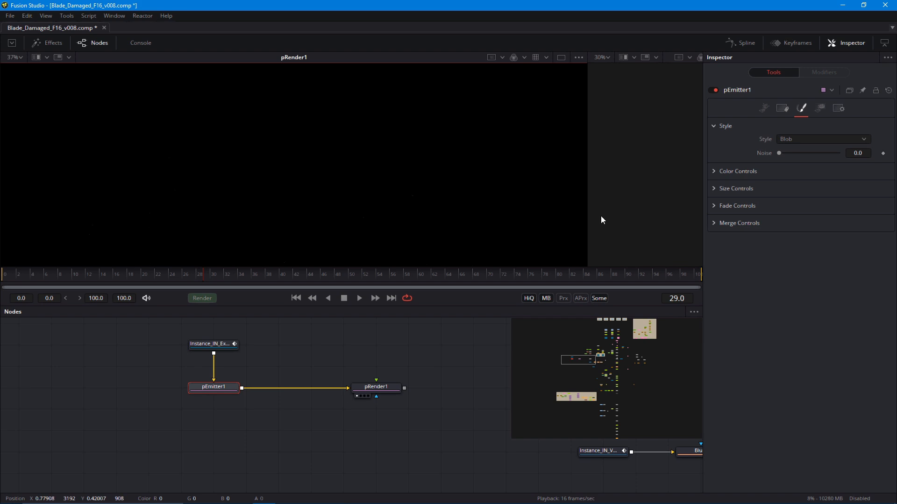
Set pEmitter1's particle size to about 3.024 and its size variance to 1.0.
click(723, 189)
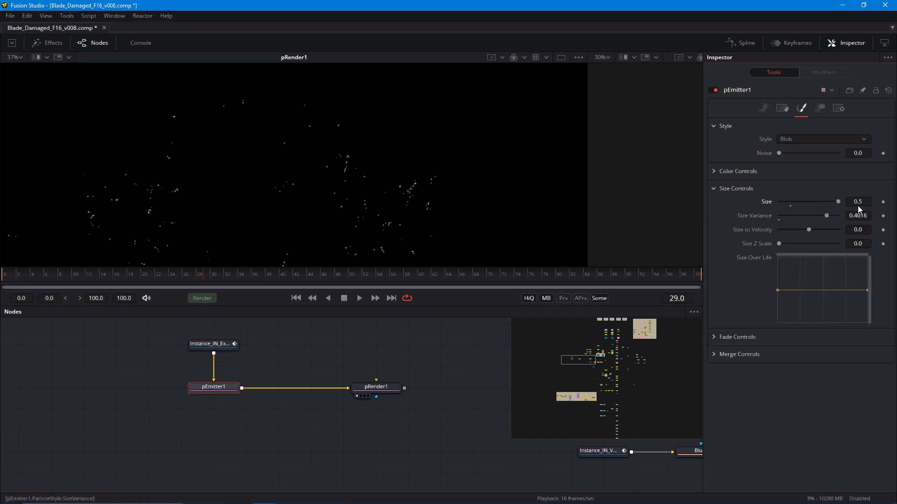
text(1)
key(Tab)
text(1)
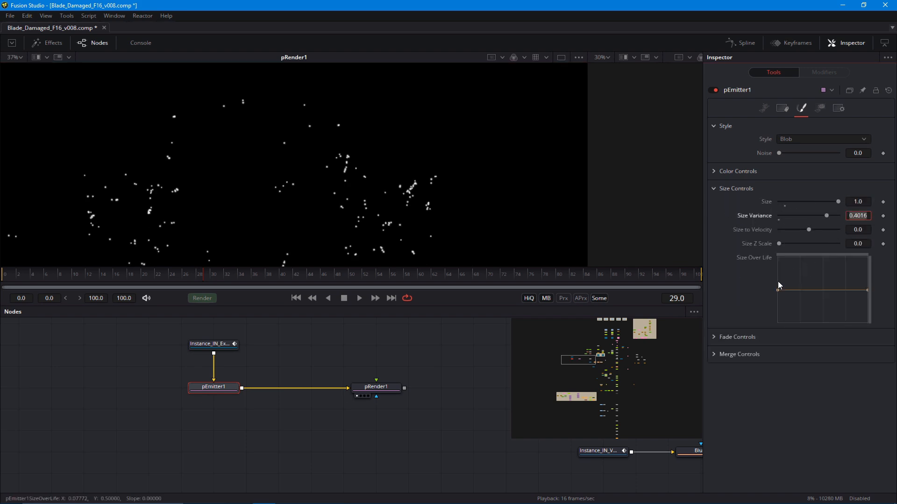
key(Tab)
key(Return)
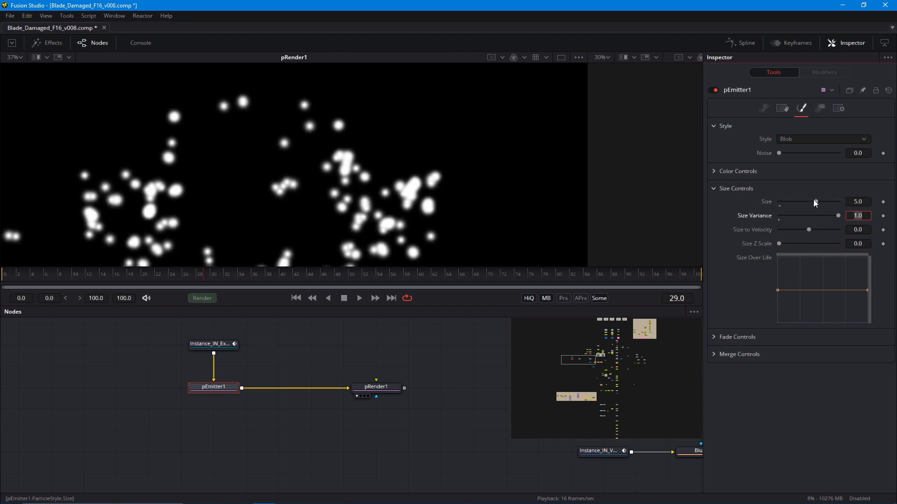
drag(812, 200, 800, 203)
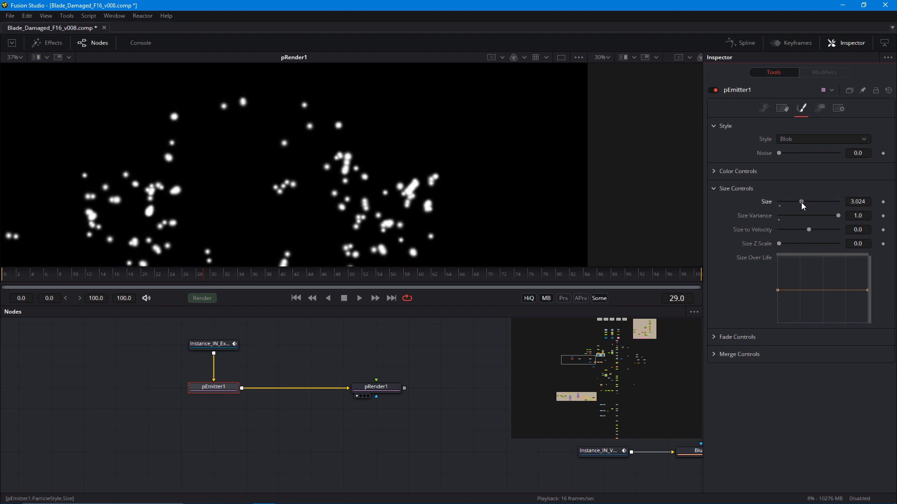
Play the blob particles from the first frame with the whole image in view.
scroll(346, 227, down, 2)
click(296, 298)
key(space)
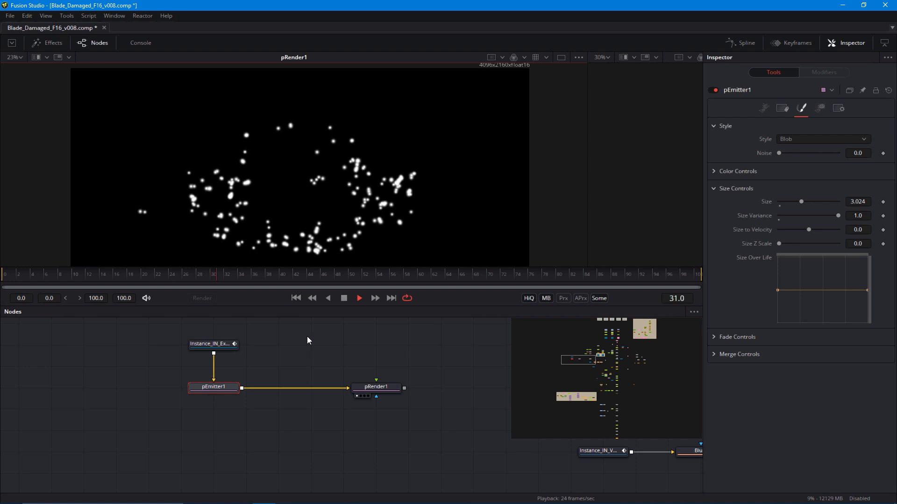
click(297, 299)
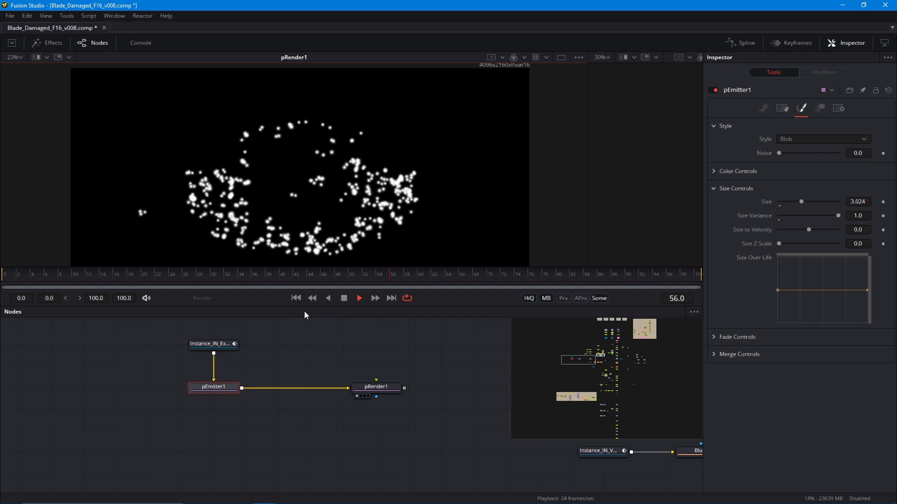
key(space)
Replay from the start with the instanced mask in the second viewer to compare it with the particles.
drag(321, 328, 295, 360)
key(ctrl+Left)
key(space)
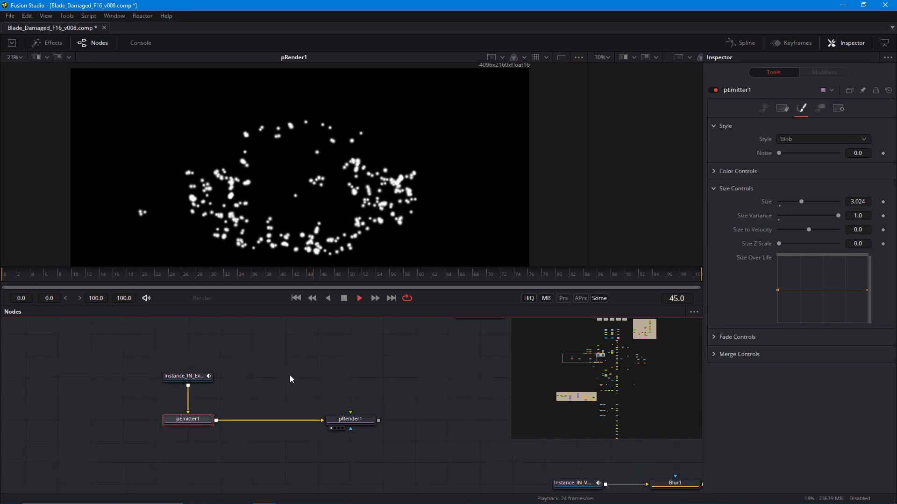
drag(194, 378, 441, 210)
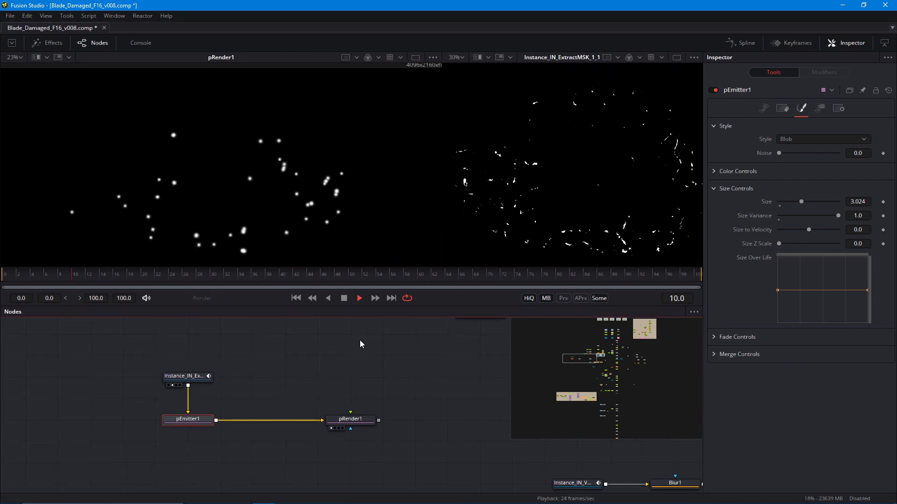
key(space)
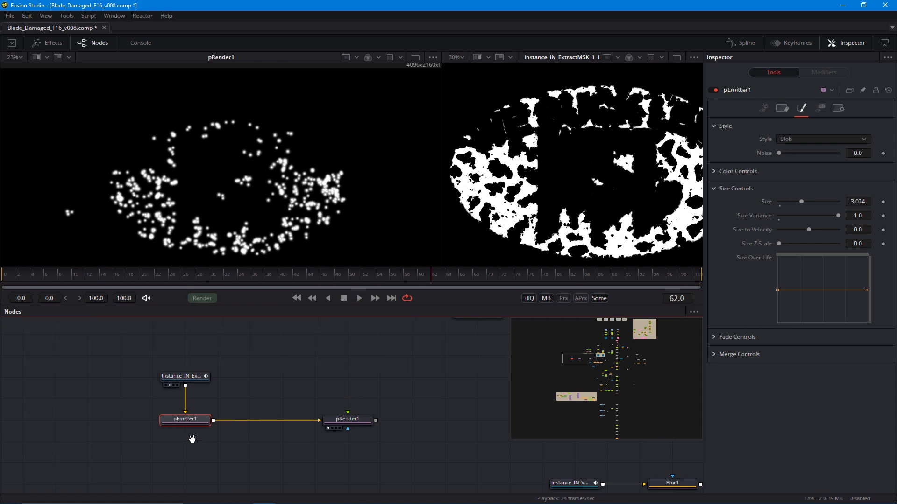
Move pRender1 farther from pEmitter1 to widen the gap between the two particle nodes.
drag(306, 413, 339, 413)
drag(246, 439, 258, 438)
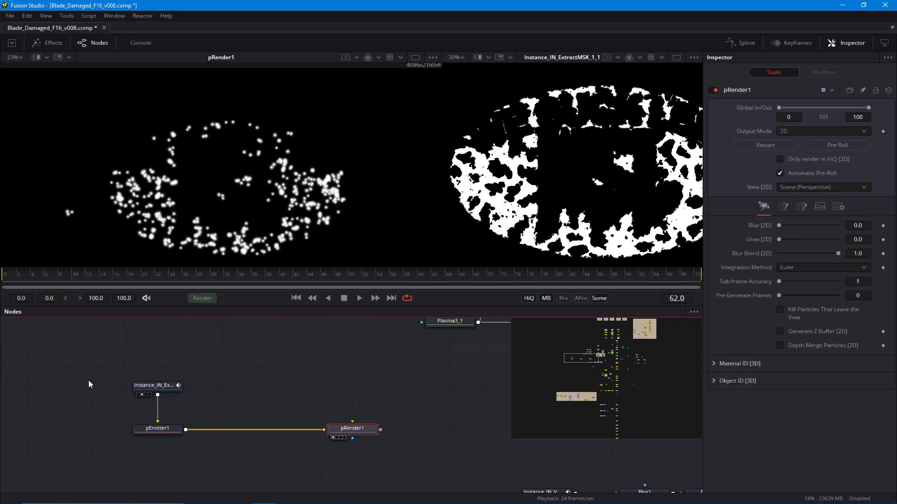
drag(89, 381, 93, 403)
Add a Background node sized 512 × 512 pixels and place it level with the instanced mask.
click(268, 385)
key(shift+space)
text(bg)
key(Return)
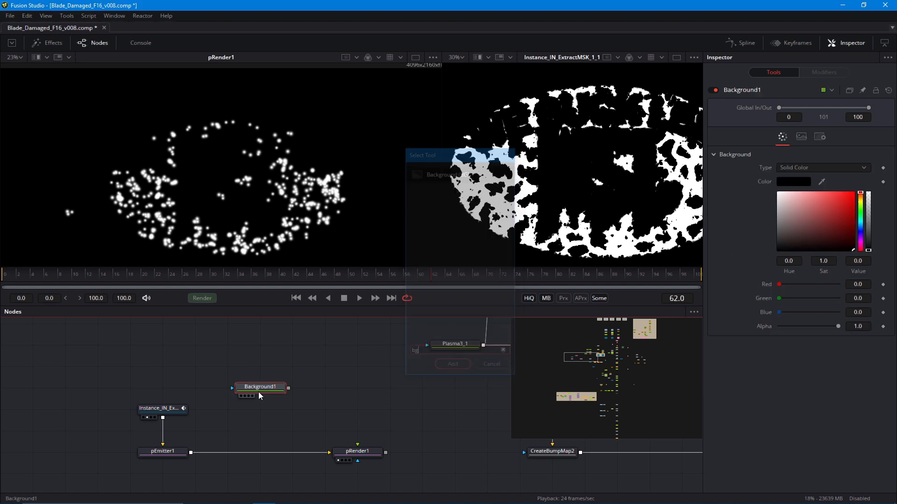
click(800, 137)
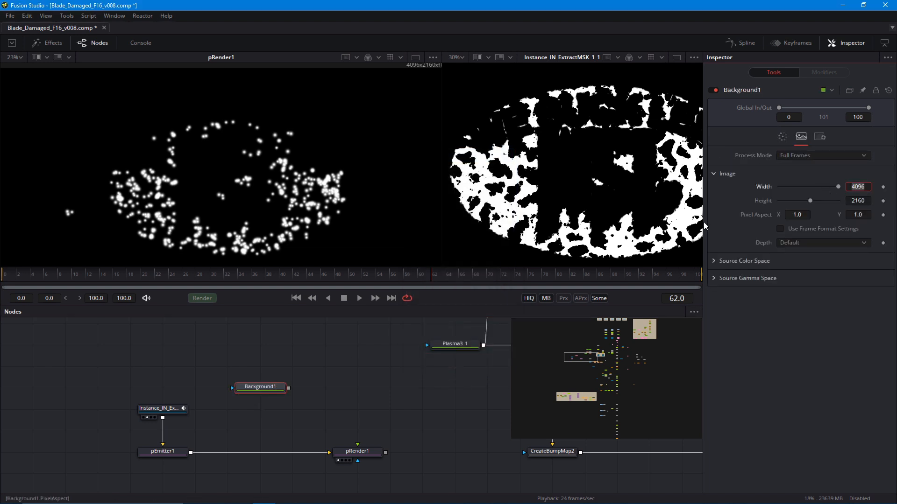
text(5)
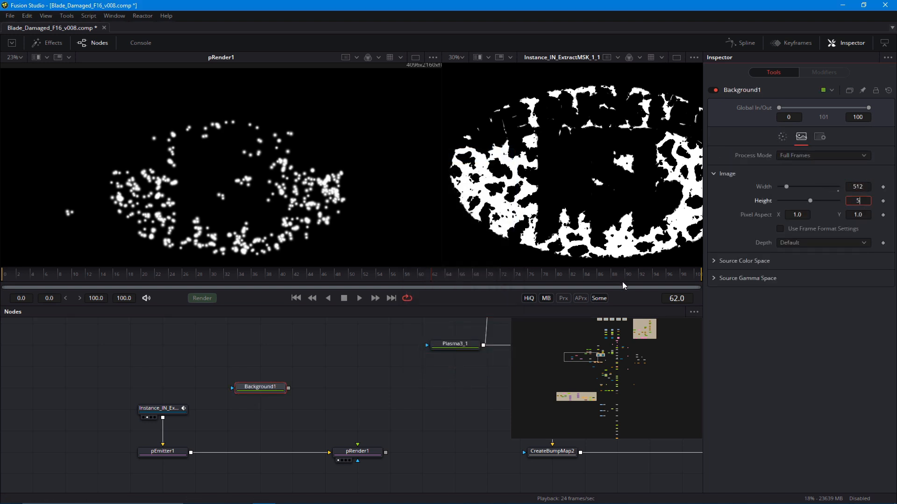
text(12)
key(Tab)
drag(267, 392, 267, 413)
Add a Polygon mask above Background1, connect it to the background's mask input and view Background1.
key(shift+space)
text(p)
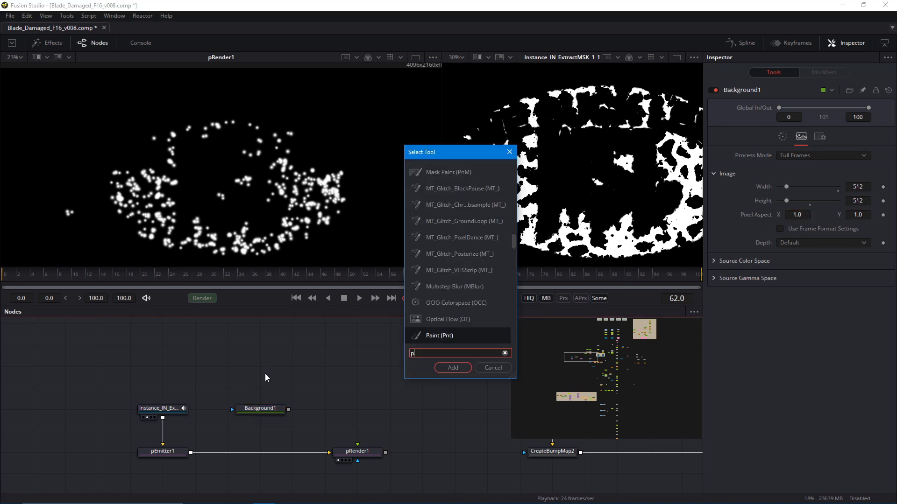
text(oly)
key(Return)
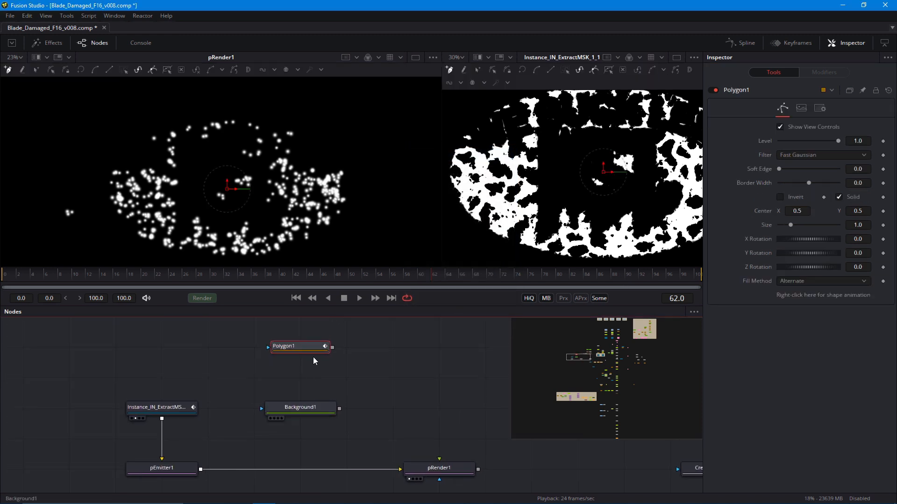
click(305, 407)
drag(332, 348, 304, 381)
key(1)
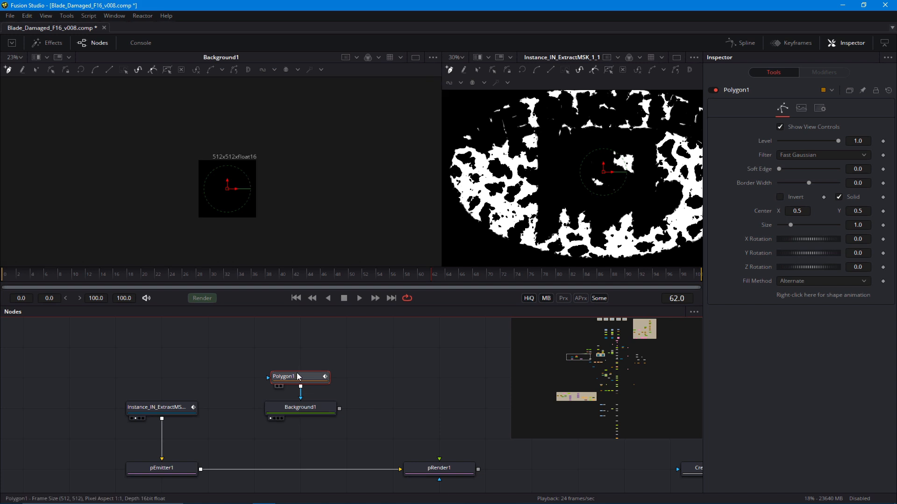
Draw a jagged open polyline with Polygon1 running diagonally from Background1's upper left area to its lower right corner.
scroll(211, 189, up, 3)
click(304, 407)
click(783, 136)
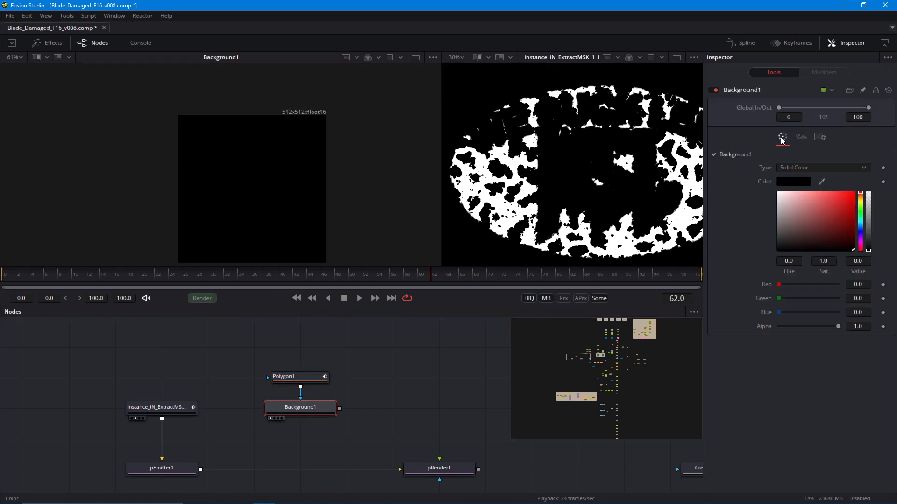
click(285, 379)
scroll(222, 234, up, 1)
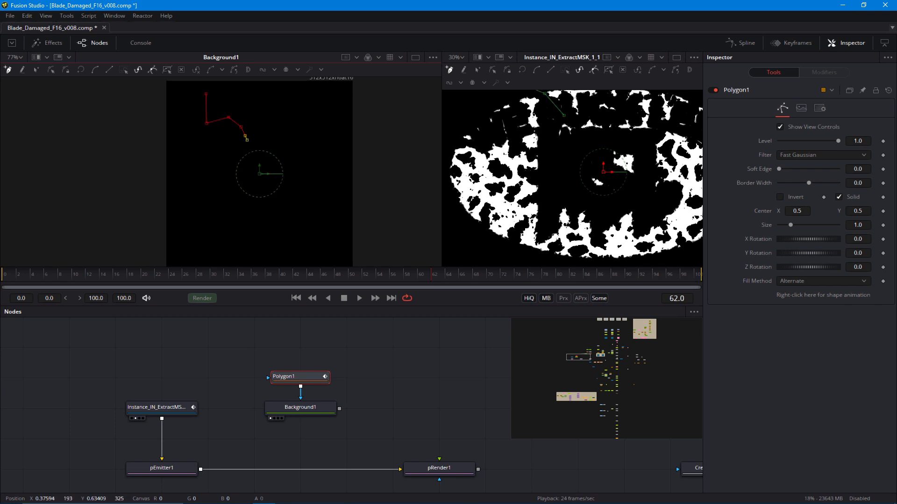
drag(246, 139, 248, 170)
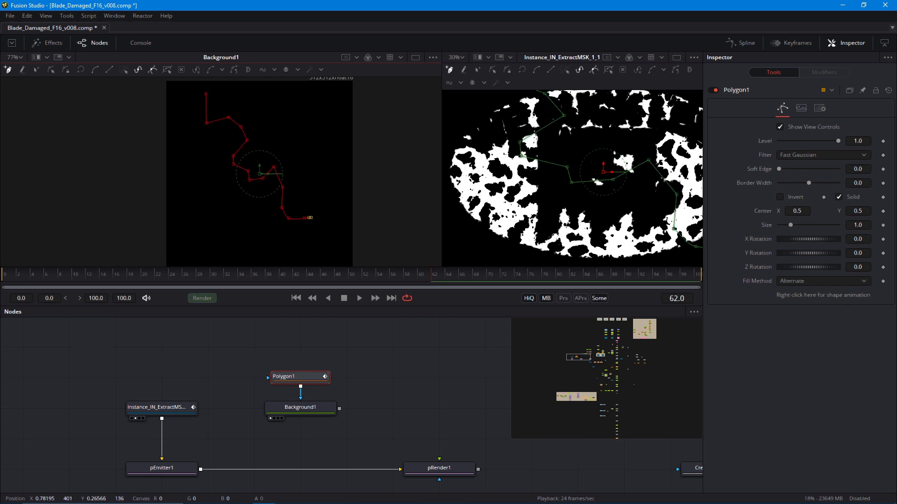
drag(336, 253, 350, 257)
scroll(259, 187, down, 1)
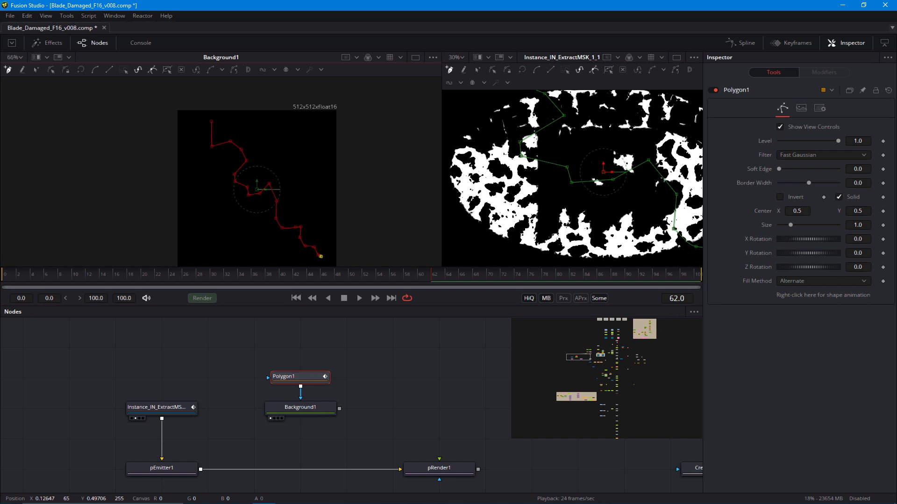
drag(196, 210, 210, 216)
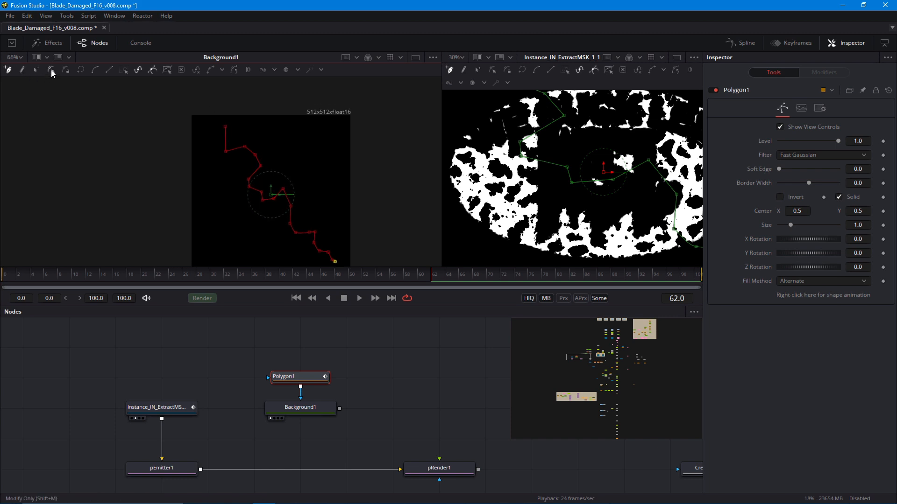
Reshape Polygon1's existing points into a coarser, more angular zigzag running diagonally across Background1.
click(52, 70)
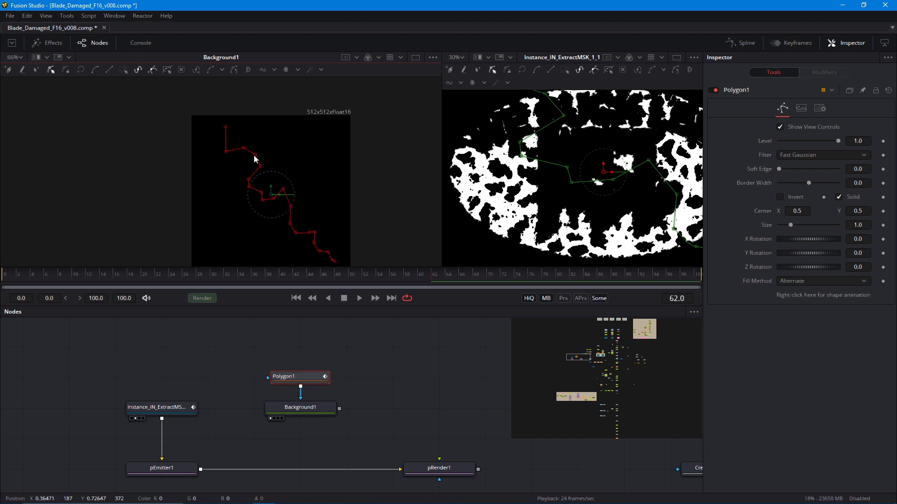
drag(226, 152, 218, 151)
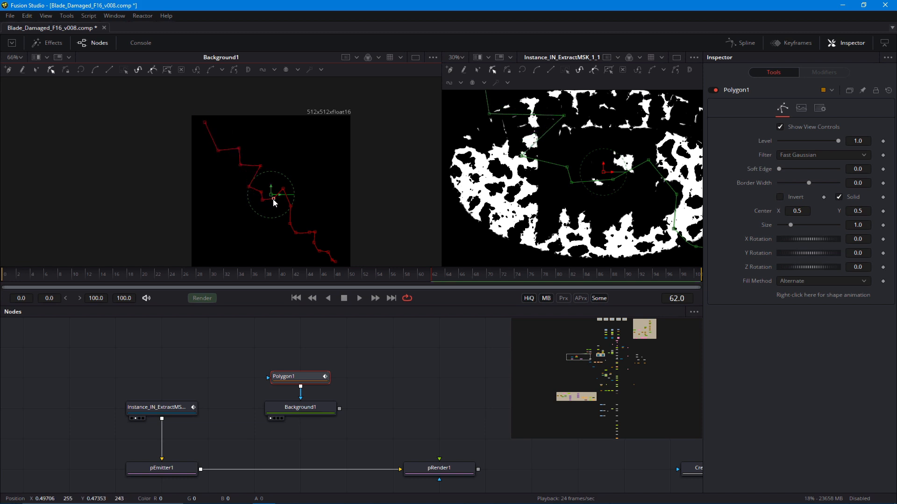
drag(262, 199, 262, 195)
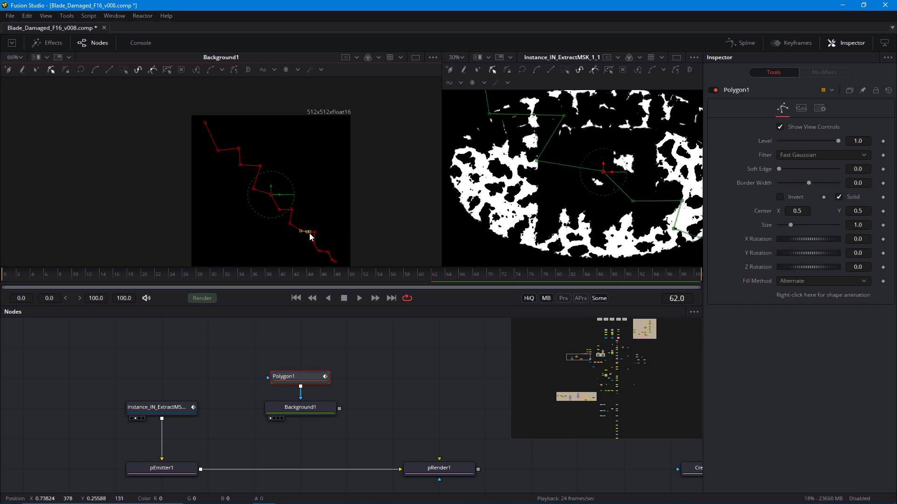
key(ctrl+z)
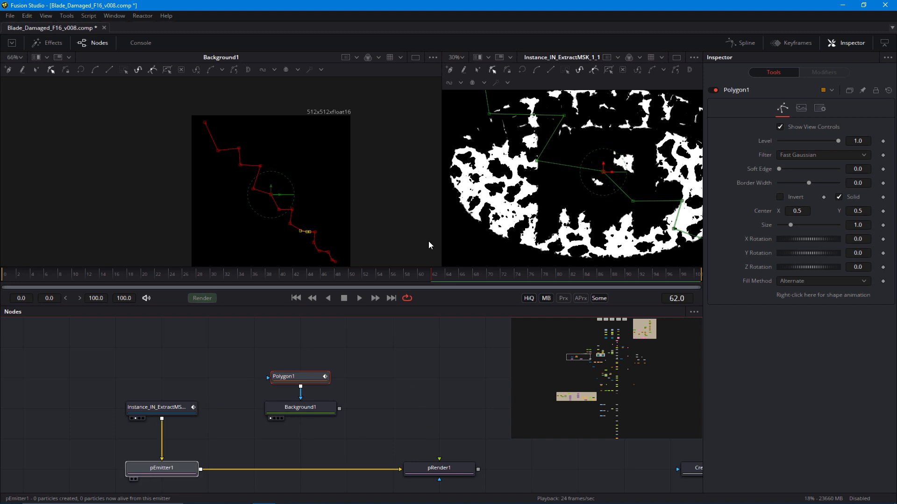
key(ctrl+z)
Display Background1 in the second viewer, with the pRender1 output in the first.
scroll(243, 200, down, 2)
drag(289, 384, 310, 398)
click(320, 426)
key(2)
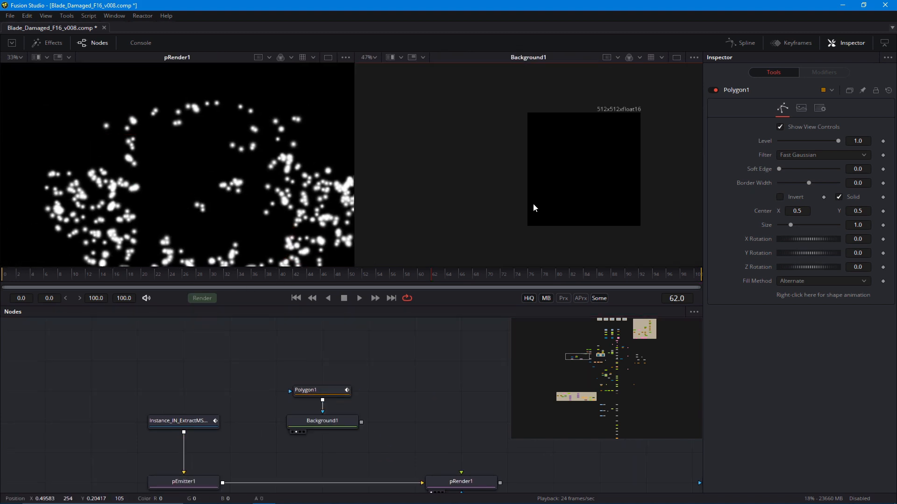
Turn off Solid on Polygon1 and set its Border Width to 0.0053 for a thin crack line.
click(318, 392)
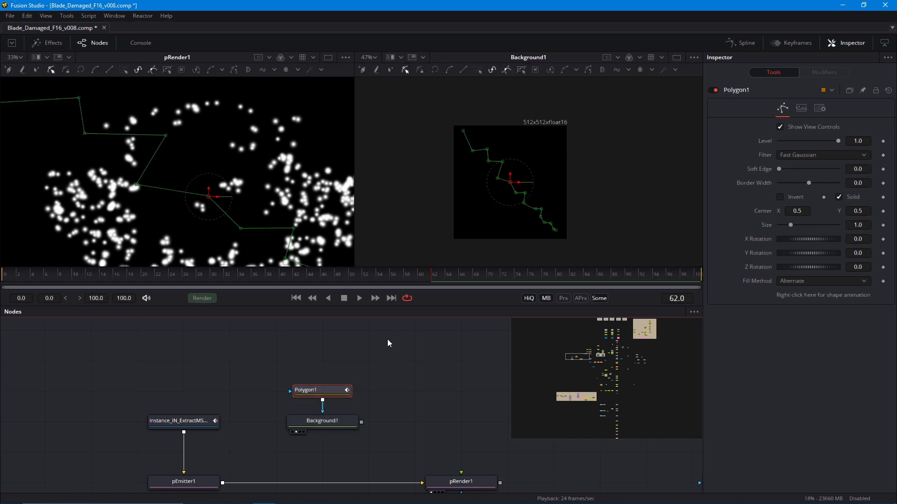
click(837, 198)
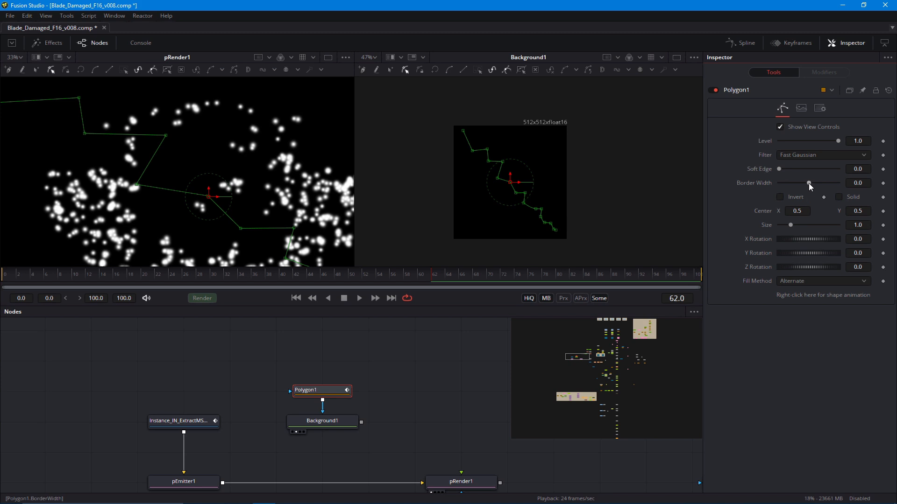
drag(812, 186, 813, 186)
scroll(486, 197, up, 3)
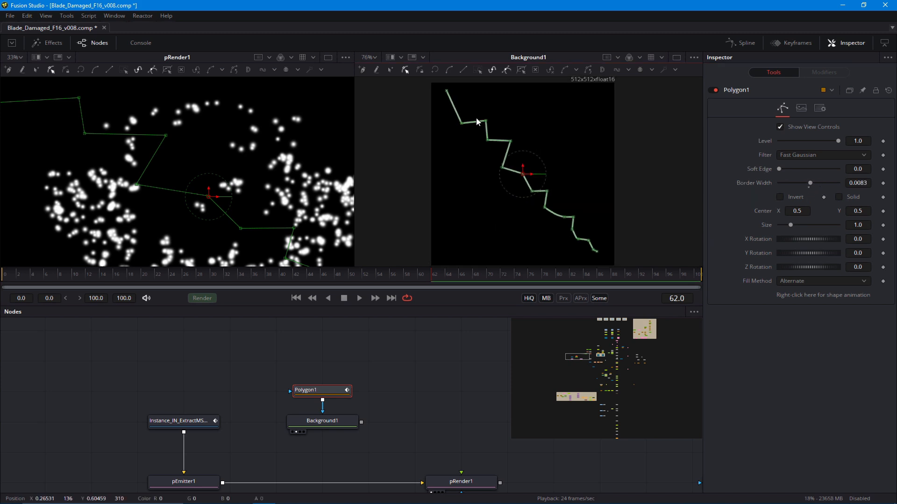
key(ctrl+k)
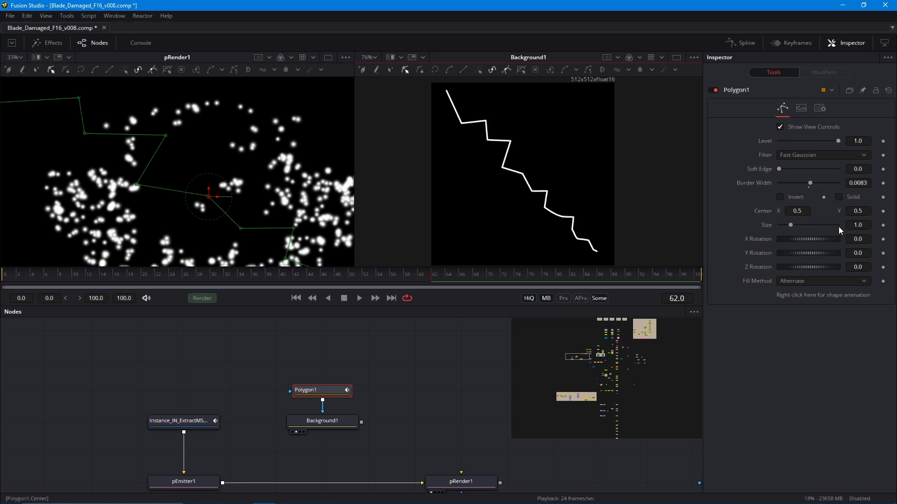
drag(812, 186, 810, 183)
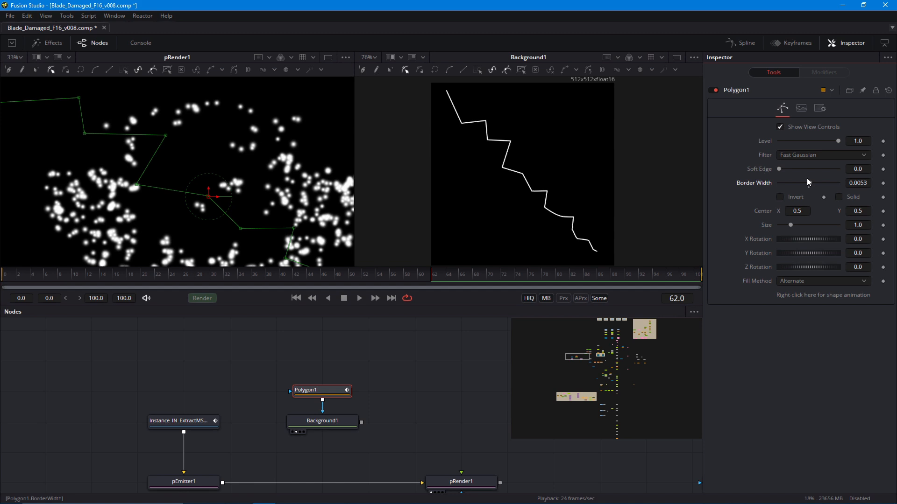
Remove Polygon1's shape animation and chain a copy of the polygon into Polygon1's mask input.
right_click(798, 296)
click(813, 397)
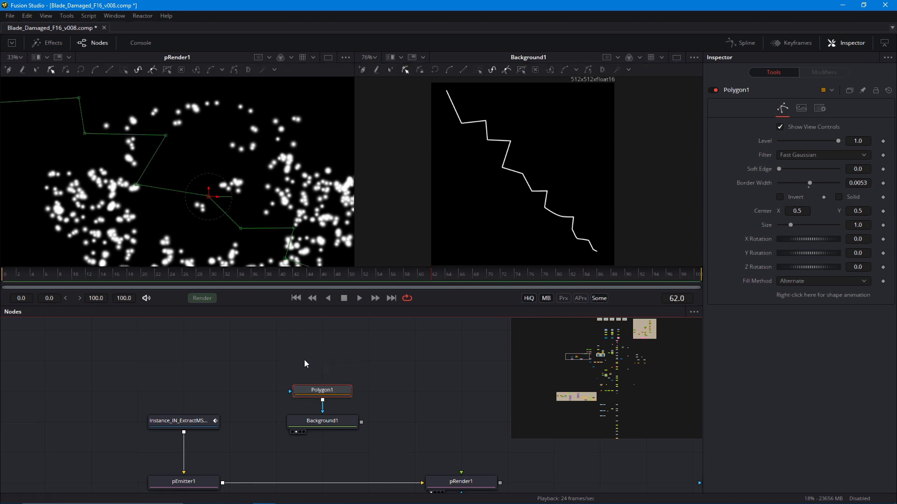
drag(304, 361, 311, 397)
key(ctrl+c)
click(308, 371)
key(ctrl+v)
drag(354, 361, 345, 391)
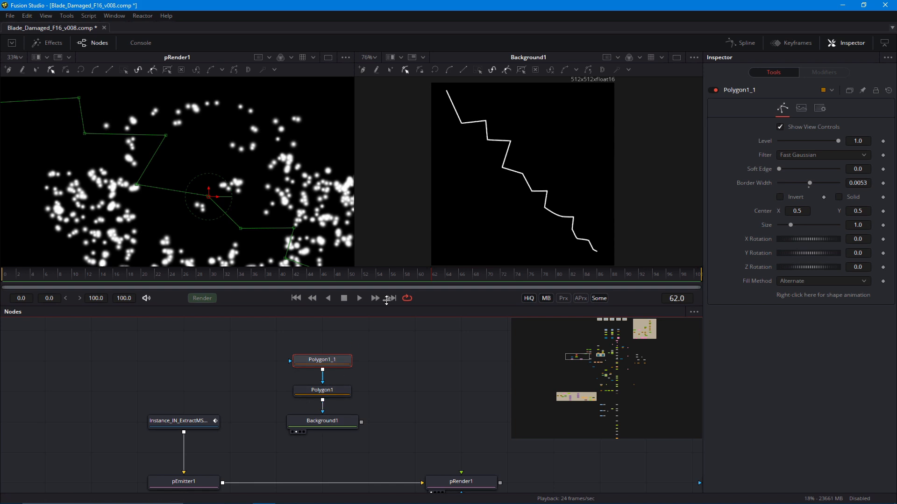
Rotate Polygon1_1 to a Z Rotation of about -88.8 and delete several points along both halves of its line.
drag(499, 216, 500, 169)
click(469, 233)
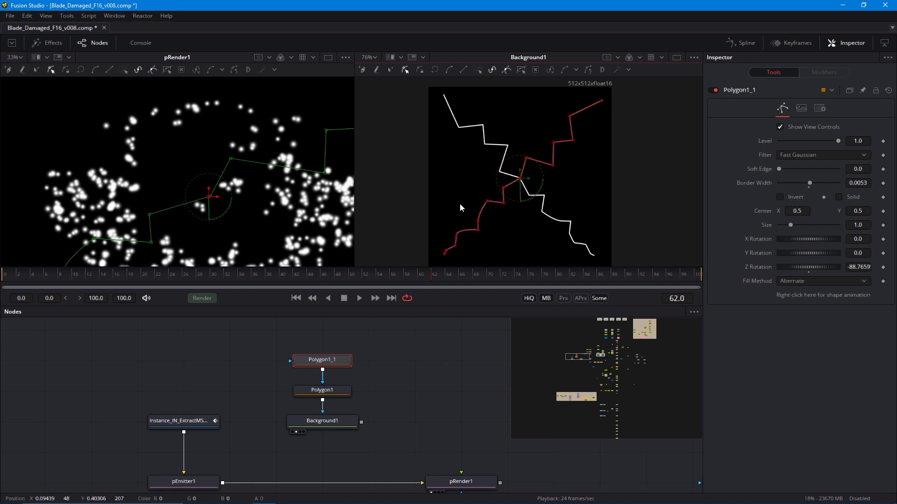
drag(516, 137, 536, 163)
key(Delete)
key(Delete)
drag(542, 129, 581, 149)
key(Delete)
drag(469, 195, 498, 240)
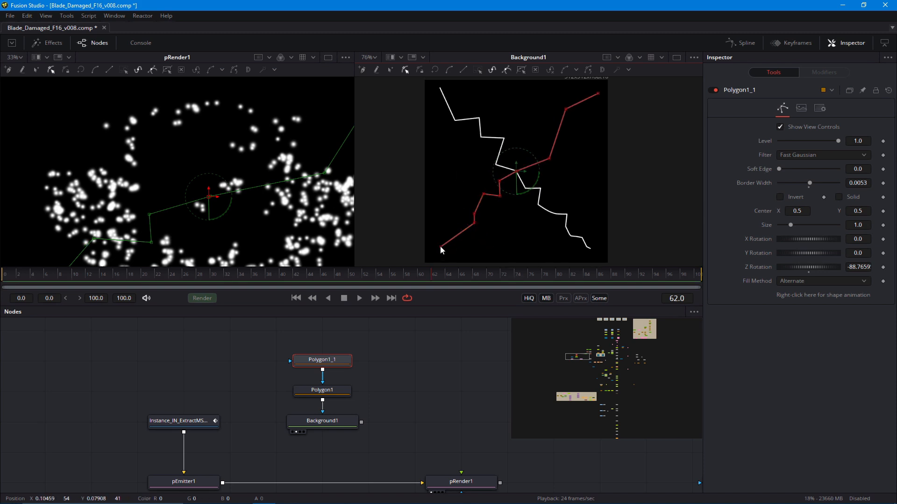
Move Polygon1_1's lower points toward the bottom centre of the image and its middle points onto the Polygon1 crack line.
drag(440, 247, 515, 251)
drag(474, 224, 511, 231)
drag(500, 197, 517, 217)
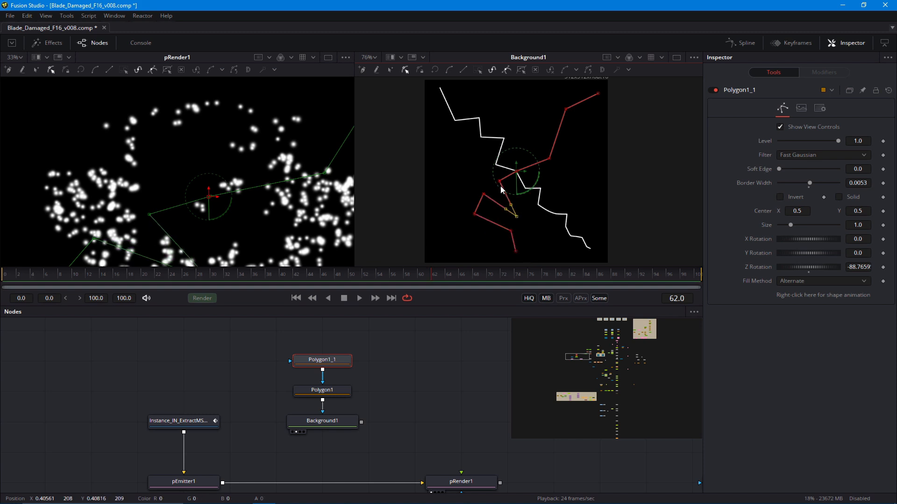
drag(500, 180, 526, 188)
drag(549, 158, 496, 164)
drag(566, 109, 503, 139)
mouse_move(516, 171)
mouse_down()
mouse_move(496, 164)
mouse_move(516, 172)
mouse_up()
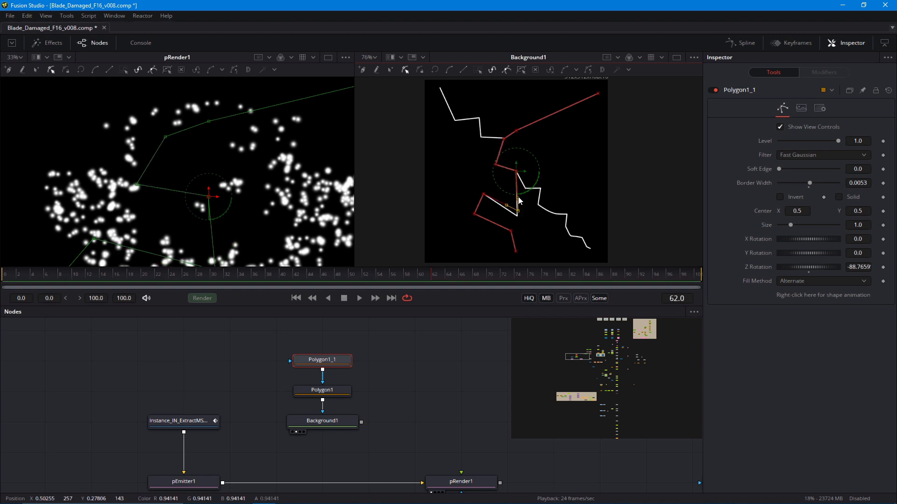
Shape Polygon1_1's two ends into zigzag branches splitting from the main crack toward the image's upper right and bottom centre.
drag(516, 216, 525, 188)
drag(516, 131, 565, 127)
drag(598, 94, 587, 108)
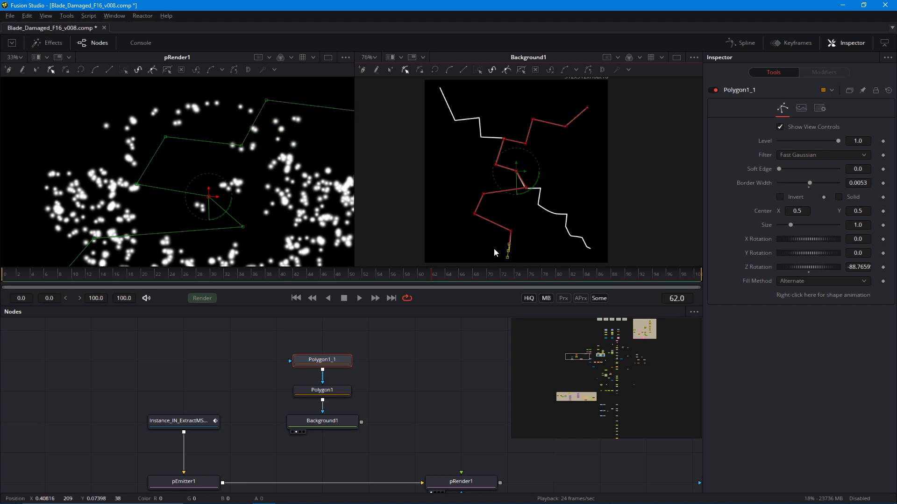
drag(494, 249, 500, 250)
drag(484, 194, 522, 213)
drag(474, 214, 523, 238)
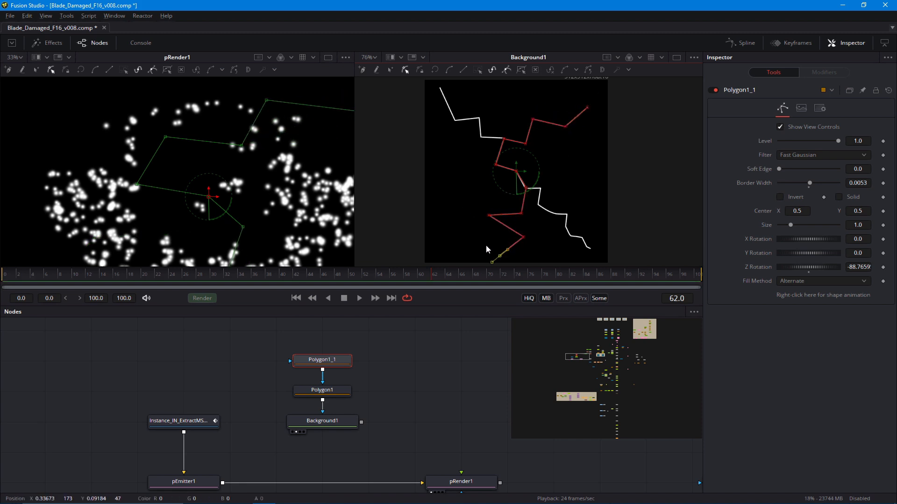
scroll(467, 195, down, 1)
click(457, 349)
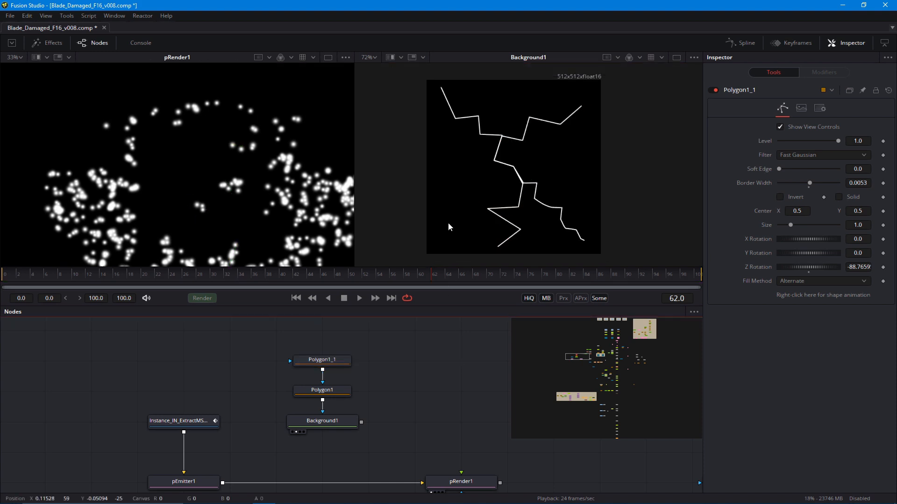
scroll(448, 228, down, 1)
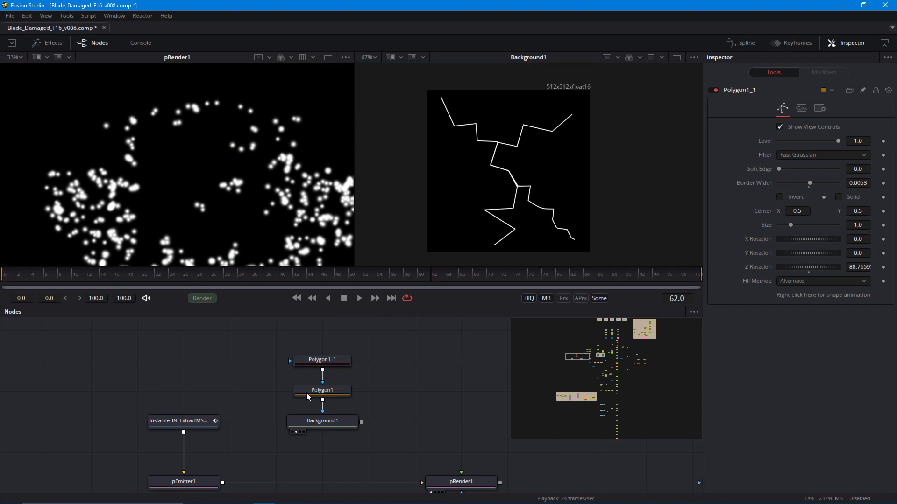
Add an Ellipse mask node beside the two polygon nodes.
click(254, 349)
key(shift+space)
text(we)
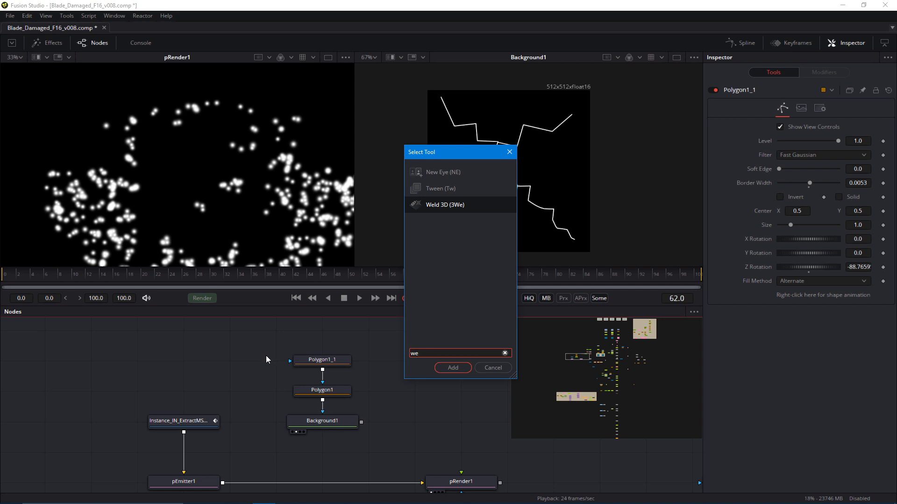
text(l)
key(BackSpace)
key(BackSpace)
key(BackSpace)
text(e)
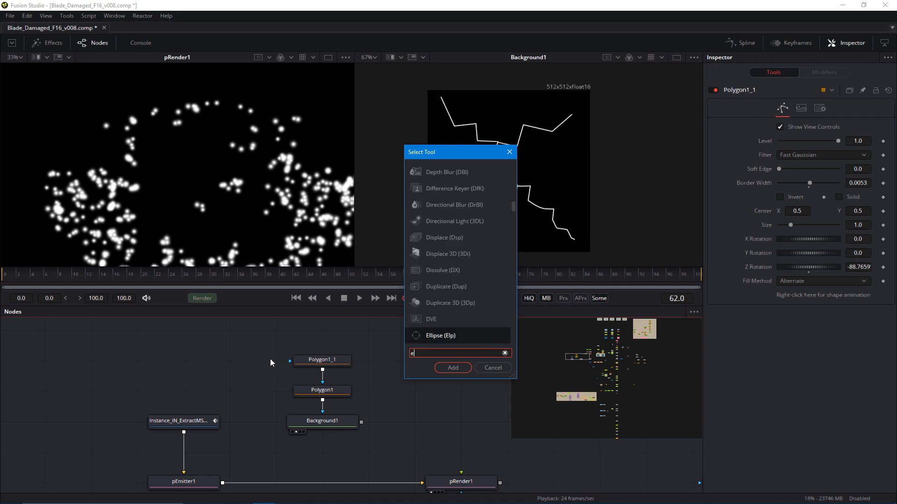
text(lli)
key(Return)
Insert a Bitmap mask between Polygon1 and Background1, connecting Ellipse2 to the Bitmap's mask input.
drag(346, 362, 317, 354)
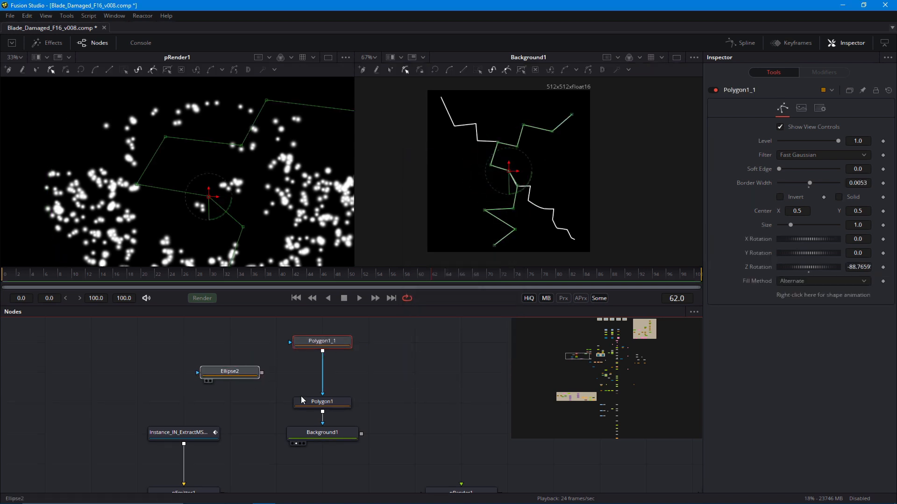
drag(300, 400, 300, 370)
key(shift+space)
text(bm)
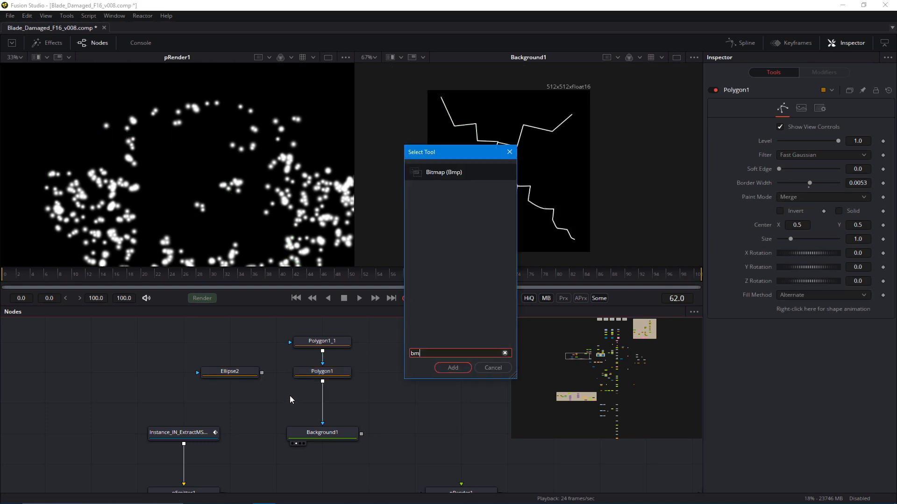
key(Return)
drag(297, 402, 321, 401)
drag(257, 374, 291, 406)
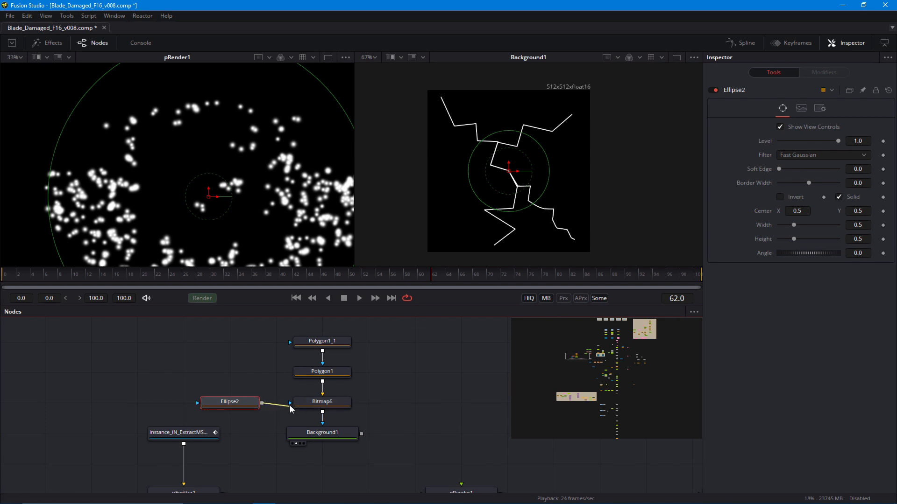
Set Bitmap6's Paint Mode to Multiply so the ellipse limits the crack lines.
click(322, 406)
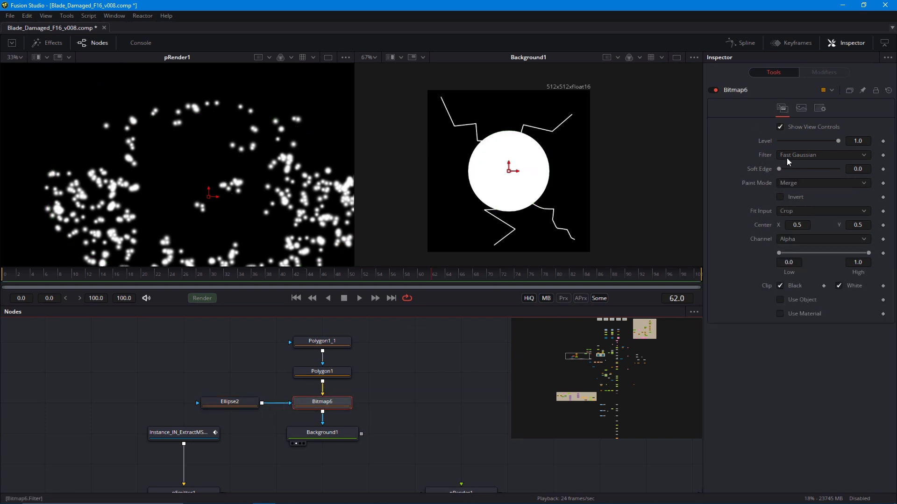
click(794, 183)
click(794, 241)
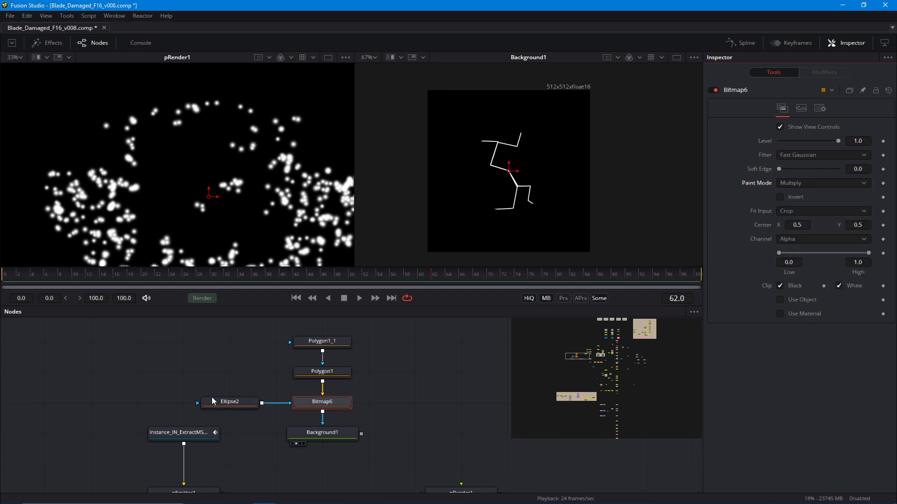
Shrink Ellipse2 to about 0.037 wide and high, and link its Height to its Width with an expression.
click(213, 401)
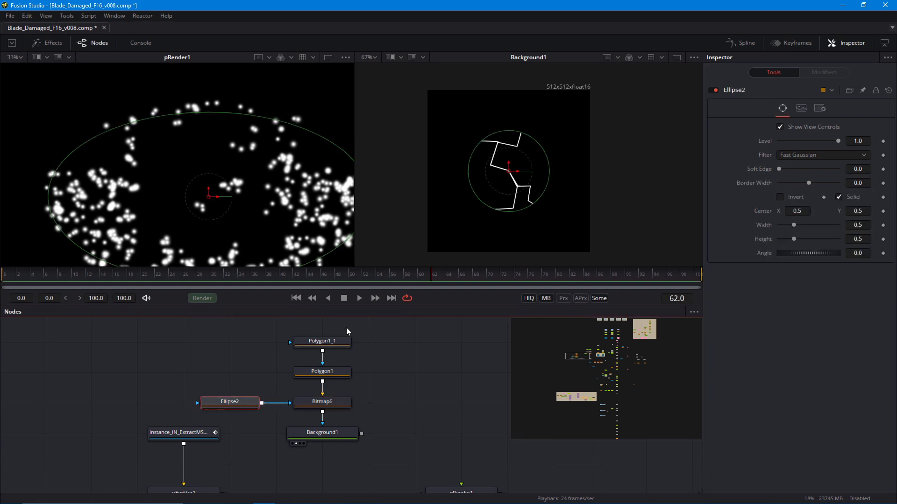
drag(543, 200, 509, 174)
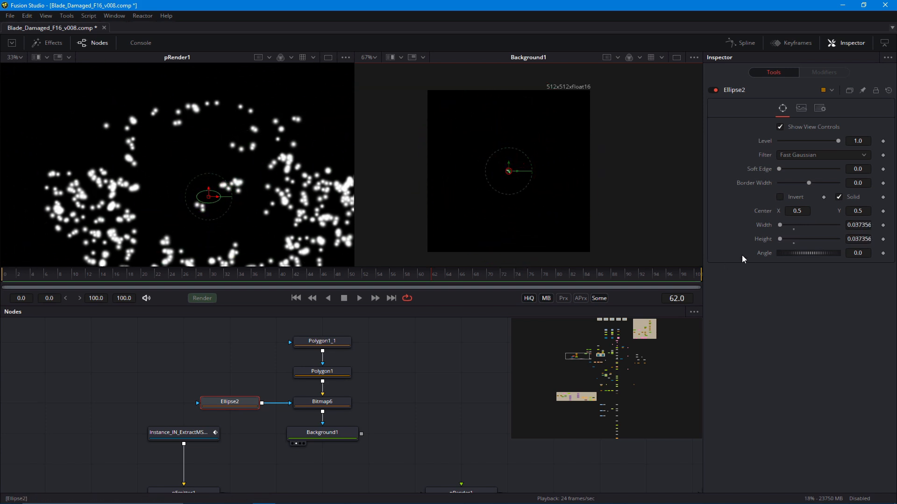
click(777, 238)
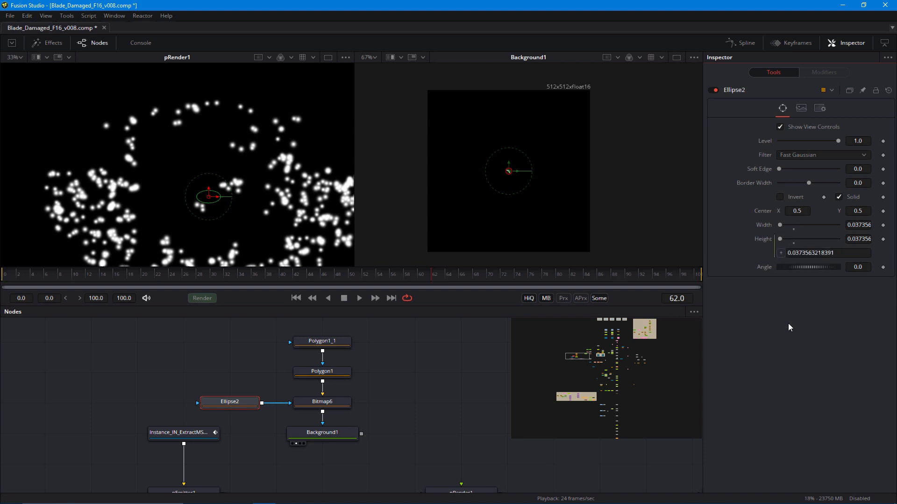
Animate Ellipse2's Width with a keyframe of 0.0 at frame 0.
right_click(779, 225)
click(787, 231)
mouse_move(786, 225)
mouse_down()
mouse_move(802, 231)
mouse_move(773, 230)
mouse_up()
click(296, 298)
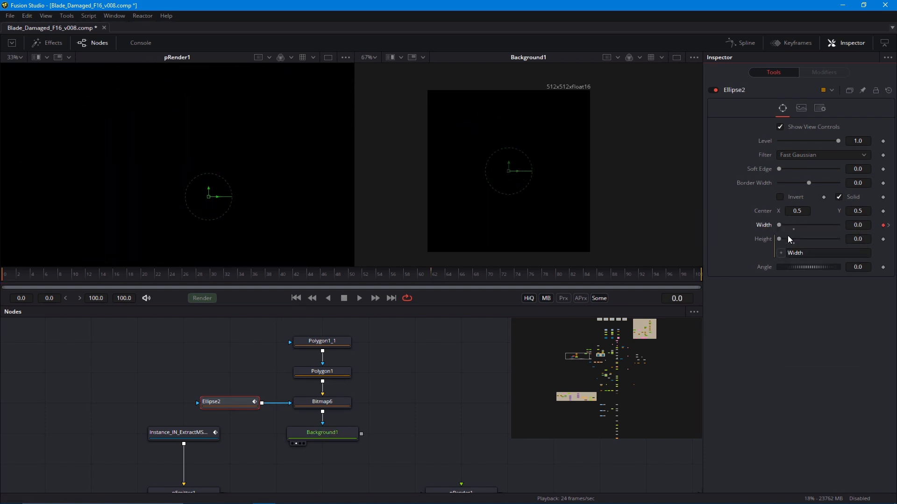
Keyframe Ellipse2's Width at about 0.803 on frame 8 and set its Soft Edge to about 0.065.
click(359, 298)
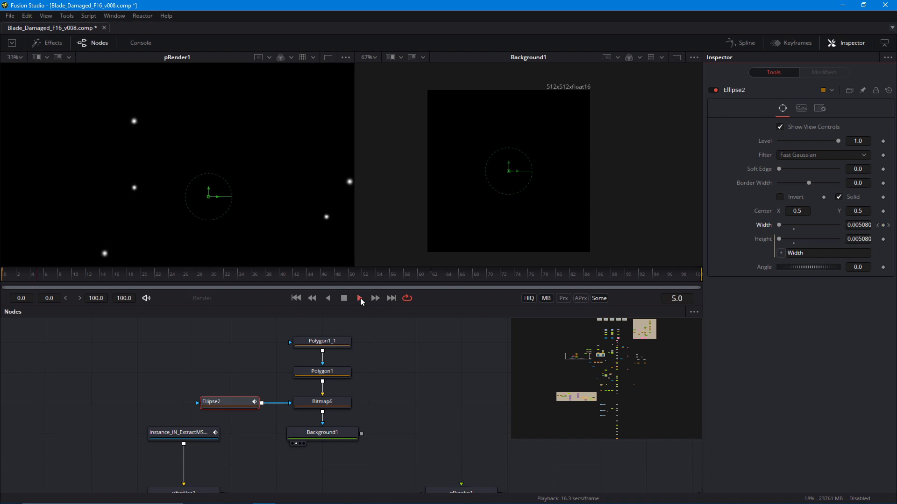
click(14, 279)
drag(14, 279, 60, 279)
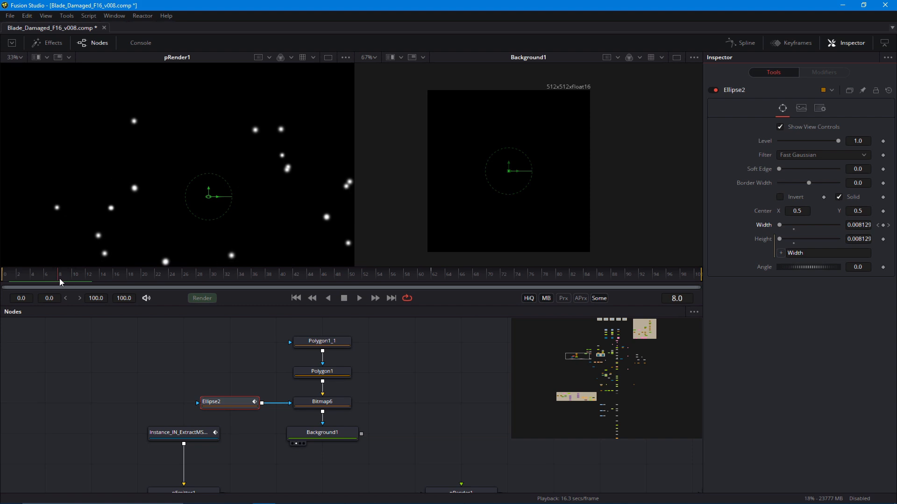
drag(779, 225, 804, 233)
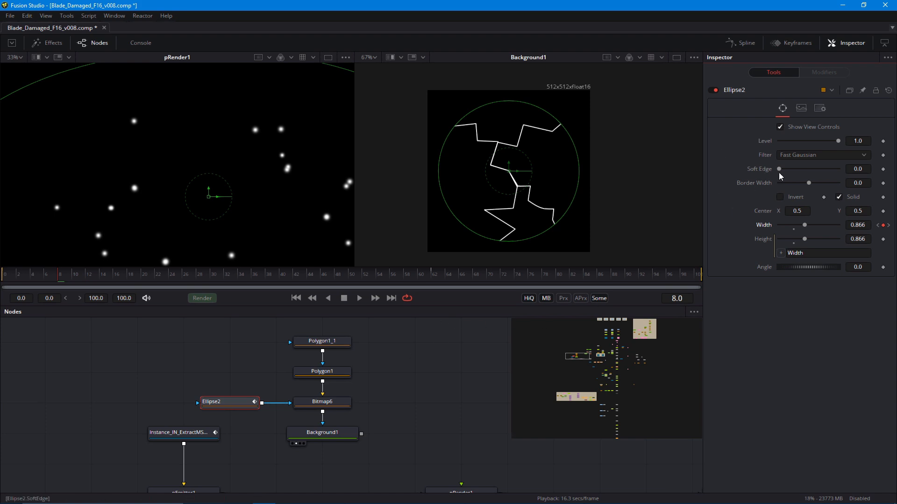
drag(779, 174, 801, 176)
drag(804, 225, 803, 225)
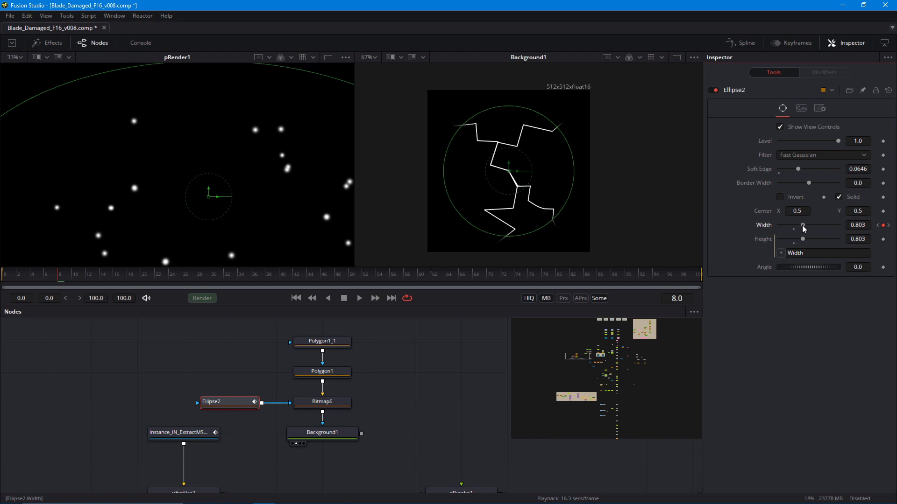
Set Ellipse2's Soft Edge to 0.085 and enlarge its Width to about 0.82 on frame 8.
drag(798, 169, 803, 170)
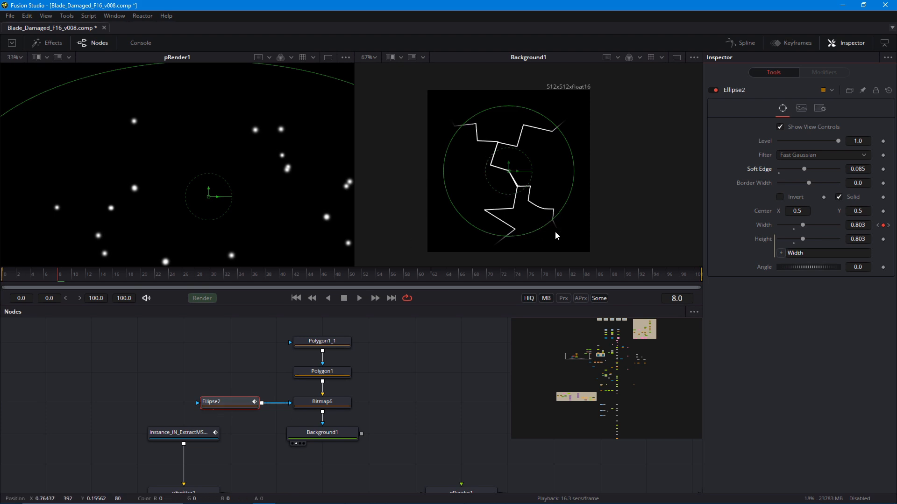
drag(559, 220, 561, 221)
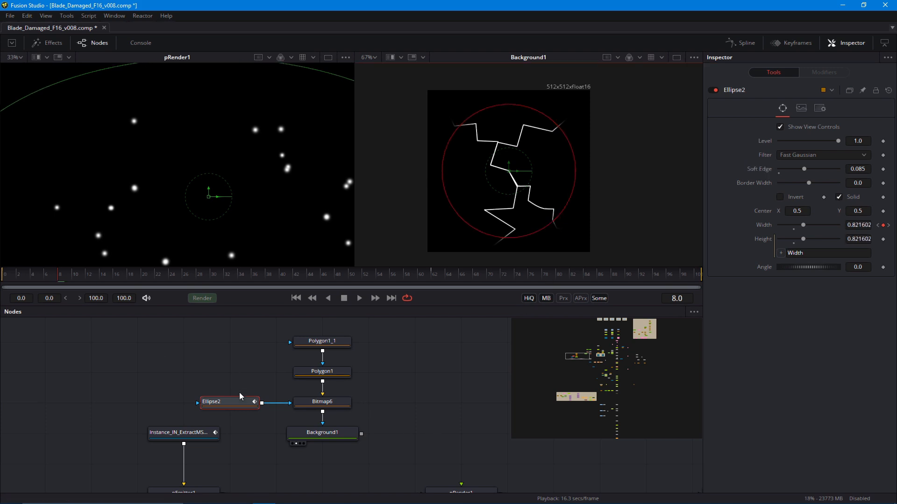
Move the crack mask nodes away from the emitter's mask instance and reduce Polygon1_1's Border Width to 0.0026.
drag(232, 322, 393, 435)
click(315, 452)
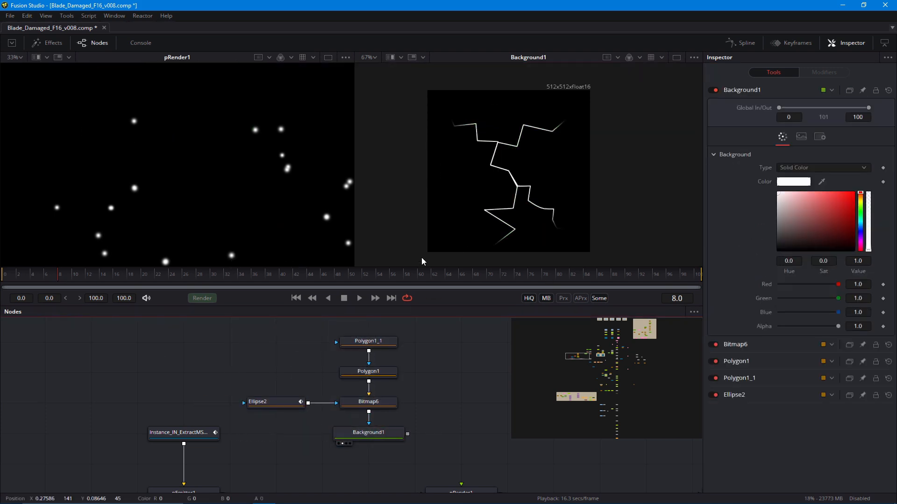
click(359, 341)
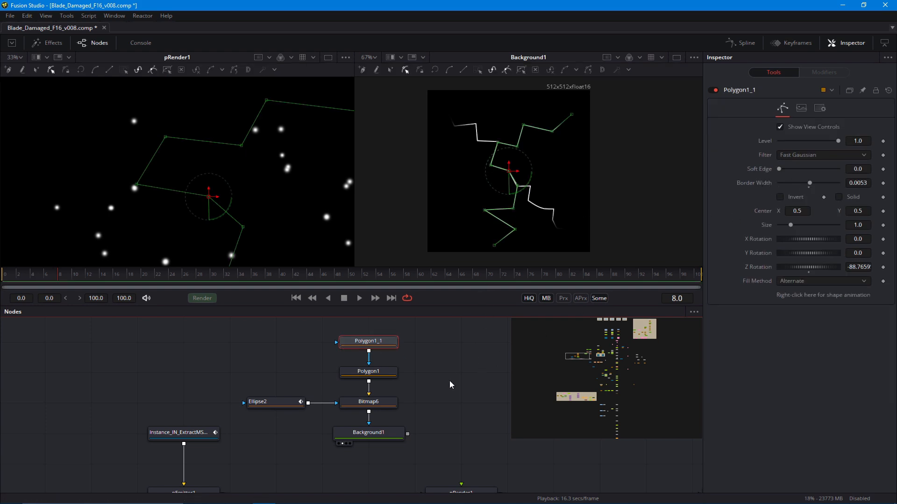
drag(403, 395, 418, 416)
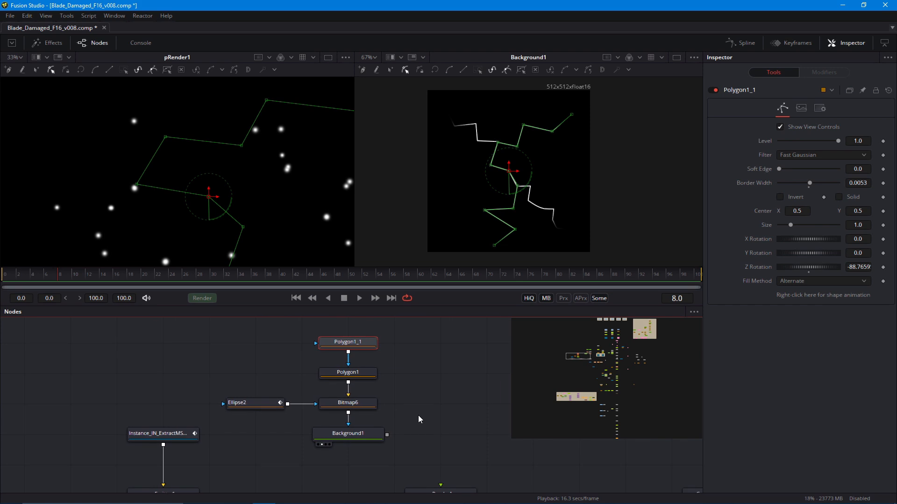
drag(471, 208, 475, 206)
key(ctrl+k)
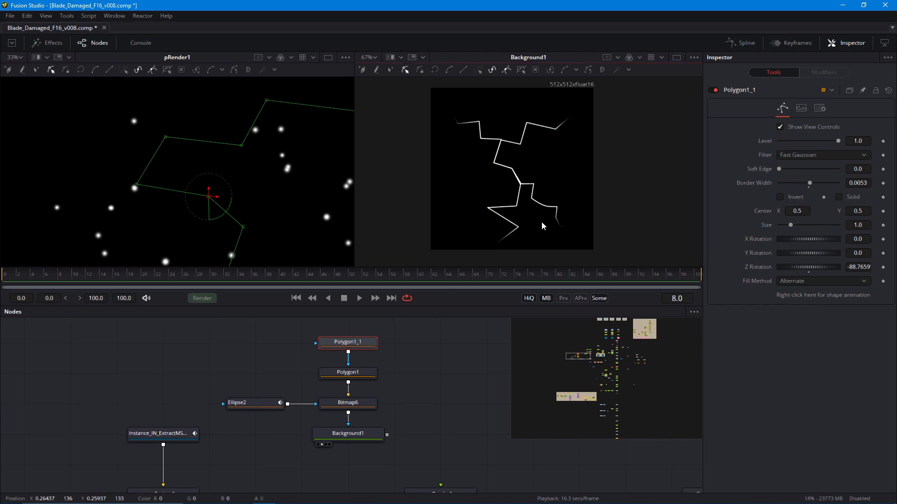
mouse_move(809, 183)
mouse_down()
mouse_move(817, 188)
mouse_move(808, 185)
mouse_up()
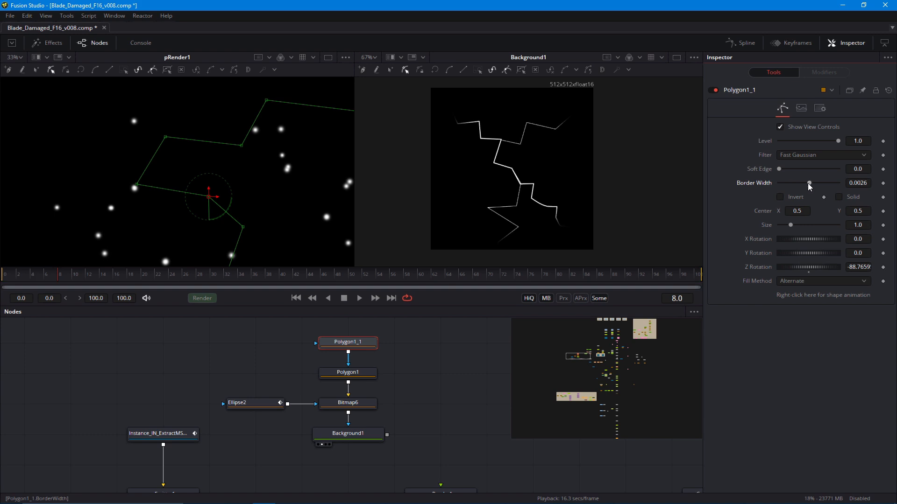
Duplicate Polygon1_1, feed the copy into it, and rotate the copy's line to a Z Rotation of about 12.92.
drag(322, 350, 324, 382)
click(324, 382)
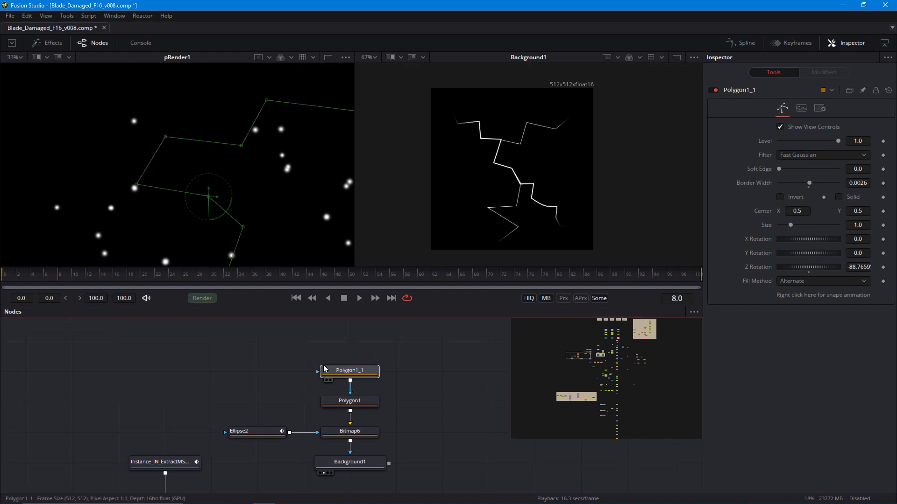
click(325, 345)
key(ctrl+v)
drag(383, 343, 364, 374)
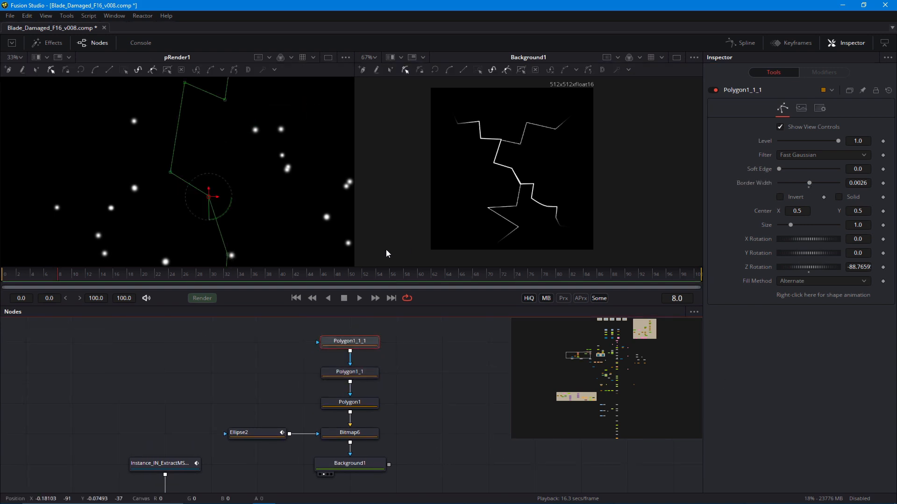
drag(485, 220, 483, 221)
drag(480, 172, 460, 183)
click(434, 356)
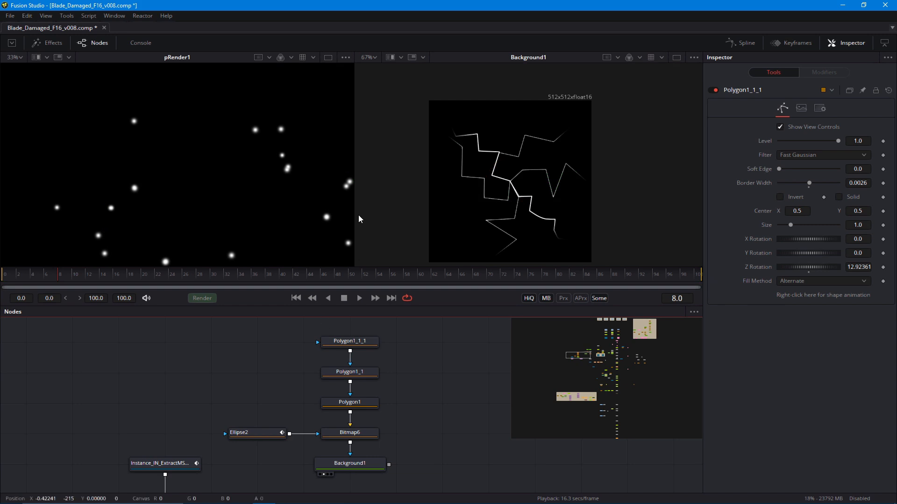
Delete surplus points from Polygon1_1_1 and reshape the remaining line into a short branch off the crack's lower-right end.
click(357, 341)
drag(437, 121, 472, 165)
key(Delete)
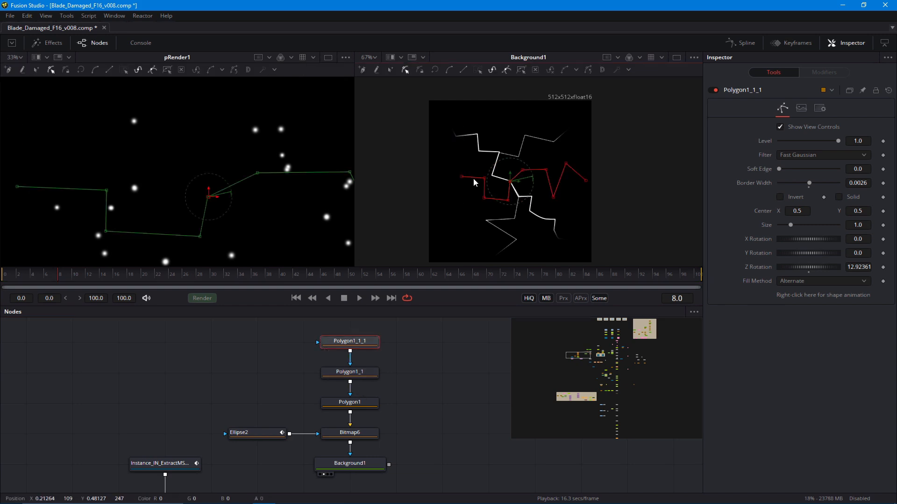
drag(492, 219, 586, 222)
key(Delete)
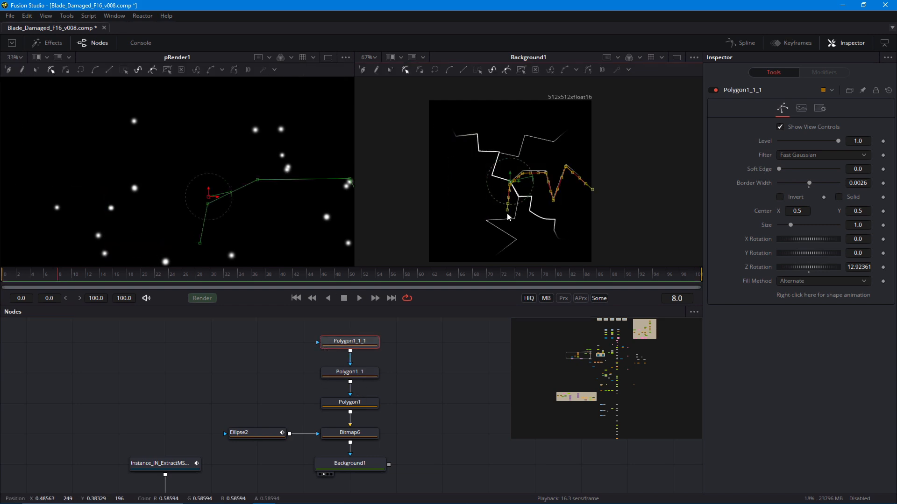
drag(506, 196, 579, 254)
click(543, 224)
click(554, 220)
drag(632, 201, 587, 242)
click(580, 252)
drag(583, 227, 572, 231)
click(586, 242)
click(453, 344)
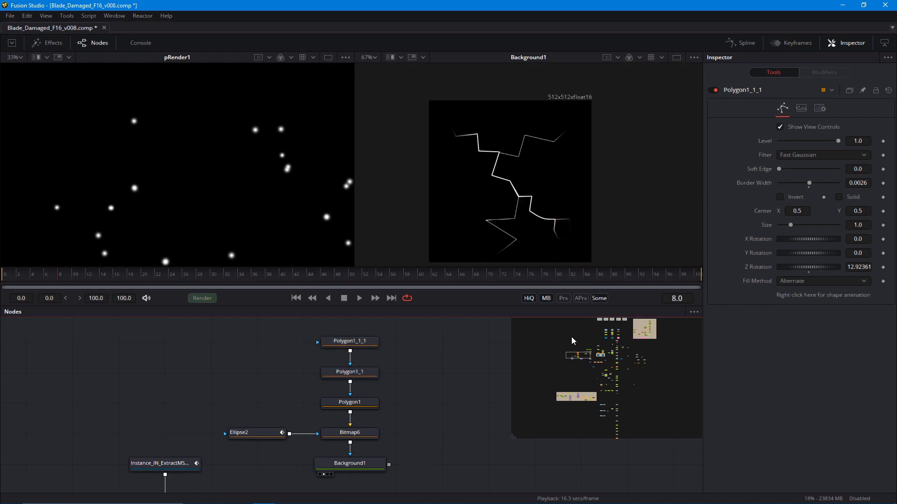
Enlarge Ellipse2's Width on frame 8 to about 0.967 so it covers the crack's outer ends.
click(238, 434)
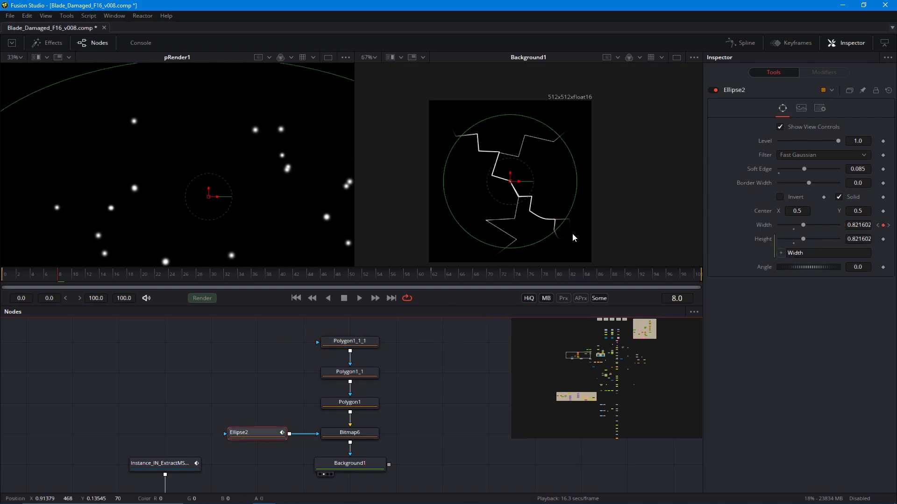
click(60, 278)
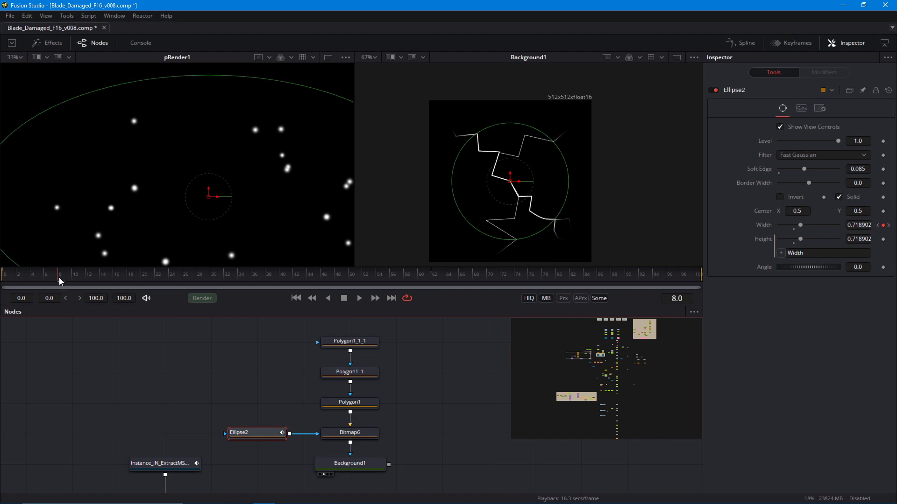
drag(559, 224, 571, 237)
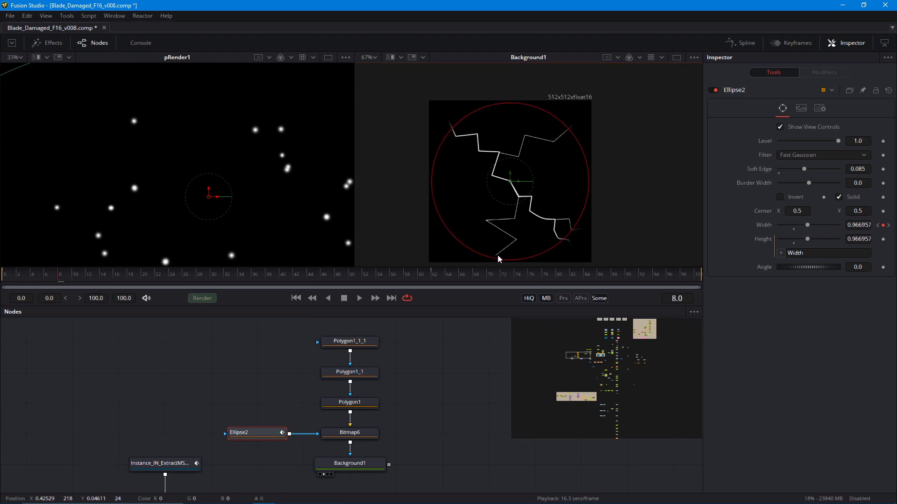
Reposition the last points of Polygon1_1's lower branch to reshape the crack's bottom tip.
click(349, 372)
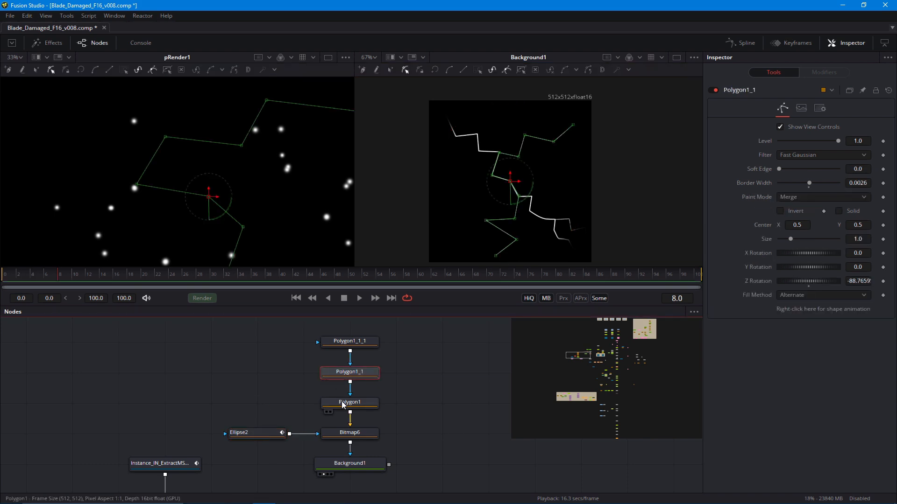
mouse_move(496, 256)
mouse_down()
mouse_move(479, 257)
mouse_move(502, 243)
mouse_up()
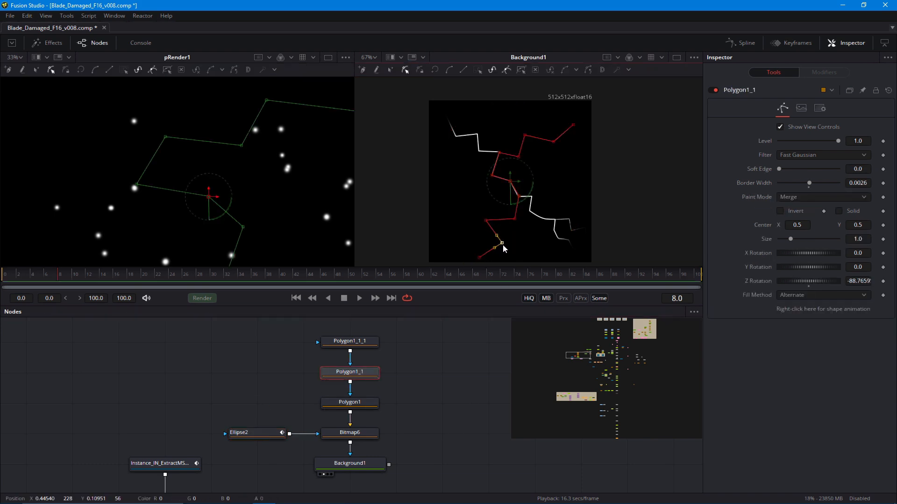
click(432, 363)
scroll(449, 224, down, 1)
Duplicate Polygon1_1_1, feed the copy into it, and move the new line to the crack's left side as another branch.
drag(328, 352, 342, 380)
click(348, 372)
key(ctrl+c)
click(348, 343)
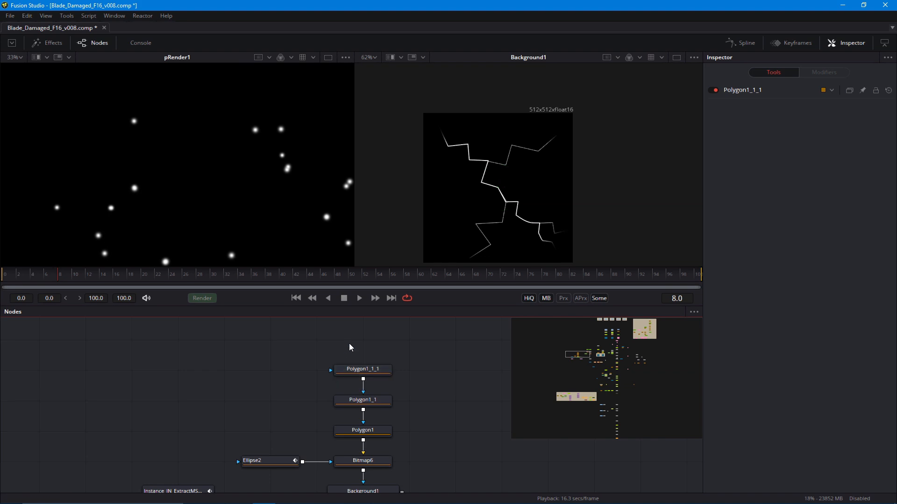
key(ctrl+v)
drag(394, 343, 374, 369)
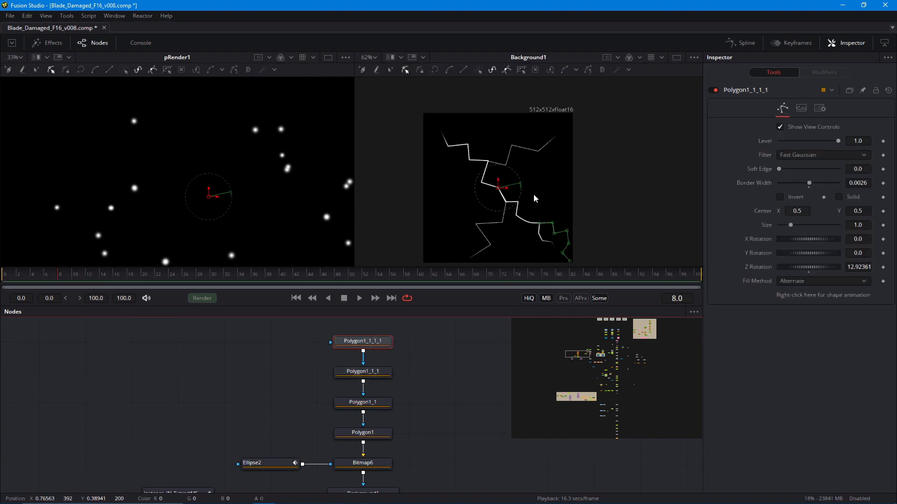
drag(539, 231, 441, 184)
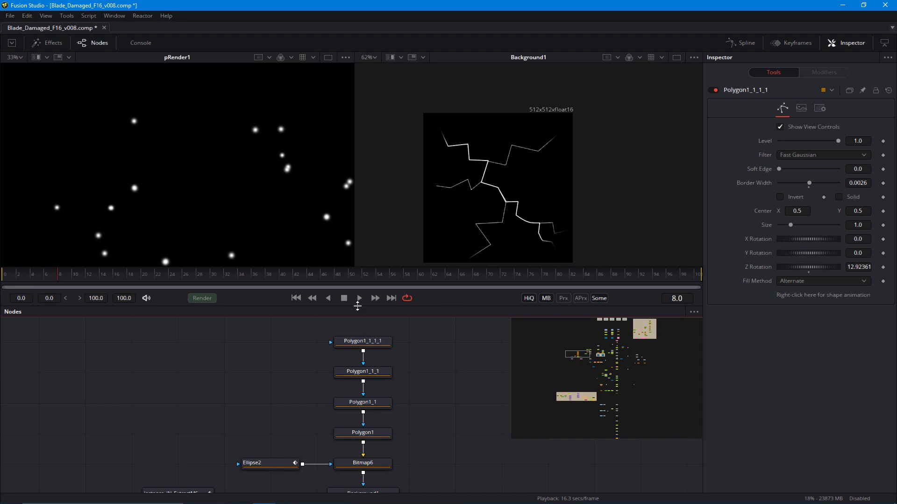
Shrink Ellipse2's Width on frame 8 to about 0.844 and play back the growing crack animation.
click(264, 463)
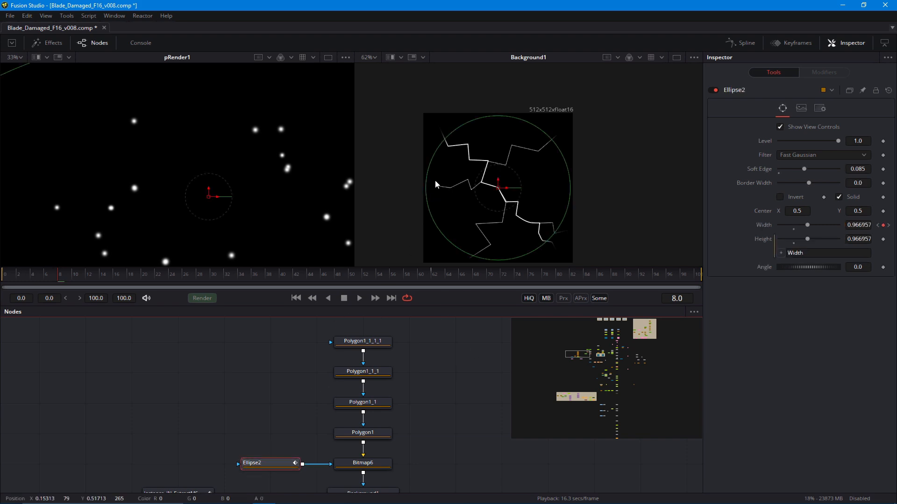
drag(448, 239, 455, 236)
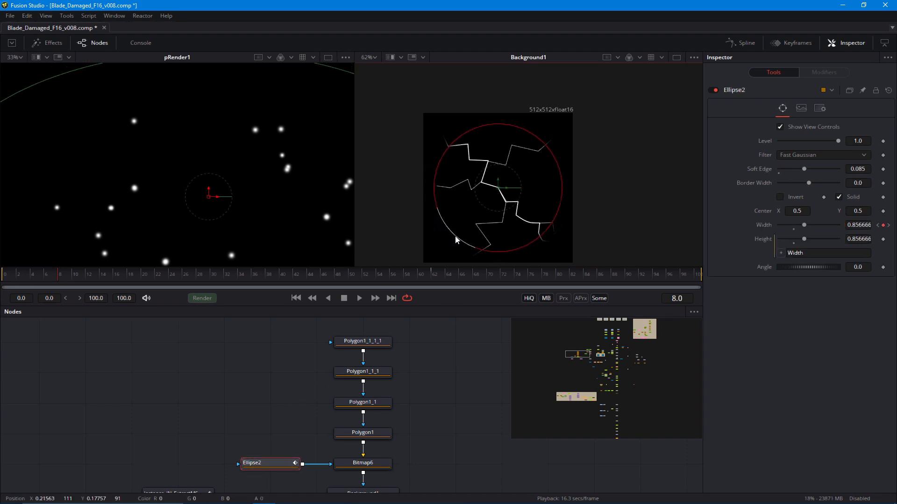
click(330, 341)
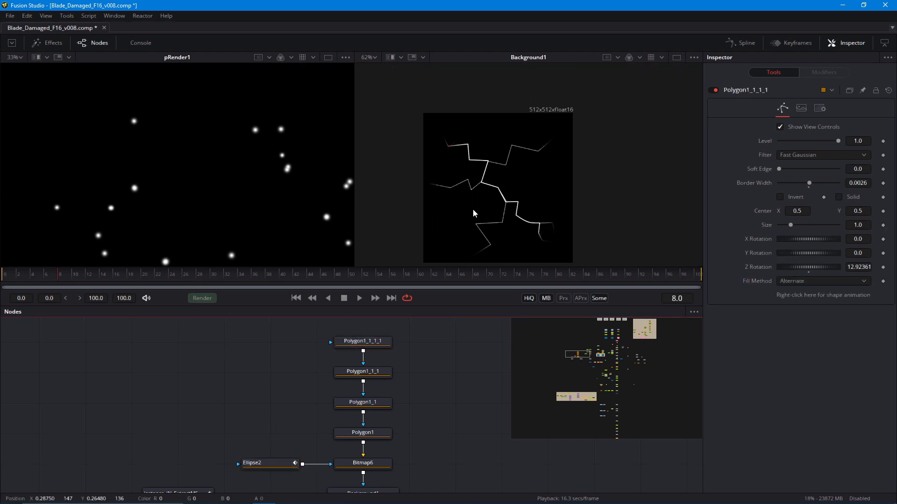
key(space)
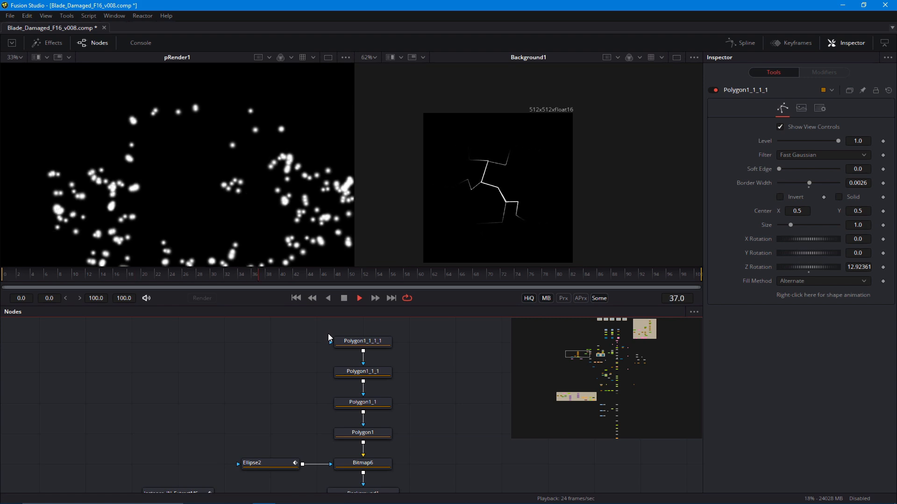
click(273, 463)
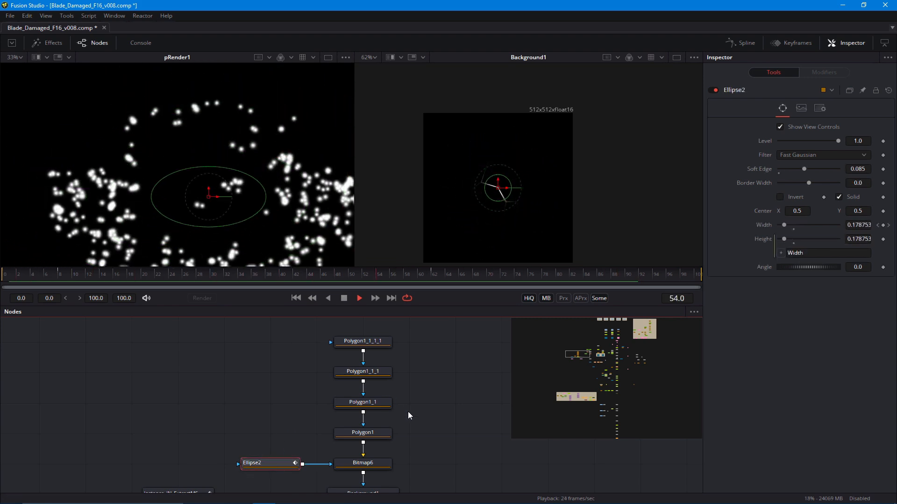
key(space)
click(434, 275)
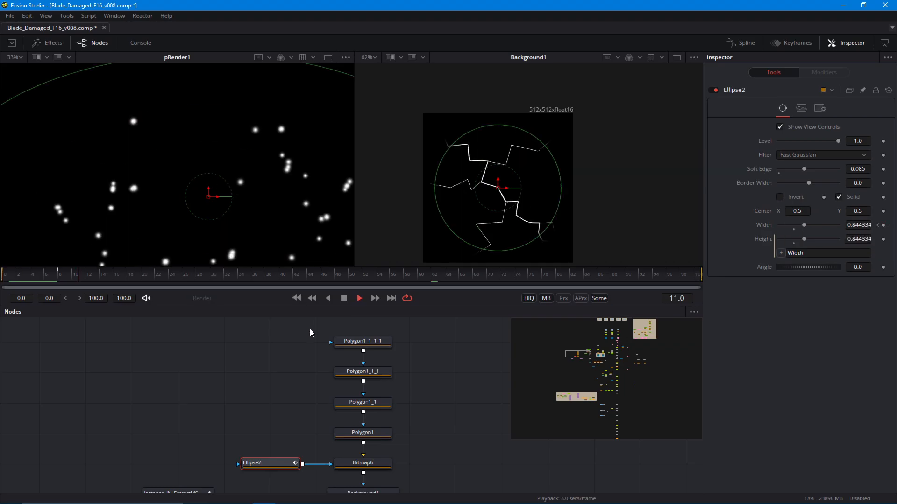
click(329, 340)
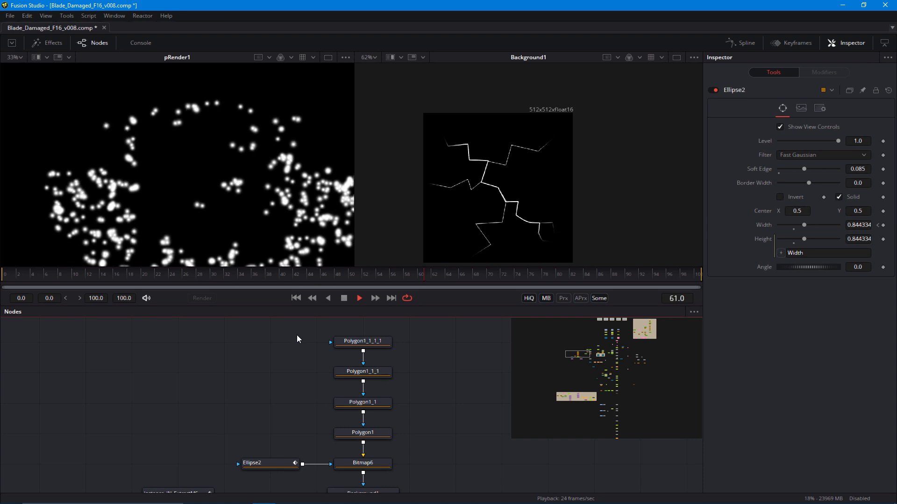
key(space)
Insert a pSpawn node between pEmitter1 and pRender1.
drag(259, 395, 322, 332)
scroll(278, 453, down, 2)
drag(279, 452, 268, 424)
drag(354, 436, 357, 441)
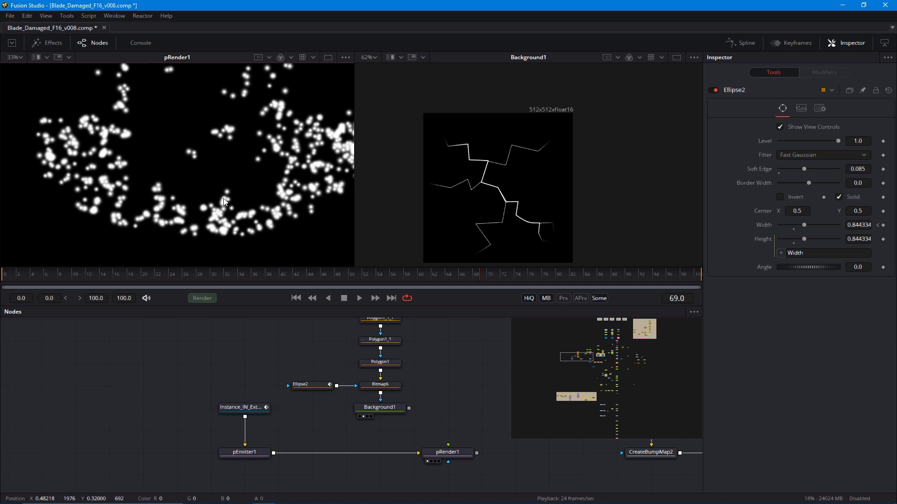
click(248, 453)
key(shift+space)
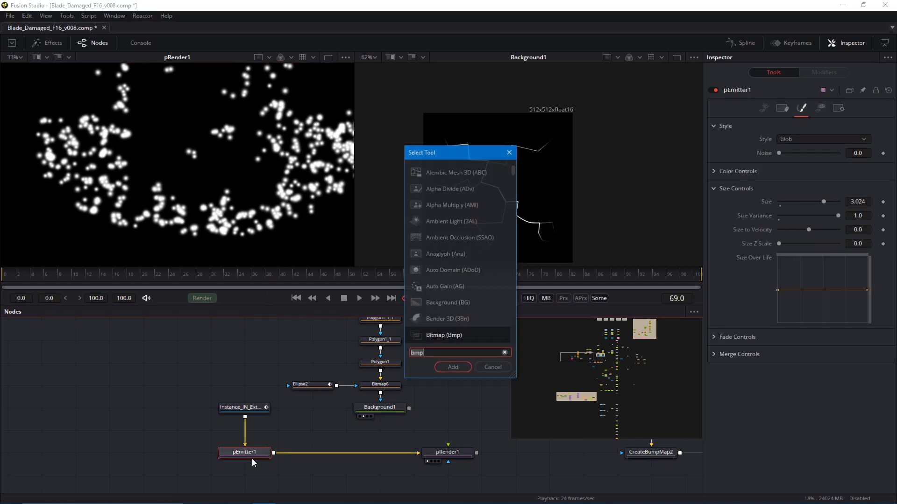
text(ps)
key(Down)
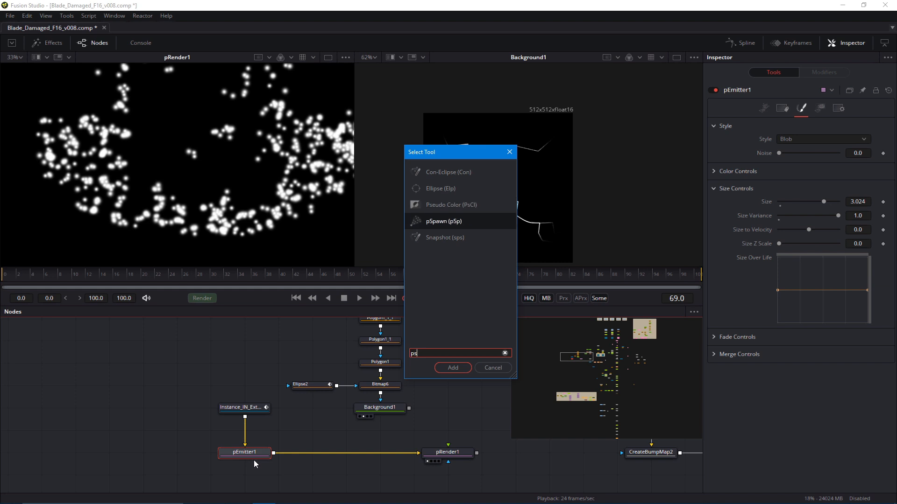
key(Return)
drag(200, 414, 175, 417)
Set pEmitter1's Number to 1.0 in its emitter settings.
click(219, 454)
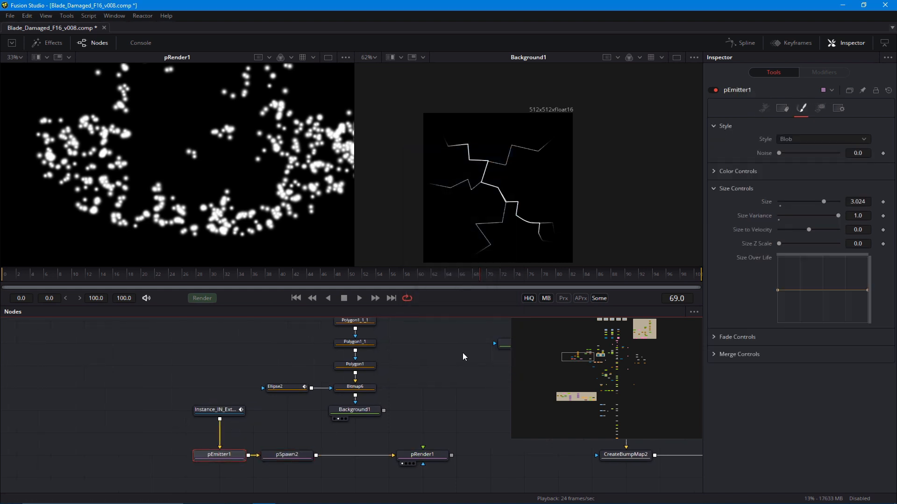
click(762, 111)
double_click(857, 173)
key(BackSpace)
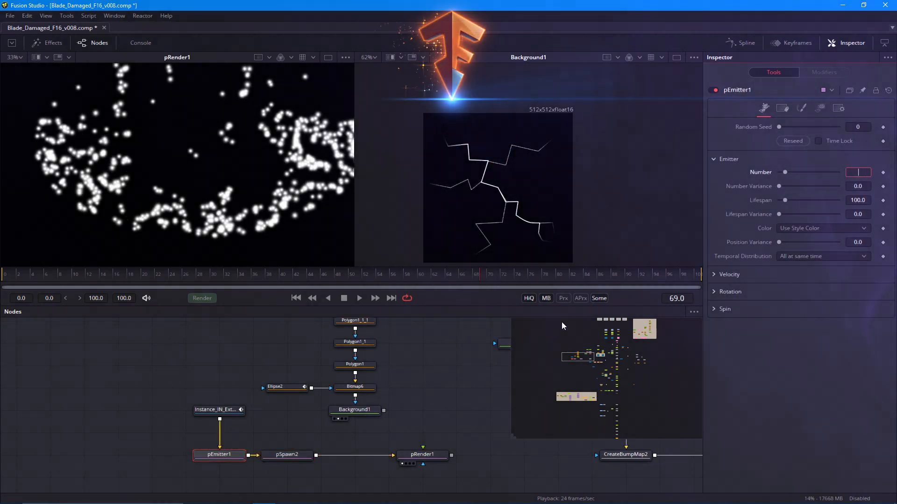
text(1)
key(Tab)
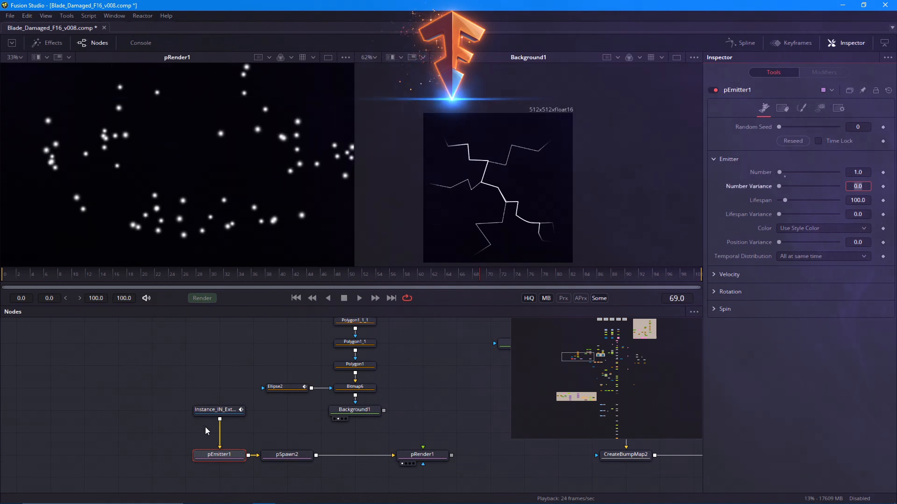
Set pSpawn2's particle Style to Bitmap and connect Background1 as its style bitmap.
click(286, 454)
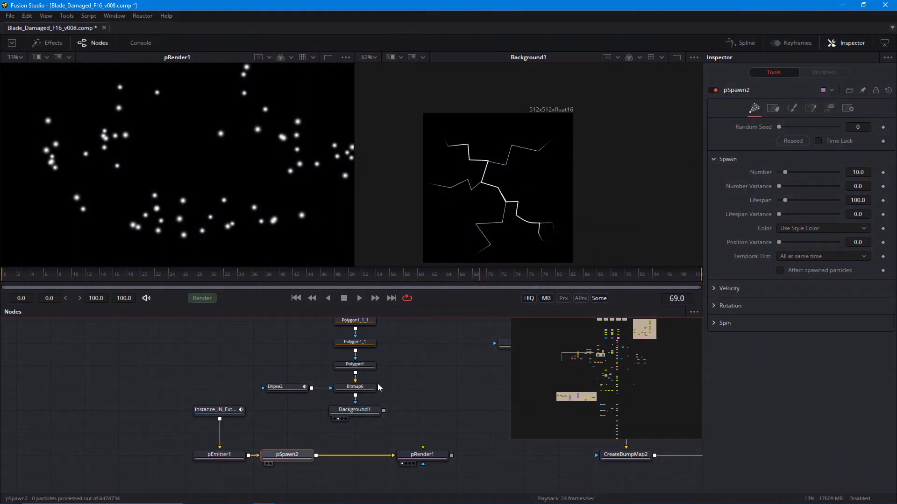
click(792, 108)
click(794, 139)
click(787, 141)
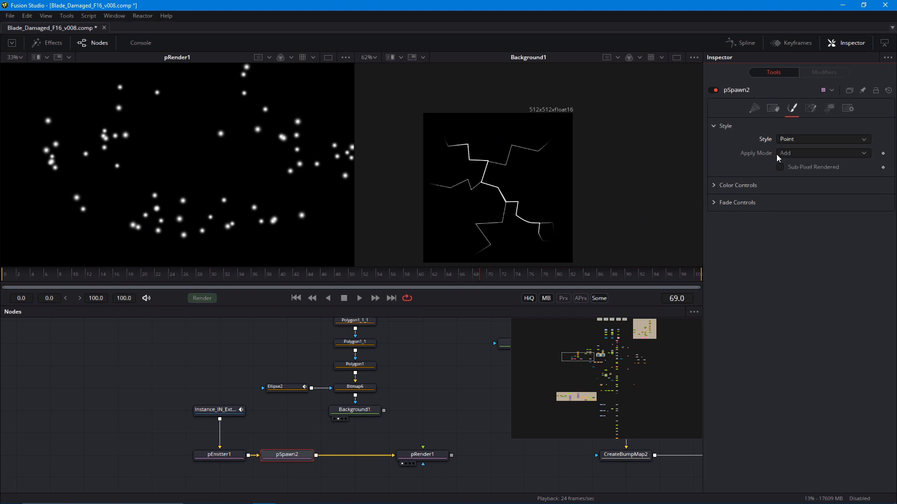
drag(383, 411, 299, 458)
Align the Background1 crack nodes above pSpawn2, widen the pRender1 viewer and play back the particles from the first frame.
drag(283, 380, 288, 411)
drag(289, 324, 376, 452)
drag(373, 444, 299, 385)
click(296, 298)
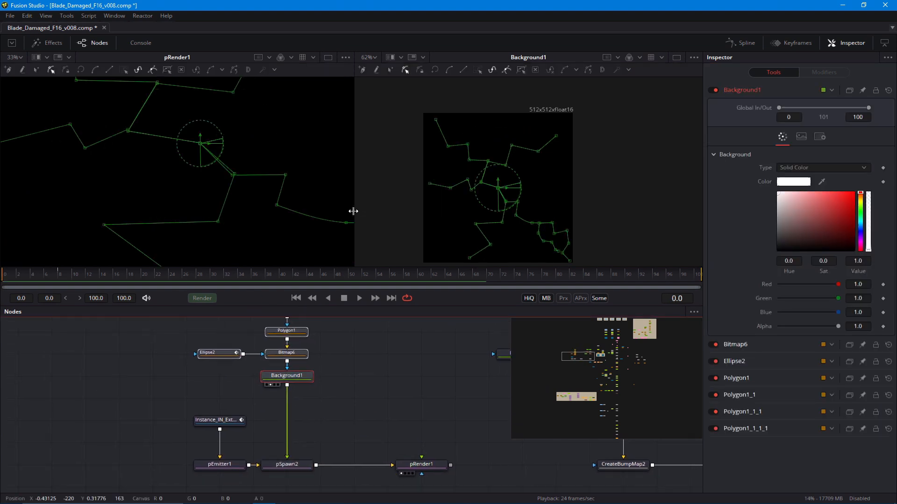
drag(353, 211, 482, 211)
key(space)
key(space)
Set pSpawn2's particle Size to 0.5 and Size Variance to about 0.18, and play back the result.
click(297, 465)
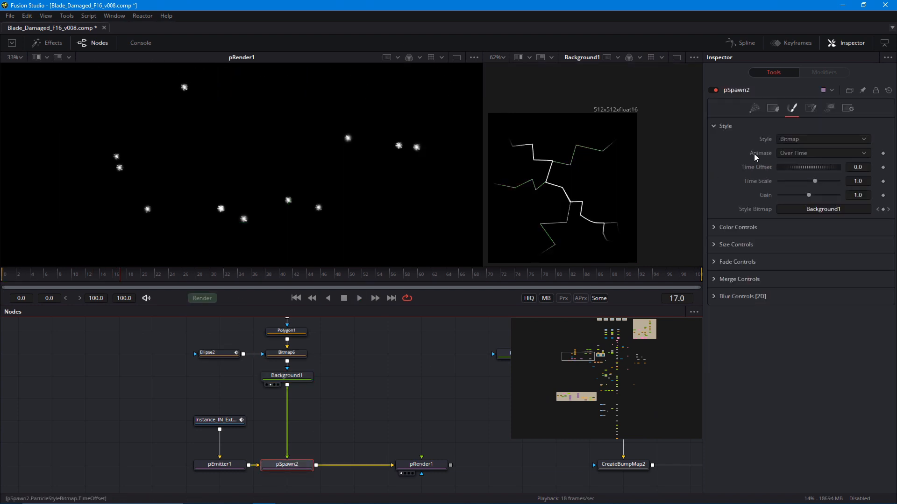
click(714, 245)
drag(790, 257, 848, 279)
drag(779, 271, 801, 279)
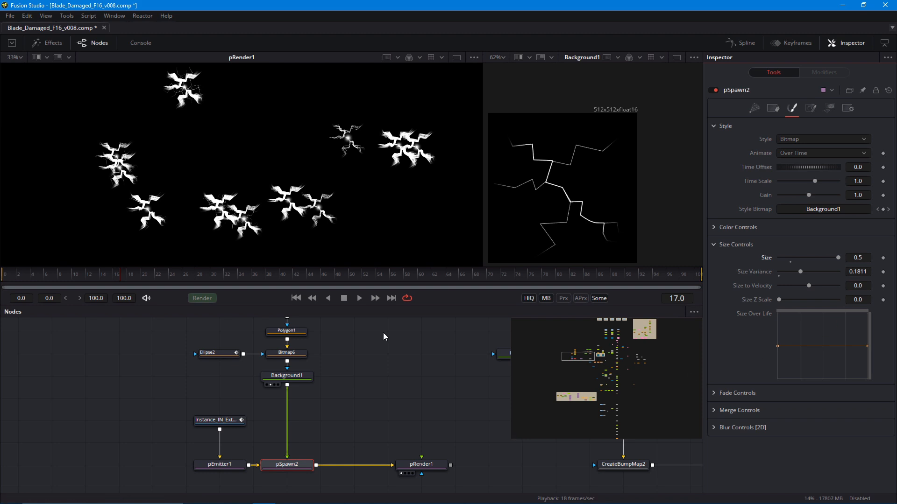
key(space)
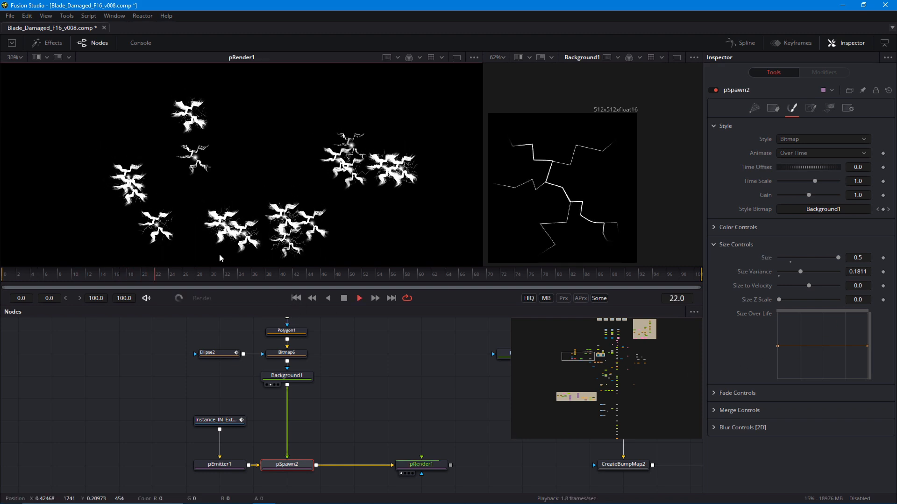
Set pSpawn2's spawn Number to 1.0 and play back the cracks from the first frame.
click(295, 298)
click(754, 108)
drag(852, 172, 856, 173)
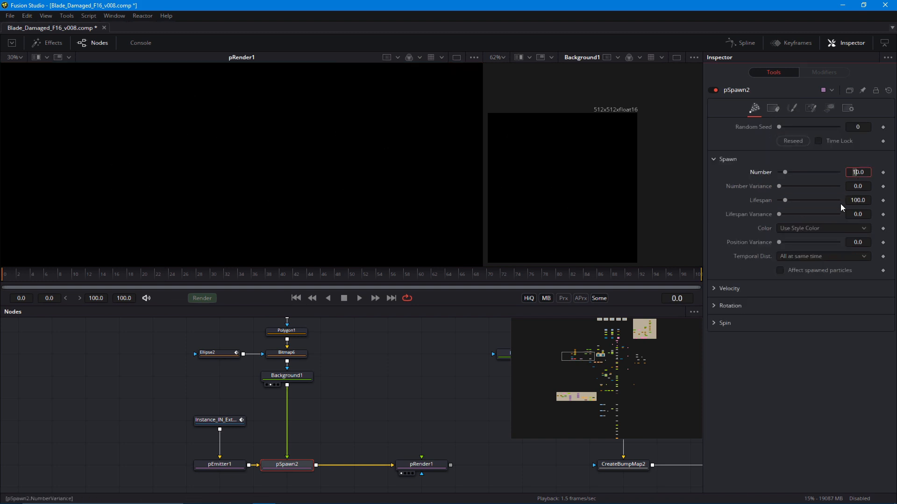
text(1)
key(Tab)
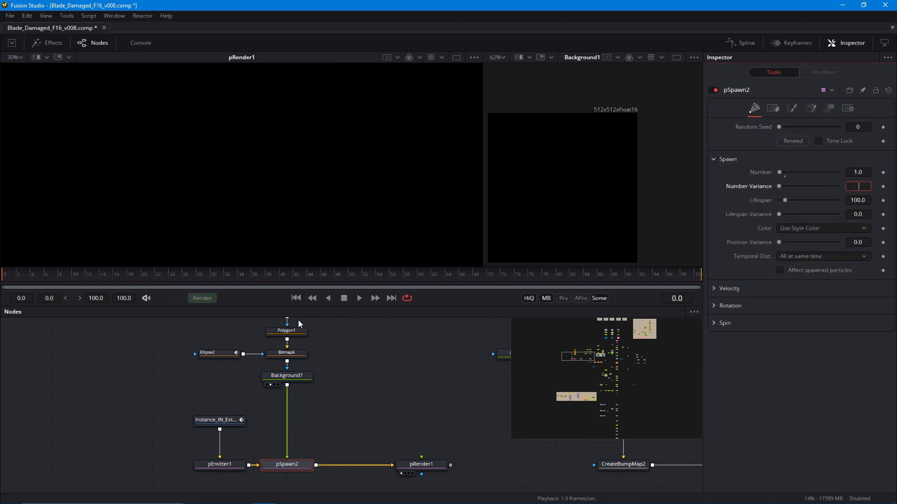
click(359, 299)
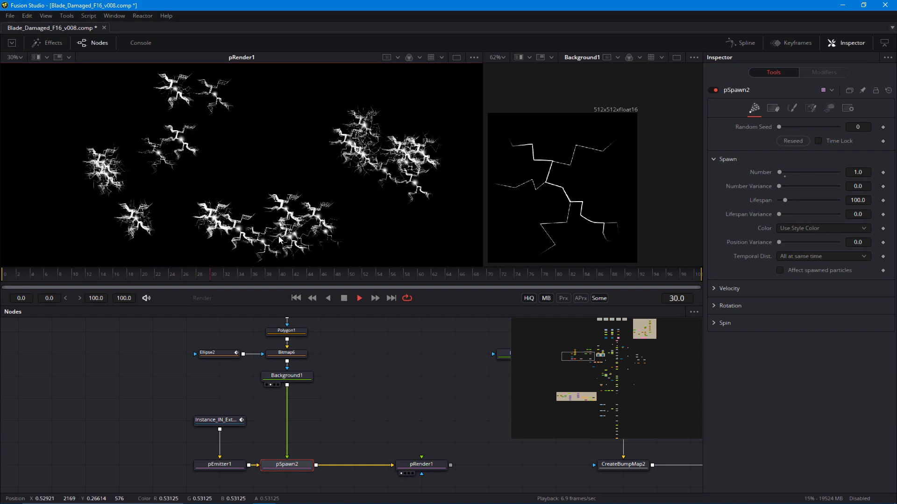
middle_click(366, 380)
key(space)
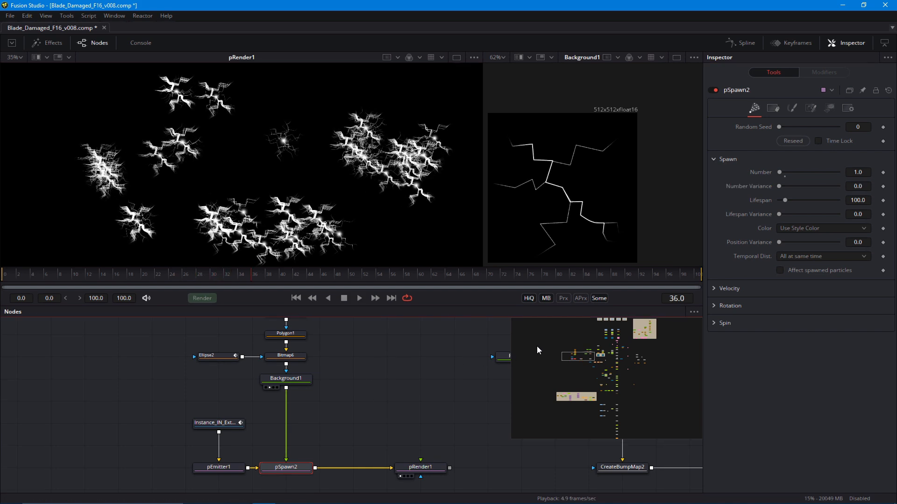
Raise pSpawn2's rotation Z Variance to about 425.3.
click(714, 306)
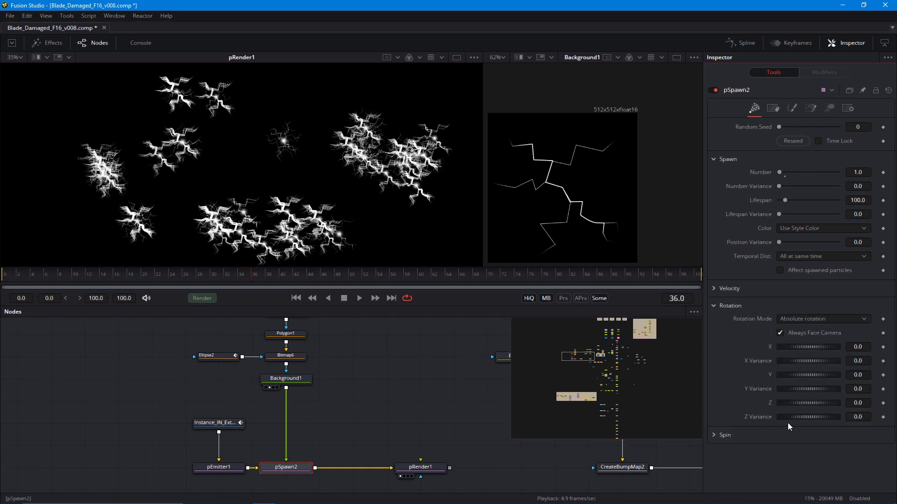
drag(787, 419, 835, 423)
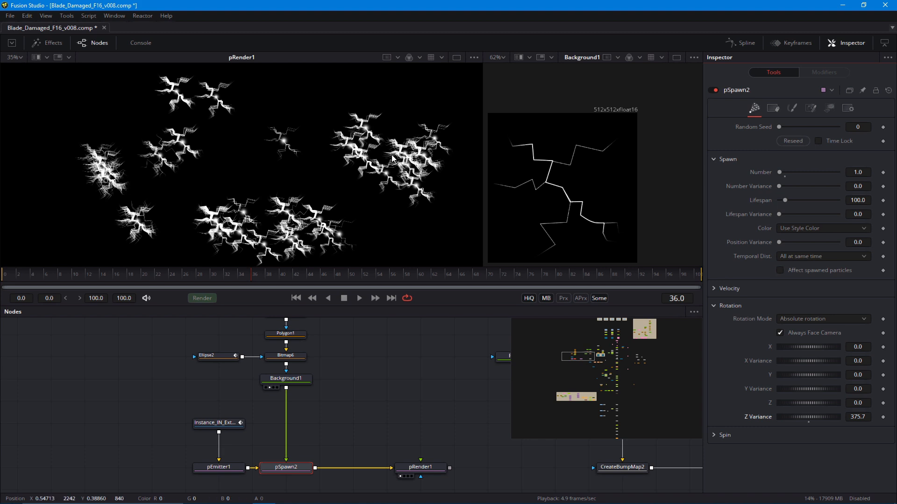
drag(800, 416, 791, 413)
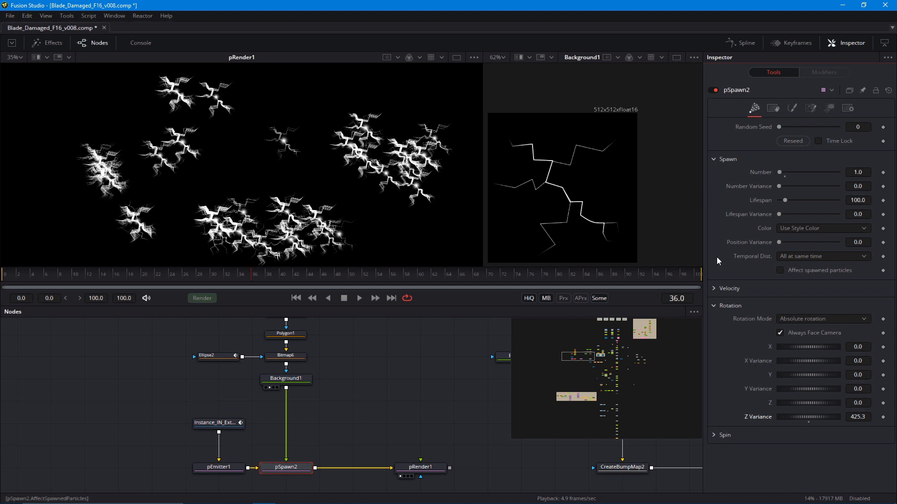
Space the particle nodes out in the flow, keeping the extraction mask instance directly above pEmitter1.
drag(203, 417, 192, 444)
ctrl+click(260, 444)
click(191, 446)
scroll(208, 442, down, 3)
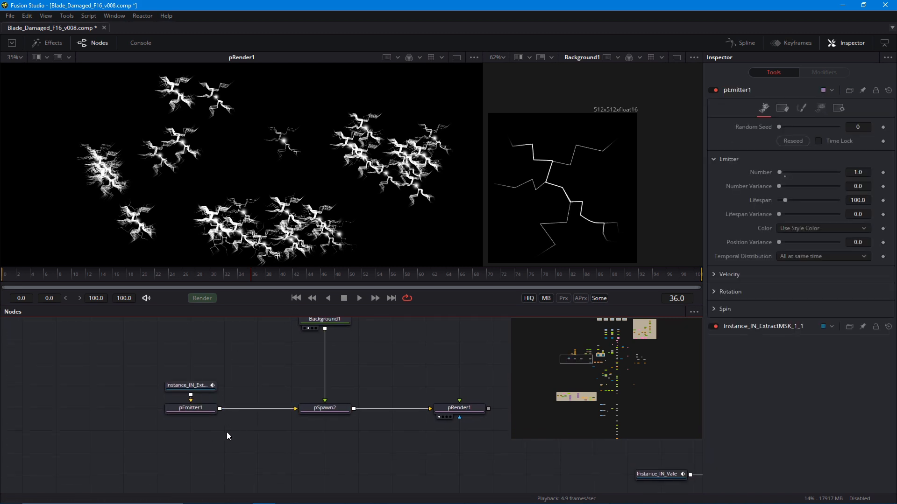
click(195, 410)
Disable pSpawn2 briefly to compare the plain emitter particles with the spawned cracks, and enable it again.
click(315, 410)
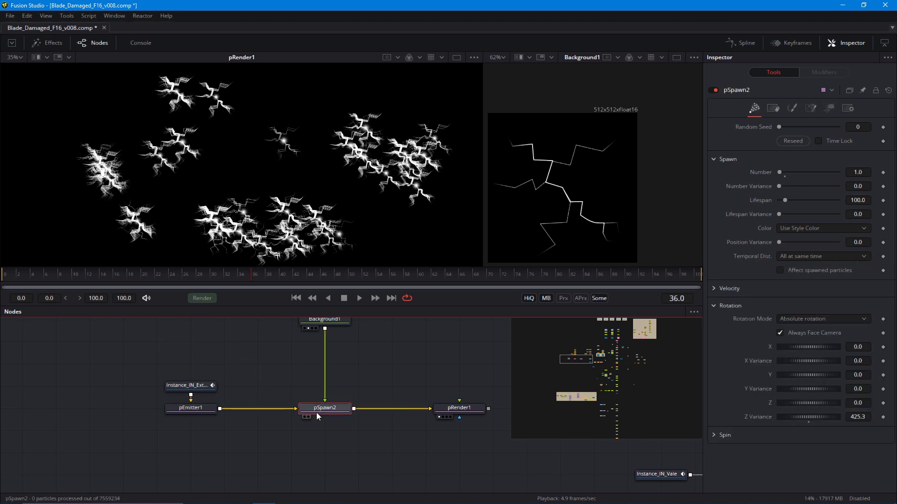
key(ctrl+p)
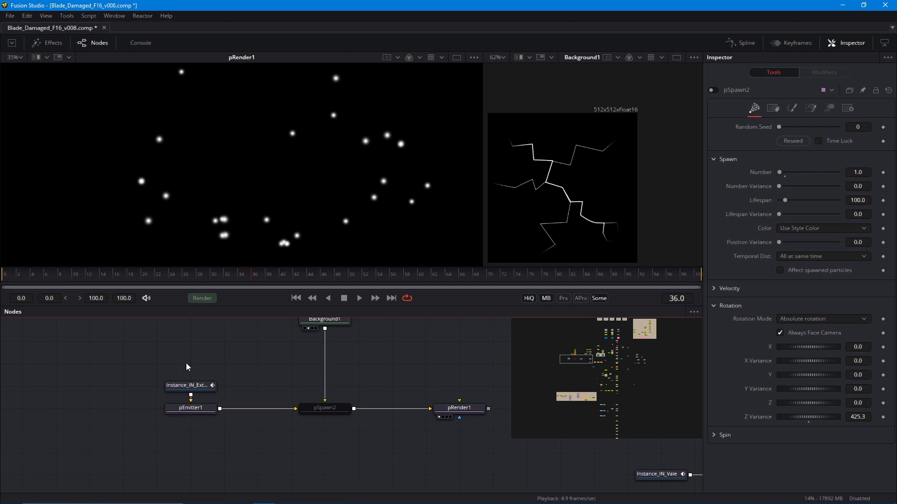
click(310, 409)
key(ctrl+p)
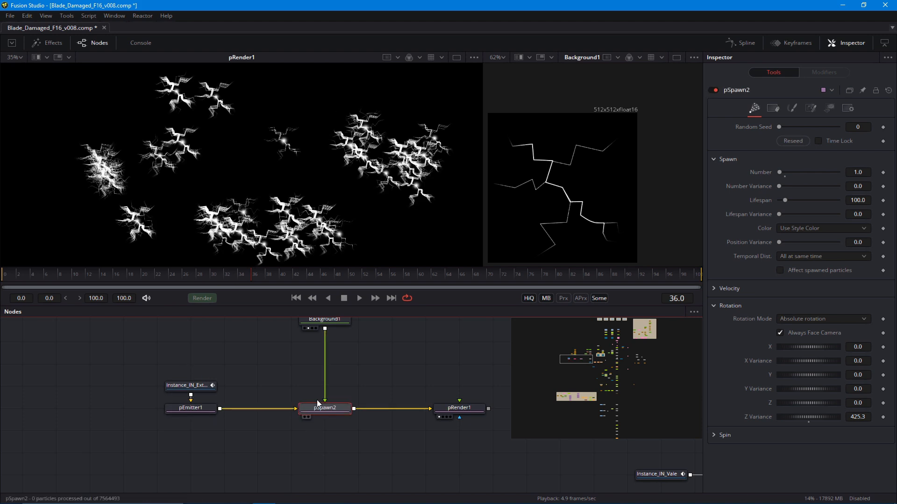
Duplicate pEmitter1 and pRender1, placing each copy directly below its original.
click(194, 410)
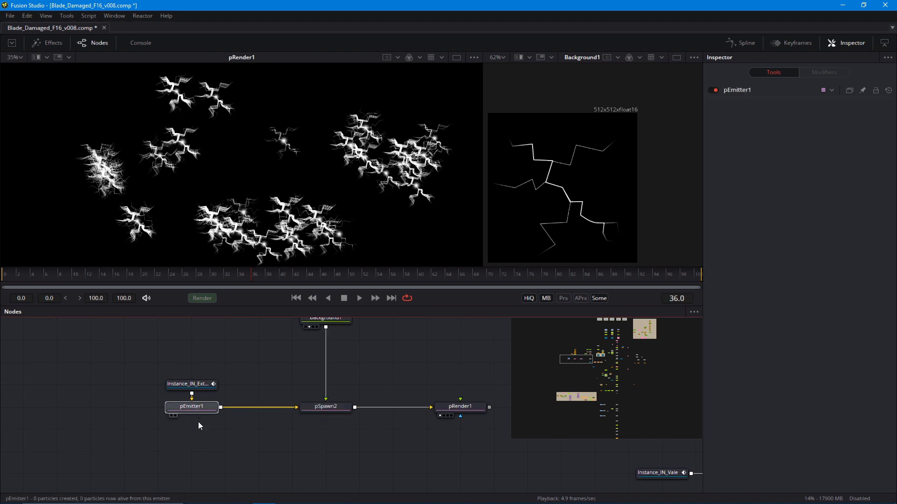
click(204, 432)
key(ctrl+v)
click(449, 407)
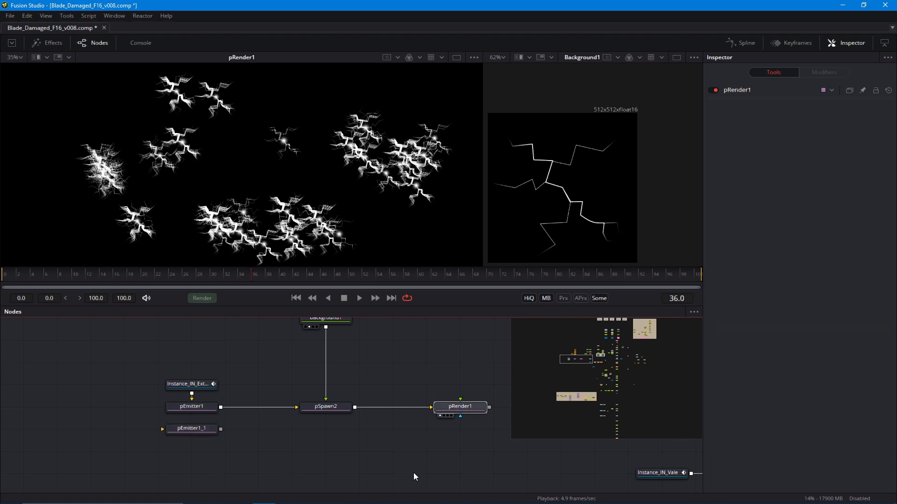
click(431, 442)
key(ctrl+v)
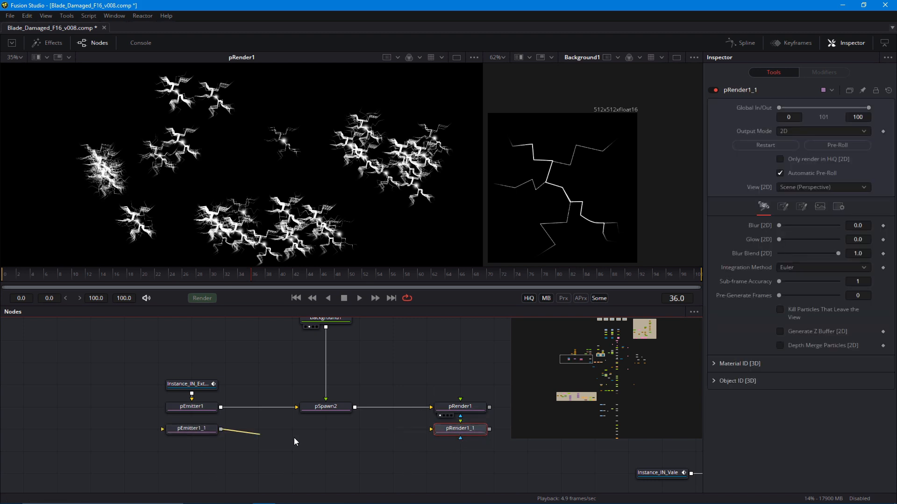
Connect pEmitter1_1 to pRender1_1, view that render, and feed the extraction mask instance into pEmitter1_1.
drag(295, 441, 451, 431)
key(1)
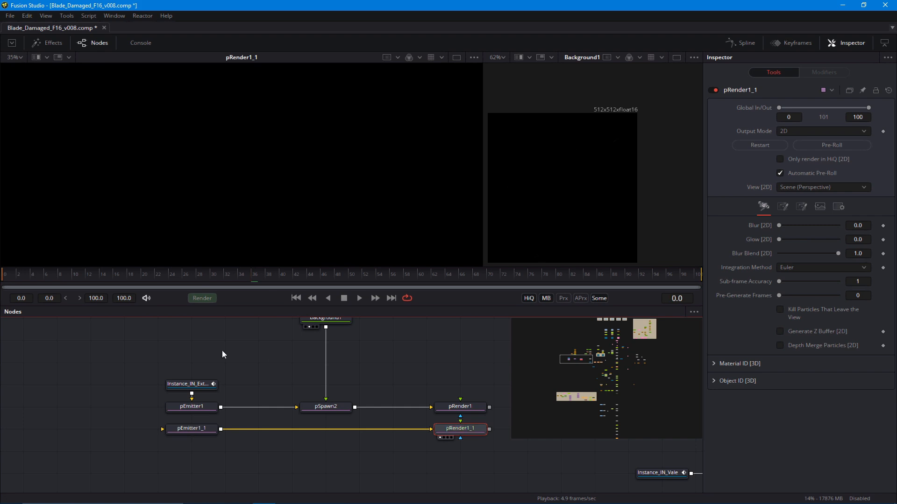
drag(192, 393, 192, 428)
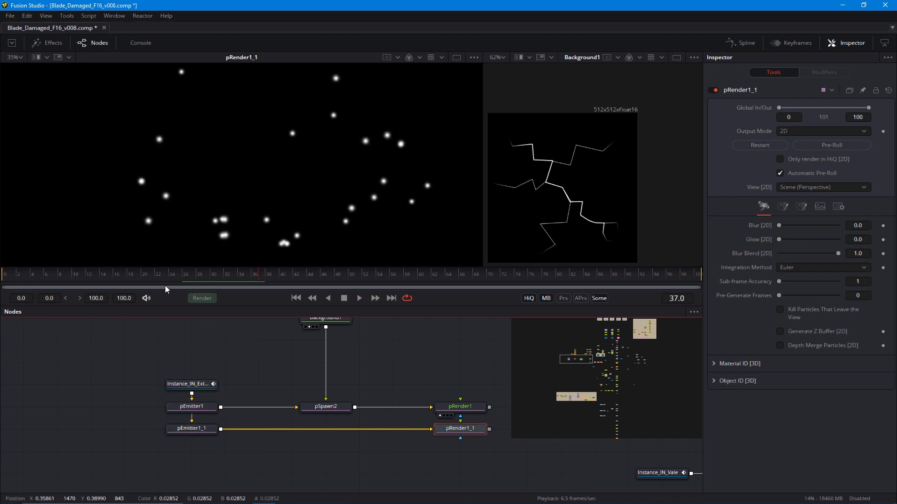
View pRender1 with pSpawn2 disabled to compare its particles with those of the duplicate emitter branch.
click(326, 406)
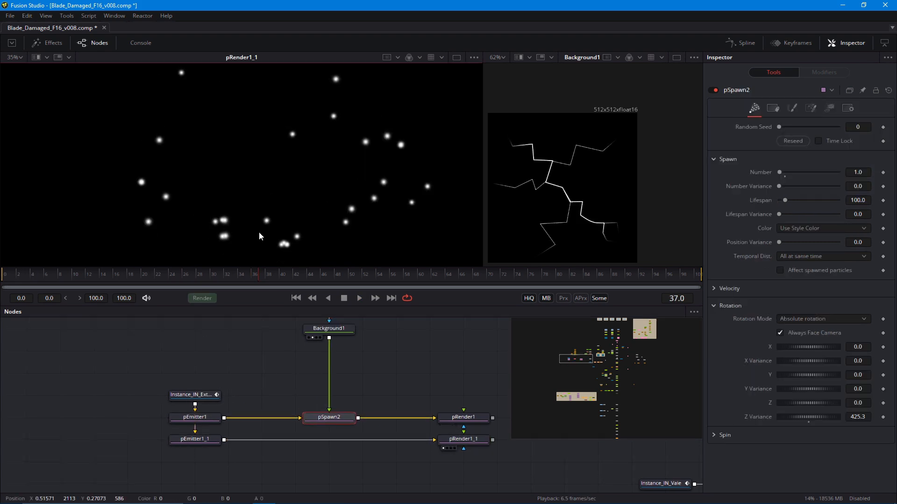
scroll(259, 233, up, 2)
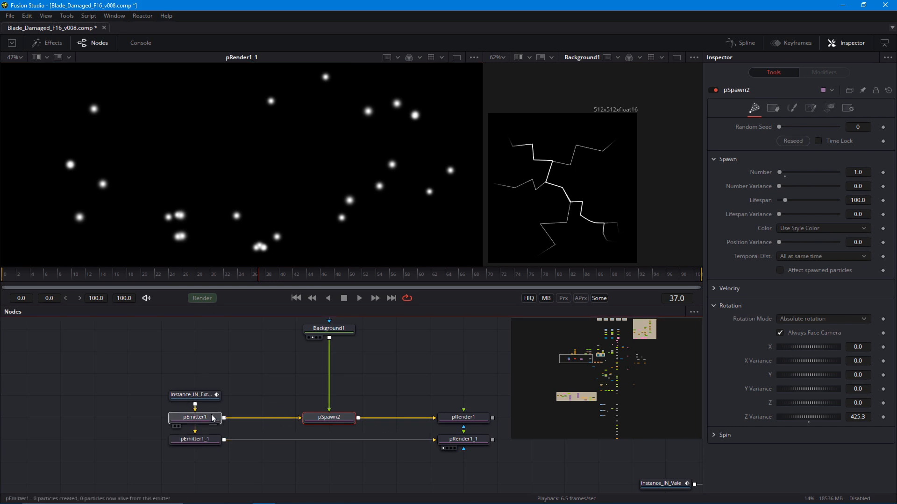
key(1)
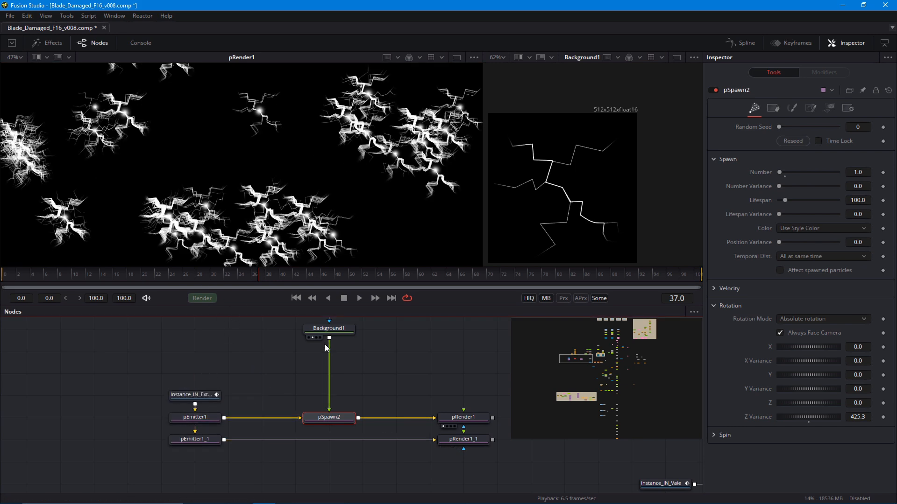
key(ctrl+p)
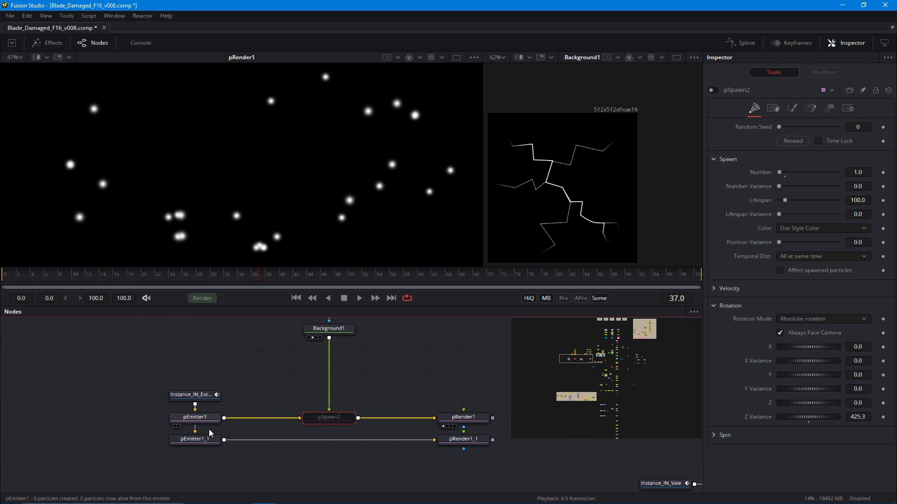
drag(208, 439, 182, 219)
drag(208, 416, 189, 253)
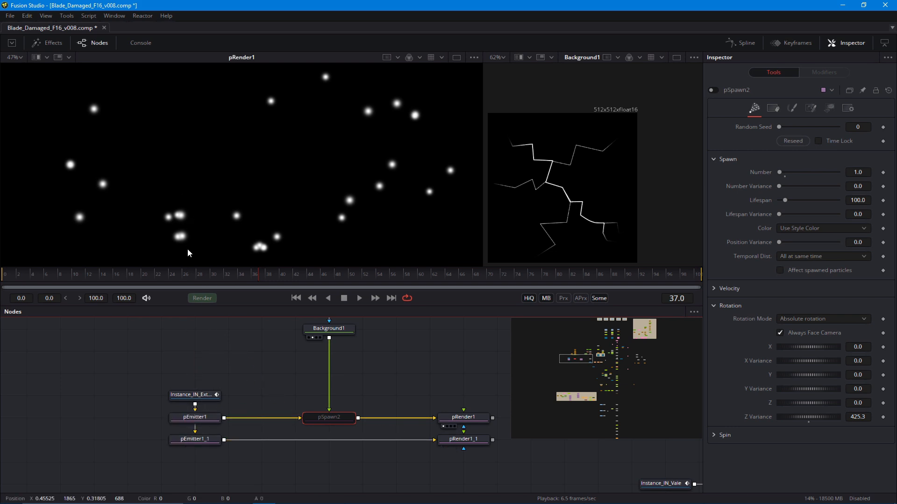
Play back pRender1 and pRender1_1 from the first frame to compare how their particles emit.
click(297, 299)
key(space)
key(space)
click(174, 448)
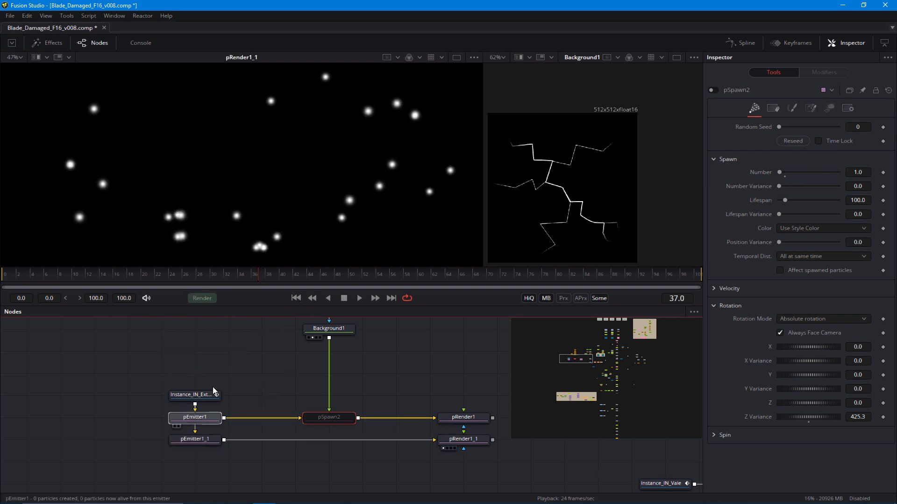
drag(209, 439, 183, 200)
scroll(217, 204, down, 1)
key(ctrl+Left)
key(space)
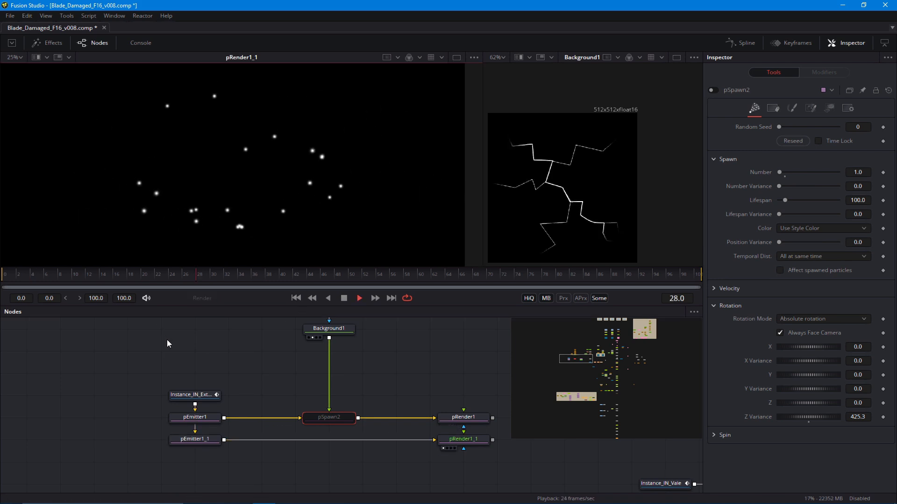
key(space)
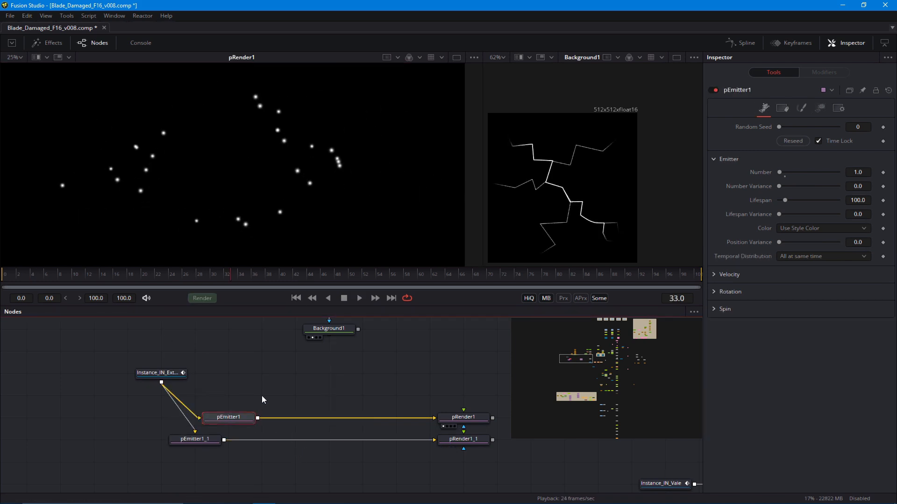
Rearrange the two emitter branches, moving pEmitter1_1 farther below pEmitter1.
drag(284, 373, 302, 417)
drag(210, 409, 233, 369)
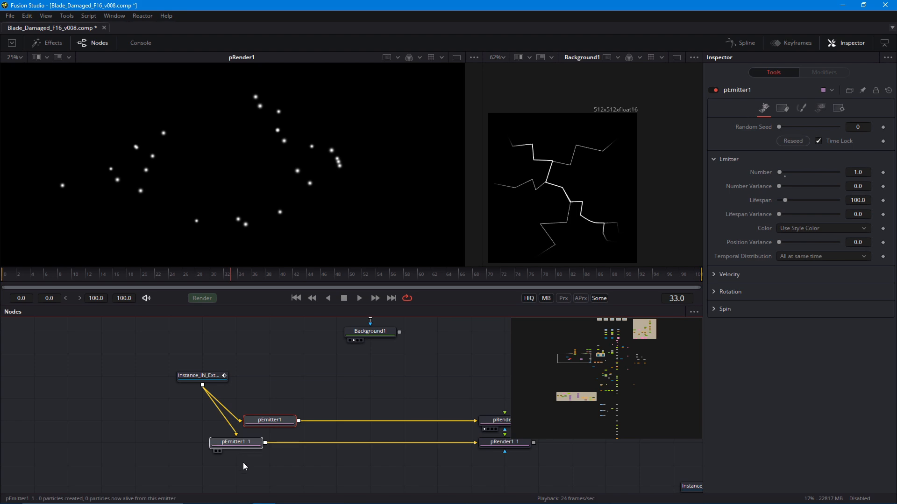
drag(264, 414, 197, 395)
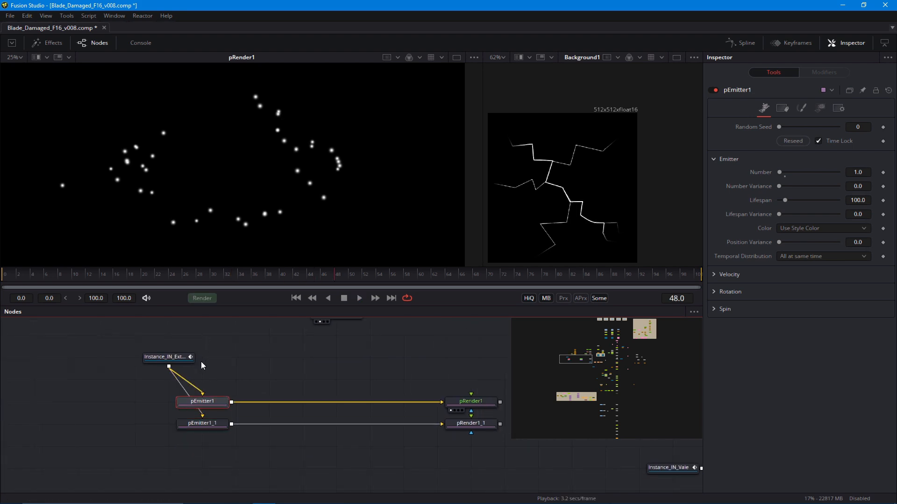
drag(212, 423, 249, 455)
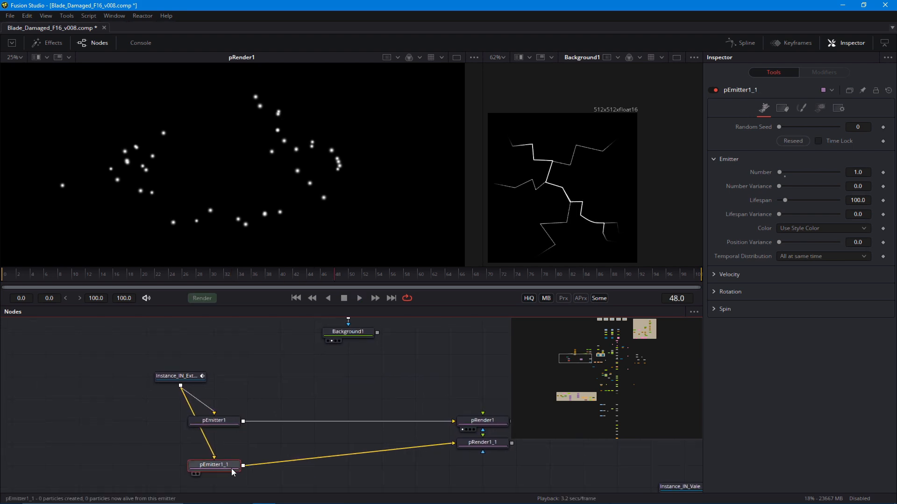
Feed Background1 into pEmitter1_1 and stack both branches vertically, each render node directly below its emitter.
drag(376, 332, 215, 462)
drag(220, 466, 355, 373)
drag(478, 441, 344, 397)
drag(478, 421, 210, 443)
drag(201, 379, 234, 401)
drag(259, 388, 222, 376)
drag(248, 415, 274, 442)
drag(239, 401, 198, 420)
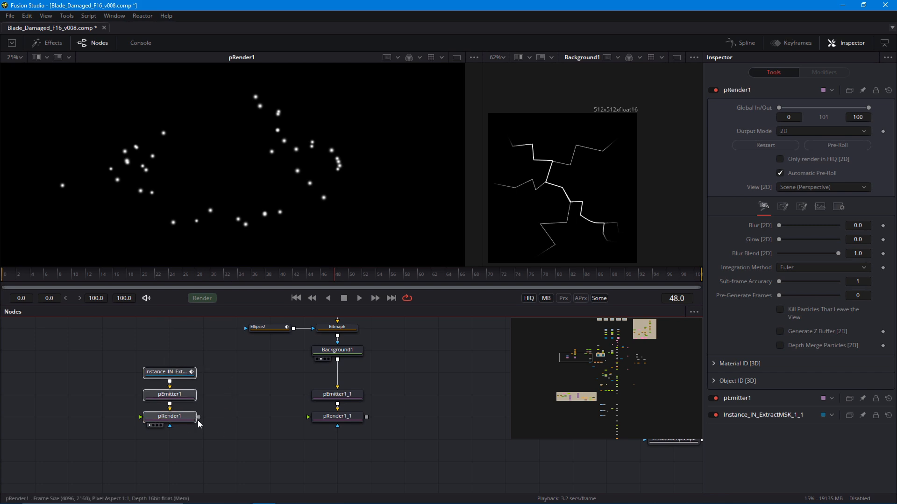
Display pRender1_1 in the larger viewer in place of pRender1 and return to the first frame.
click(262, 422)
mouse_move(271, 422)
mouse_down()
mouse_move(272, 441)
mouse_move(273, 415)
mouse_up()
drag(326, 409, 234, 206)
click(296, 298)
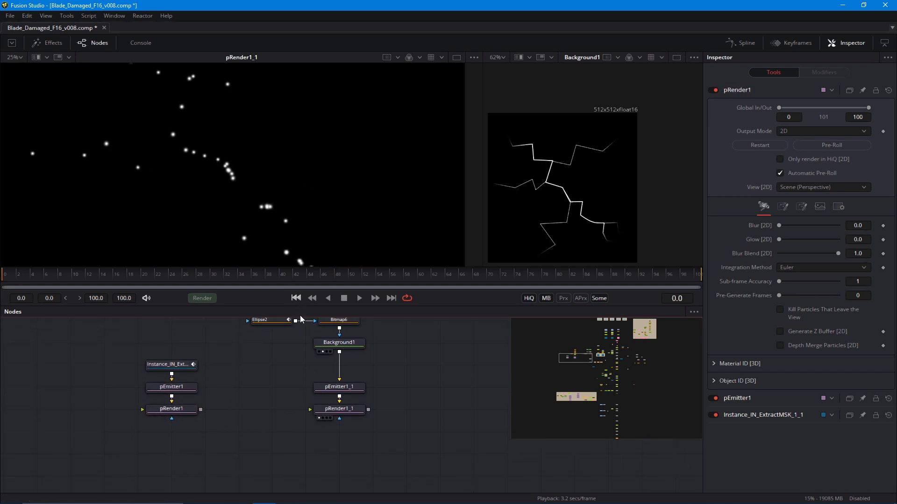
Set pEmitter1_1's particle style to Bitmap and play the comp from the first frame.
key(space)
key(space)
drag(313, 406, 317, 422)
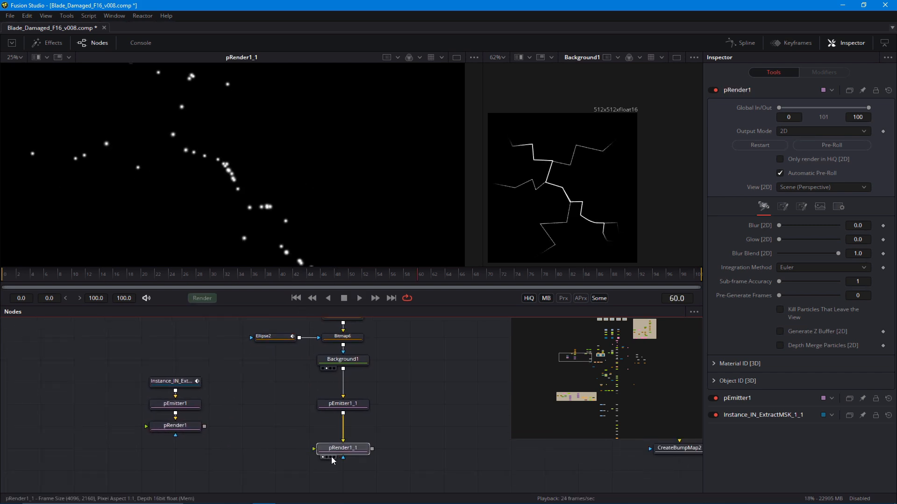
drag(332, 457, 331, 435)
click(331, 408)
click(802, 108)
click(779, 139)
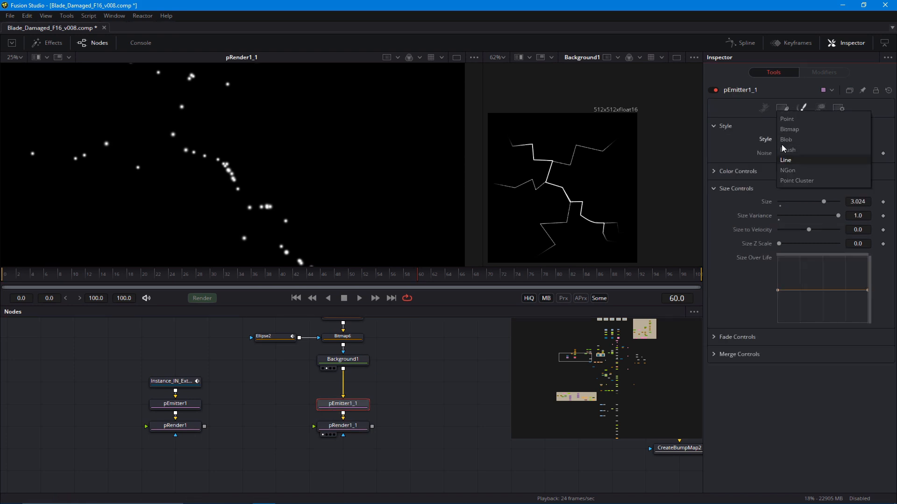
click(789, 129)
key(ctrl+Left)
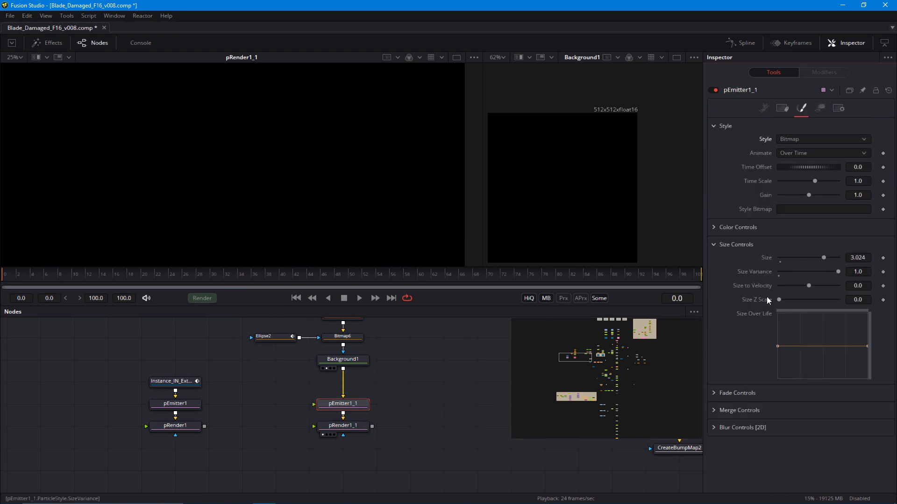
key(space)
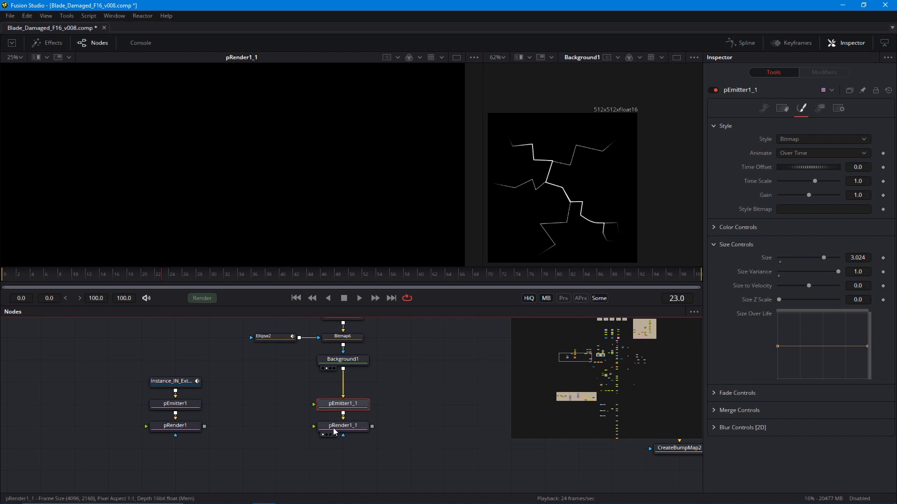
Connect the extraction mask instance as pEmitter1_1's emission region and Background1 as its style bitmap.
drag(193, 383, 350, 407)
drag(351, 378, 351, 411)
click(352, 412)
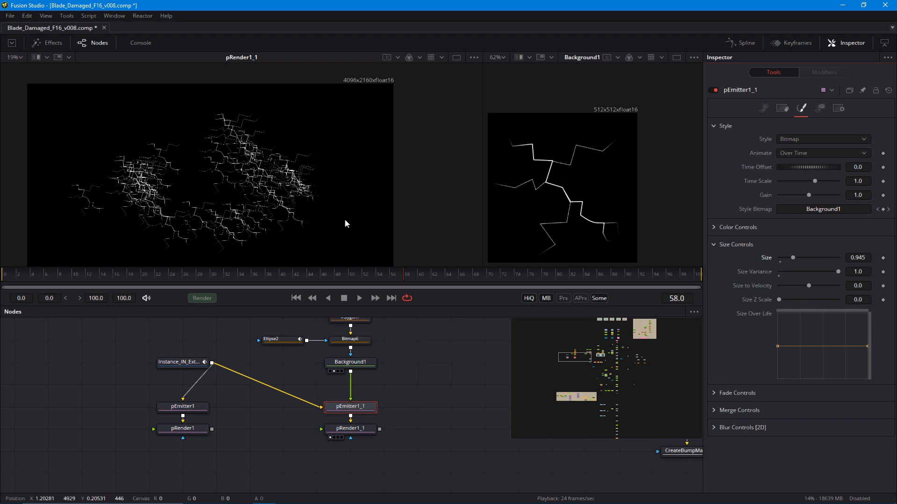
Set pEmitter1_1's rotation Z Variance to 156.5 and its particle size to 0.386.
scroll(345, 224, up, 2)
click(763, 108)
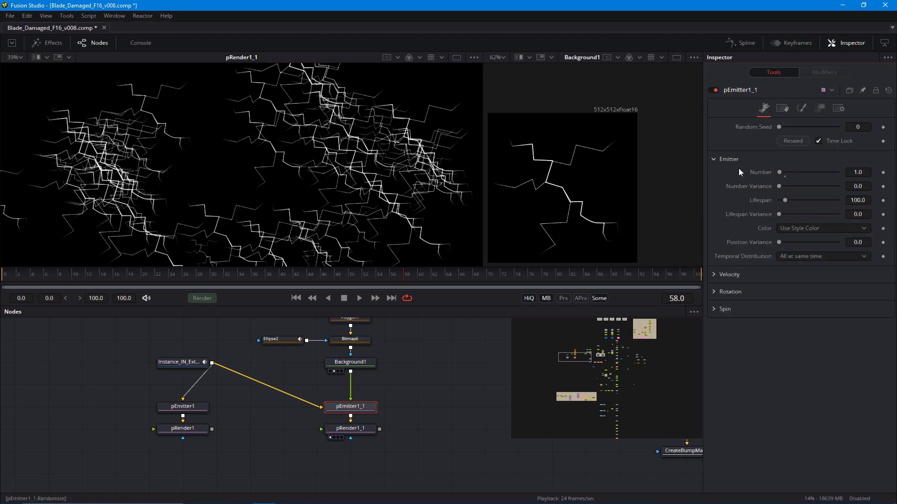
click(716, 292)
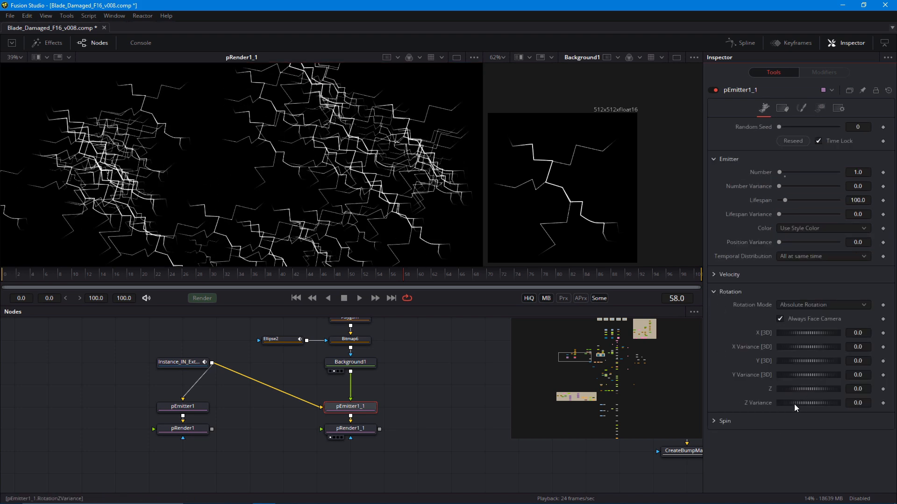
drag(794, 404, 820, 403)
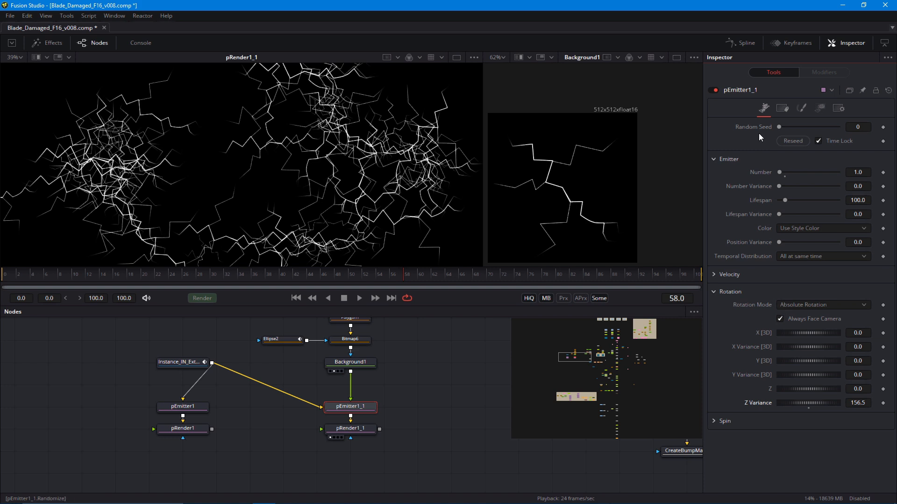
click(801, 108)
drag(832, 261, 800, 261)
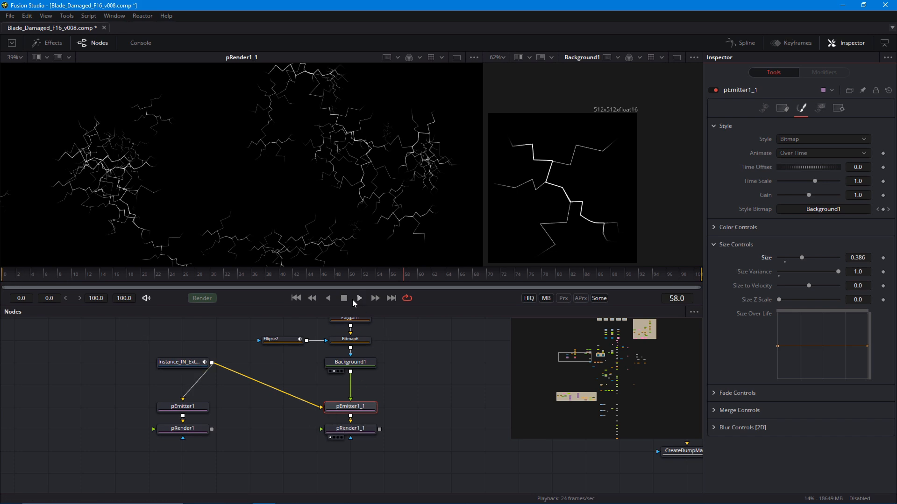
Play back the bitmap crack particles in pRender1_1 from the first frame to check how they grow.
click(296, 299)
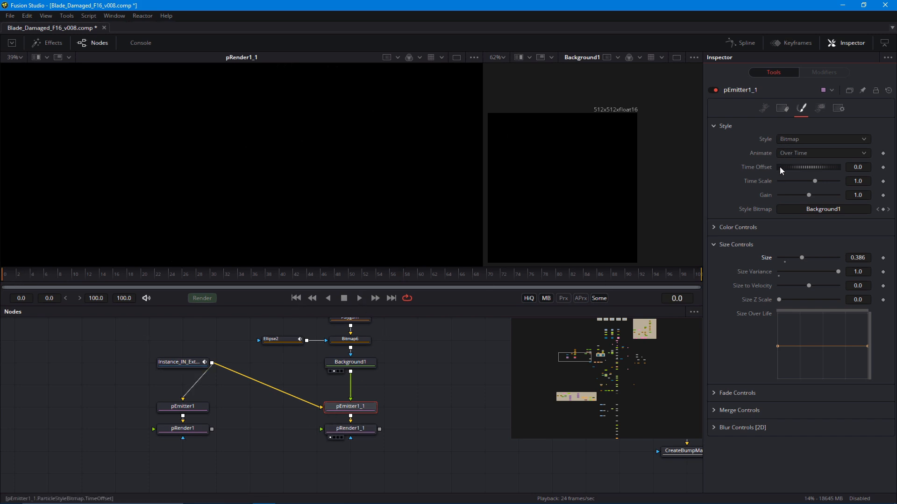
key(space)
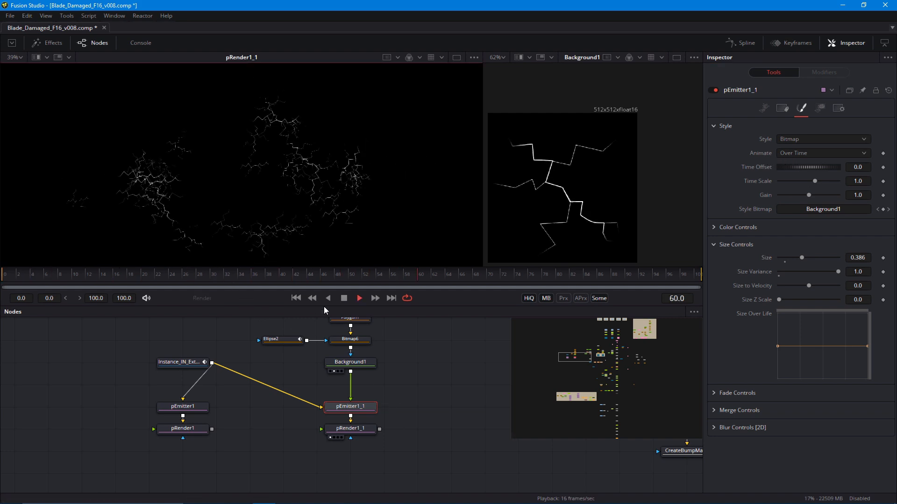
key(space)
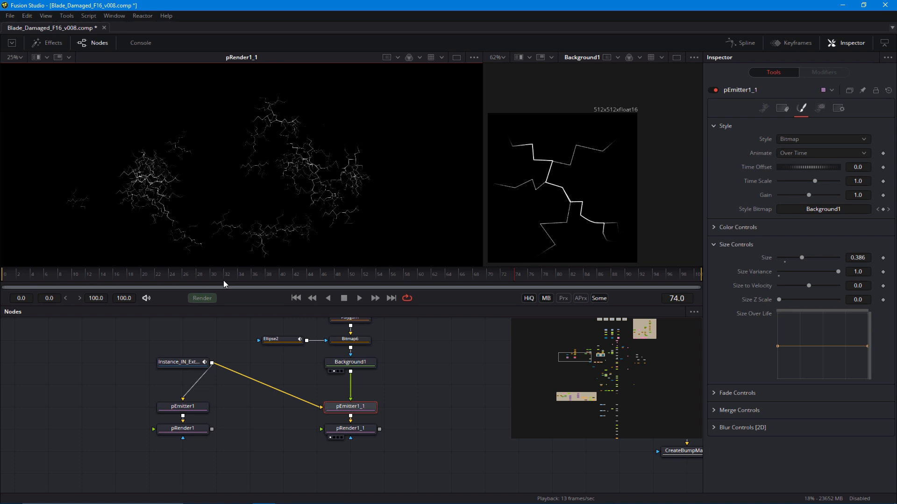
key(space)
click(296, 298)
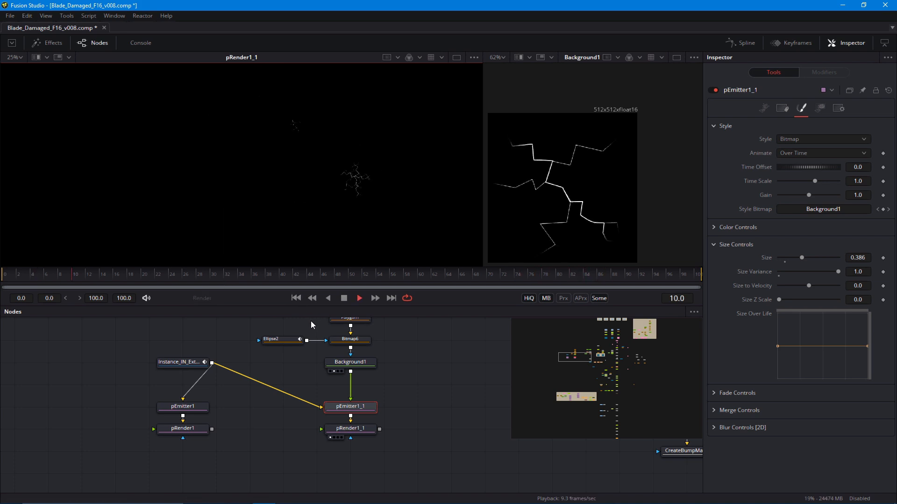
click(295, 298)
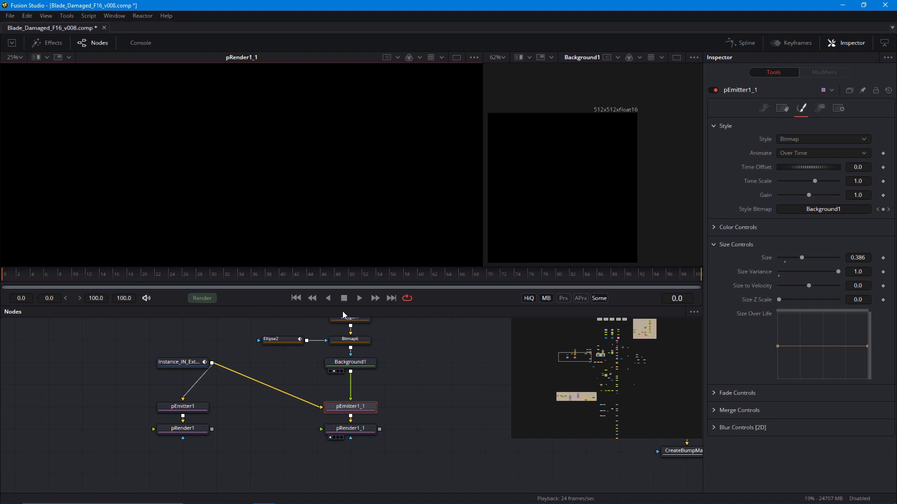
Set pEmitter1_1's bitmap Animate option to Particle Age and move the mask instance closer to pEmitter1.
click(794, 152)
click(789, 162)
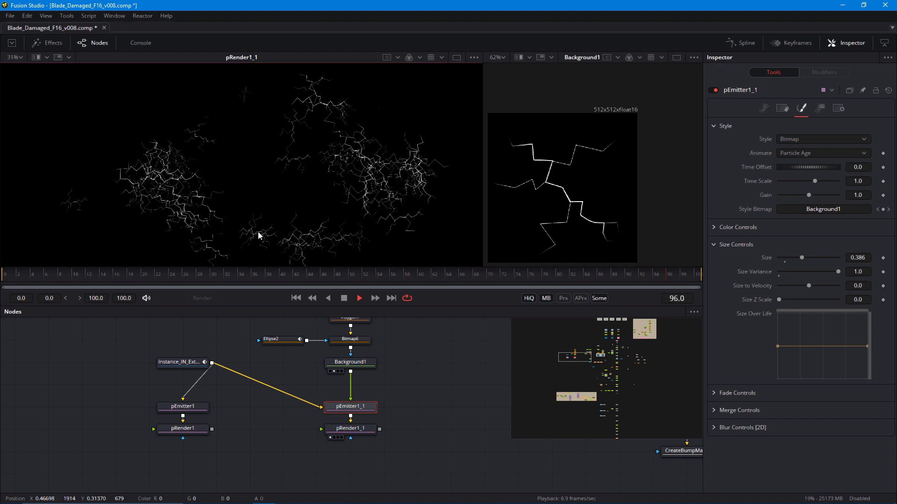
scroll(259, 235, up, 1)
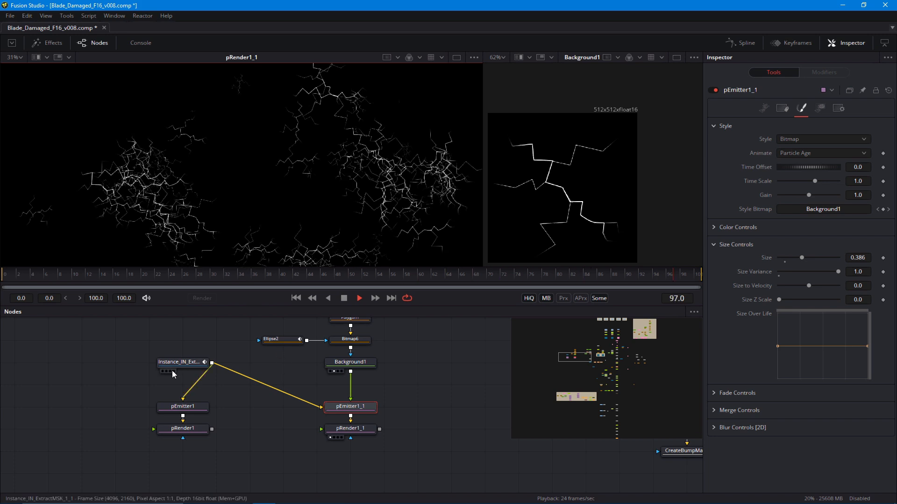
drag(187, 366, 187, 386)
key(space)
Add a Merge node with pRender1_1 as background and pRender1 as foreground, and display it in the larger viewer.
drag(285, 443, 260, 401)
text(merg)
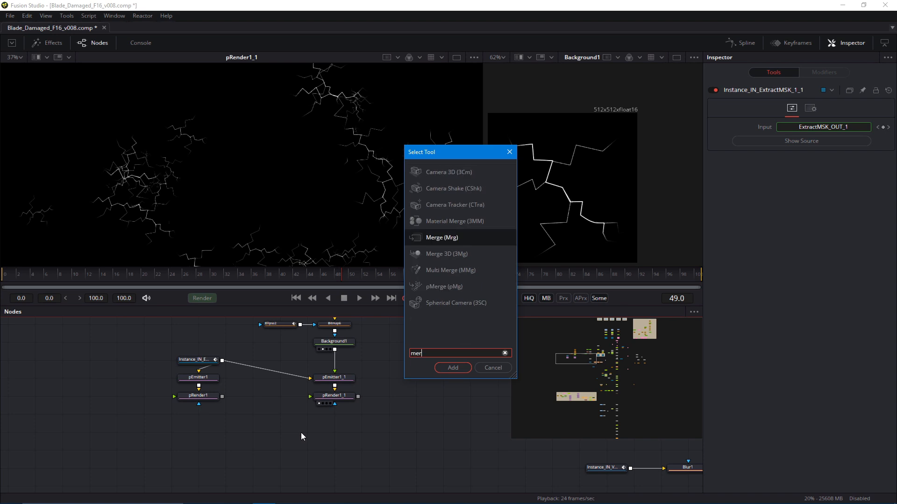
key(Return)
drag(357, 396, 308, 431)
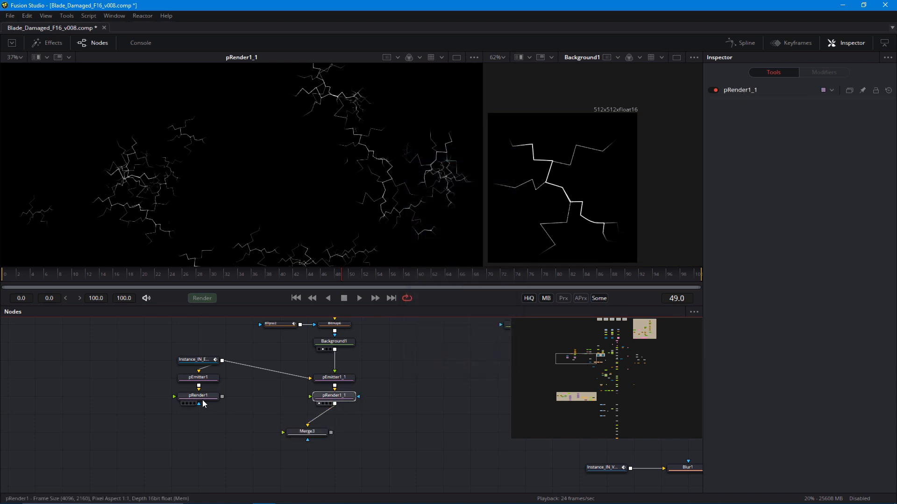
click(291, 439)
Play back Merge3 from the first frame to examine how the dots and cracks appear together.
click(296, 298)
key(space)
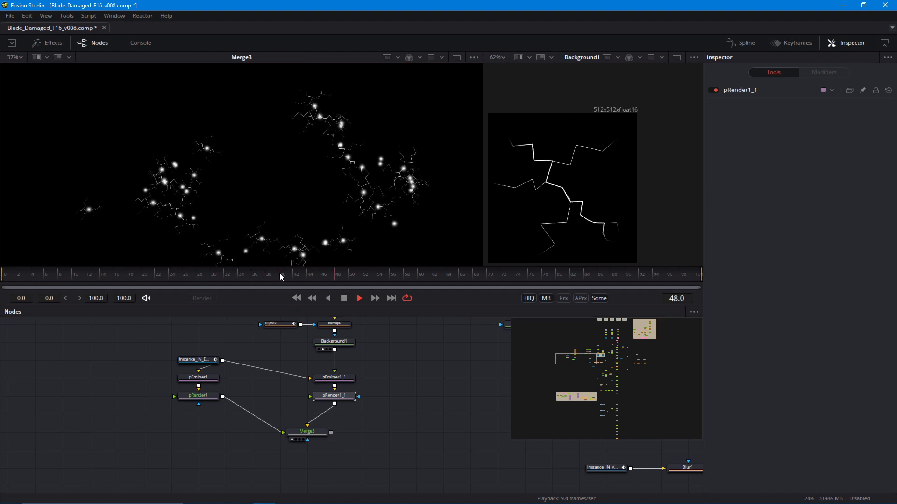
scroll(275, 257, up, 2)
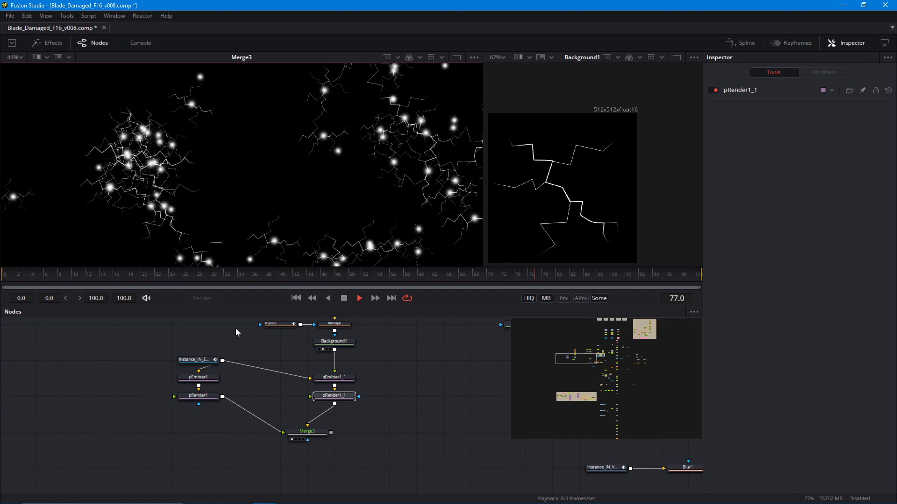
click(296, 298)
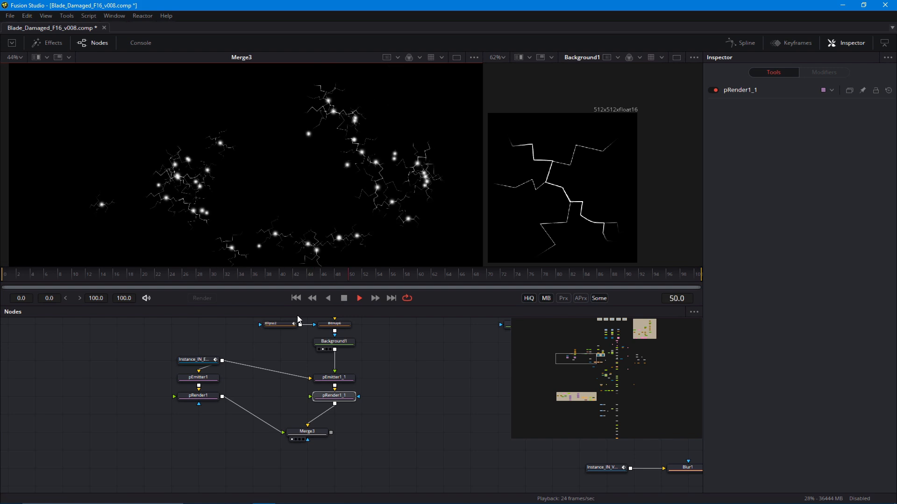
click(296, 300)
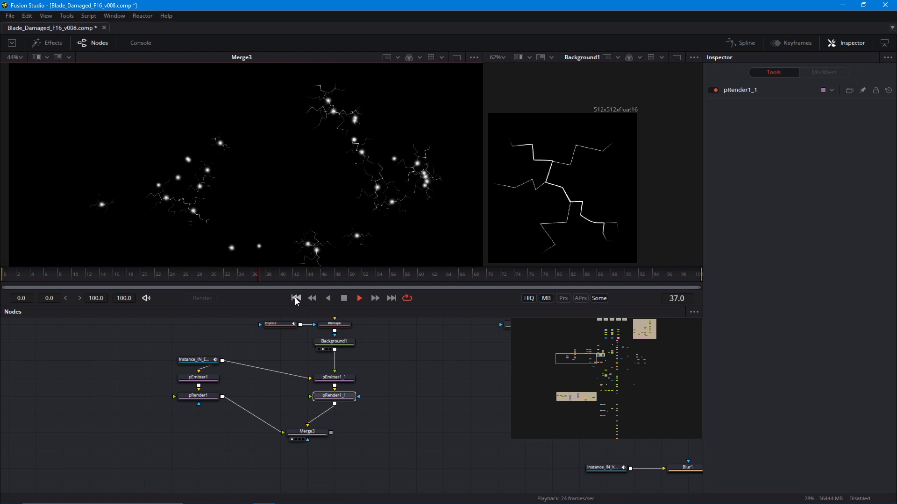
key(space)
Feed Merge3 into a new Bitmap mask node, display it in the larger viewer and align both nodes in a row.
drag(415, 436, 379, 424)
scroll(235, 413, up, 2)
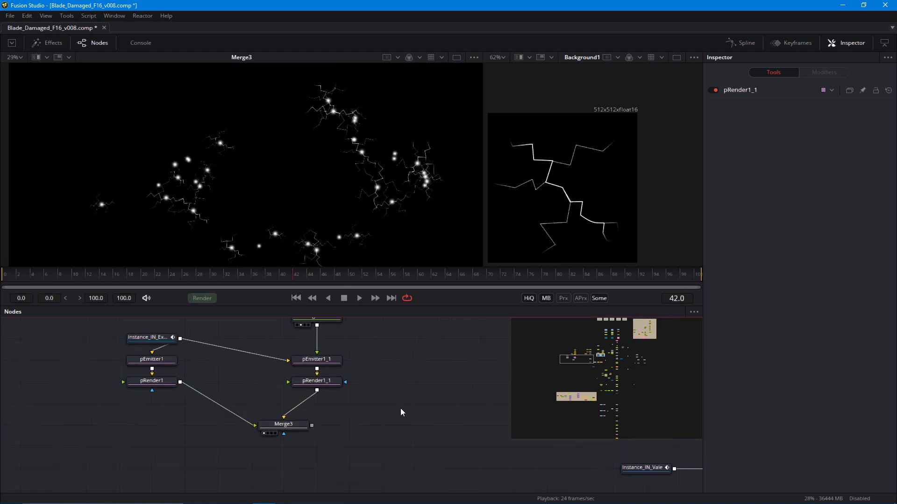
key(shift+space)
text(bmp)
key(Return)
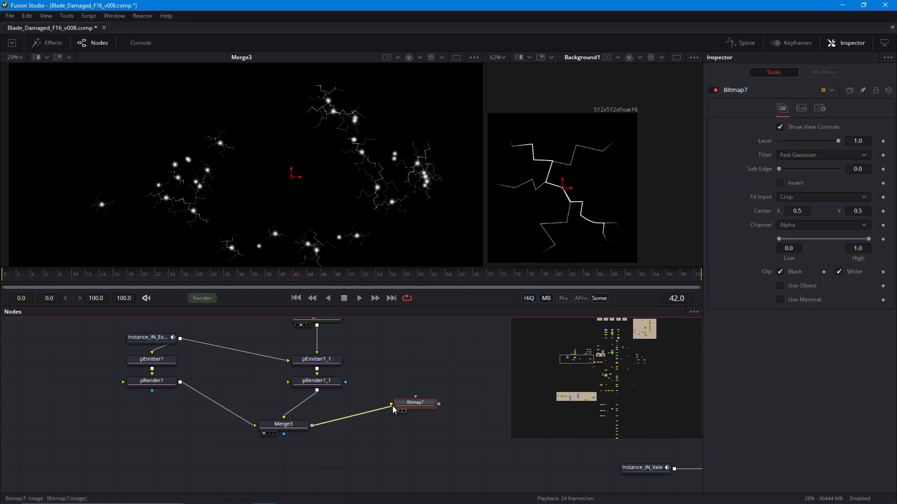
key(1)
drag(421, 407, 456, 452)
drag(280, 428, 383, 424)
Locate Merge1 above CreateBumpMap1 in the main flow and display it in the larger viewer.
click(156, 382)
drag(327, 430, 92, 423)
drag(224, 444, 142, 425)
scroll(207, 427, down, 2)
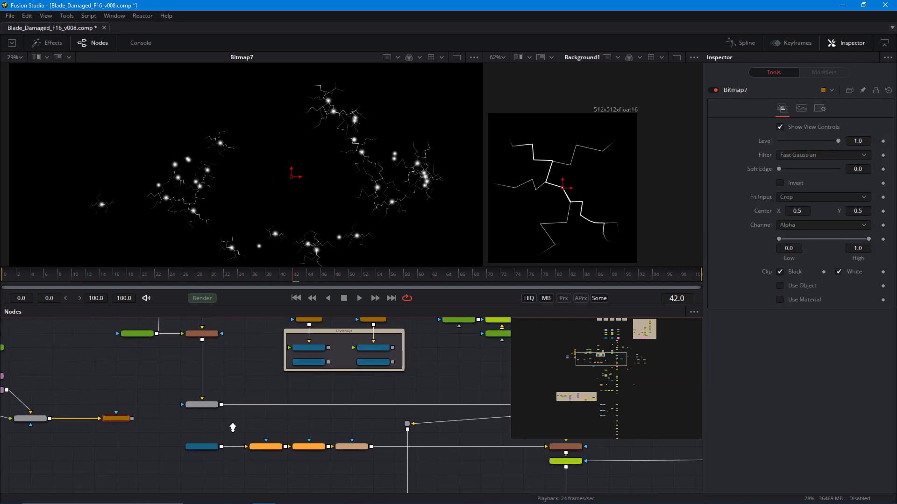
scroll(232, 428, down, 2)
drag(354, 425, 275, 414)
scroll(275, 414, up, 5)
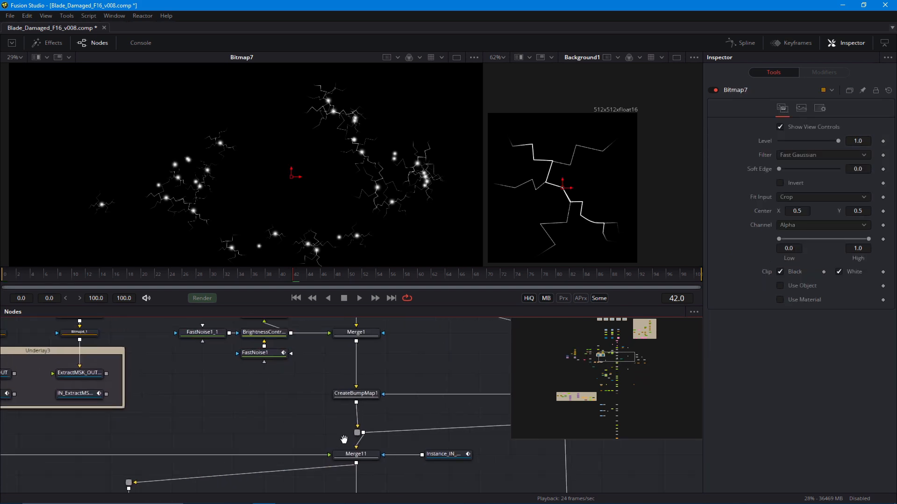
drag(248, 204, 248, 204)
drag(299, 405, 351, 456)
click(354, 381)
click(374, 416)
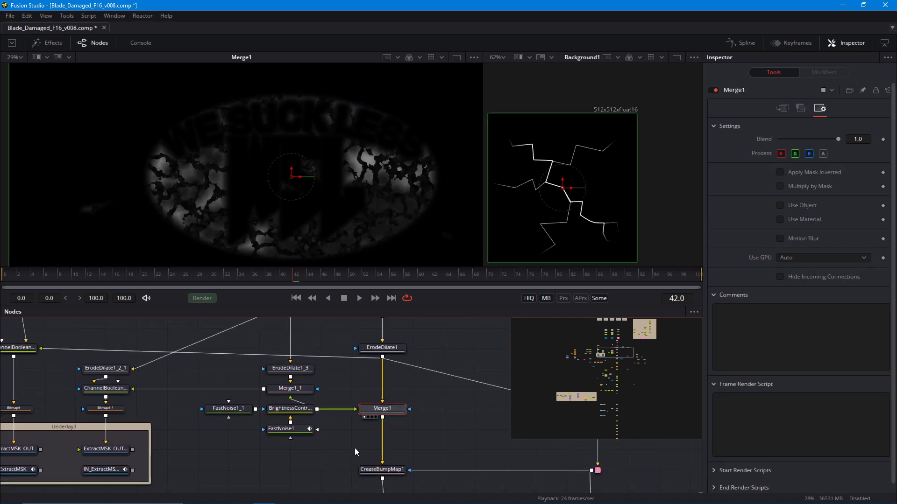
Insert a Brightness Contrast node between Merge1 and CreateBumpMap1.
key(shift+space)
text(bright)
key(Return)
drag(373, 431, 373, 451)
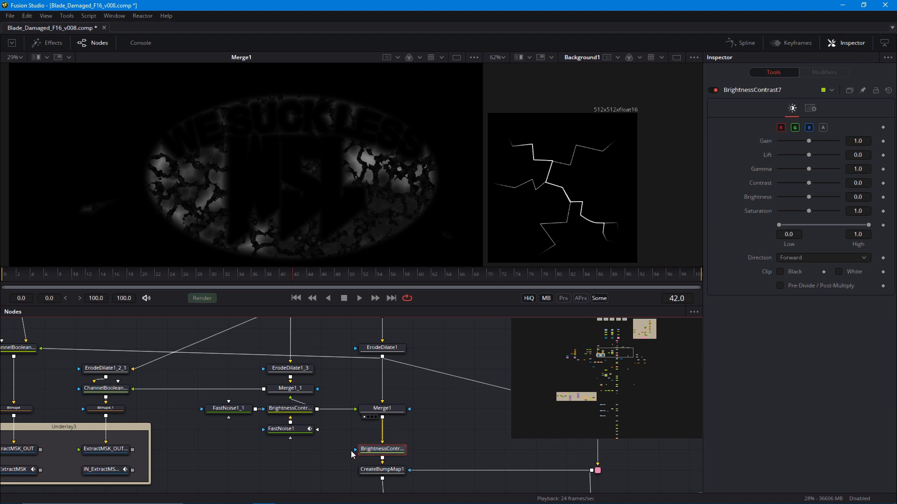
Move the Underlay3 mask group upward, along with Merge1_1 and ErodeDilate1_3, to free space in the flow.
scroll(330, 375, down, 3)
drag(232, 388, 259, 363)
drag(155, 337, 302, 457)
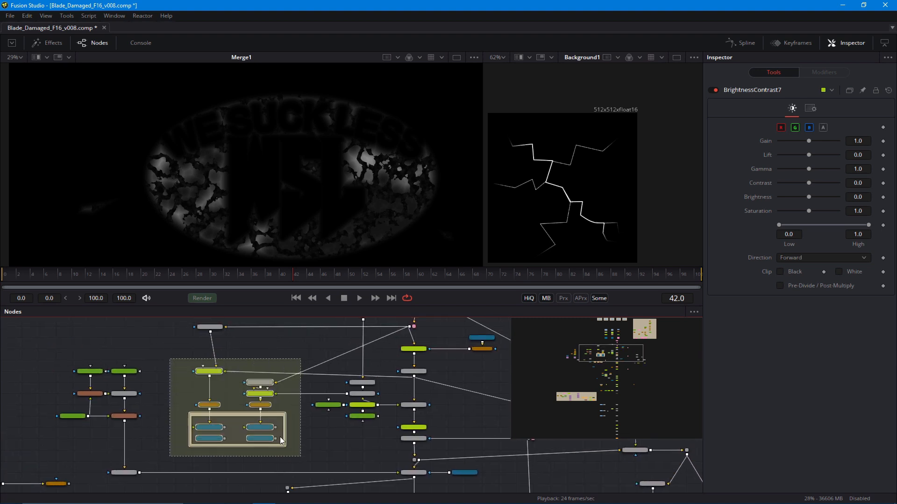
drag(259, 384, 255, 361)
drag(340, 350, 344, 407)
drag(326, 404, 326, 382)
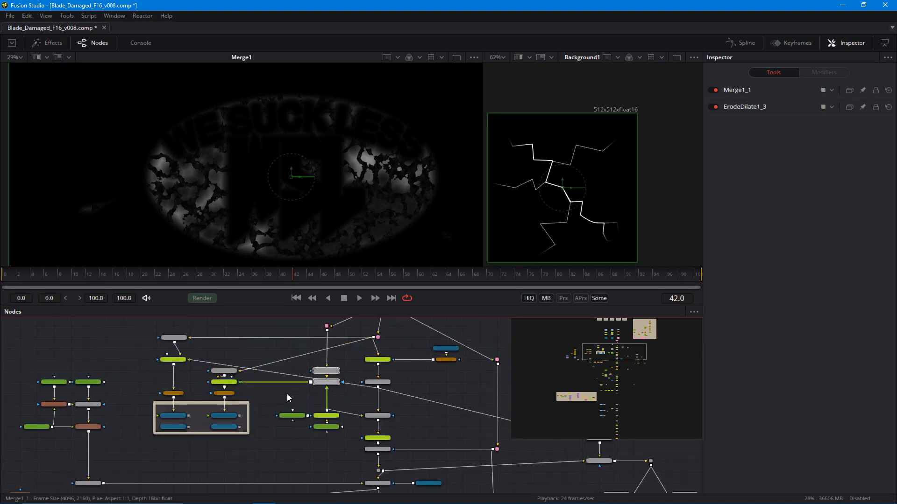
Connect Bitmap7 from the crack-particle branch to the effect mask input of BrightnessContrast7.
drag(253, 448, 242, 410)
scroll(242, 410, up, 5)
click(451, 410)
scroll(224, 422, down, 4)
drag(175, 422, 276, 417)
drag(81, 455, 235, 464)
scroll(166, 421, down, 2)
drag(50, 349, 400, 385)
click(107, 414)
drag(309, 399, 223, 411)
scroll(308, 406, up, 4)
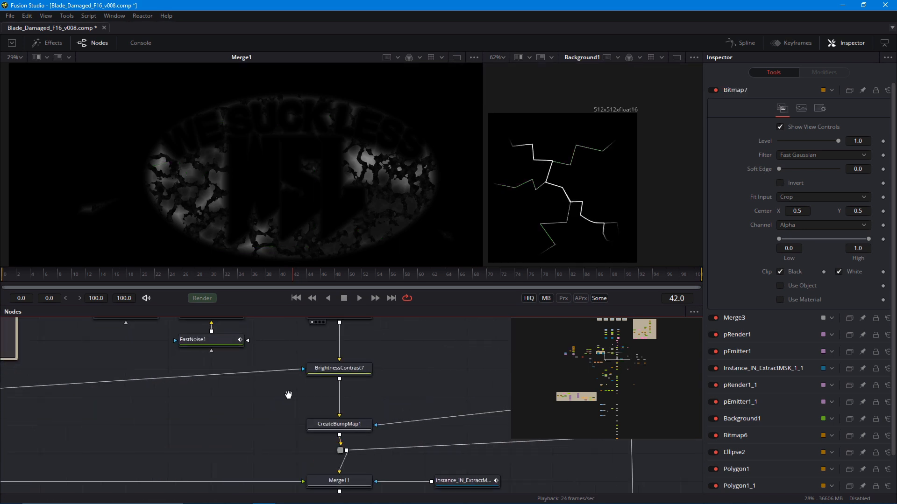
Display BrightnessContrast7 in the larger viewer and try a gain of 0.13.
drag(288, 394, 284, 431)
drag(322, 405, 256, 261)
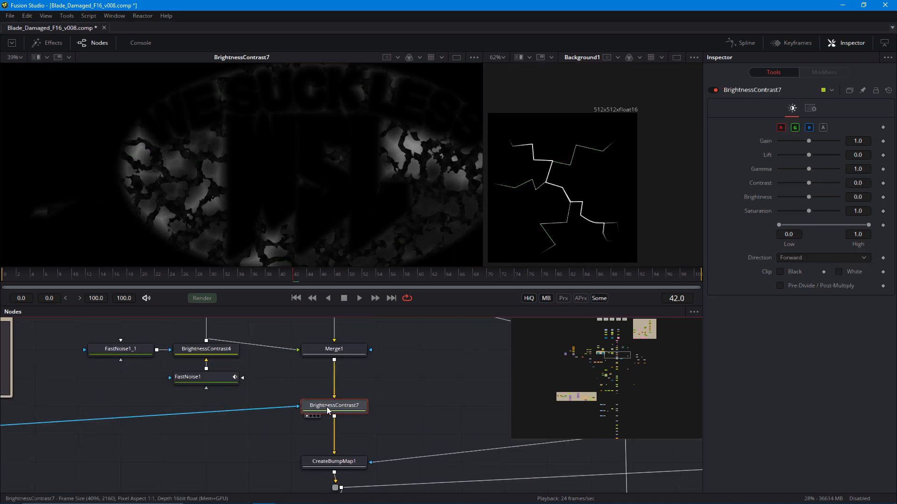
drag(809, 140, 780, 148)
drag(420, 159, 284, 176)
scroll(286, 177, up, 4)
click(782, 141)
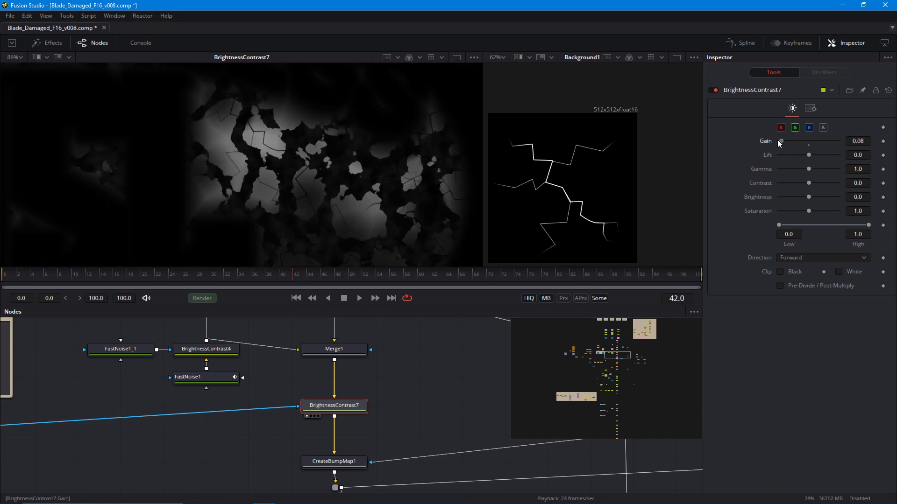
drag(781, 141, 782, 141)
Display CreateBumpMap1 in the larger viewer and set BrightnessContrast7's gain to 0.0.
drag(327, 448, 317, 374)
drag(317, 387, 234, 203)
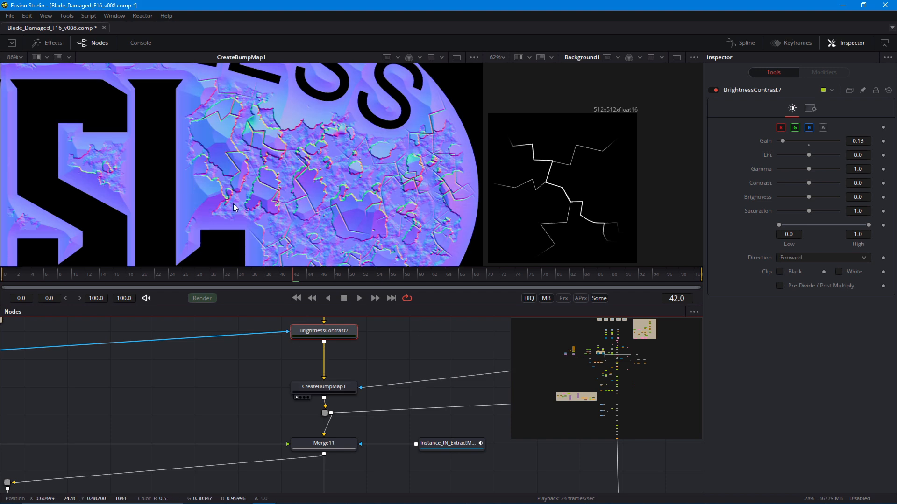
scroll(393, 196, down, 1)
mouse_move(782, 140)
mouse_down()
mouse_move(799, 144)
mouse_move(776, 144)
mouse_up()
scroll(204, 195, down, 3)
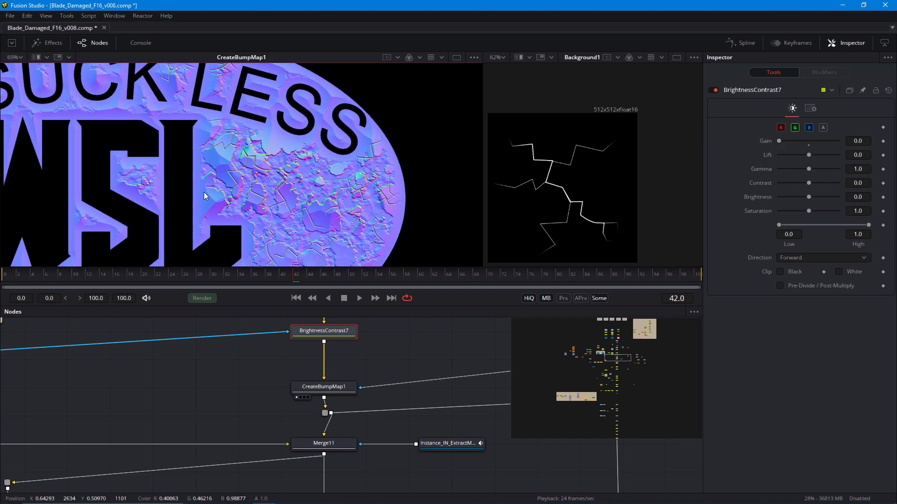
Play CreateBumpMap1's animation from the first frame several times and examine how the cracks spread across the title.
drag(205, 195, 290, 187)
click(296, 299)
click(359, 299)
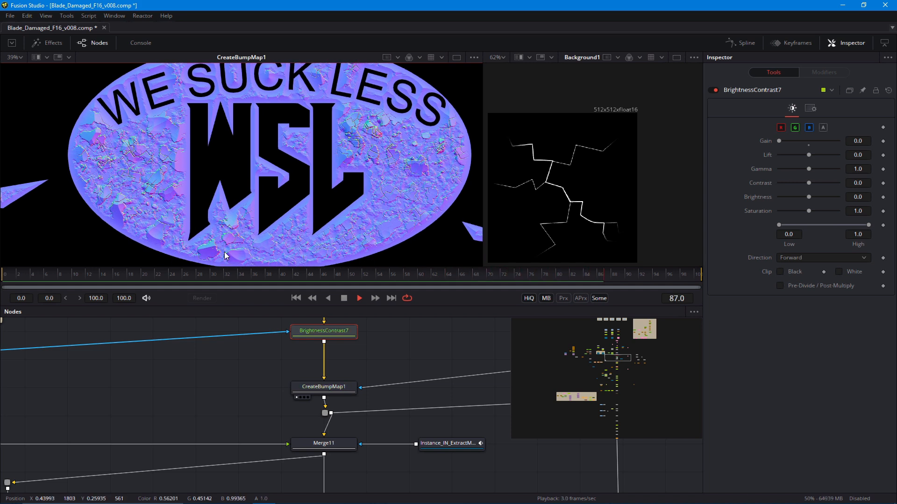
click(295, 299)
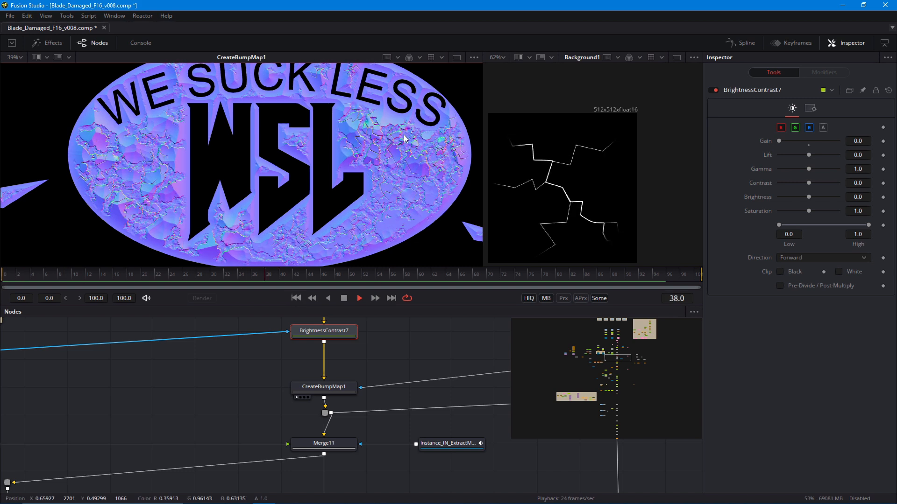
click(296, 298)
click(293, 298)
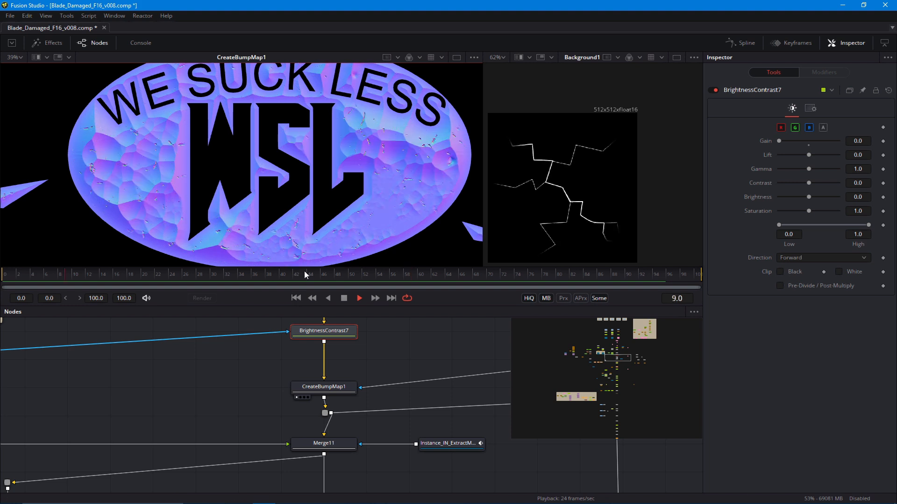
click(296, 298)
click(298, 298)
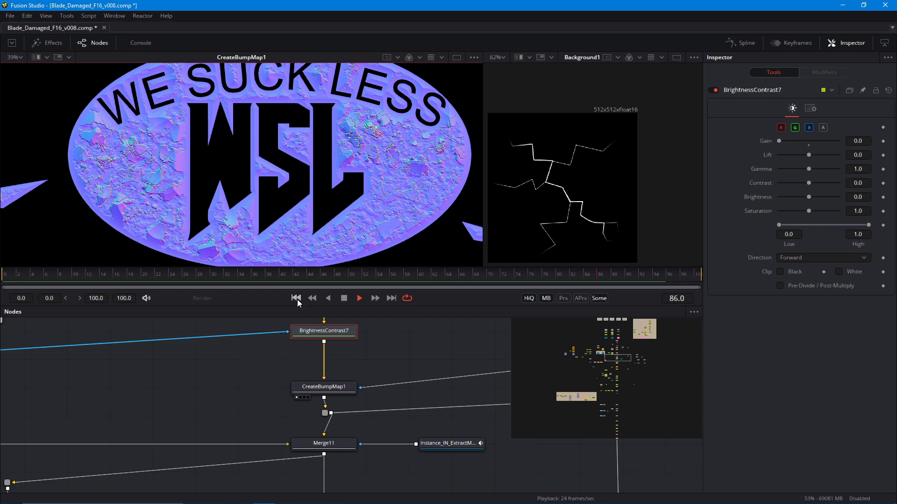
click(296, 298)
Display Displace1 in the larger viewer, play it from the start, and brighten the view by raising the viewer LUT's gamma.
mouse_move(333, 394)
mouse_down()
mouse_move(338, 374)
mouse_move(298, 285)
mouse_move(299, 260)
mouse_up()
key(space)
key(1)
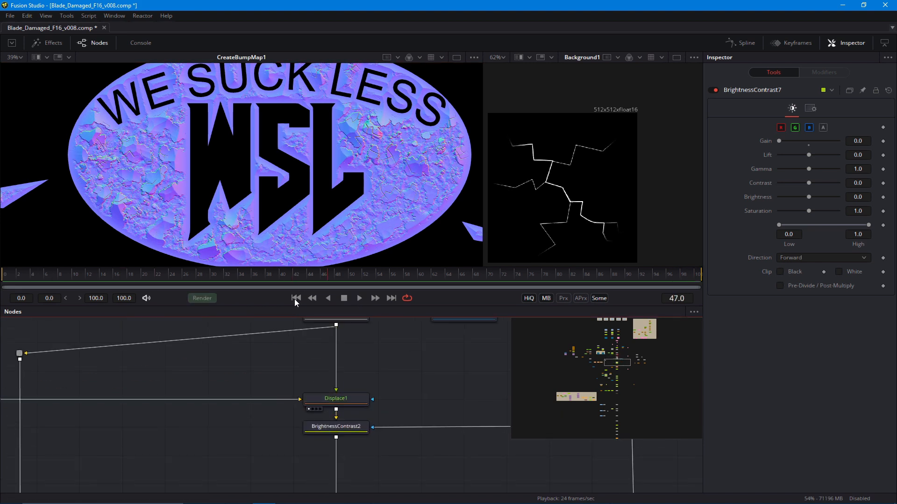
click(296, 298)
click(360, 299)
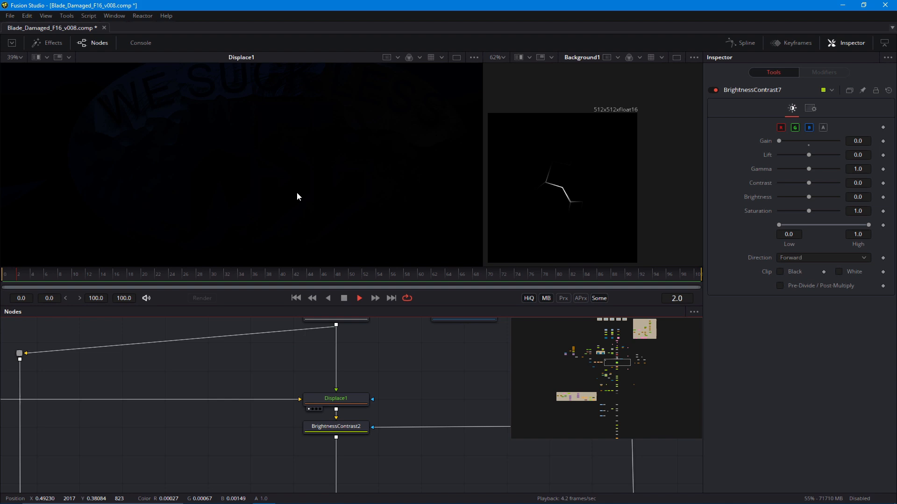
click(430, 57)
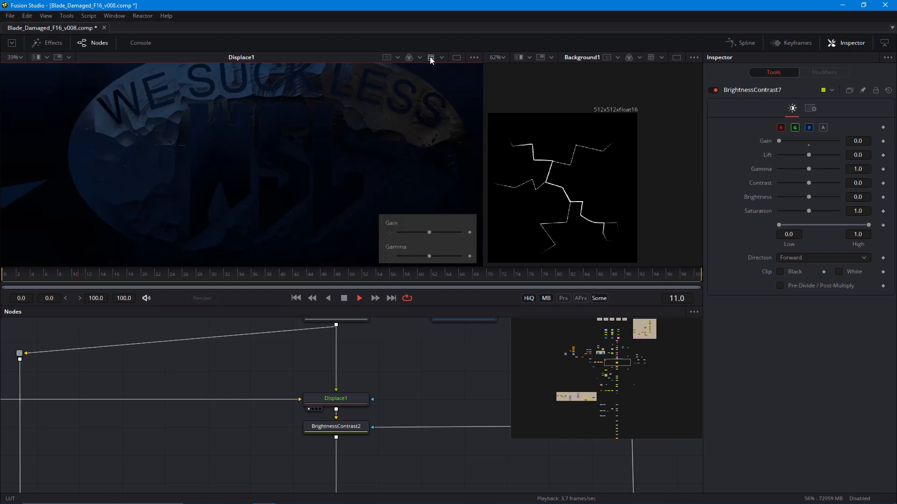
drag(429, 256, 437, 256)
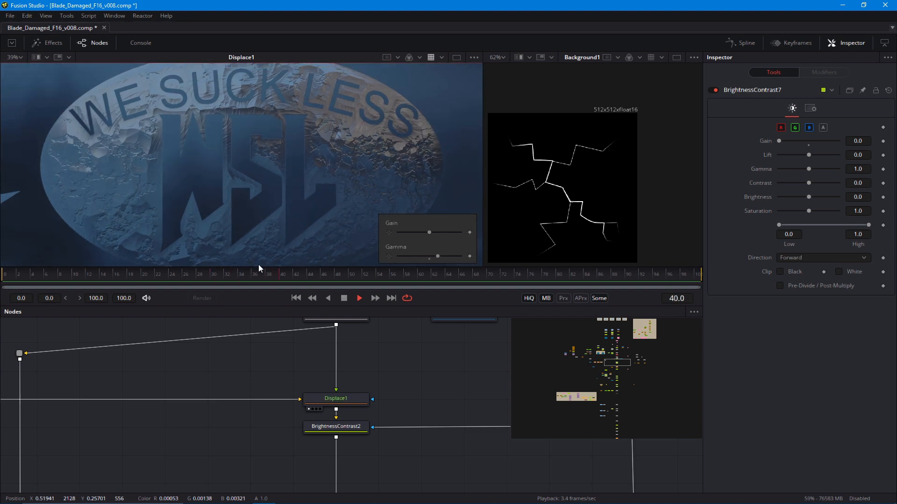
Examine the displaced title up close and at full view, replaying from the first frame before stopping playback.
scroll(299, 178, up, 2)
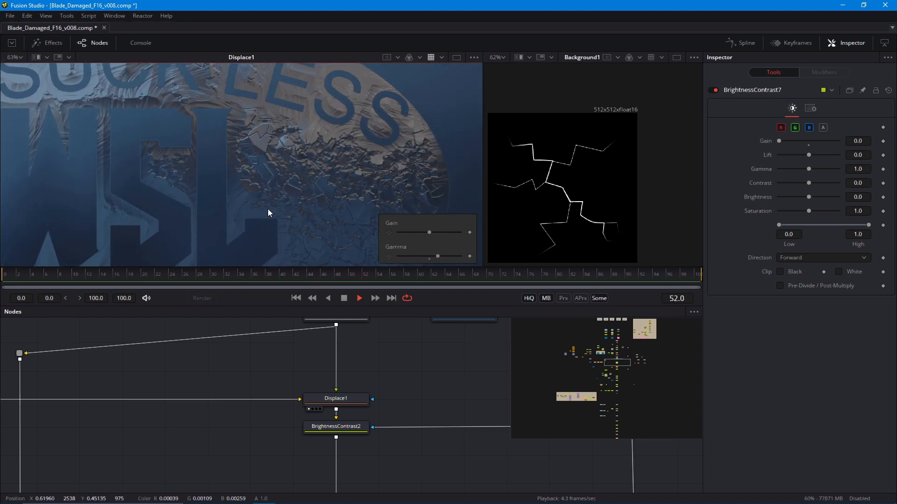
scroll(364, 182, down, 2)
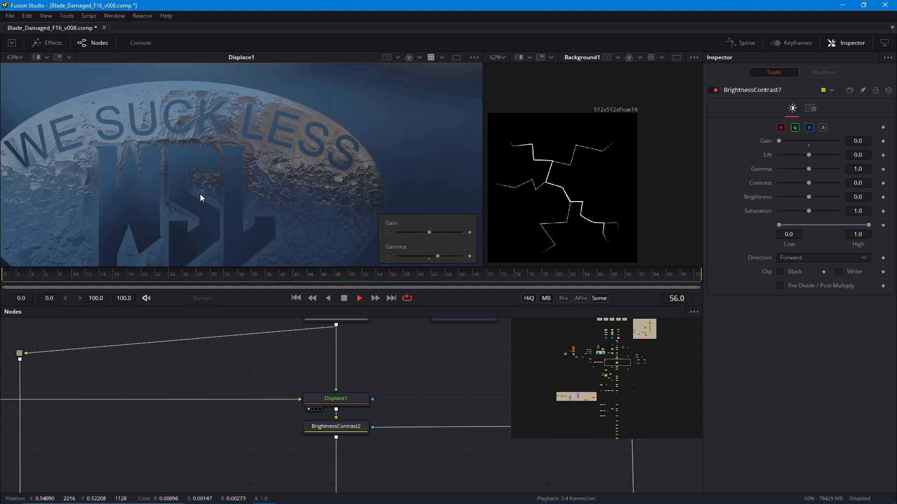
click(296, 298)
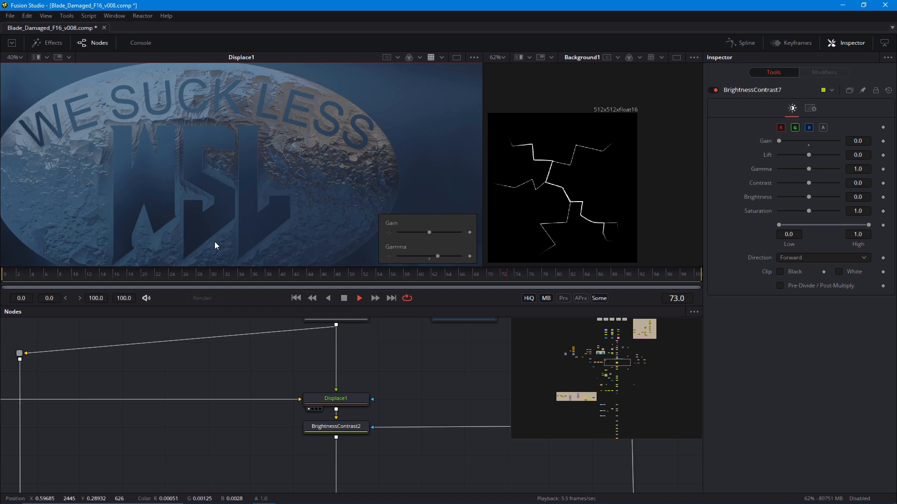
click(295, 298)
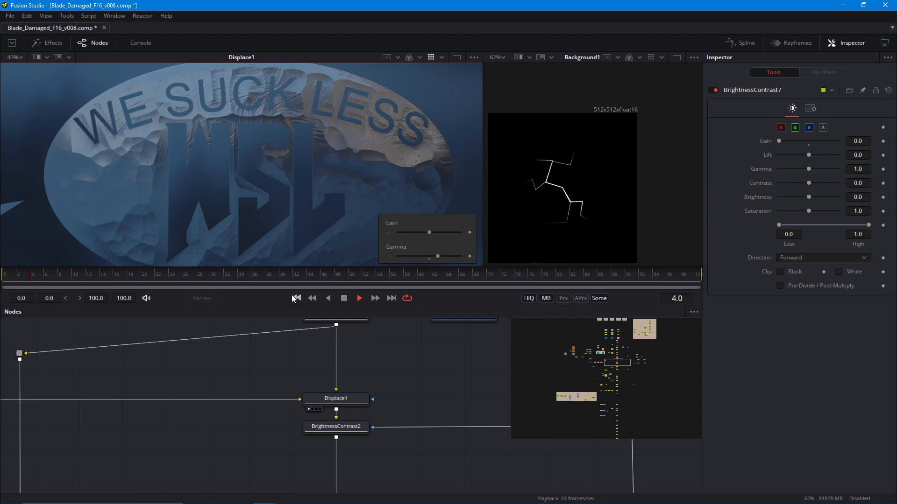
key(space)
Set the Size Variance of the pEmitter1_1 crack particle emitter to 1.5.
drag(236, 380, 301, 463)
scroll(338, 430, down, 5)
drag(16, 370, 223, 419)
scroll(221, 416, up, 4)
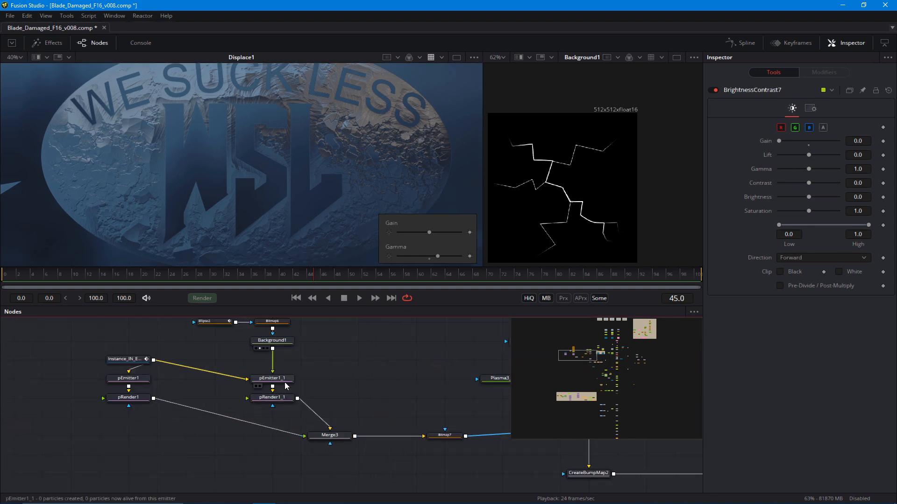
click(283, 381)
click(854, 272)
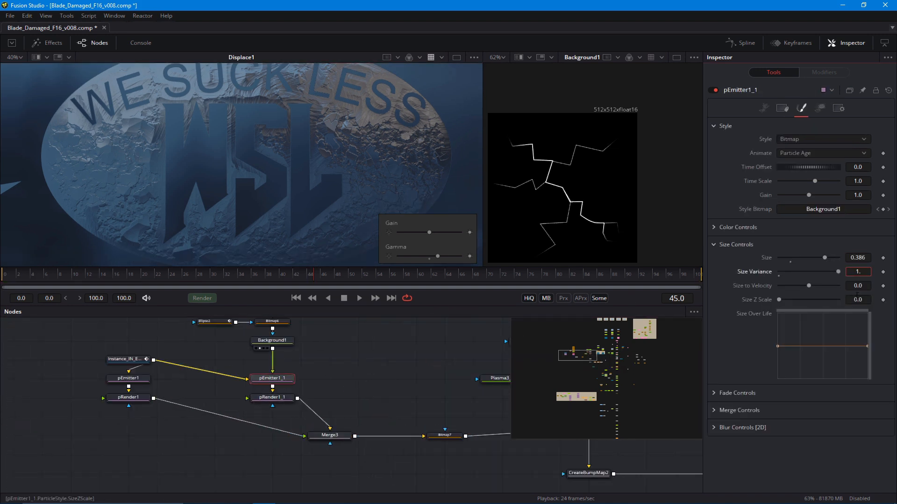
Examine the varied crack sizes on the title and display BrightnessContrast2 in the larger viewer.
drag(279, 227, 246, 247)
scroll(298, 156, up, 3)
drag(298, 156, 320, 148)
scroll(254, 218, down, 2)
drag(299, 395, 288, 391)
scroll(288, 391, down, 3)
drag(426, 406, 204, 360)
scroll(298, 418, up, 2)
drag(296, 427, 322, 439)
scroll(304, 391, up, 2)
drag(260, 191, 288, 223)
scroll(260, 219, down, 1)
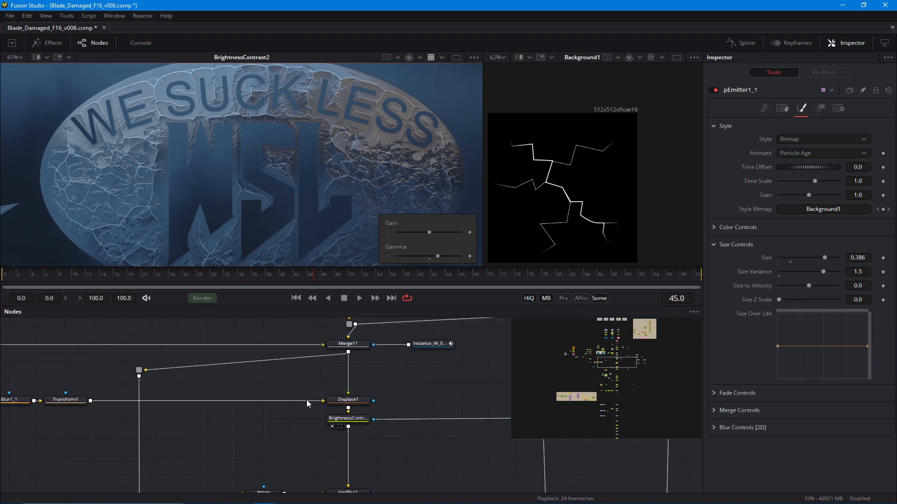
Move BrightnessContrast2 down in the flow and insert a new Brightness / Contrast node directly after Displace1.
drag(307, 396, 344, 400)
drag(345, 400, 344, 419)
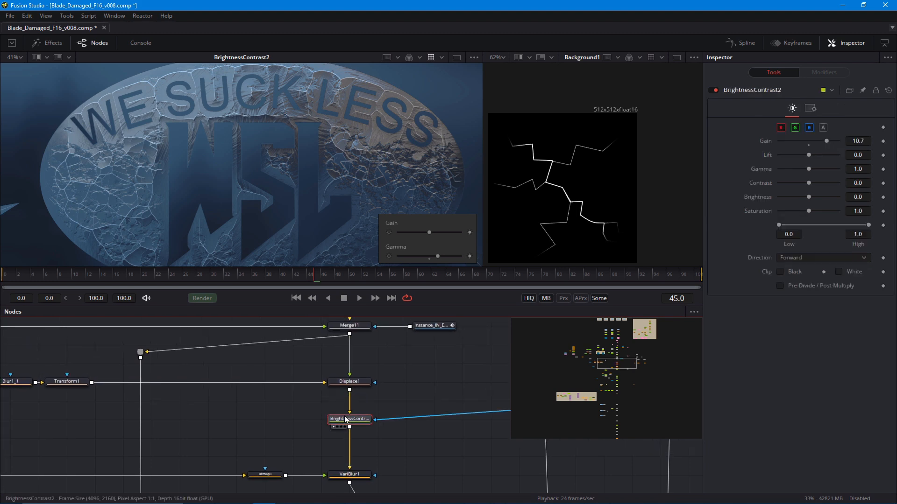
click(344, 384)
key(shift+space)
text(bc)
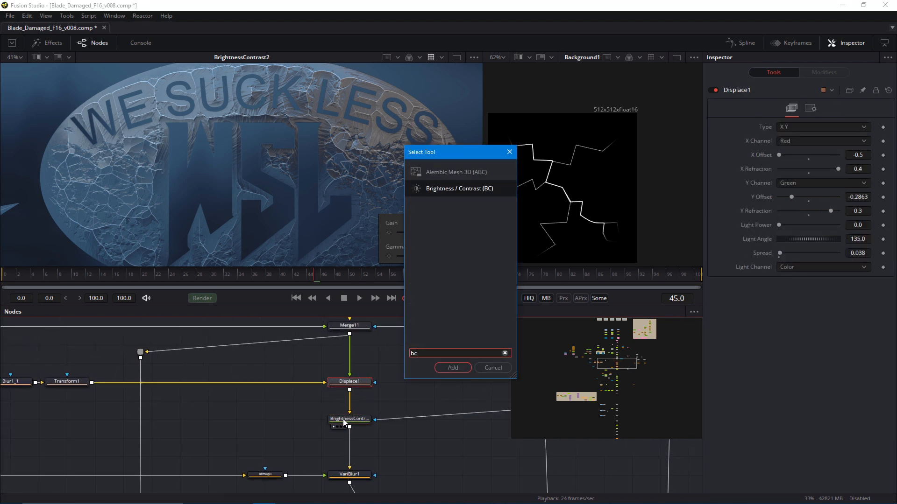
key(Return)
Connect the crack-particle bitmap to BrightnessContrast10's effect mask input and display that node in the larger viewer.
scroll(284, 407, down, 1)
drag(285, 408, 341, 439)
scroll(341, 438, down, 2)
drag(63, 390, 393, 451)
drag(393, 451, 318, 433)
scroll(318, 433, up, 2)
key(1)
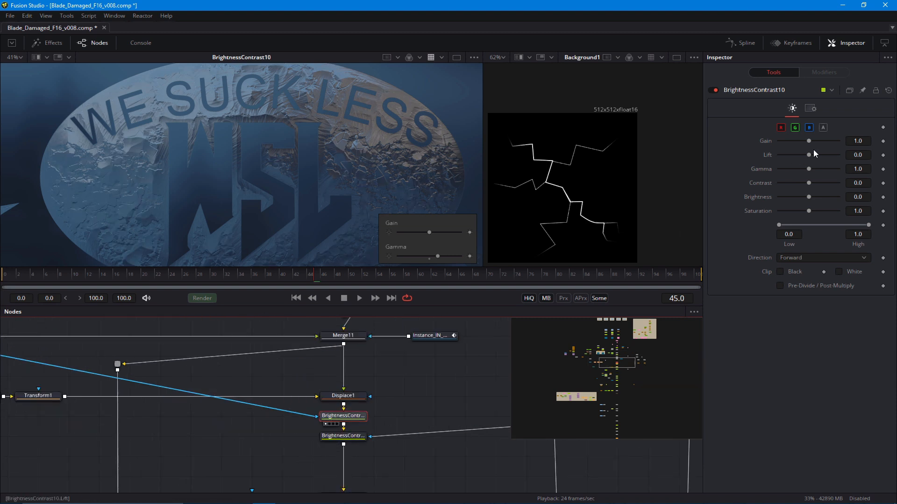
Lower BrightnessContrast10's gain to 0.34 while checking the cracks through BrightnessContrast2.
drag(809, 140, 792, 144)
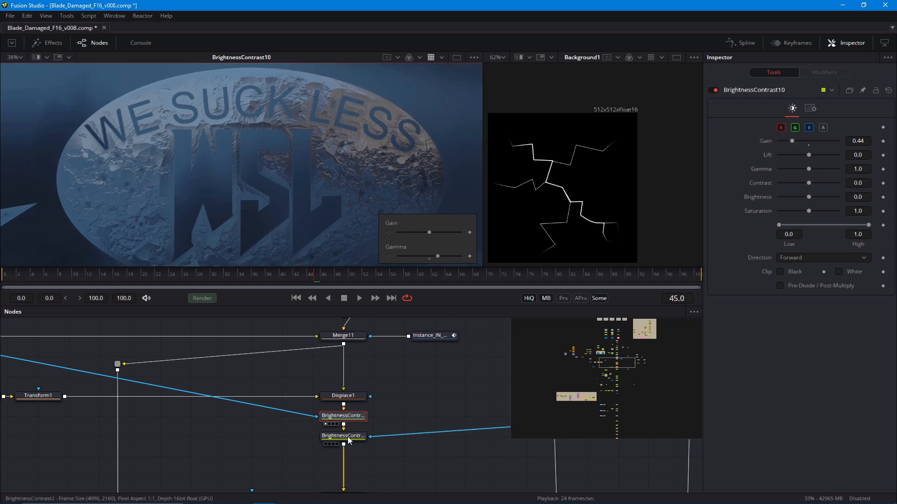
click(326, 444)
scroll(307, 179, up, 3)
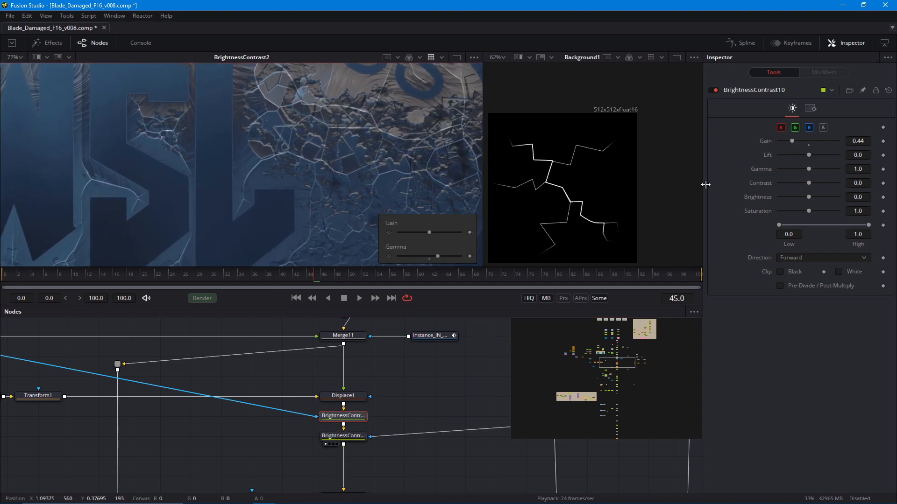
drag(792, 141, 789, 144)
scroll(284, 160, down, 3)
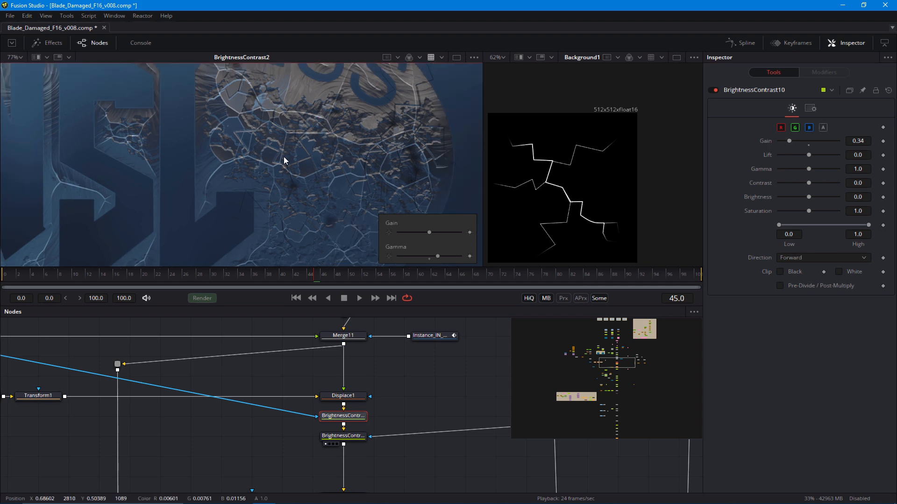
Display VariBlur1 and ChannelBooleans3 in the larger viewer and examine how the cracks carry through.
drag(328, 449, 332, 380)
scroll(278, 212, up, 1)
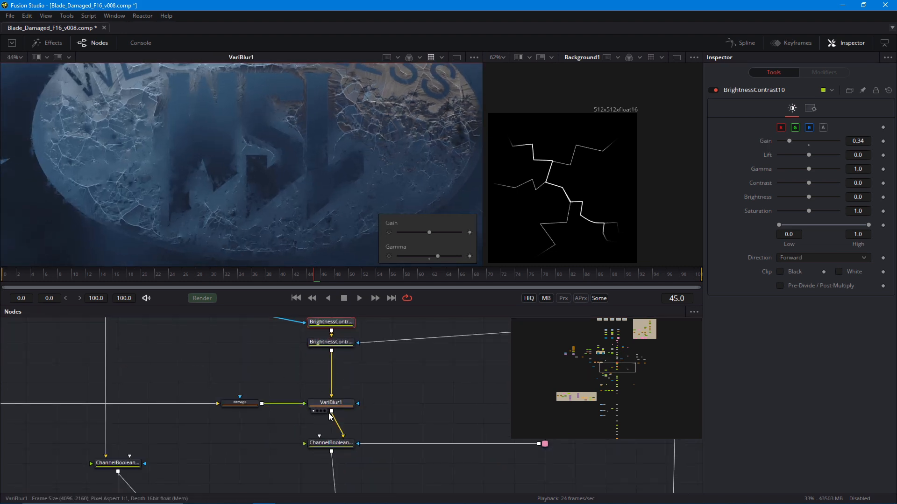
click(314, 451)
drag(190, 200, 212, 236)
scroll(206, 216, up, 1)
scroll(212, 236, up, 1)
scroll(212, 237, down, 1)
Paste a copy of BrightnessContrast10 after ChannelBooleans3 and add a pipe router to its crack mask connection.
drag(321, 321, 362, 356)
click(357, 444)
mouse_move(337, 453)
mouse_down()
mouse_move(332, 420)
mouse_move(338, 452)
mouse_move(330, 453)
mouse_up()
key(ctrl+v)
scroll(329, 452, down, 1)
alt+click(300, 357)
drag(306, 358, 312, 375)
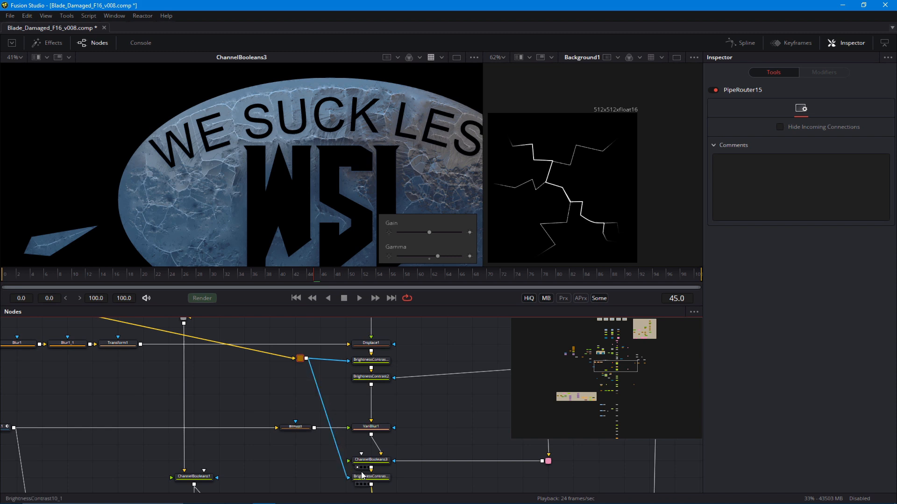
Display BrightnessContrast10_1 in the larger viewer and examine the darkened cracks around the lettering.
drag(361, 474, 269, 217)
scroll(208, 229, up, 3)
drag(208, 229, 183, 237)
scroll(183, 237, down, 3)
drag(252, 243, 290, 252)
Play BrightnessContrast10_1 repeatedly from the first frame, enlarging the viewer area to examine the full cracking animation.
click(294, 298)
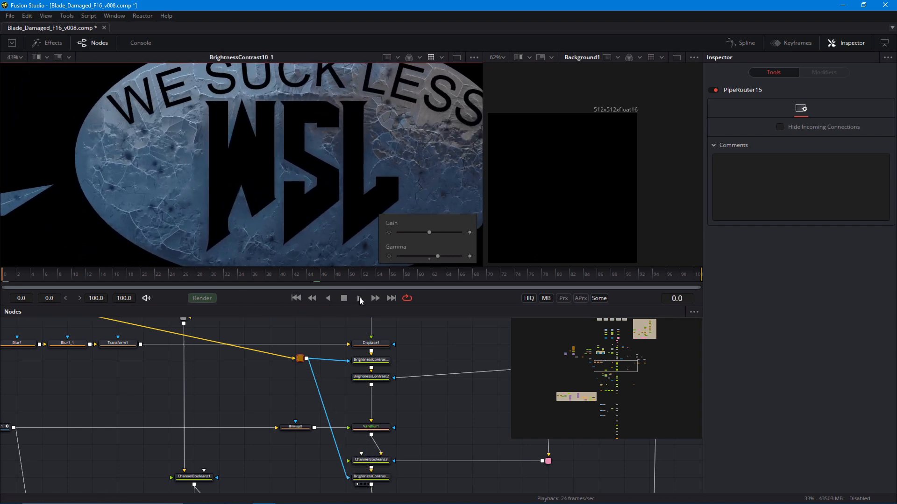
click(359, 298)
scroll(307, 223, up, 3)
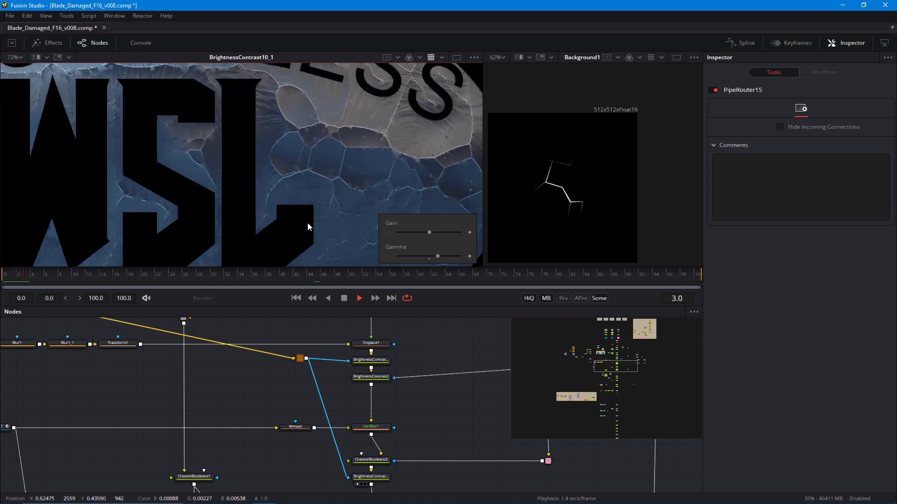
scroll(299, 205, down, 3)
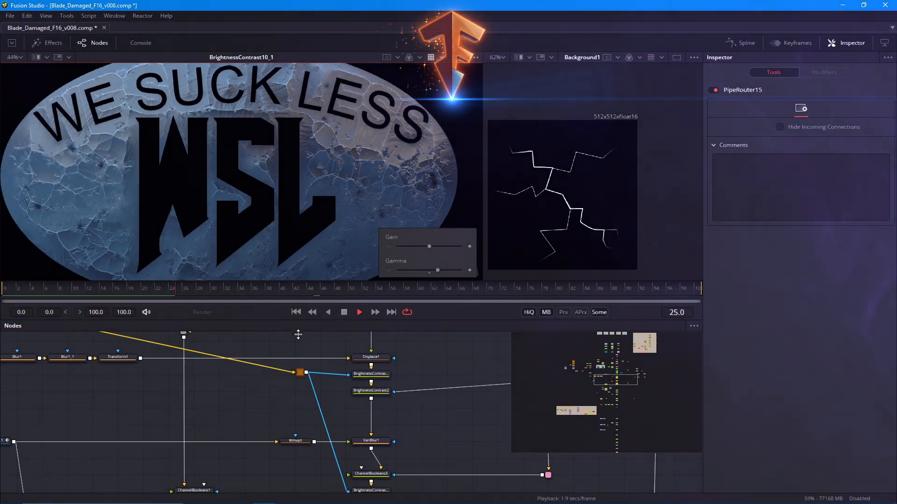
drag(298, 335, 298, 382)
click(296, 312)
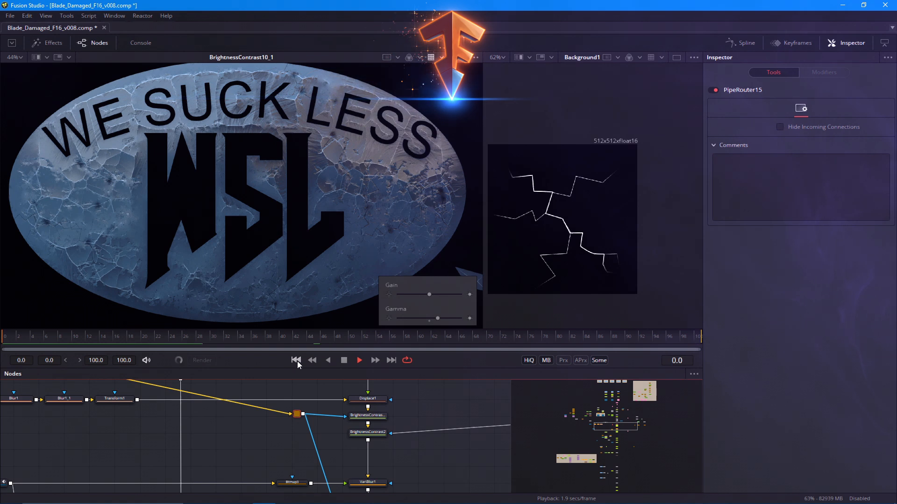
click(297, 361)
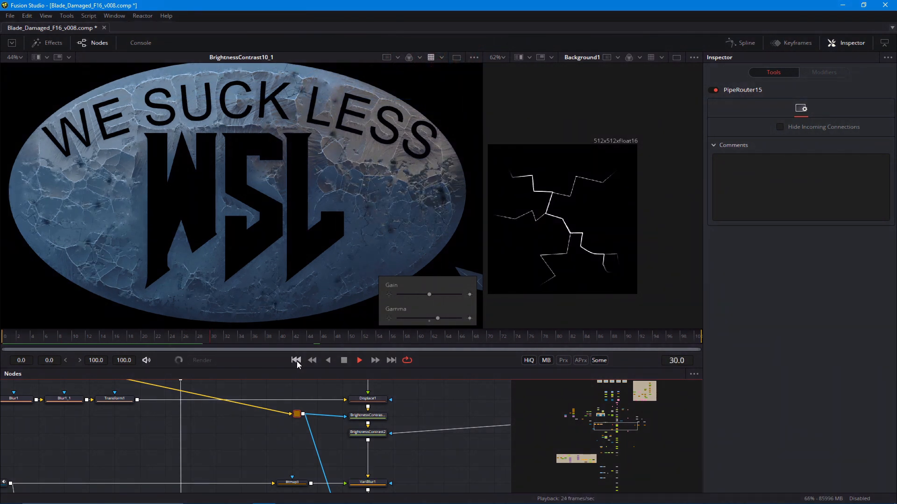
click(297, 361)
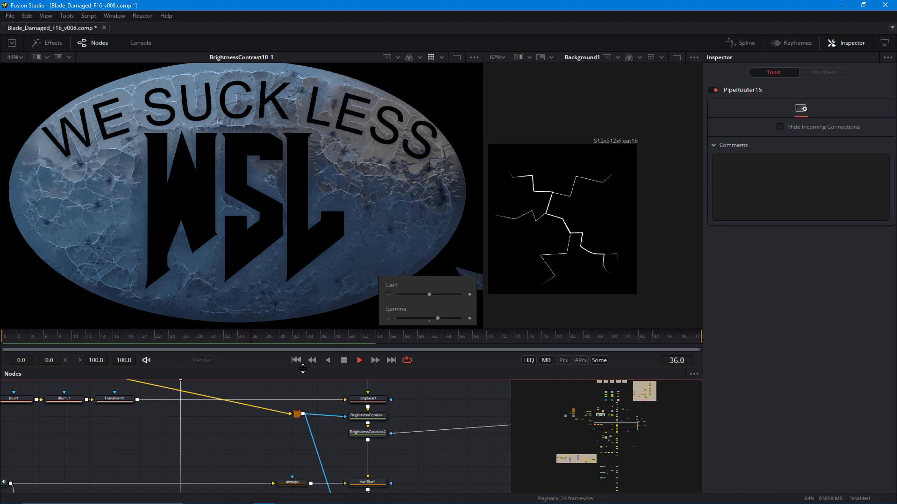
Stop playback, display ChannelBooleans2 in the larger viewer, and examine its cracked surface around the upper lettering.
drag(329, 466, 284, 401)
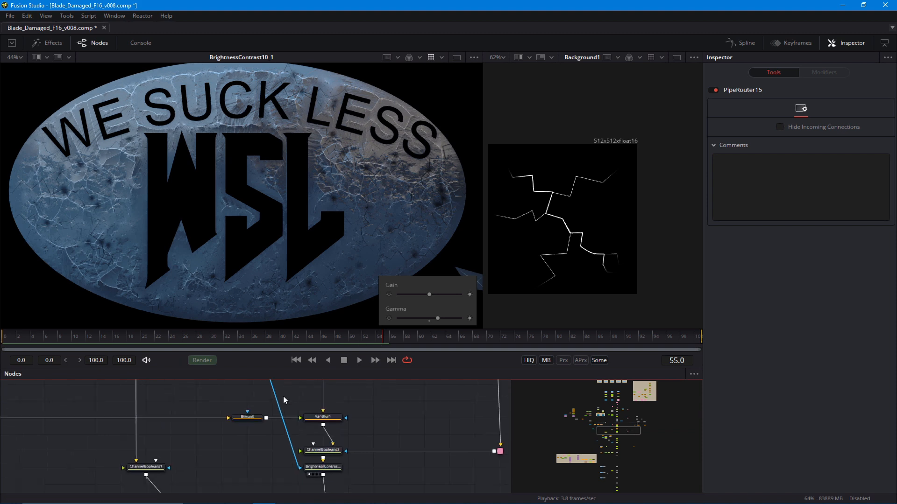
drag(315, 491, 317, 374)
click(302, 420)
scroll(244, 273, up, 1)
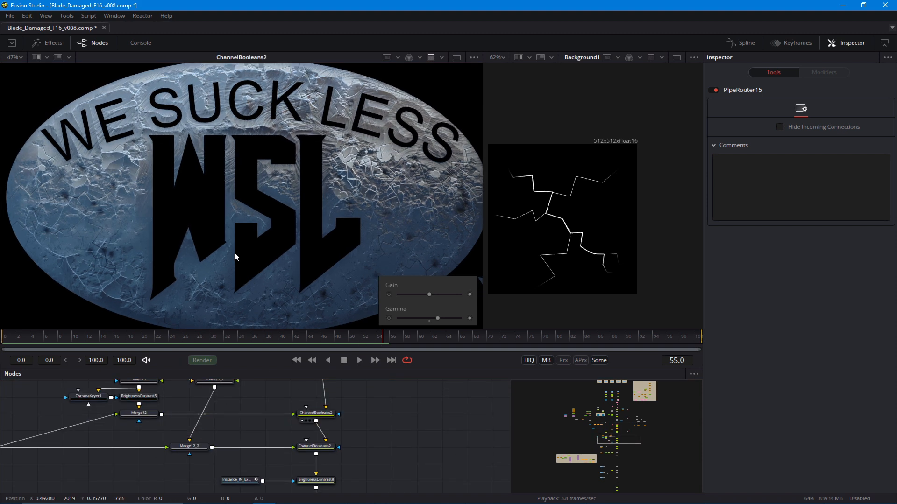
drag(270, 230, 252, 259)
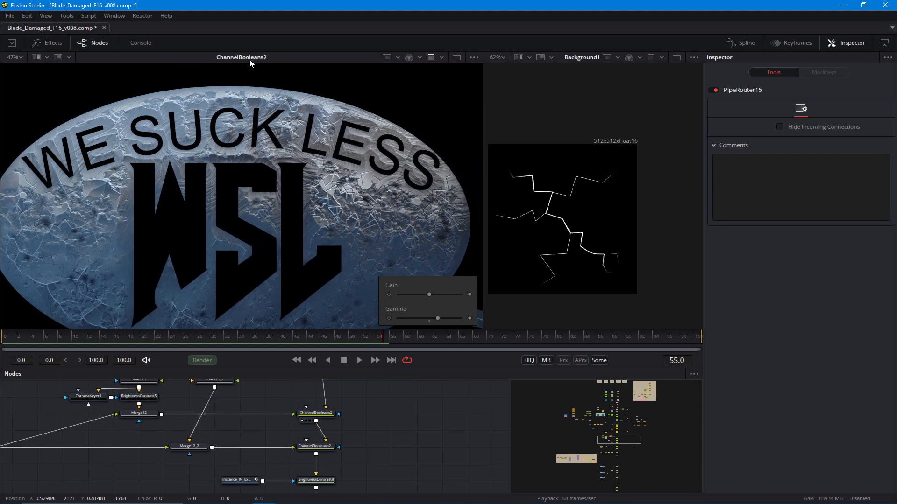
scroll(321, 142, up, 2)
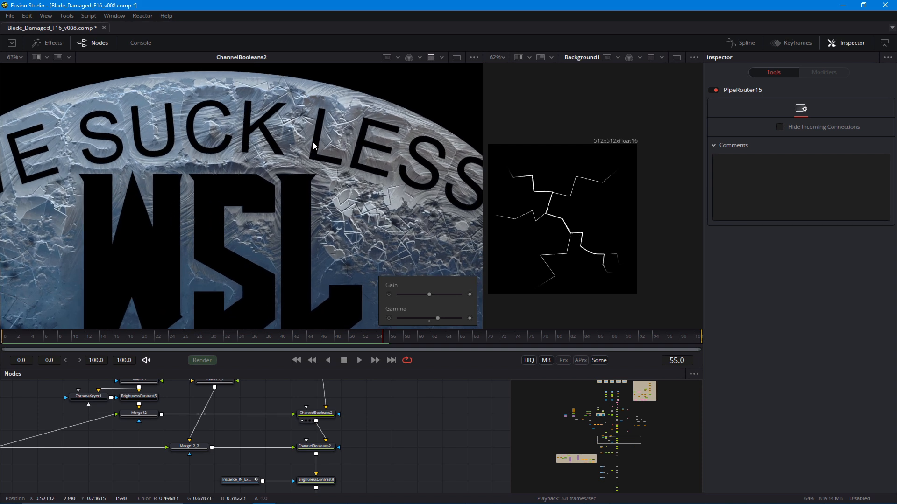
Display ChannelBooleans2_1 in the larger viewer and examine the whole cracked title.
scroll(321, 142, down, 3)
scroll(260, 282, up, 1)
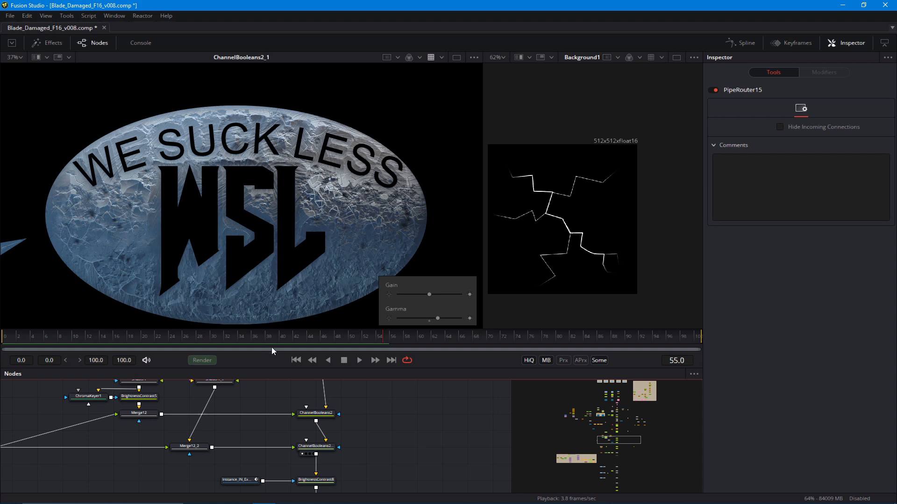
scroll(262, 320, up, 2)
scroll(272, 316, down, 1)
drag(283, 428, 277, 361)
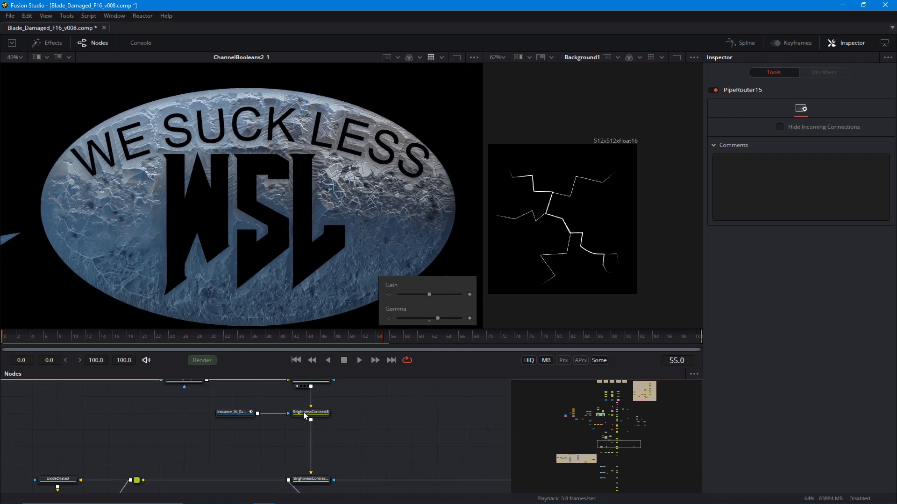
Follow the main node chain downstream and display Merge10 in the larger viewer to examine the combined cracked title.
click(297, 419)
drag(288, 428, 284, 387)
click(292, 478)
drag(282, 435, 282, 331)
click(293, 443)
drag(298, 490, 315, 394)
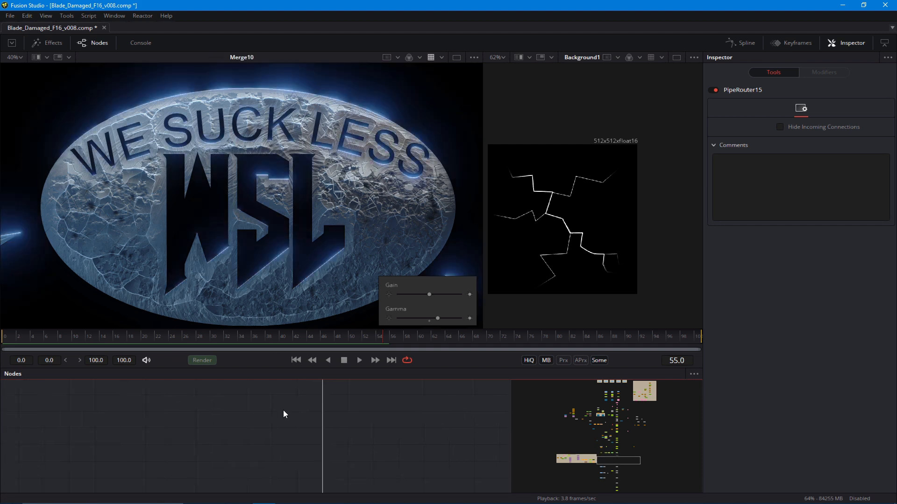
Display Sharpen2 in the larger viewer, turn off its viewer LUT, and examine the cracks around the upper lettering.
scroll(227, 306, down, 1)
scroll(243, 324, up, 2)
scroll(222, 295, up, 1)
scroll(222, 293, down, 1)
drag(296, 481, 287, 374)
click(318, 418)
click(301, 443)
scroll(300, 444, down, 2)
drag(287, 453, 242, 239)
click(430, 58)
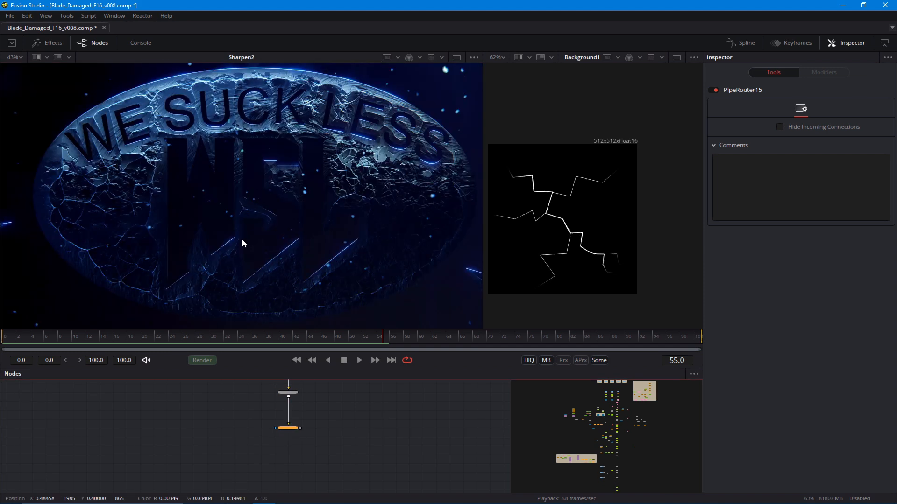
scroll(256, 172, up, 3)
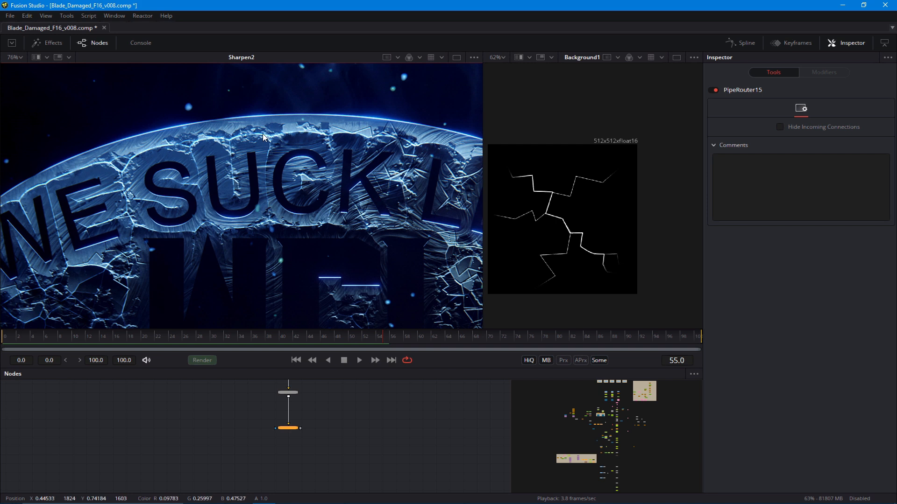
scroll(246, 242, down, 4)
Locate the IN_Title node among the input nodes and display it in the smaller viewer.
drag(230, 457, 279, 467)
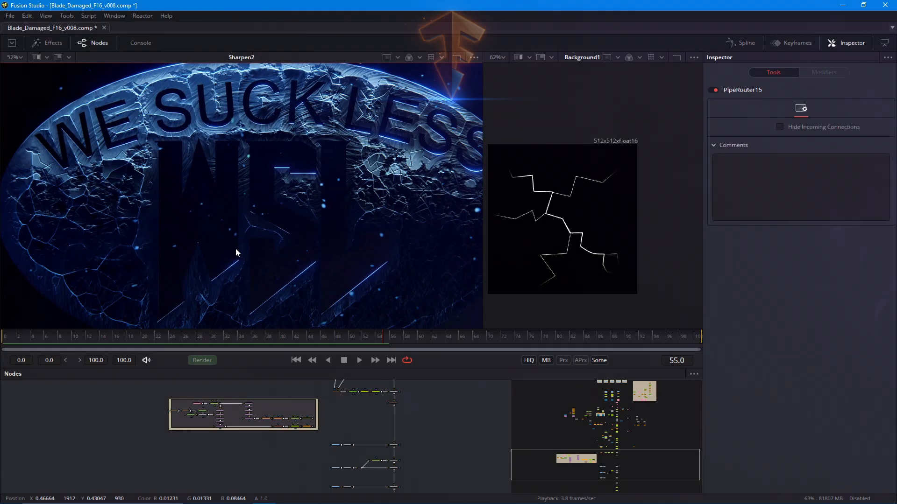
scroll(235, 252, down, 2)
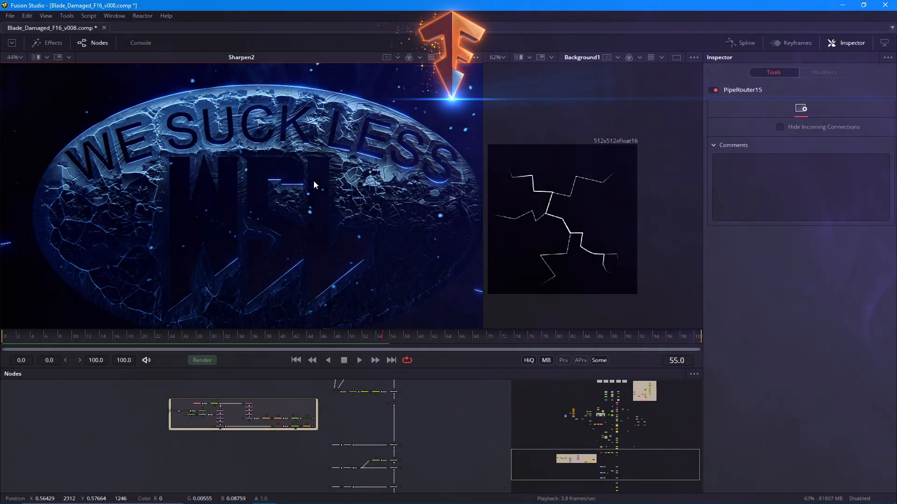
scroll(314, 184, down, 2)
drag(275, 439, 264, 442)
scroll(365, 416, up, 3)
drag(365, 415, 347, 435)
scroll(230, 445, up, 2)
drag(140, 439, 318, 450)
scroll(240, 423, down, 4)
drag(144, 408, 126, 440)
scroll(186, 412, down, 2)
scroll(126, 441, up, 4)
scroll(127, 441, up, 3)
click(211, 433)
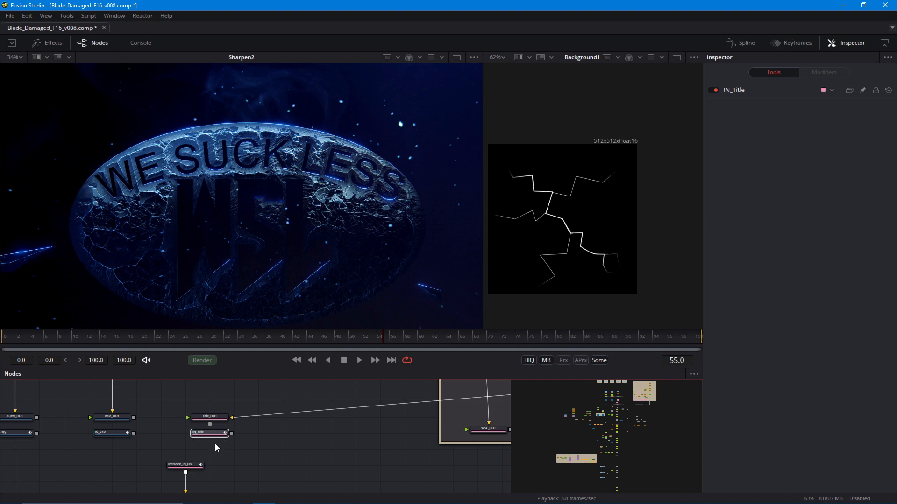
drag(210, 440, 378, 444)
key(2)
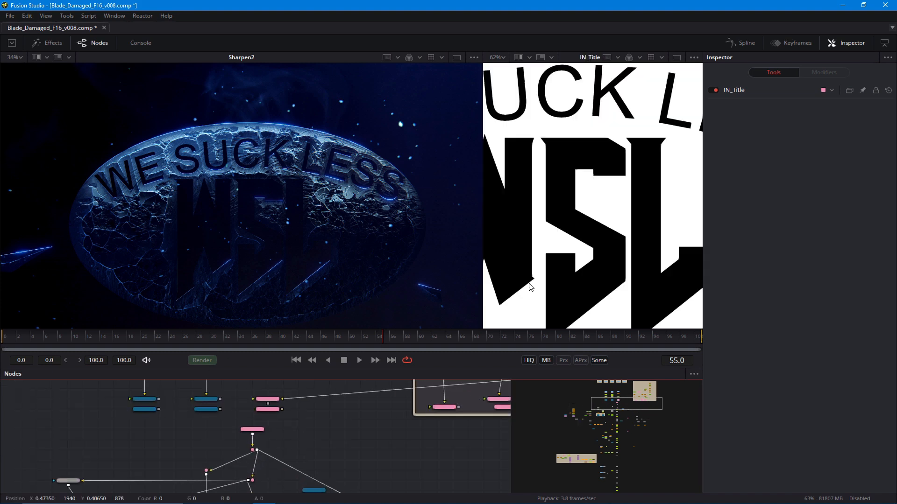
scroll(572, 253, down, 4)
scroll(436, 415, up, 2)
Display IN_WSL_Full in the smaller viewer and paste instances of it and the extract mask input above the Underlay2 group.
drag(490, 411, 523, 280)
click(386, 408)
drag(386, 415, 300, 452)
scroll(300, 453, up, 3)
click(223, 421)
key(ctrl+shift+v)
scroll(223, 410, down, 3)
drag(223, 410, 86, 480)
scroll(184, 464, up, 3)
scroll(314, 427, up, 3)
click(314, 425)
scroll(289, 450, down, 3)
drag(289, 450, 327, 337)
scroll(156, 455, down, 2)
drag(69, 453, 158, 349)
scroll(154, 465, up, 3)
drag(262, 423, 282, 468)
click(250, 425)
key(ctrl+shift+v)
Replace Instance_IN_WSL_1 in Underlay2 with Instance_IN_WSL_Full as the mask input of ChannelBooleans4.
scroll(232, 446, up, 2)
scroll(244, 462, down, 1)
drag(196, 397, 304, 424)
drag(229, 449, 224, 411)
drag(292, 490, 289, 441)
scroll(267, 390, down, 1)
drag(267, 390, 264, 453)
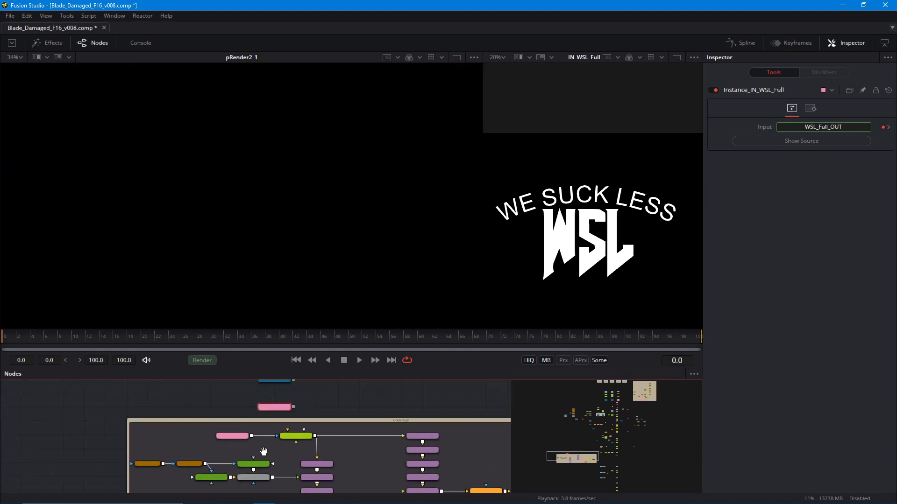
scroll(273, 410, up, 2)
drag(272, 410, 289, 465)
drag(256, 329, 256, 229)
click(236, 413)
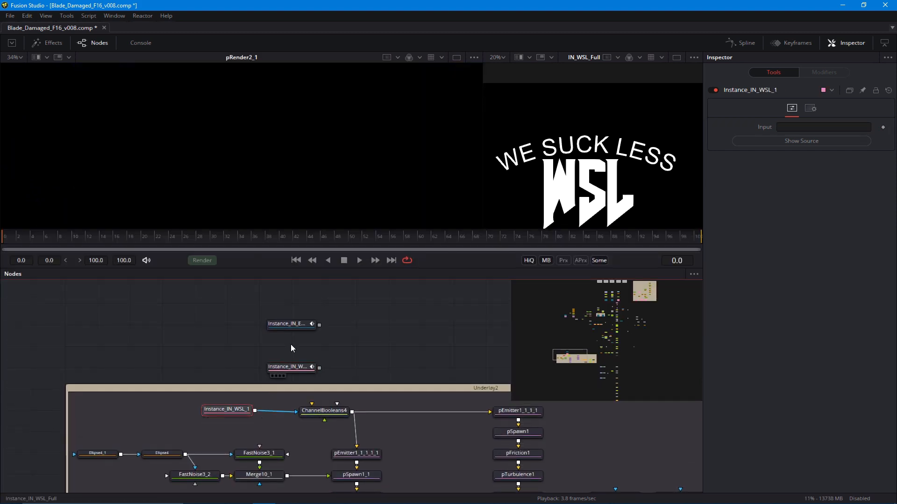
drag(292, 368, 310, 412)
click(241, 414)
key(Delete)
drag(240, 372, 236, 415)
Connect Instance_IN_ExtractMSK_1_2 to the background of ChannelBooleans4 and play the mask in the larger viewer.
drag(319, 325, 312, 403)
drag(318, 412, 207, 164)
click(360, 260)
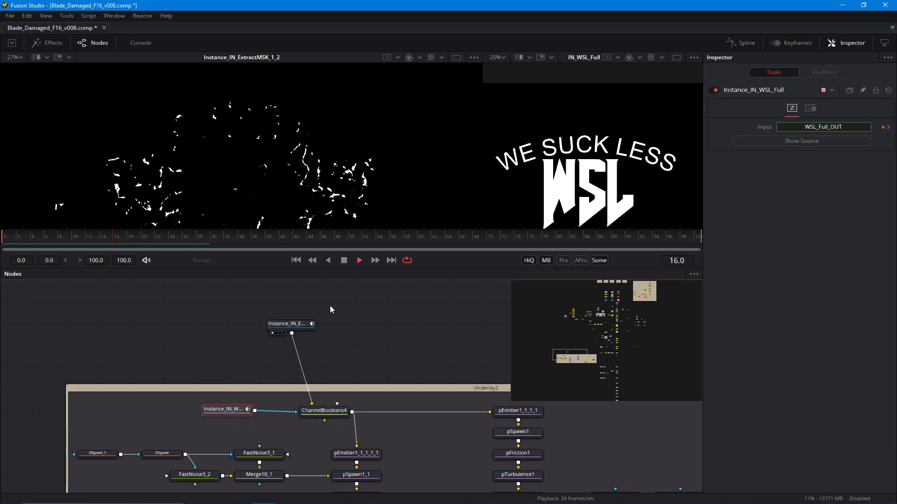
drag(227, 409, 233, 196)
drag(289, 323, 239, 174)
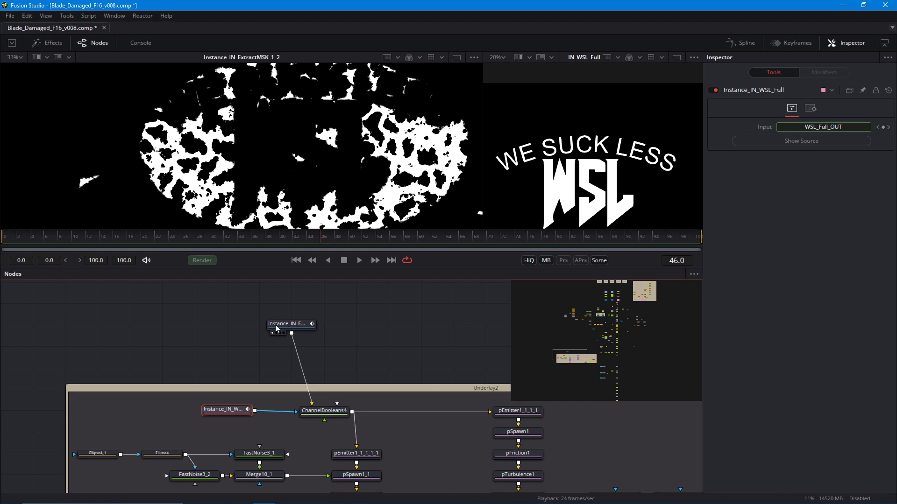
Connect the extract mask instance directly to pEmitter1_1_1_1 and delete ChannelBooleans4 and the full title instance.
drag(286, 324, 355, 447)
drag(320, 412, 353, 412)
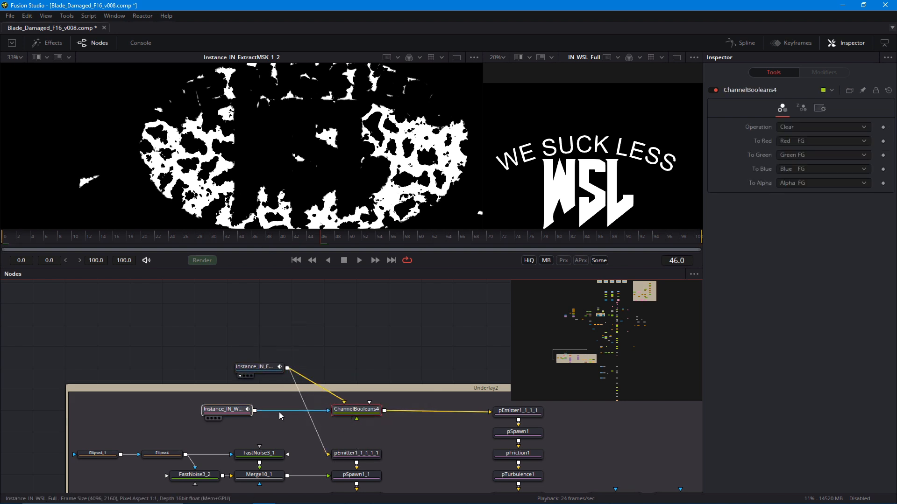
drag(236, 411, 362, 367)
ctrl+click(352, 415)
key(Delete)
drag(375, 404, 348, 386)
drag(260, 350, 453, 309)
Play pRender2_1 in the larger viewer and examine the particle smoke emitted from the extract mask.
drag(314, 432, 227, 196)
drag(278, 393, 236, 408)
drag(275, 268, 277, 388)
scroll(245, 322, down, 1)
drag(240, 491, 250, 354)
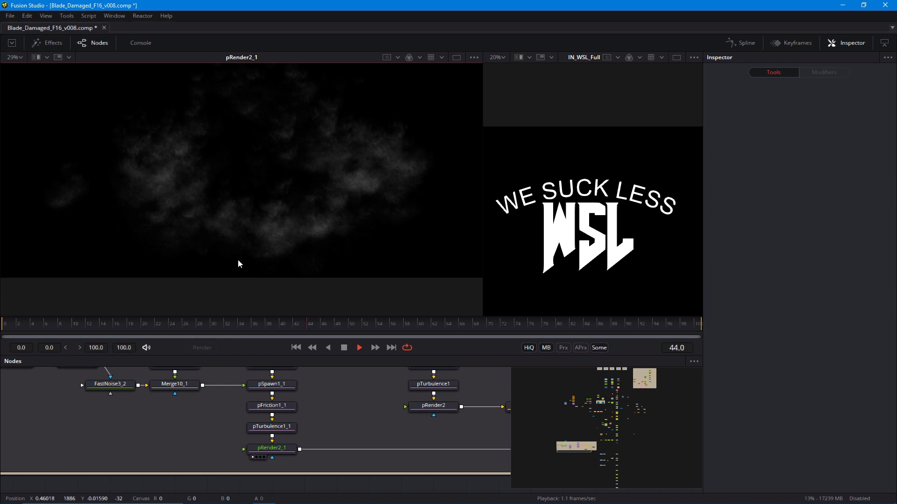
drag(328, 418, 238, 437)
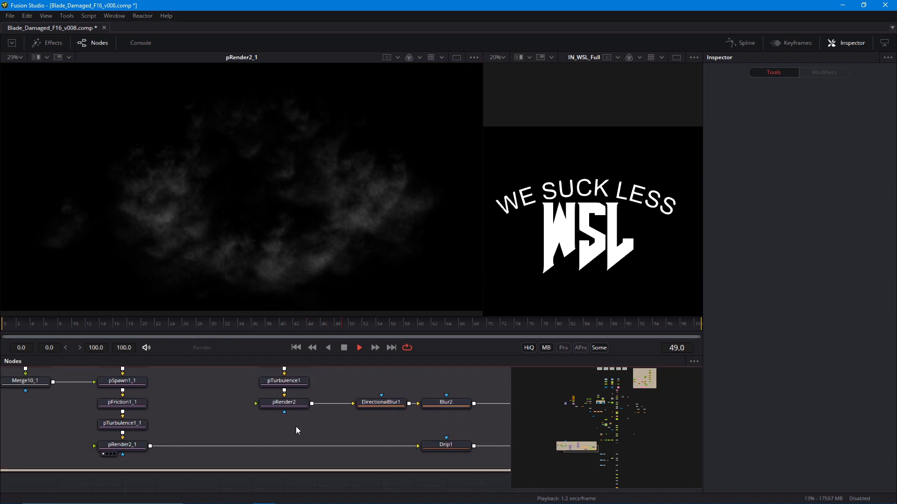
drag(296, 427, 136, 419)
Stop playback, display Blur3 in the larger viewer, and play the tinted smoke from the first frame.
key(space)
drag(320, 442, 281, 439)
click(387, 441)
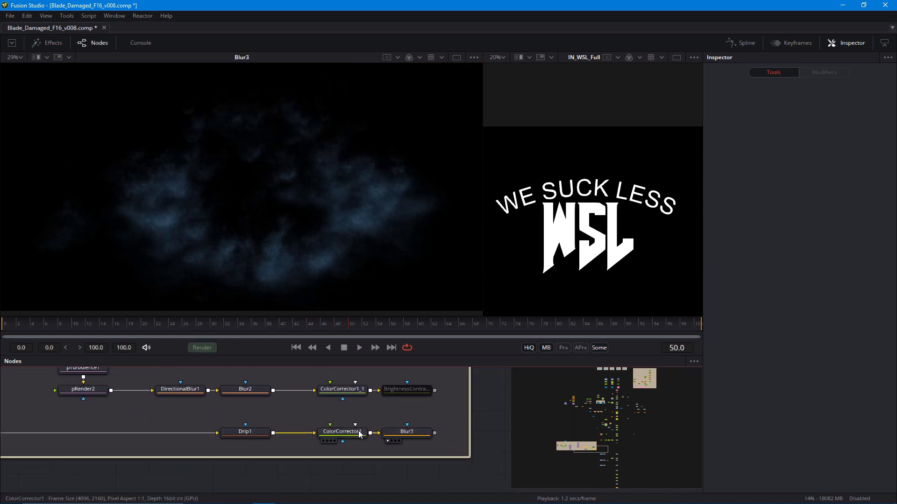
click(296, 347)
key(space)
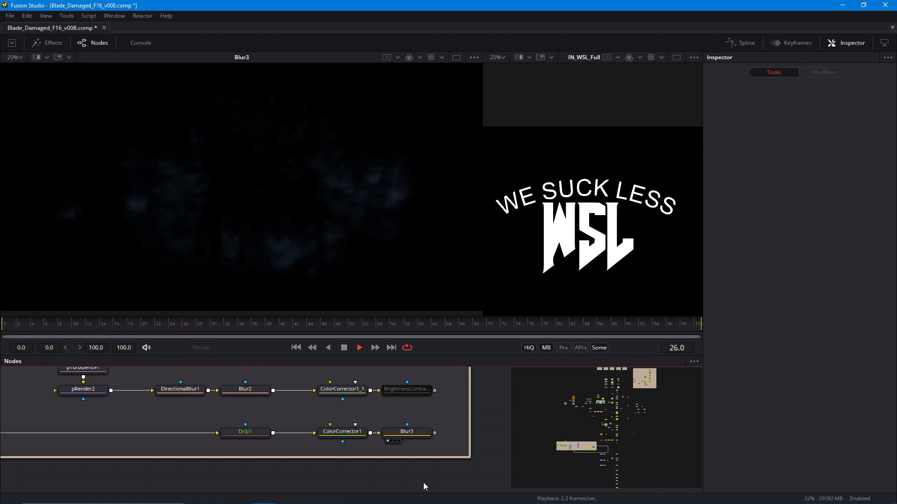
scroll(273, 433, down, 2)
Display ColorCorrector1_1 in the larger viewer and play the falling debris streaks from the first frame.
drag(273, 434, 230, 439)
key(space)
click(299, 350)
key(space)
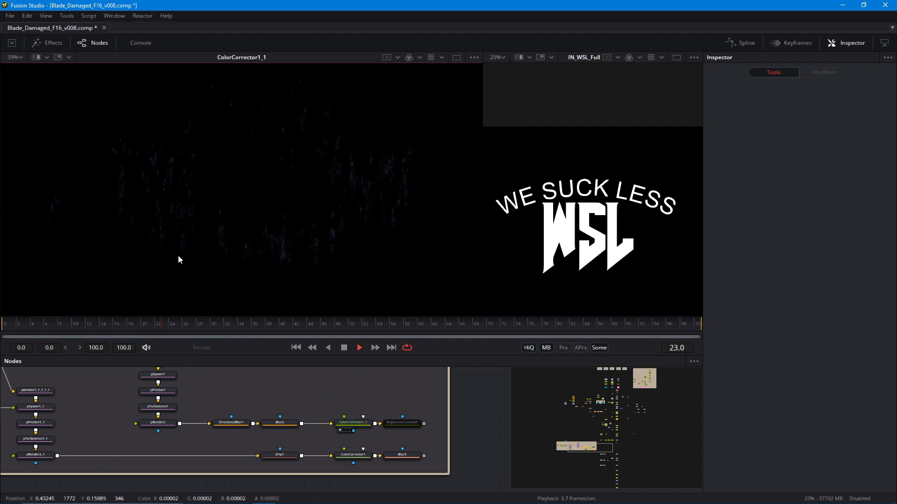
scroll(220, 264, down, 2)
key(space)
Merge the BrightnessContrast debris branch and the Blur3 smoke branch into the main node chain below Transform2.
drag(329, 429, 187, 430)
scroll(187, 430, down, 3)
scroll(275, 427, up, 1)
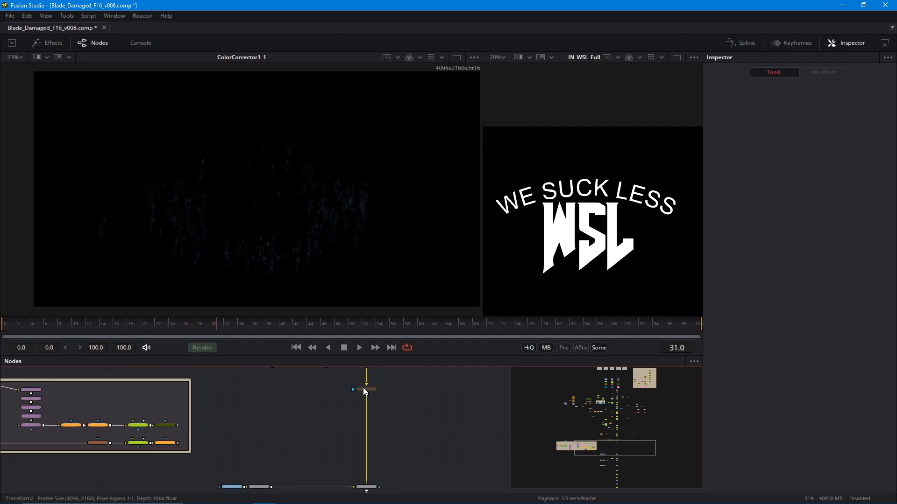
mouse_move(306, 452)
mouse_down()
mouse_move(340, 452)
mouse_move(319, 461)
mouse_up()
scroll(291, 424, up, 1)
drag(390, 404, 389, 436)
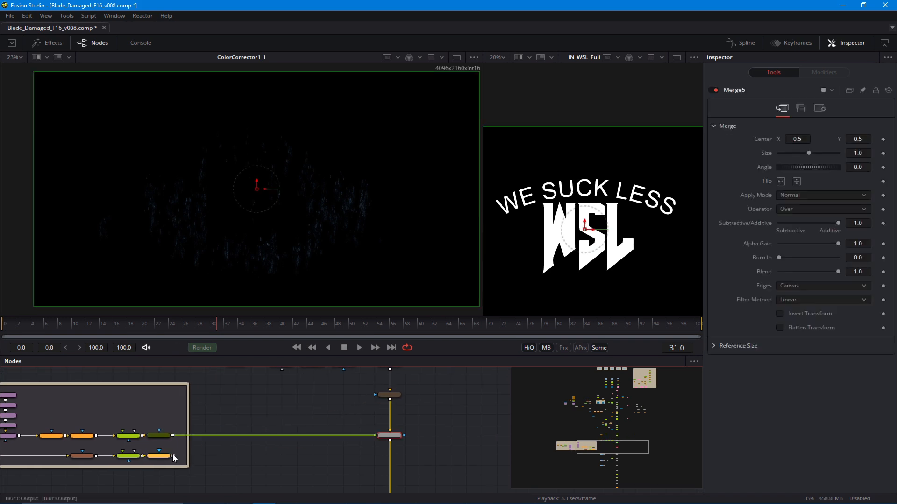
drag(172, 456, 389, 445)
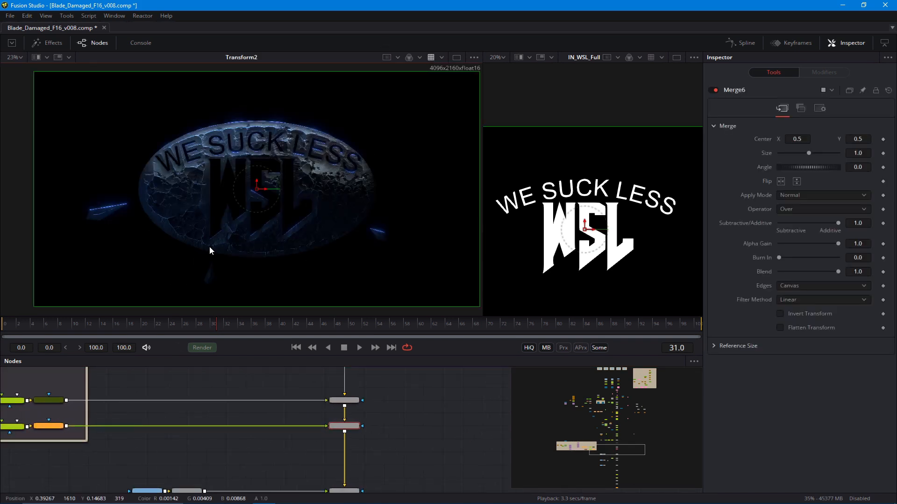
Compare Transform2 with Merge6 in the larger viewer to examine the effect of the added particles.
scroll(209, 250, up, 3)
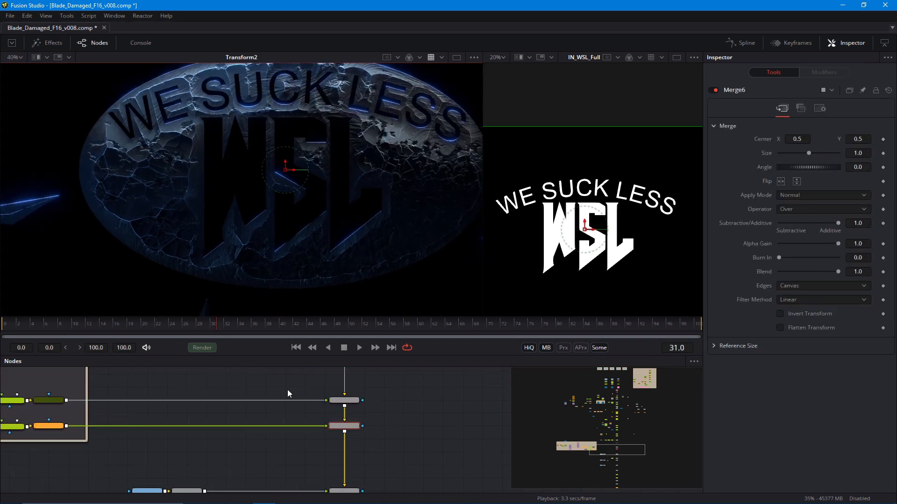
key(1)
scroll(234, 151, down, 1)
Set Blend to 0.055 on Merge5 and 0.047 on Merge6.
click(352, 402)
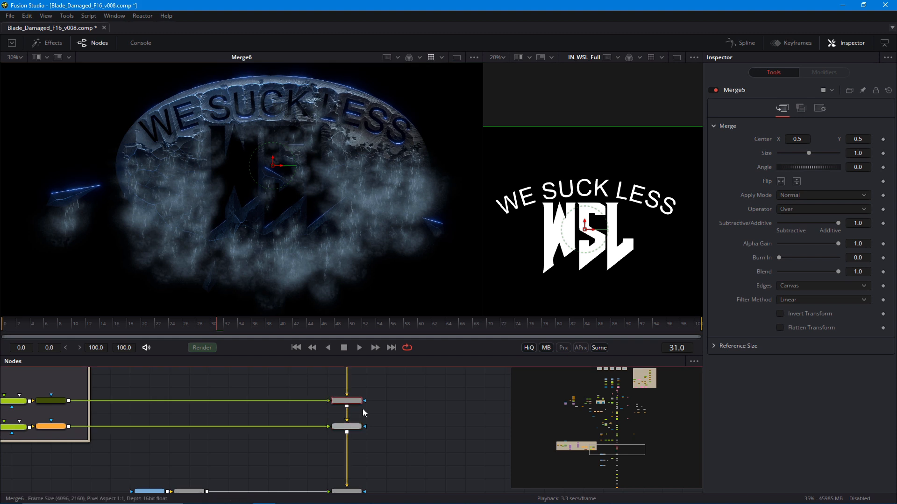
drag(837, 272, 784, 276)
click(346, 427)
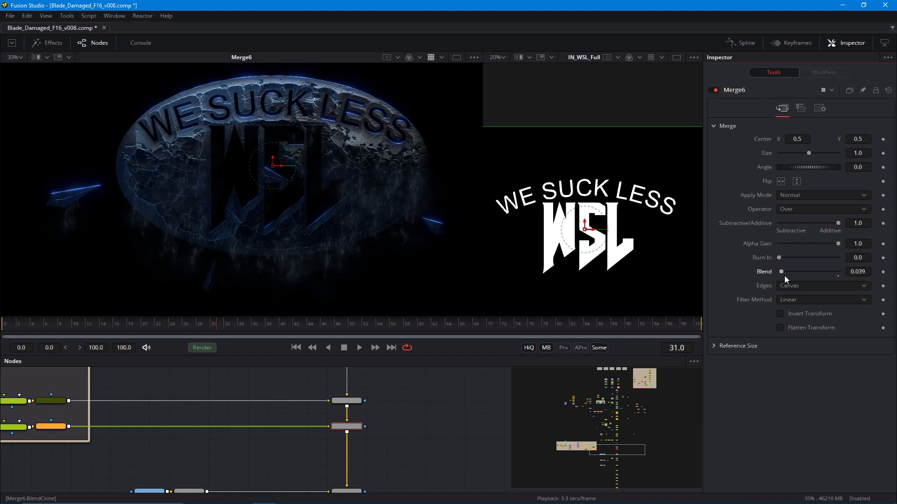
click(346, 401)
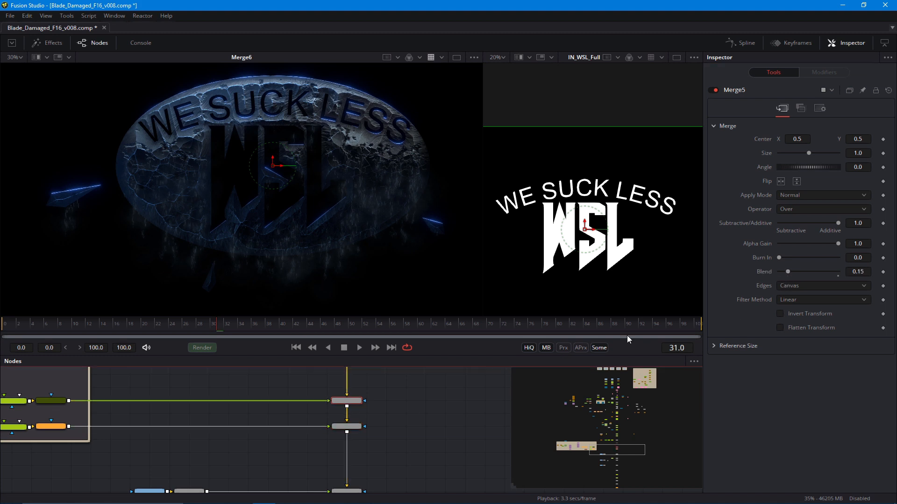
drag(789, 276, 784, 277)
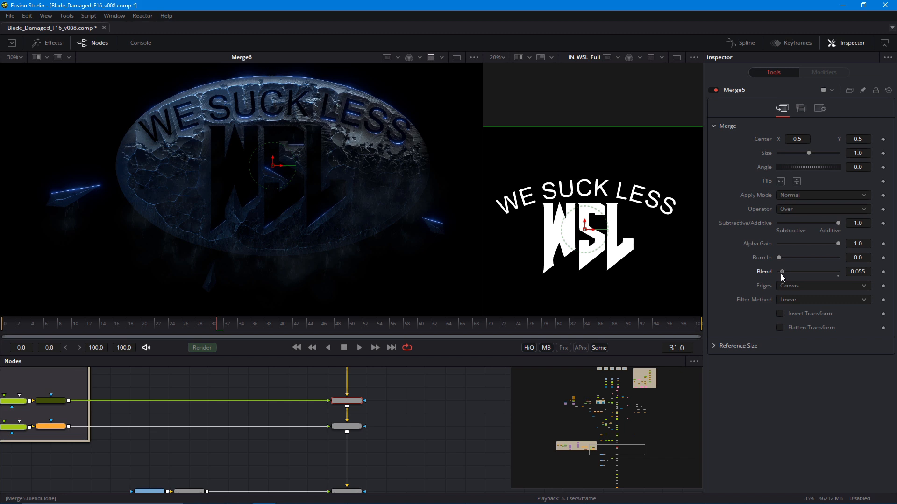
Select Merge6 and examine the faint smoke and debris beneath the title in the larger viewer.
scroll(366, 299, up, 2)
click(355, 427)
scroll(260, 280, up, 2)
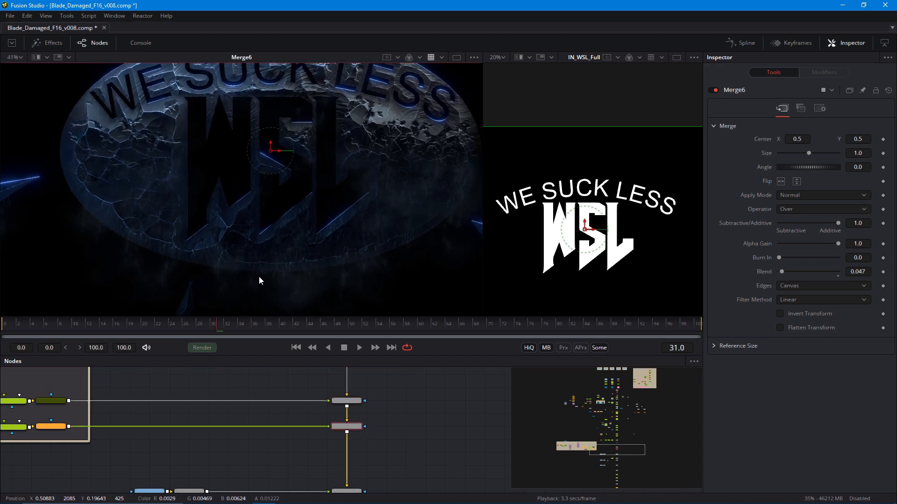
scroll(192, 294, down, 2)
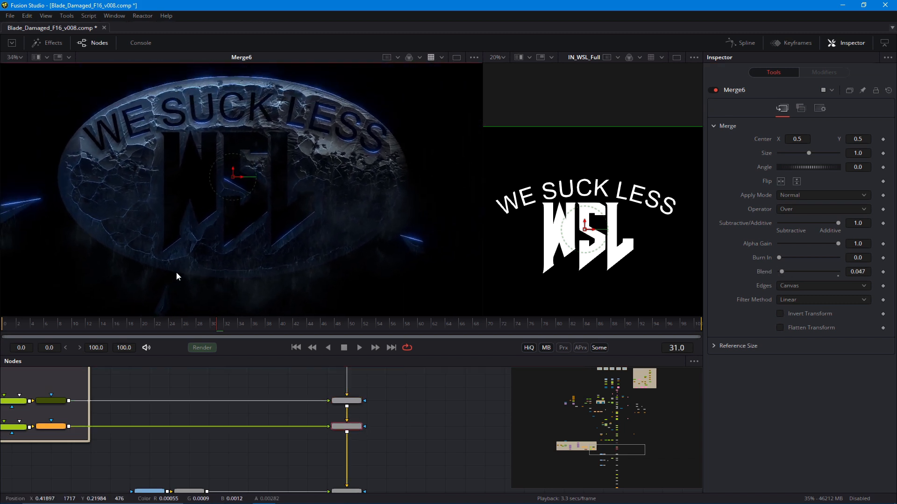
scroll(139, 260, down, 2)
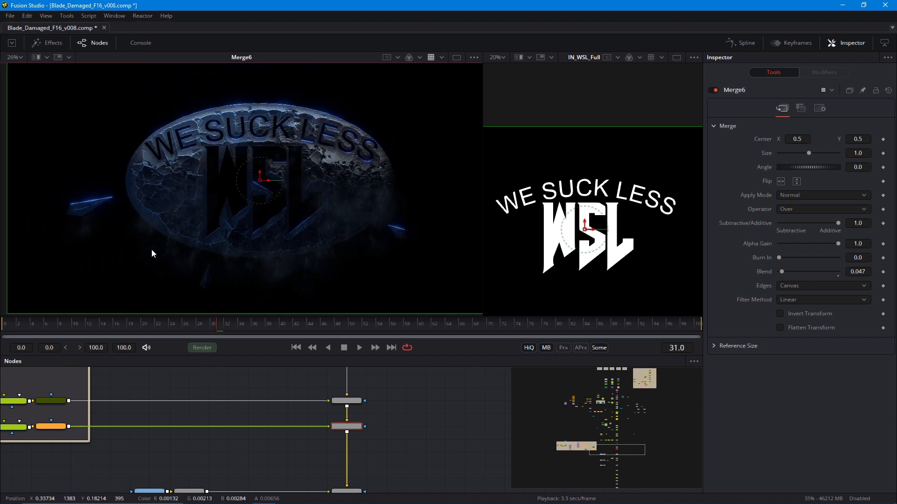
scroll(236, 286, up, 2)
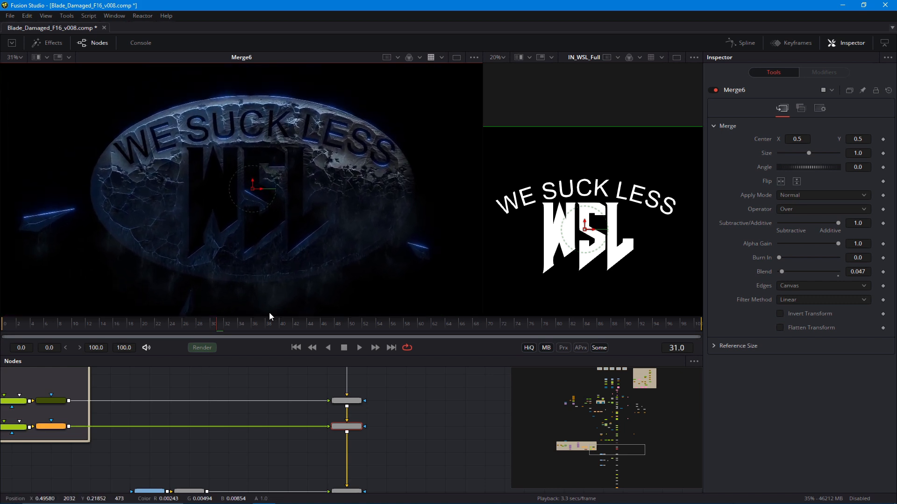
Display Sharpen2 in the larger viewer and examine the final title composite with the particles.
scroll(283, 369, down, 2)
scroll(286, 411, down, 3)
drag(288, 418, 201, 288)
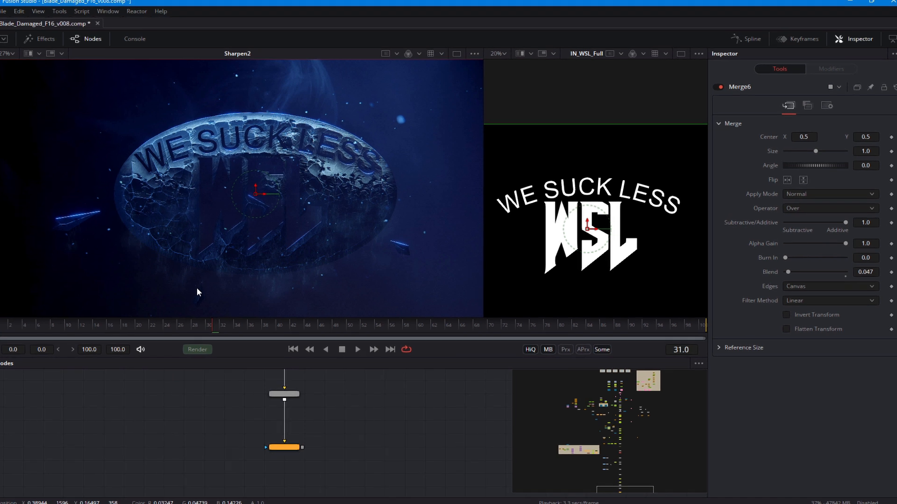